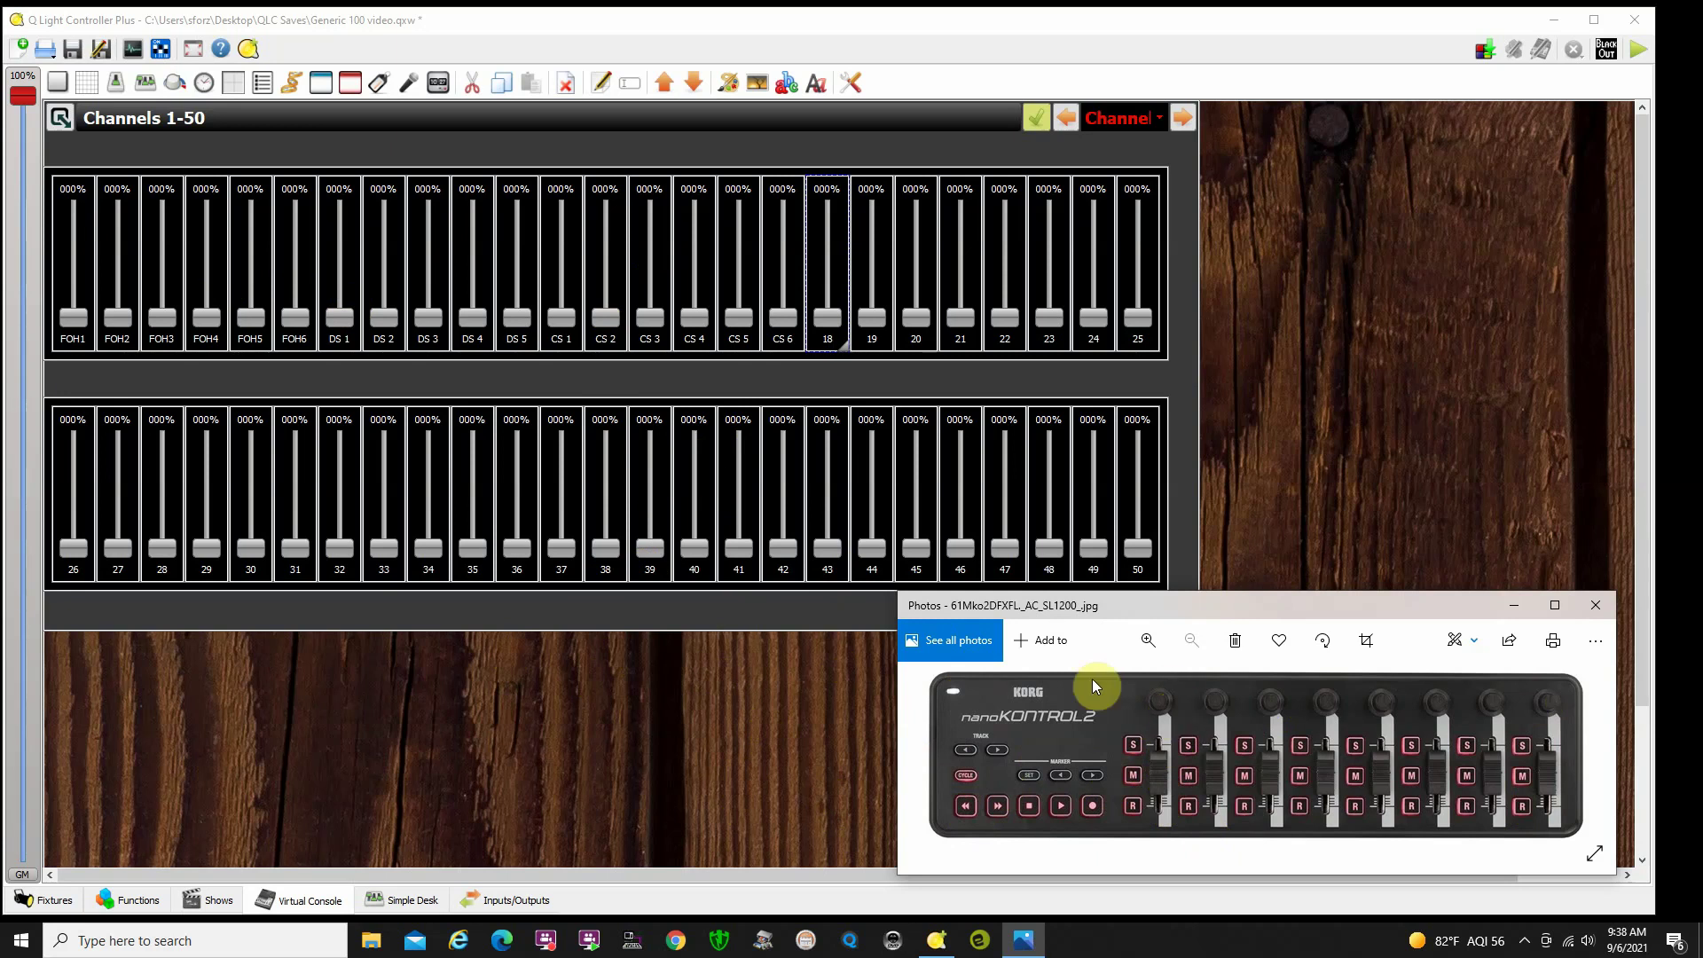
- Check the nanoKONTROL2 MIDI input mapping of Universe 1 and the list of available input profiles
{"action": "left_click", "coordinate": [535, 901]}
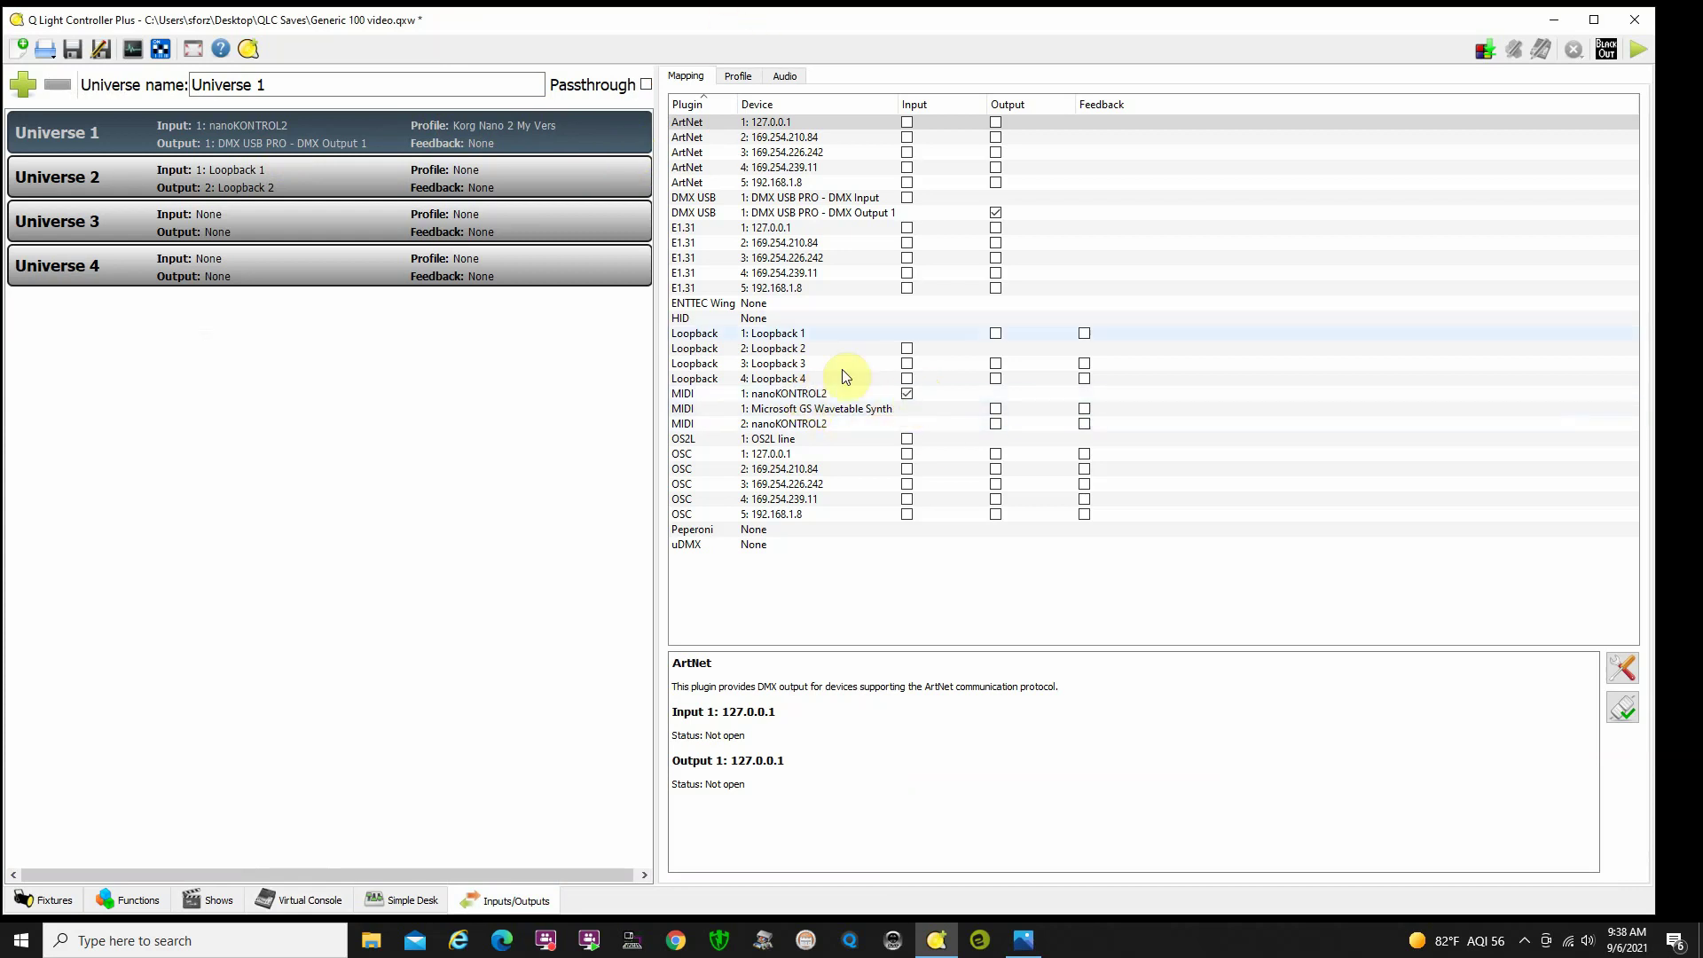
{"action": "left_click", "coordinate": [859, 393]}
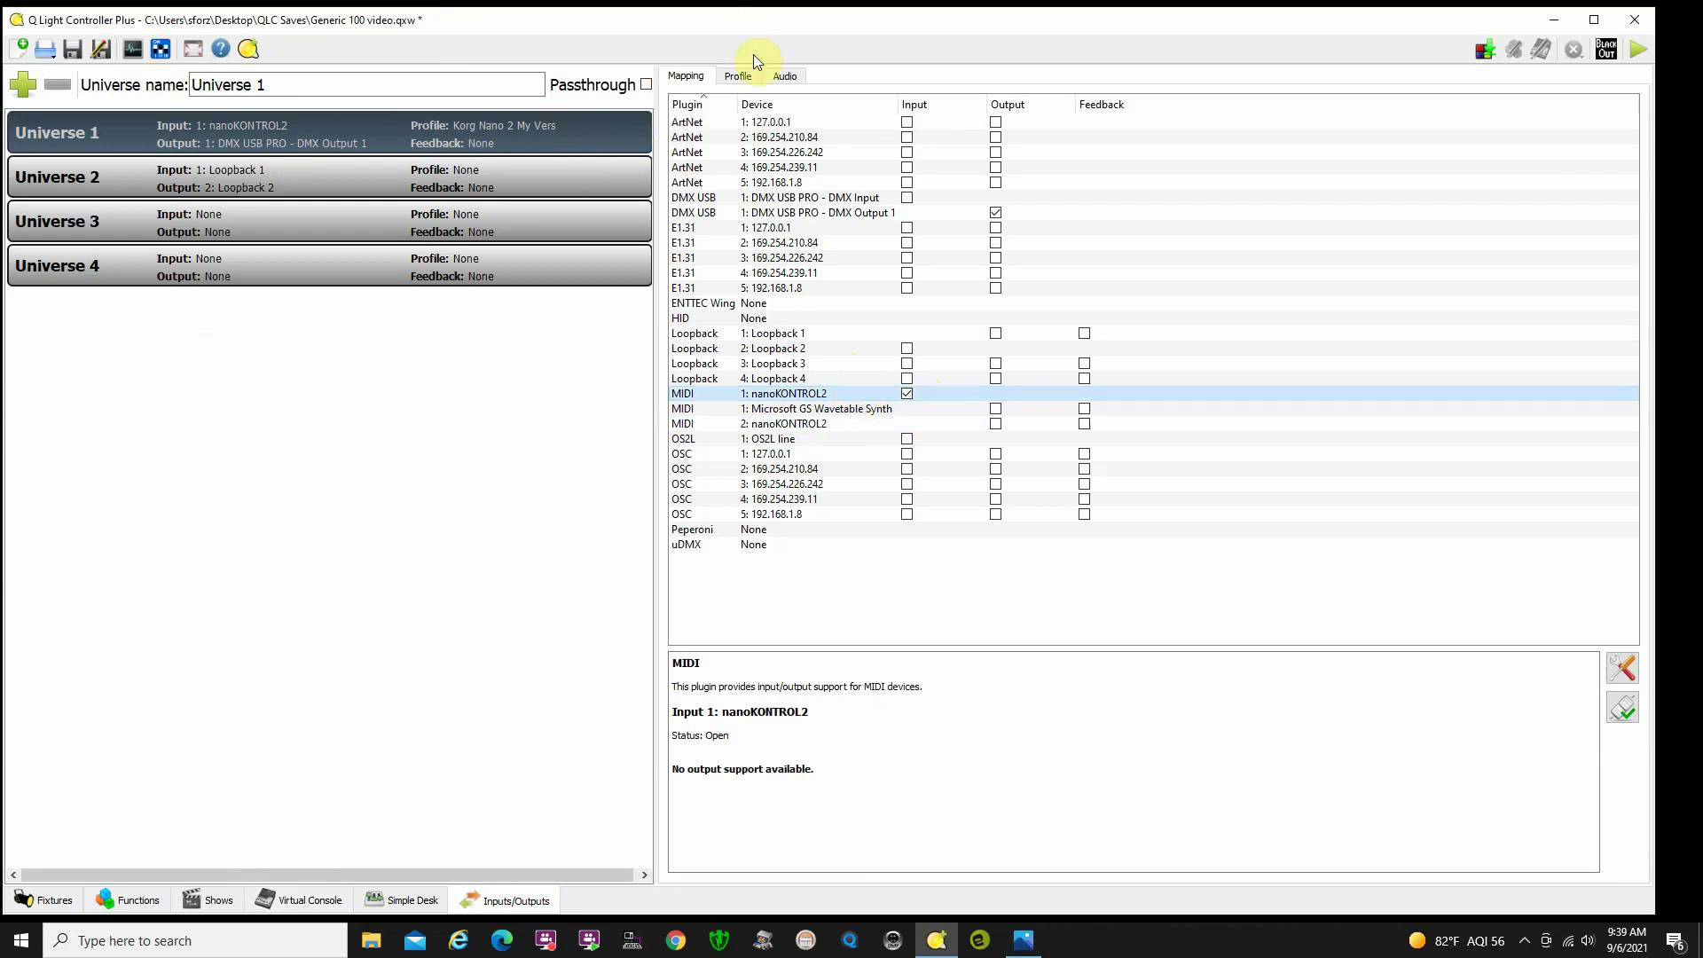
{"action": "left_click", "coordinate": [748, 79]}
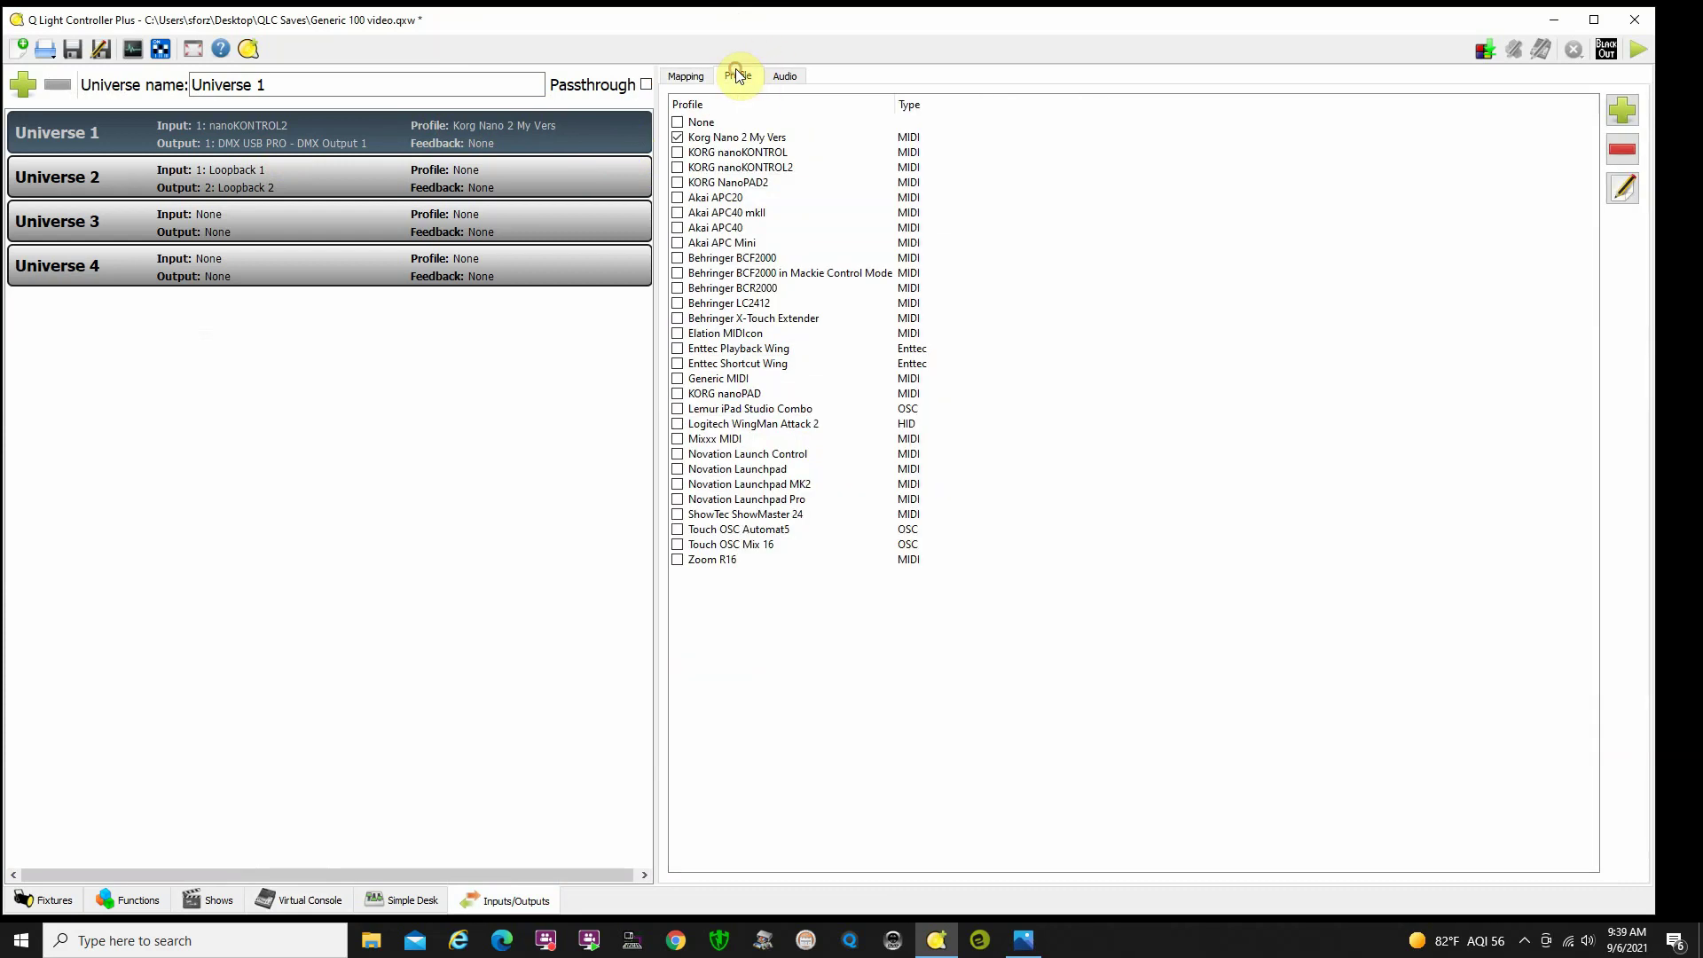
- Examine the channels of the Korg Nano 2 My Vers profile in channel-number order against the controller photo, leaving the profile unchanged
{"action": "left_click", "coordinate": [787, 138]}
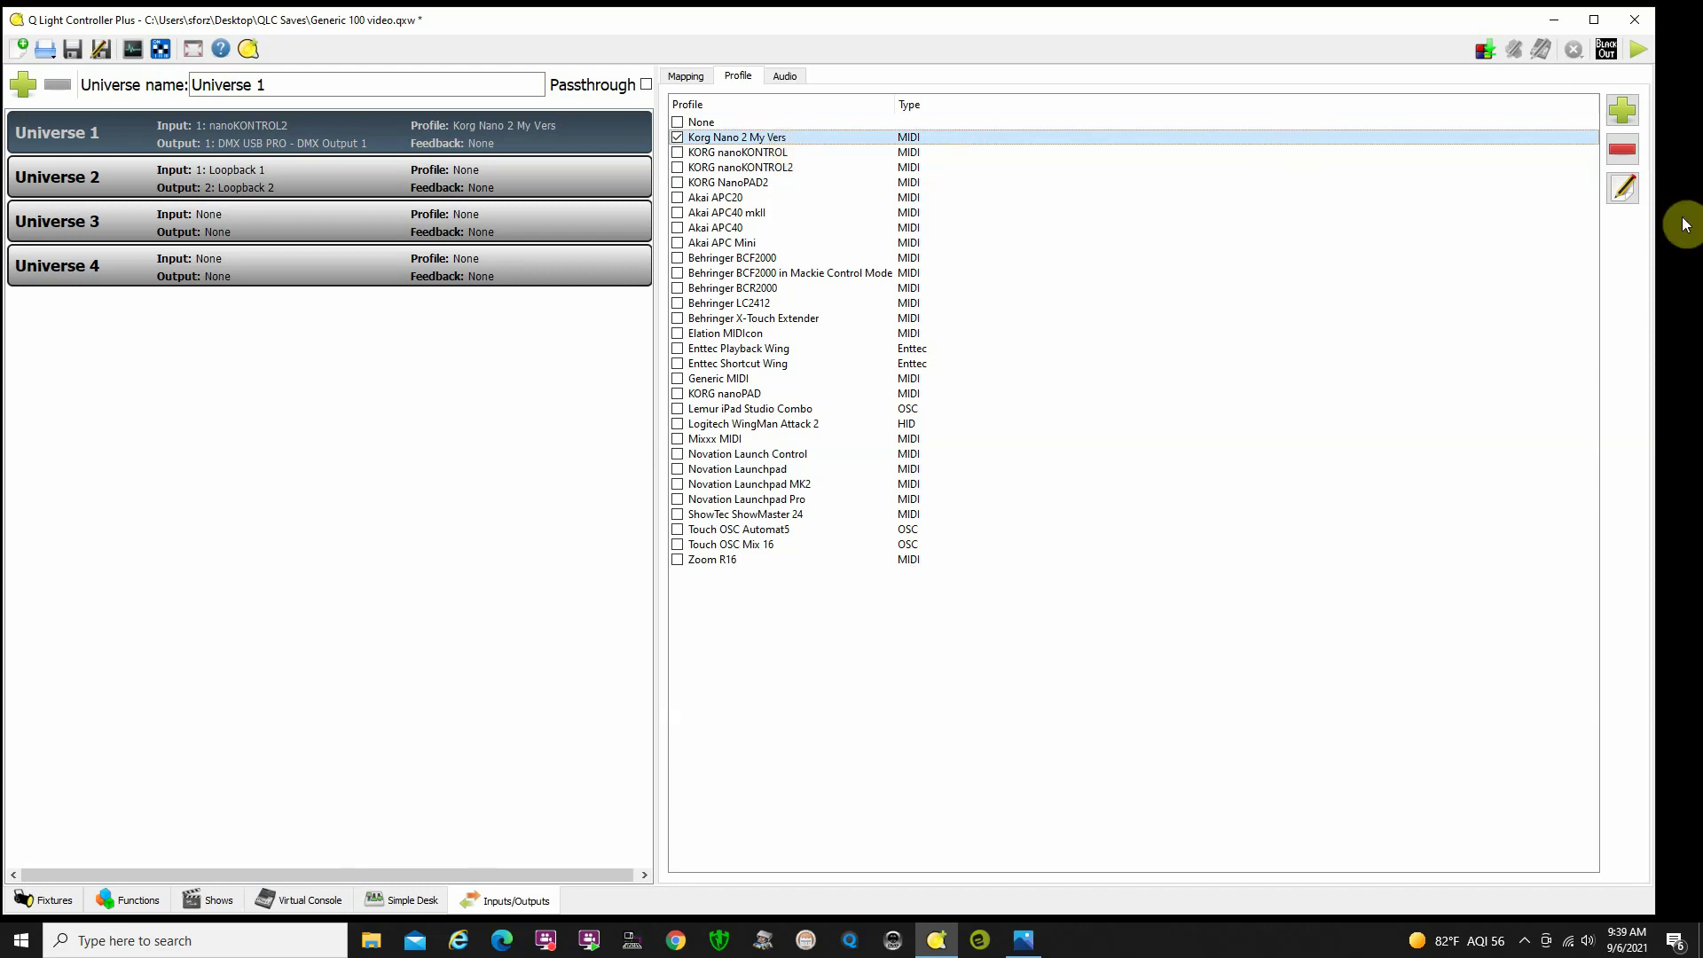
{"action": "left_click", "coordinate": [1624, 188]}
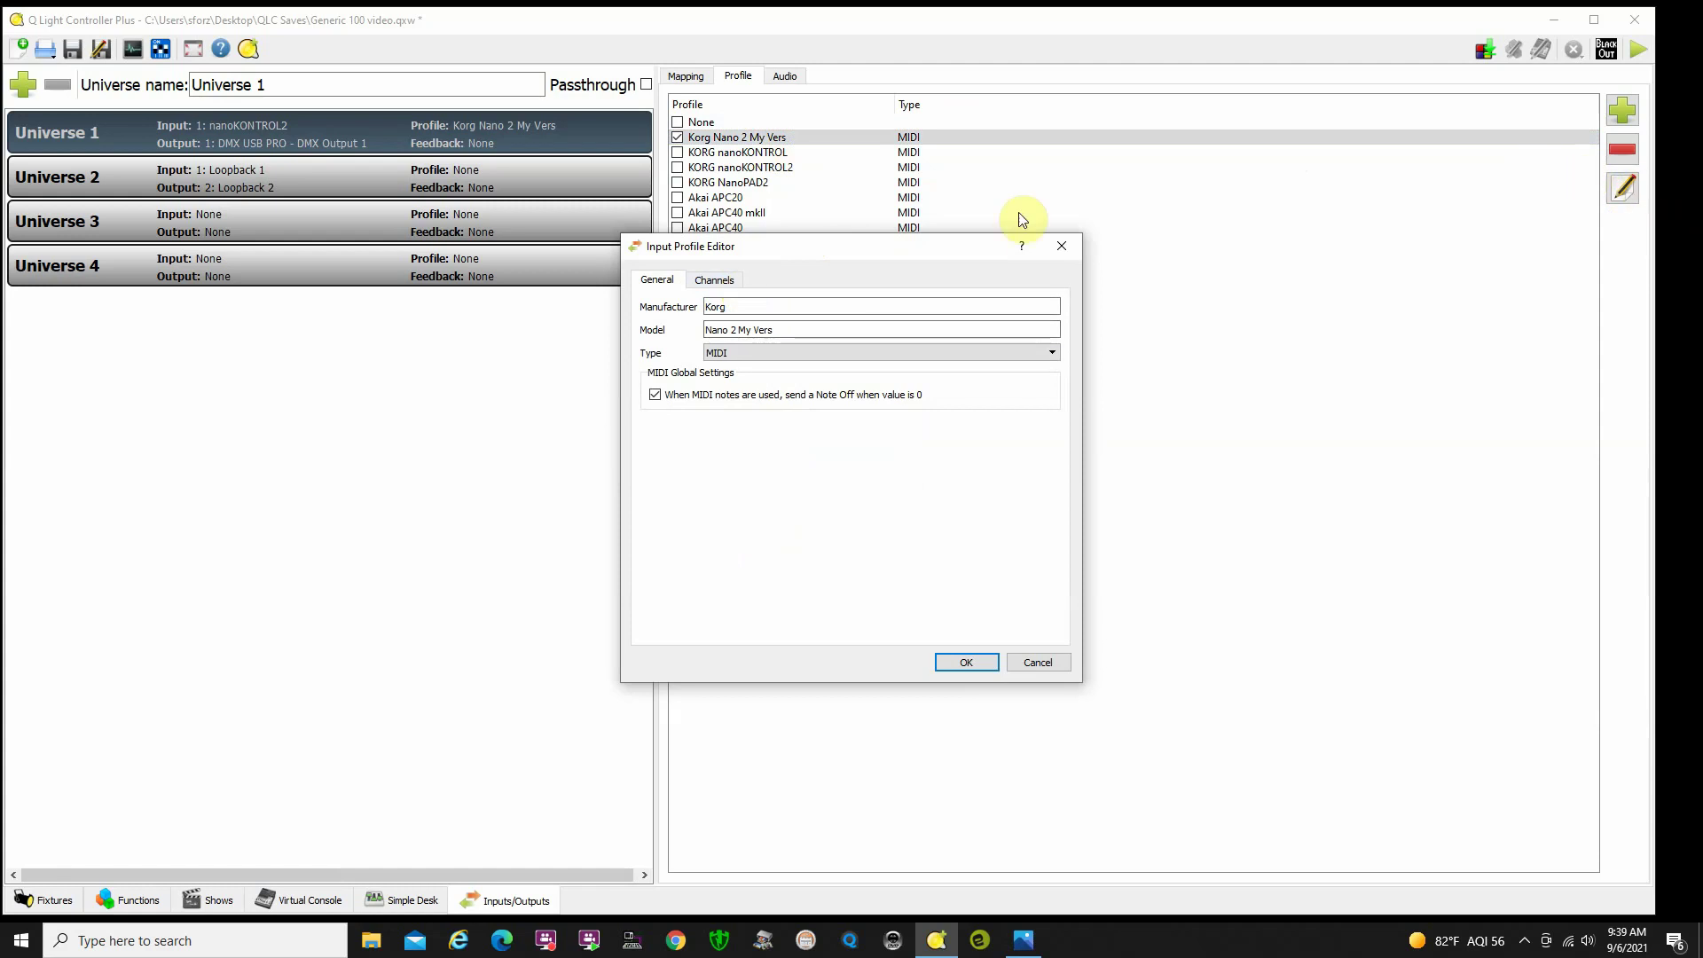
{"action": "left_click", "coordinate": [715, 280]}
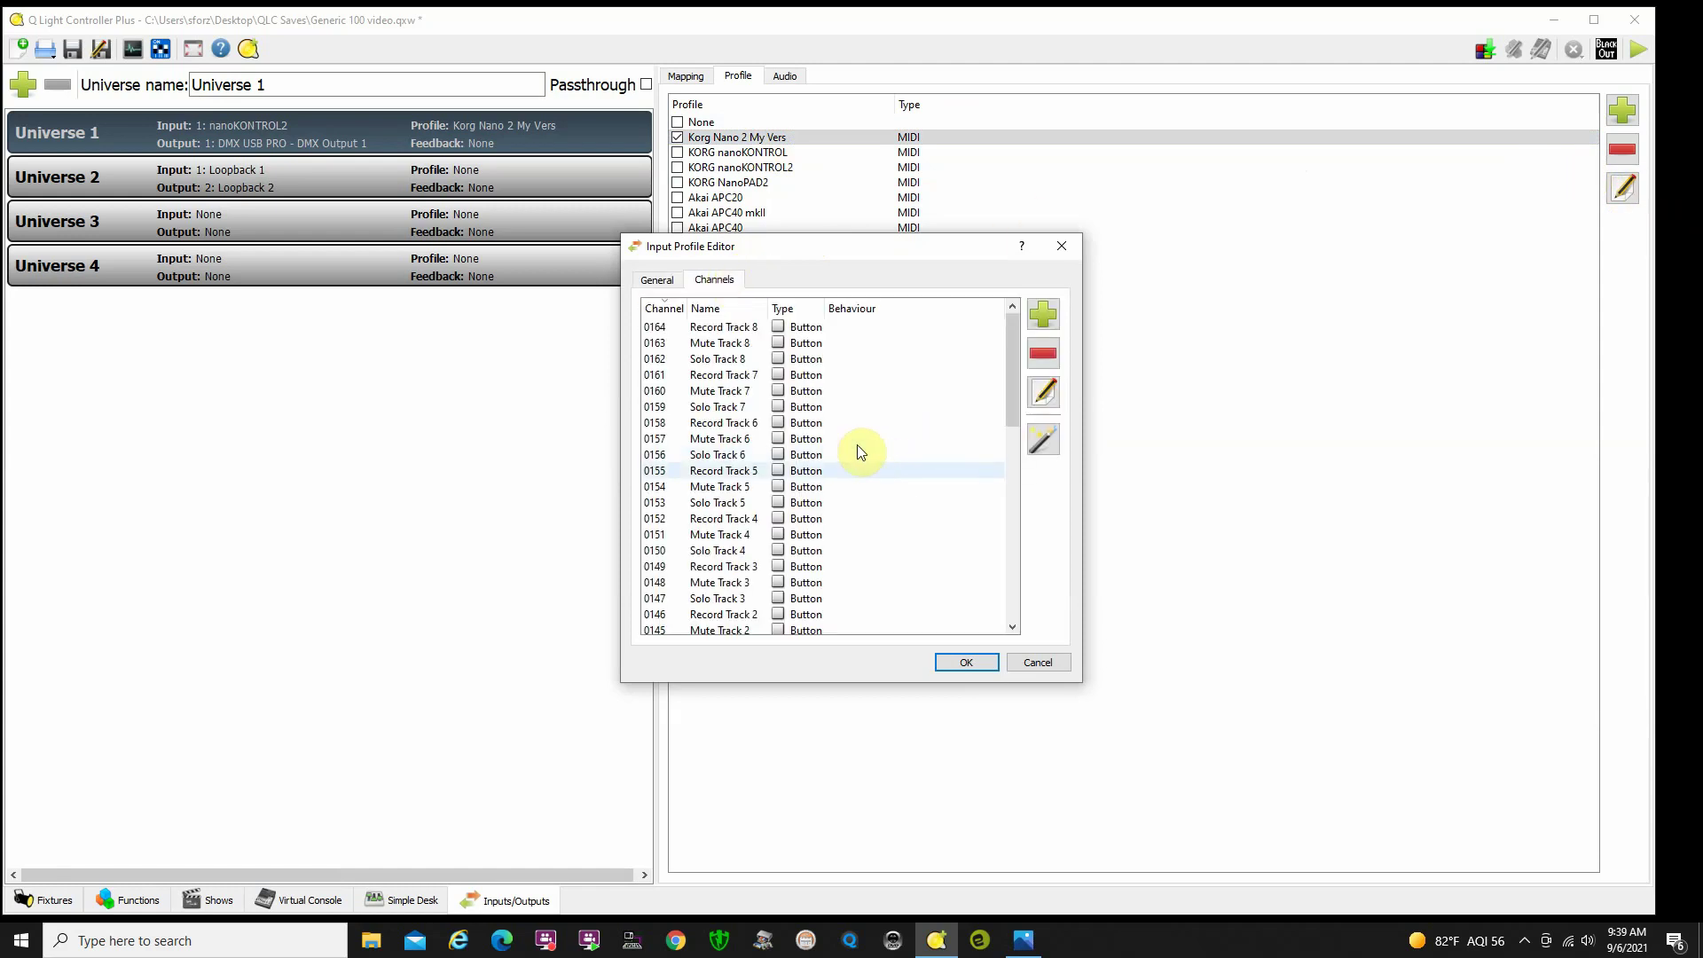
{"action": "left_click", "coordinate": [661, 311]}
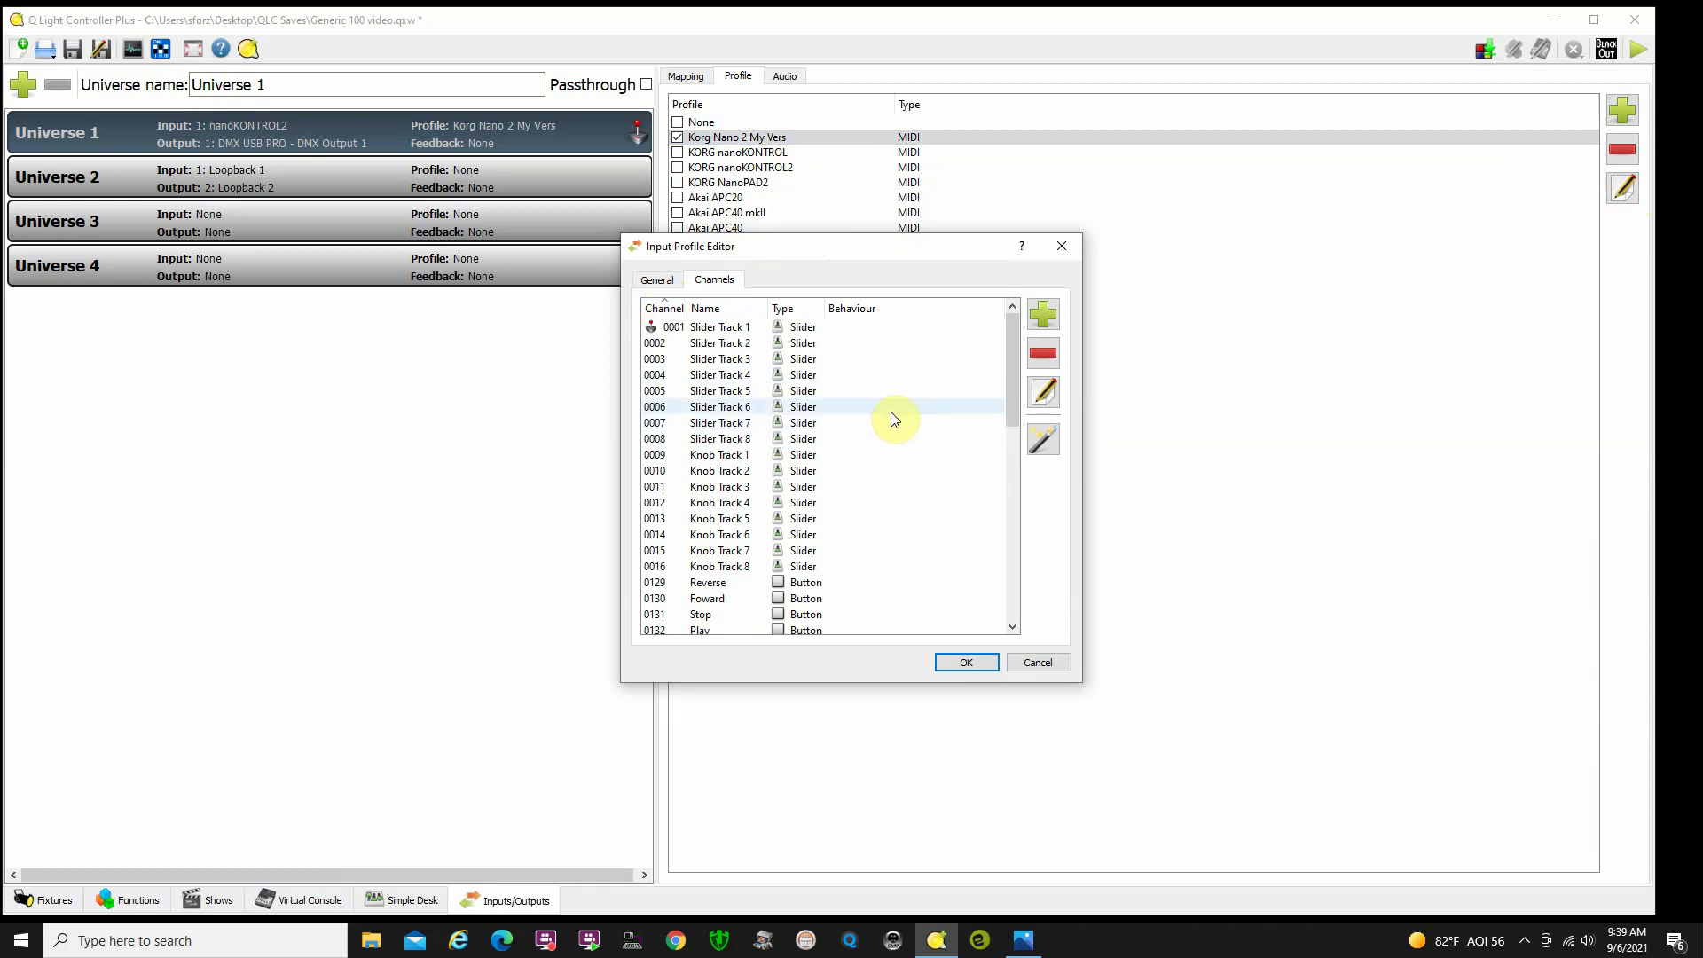
{"action": "left_click", "coordinate": [1037, 931]}
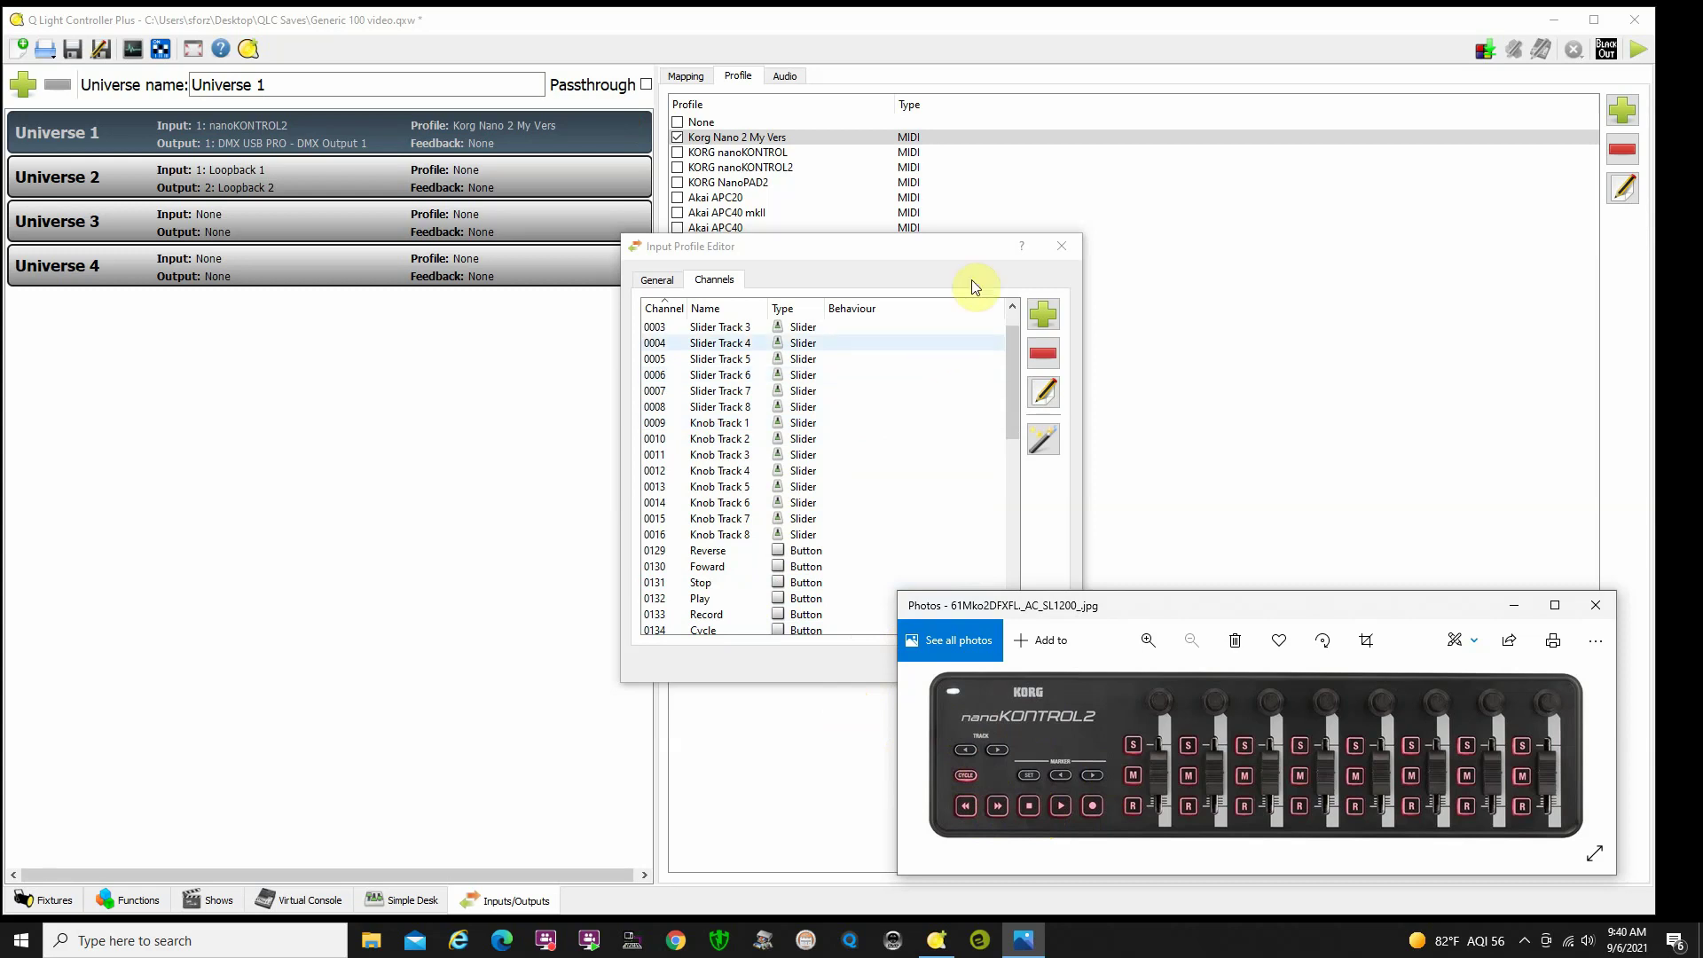
{"action": "left_click_drag", "start_coordinate": [935, 252], "coordinate": [878, 173]}
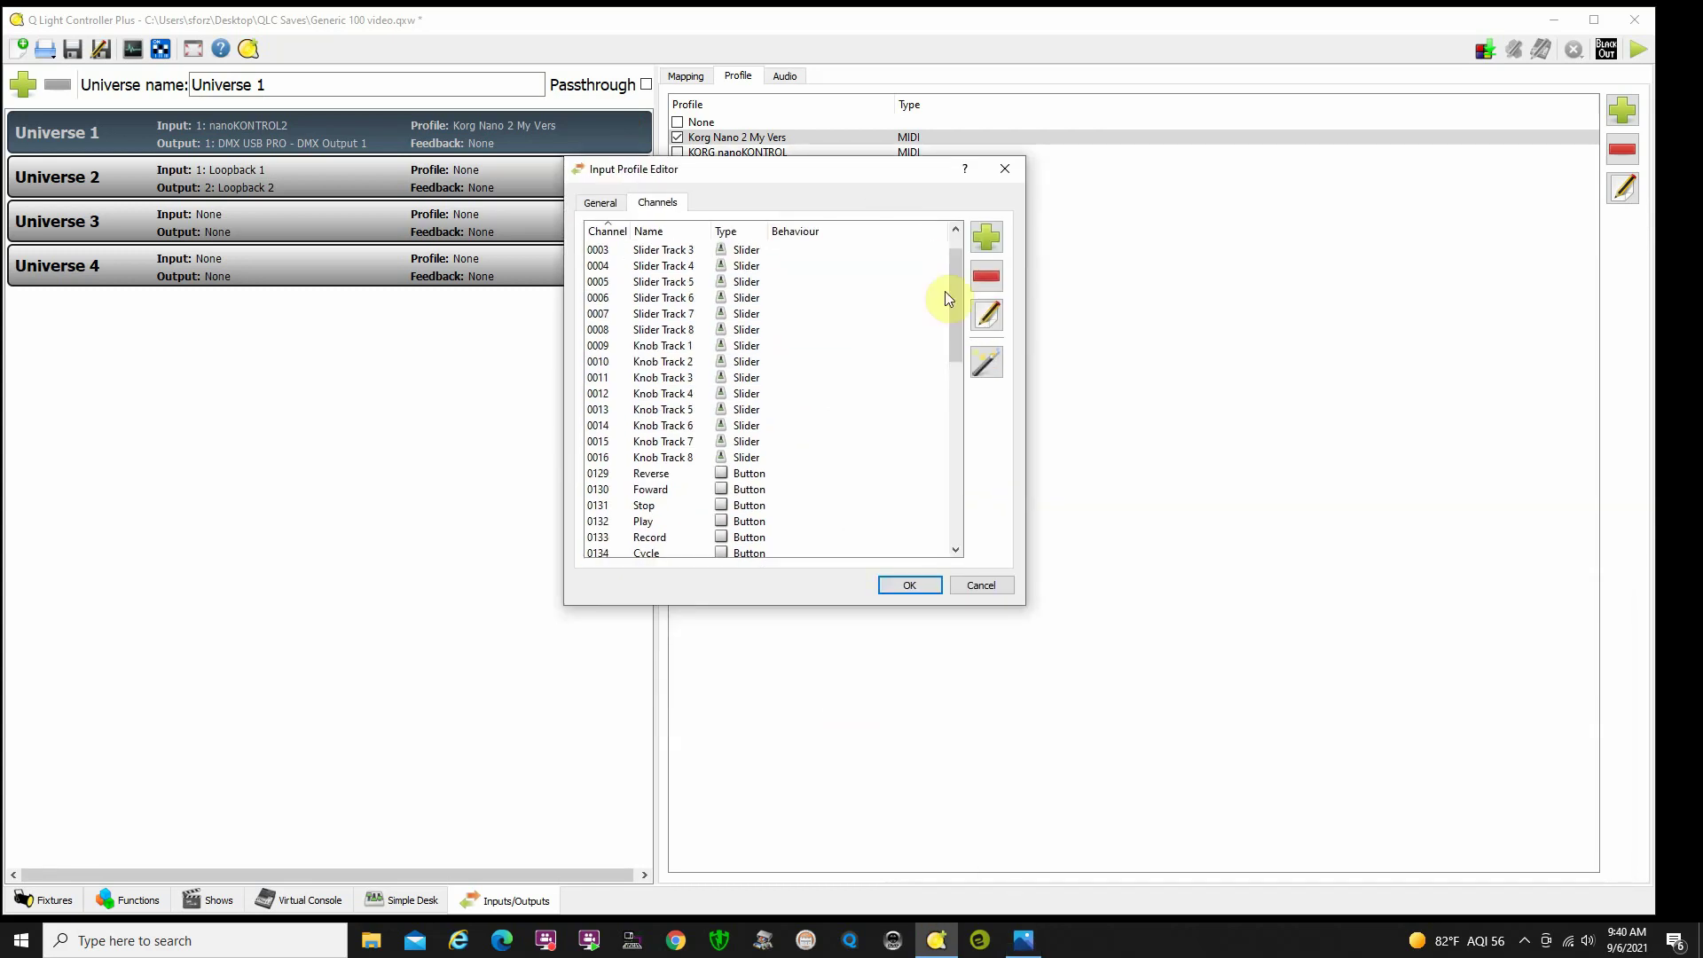
{"action": "left_click", "coordinate": [983, 593]}
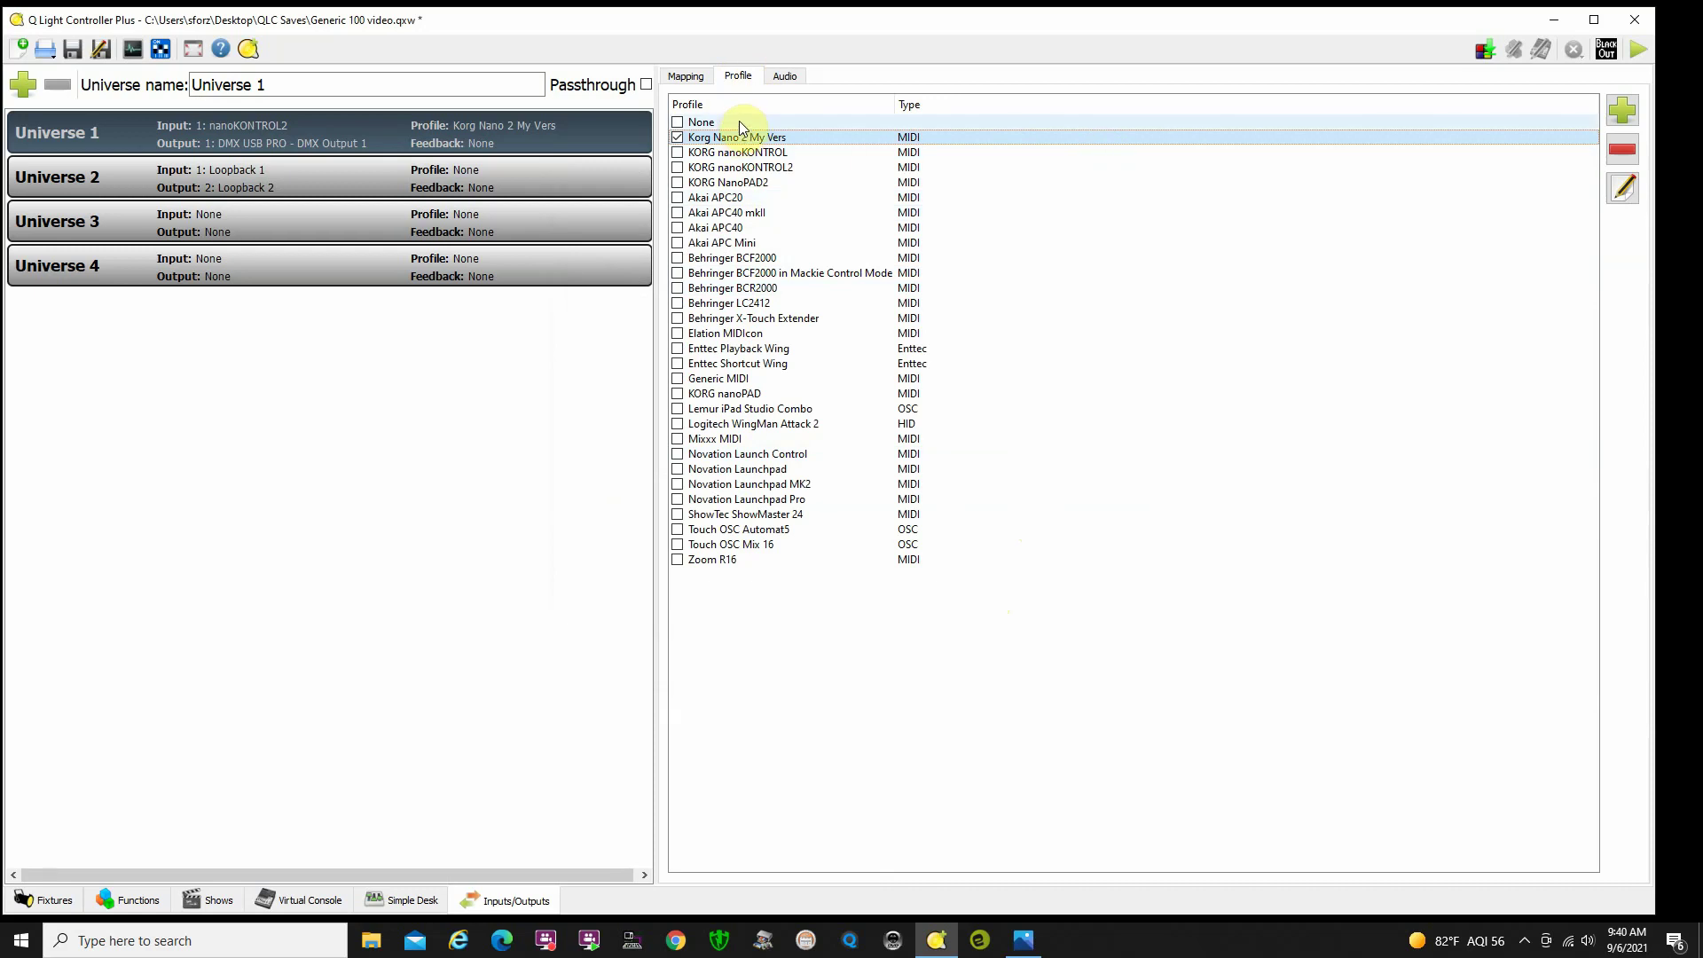
- Set Universe 1's input profile to None and create a new MIDI profile with manufacturer Generic and model xxoo
{"action": "left_click", "coordinate": [774, 123]}
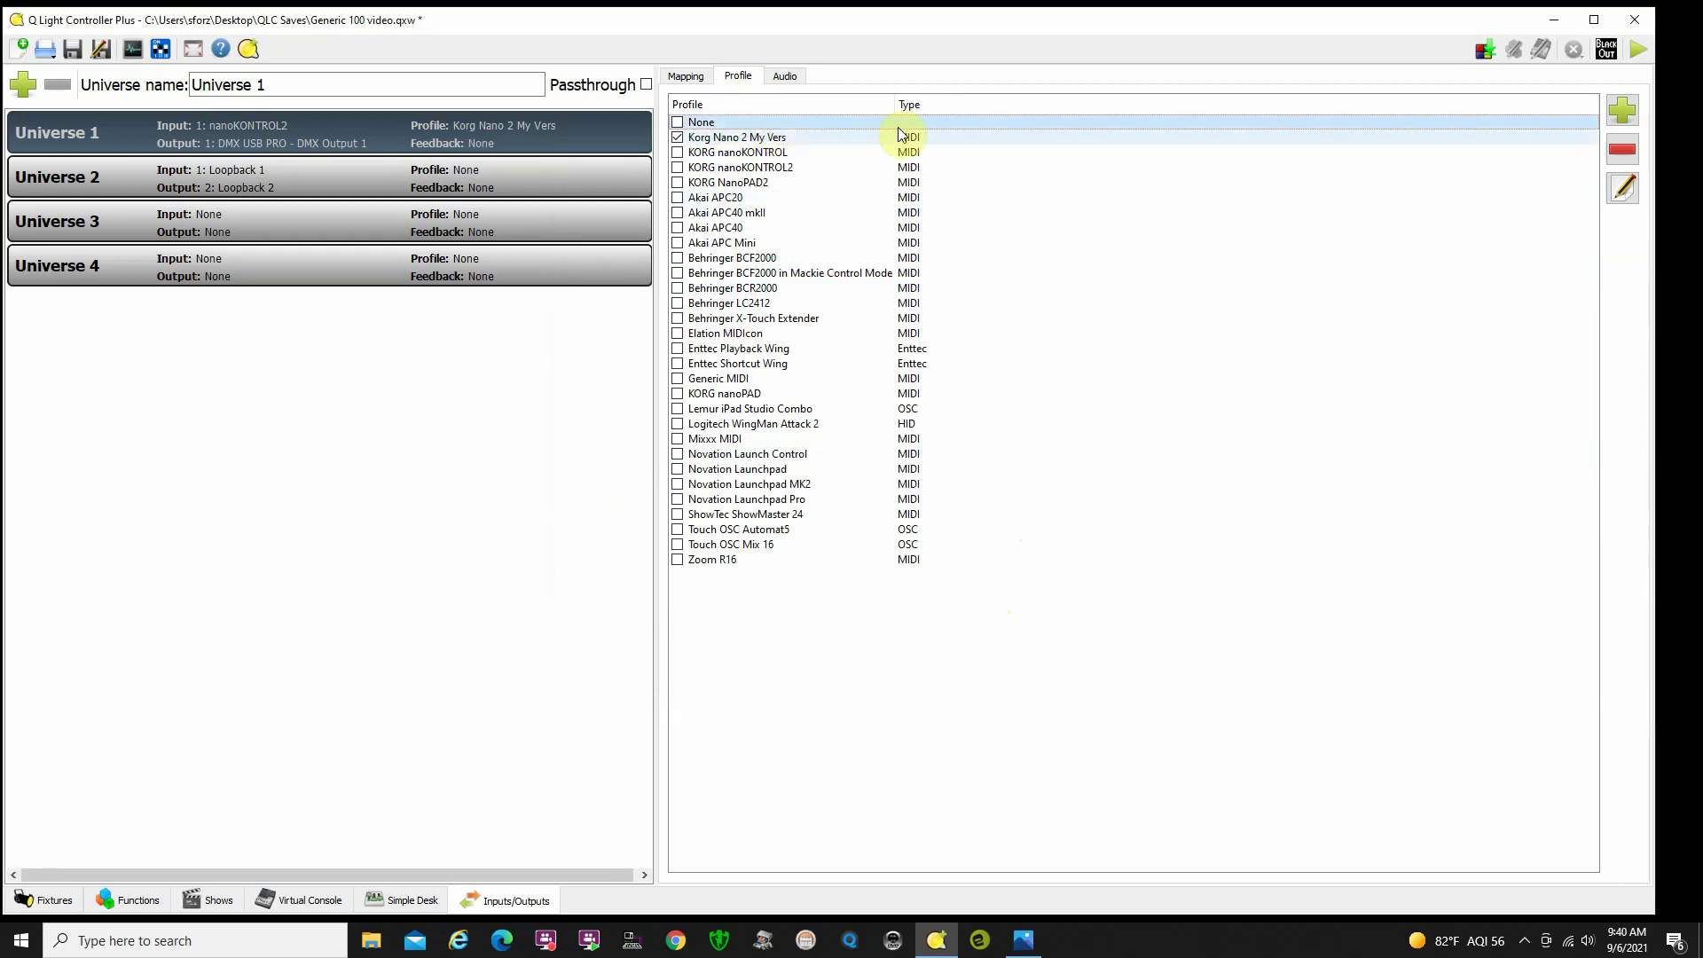
{"action": "left_click", "coordinate": [678, 123]}
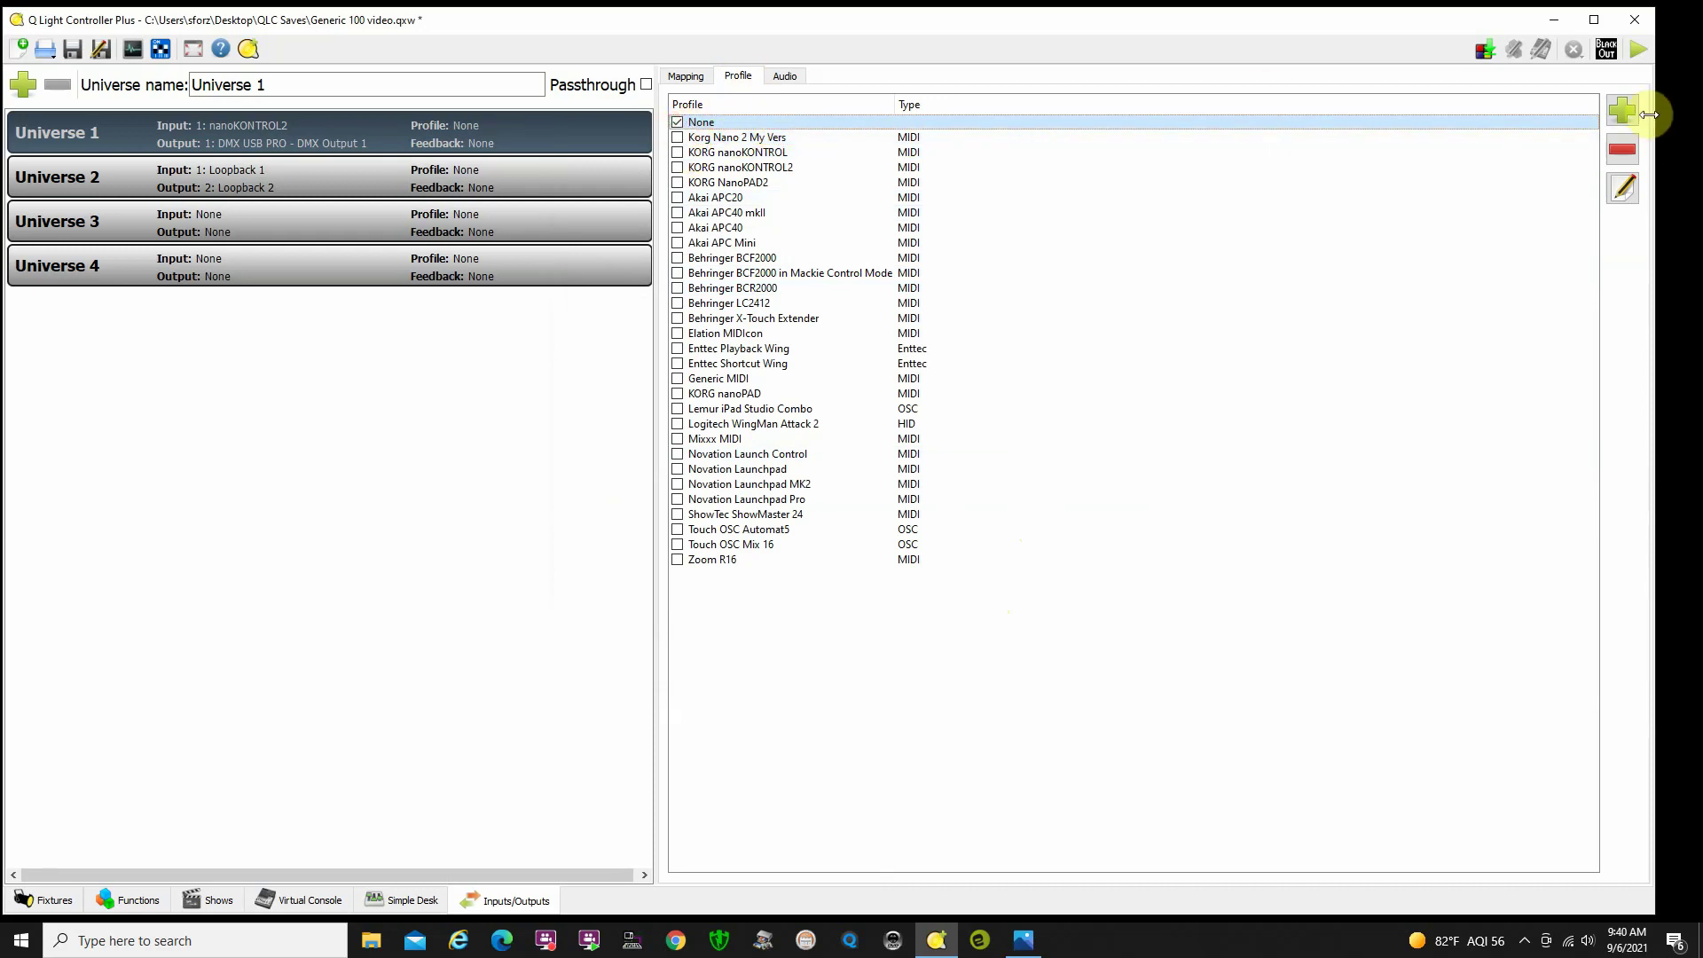
{"action": "left_click", "coordinate": [1622, 113]}
{"action": "left_click", "coordinate": [682, 230]}
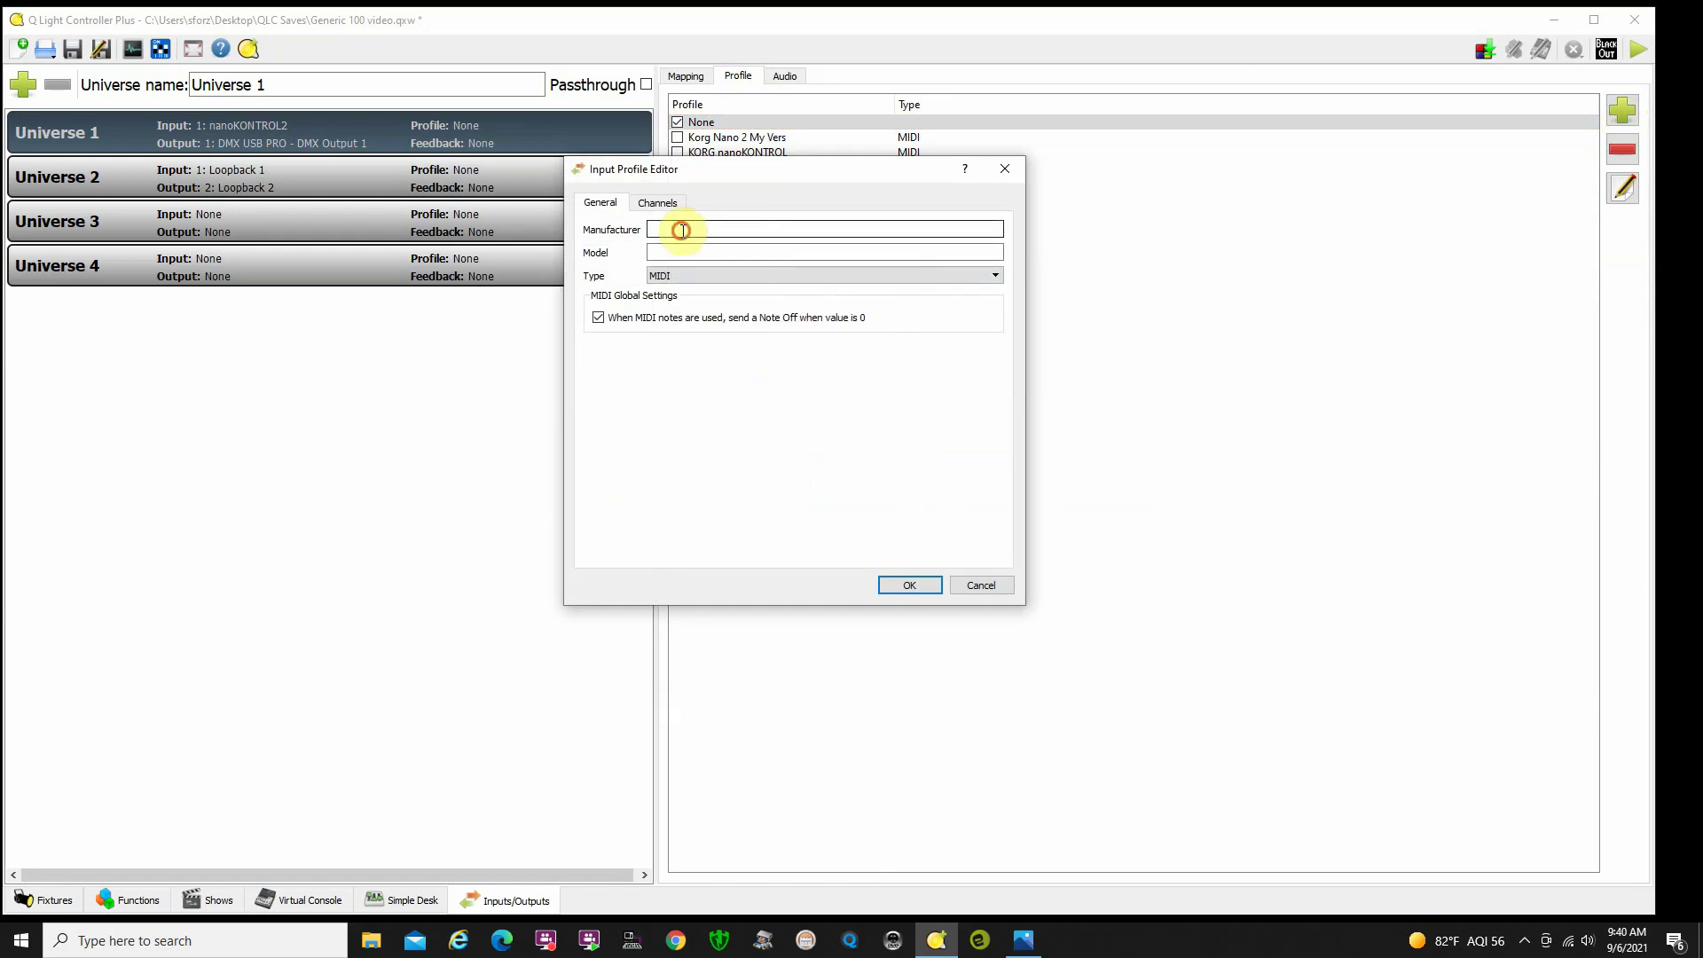
{"action": "type", "text": "Generic"}
{"action": "left_click", "coordinate": [694, 255]}
{"action": "type", "text": "xxoo"}
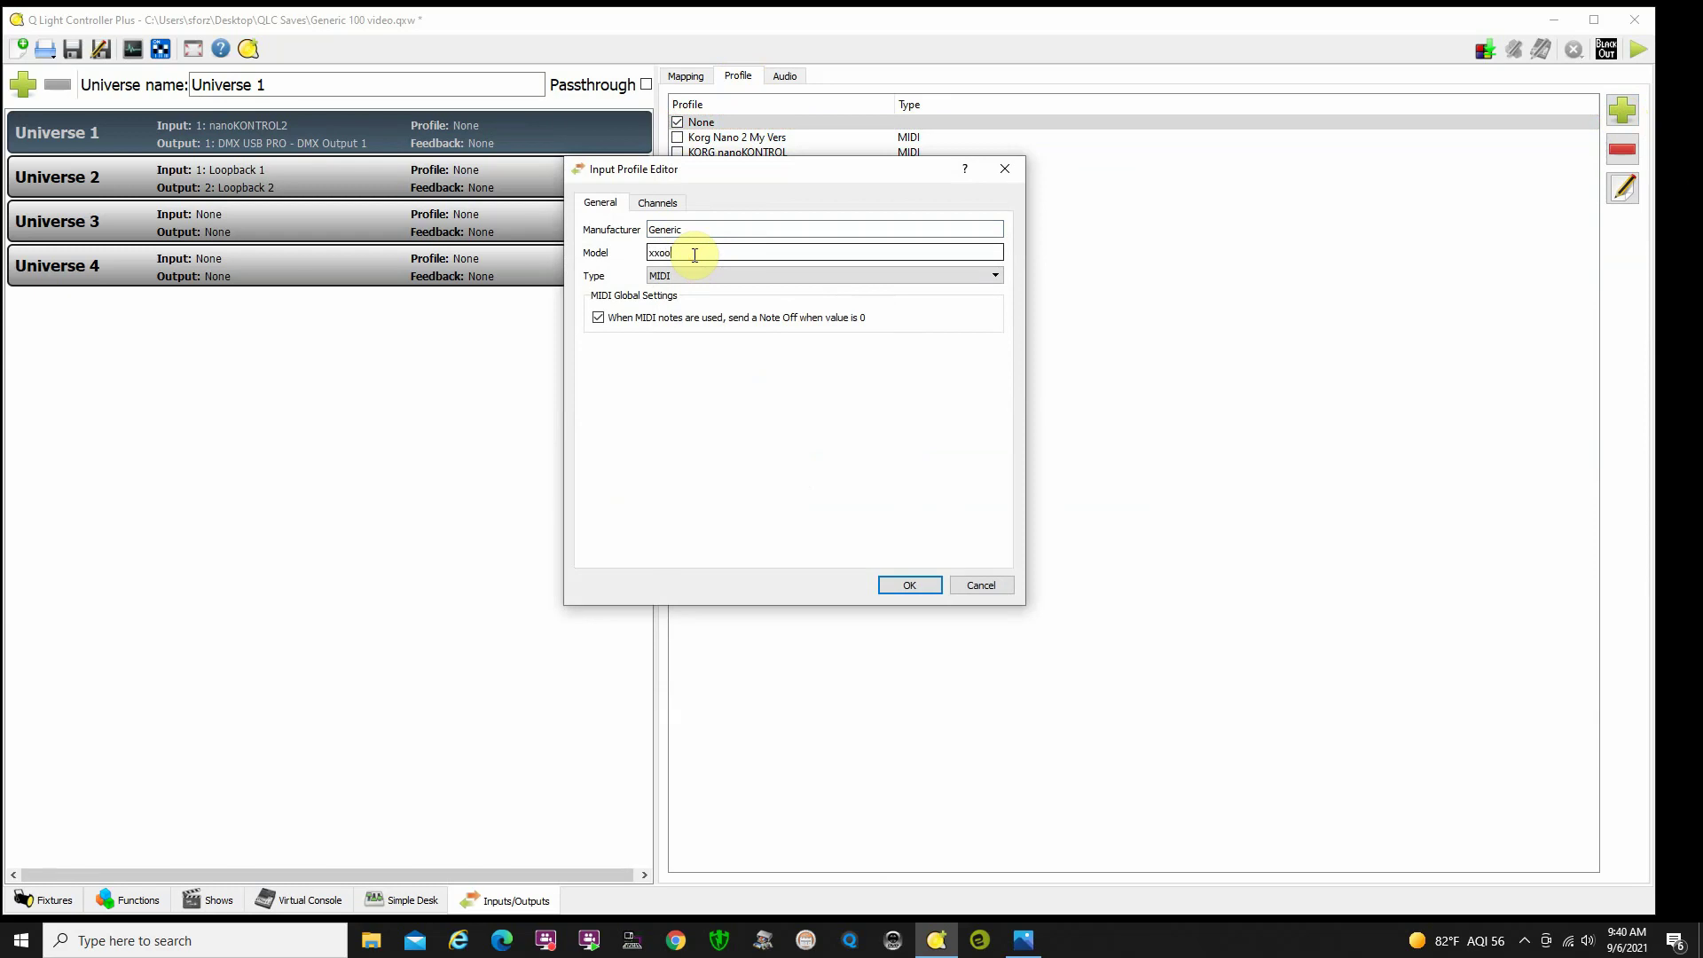
- Start the channel wizard for the new profile to auto-detect the MIDI controller's controls
{"action": "left_click", "coordinate": [659, 206]}
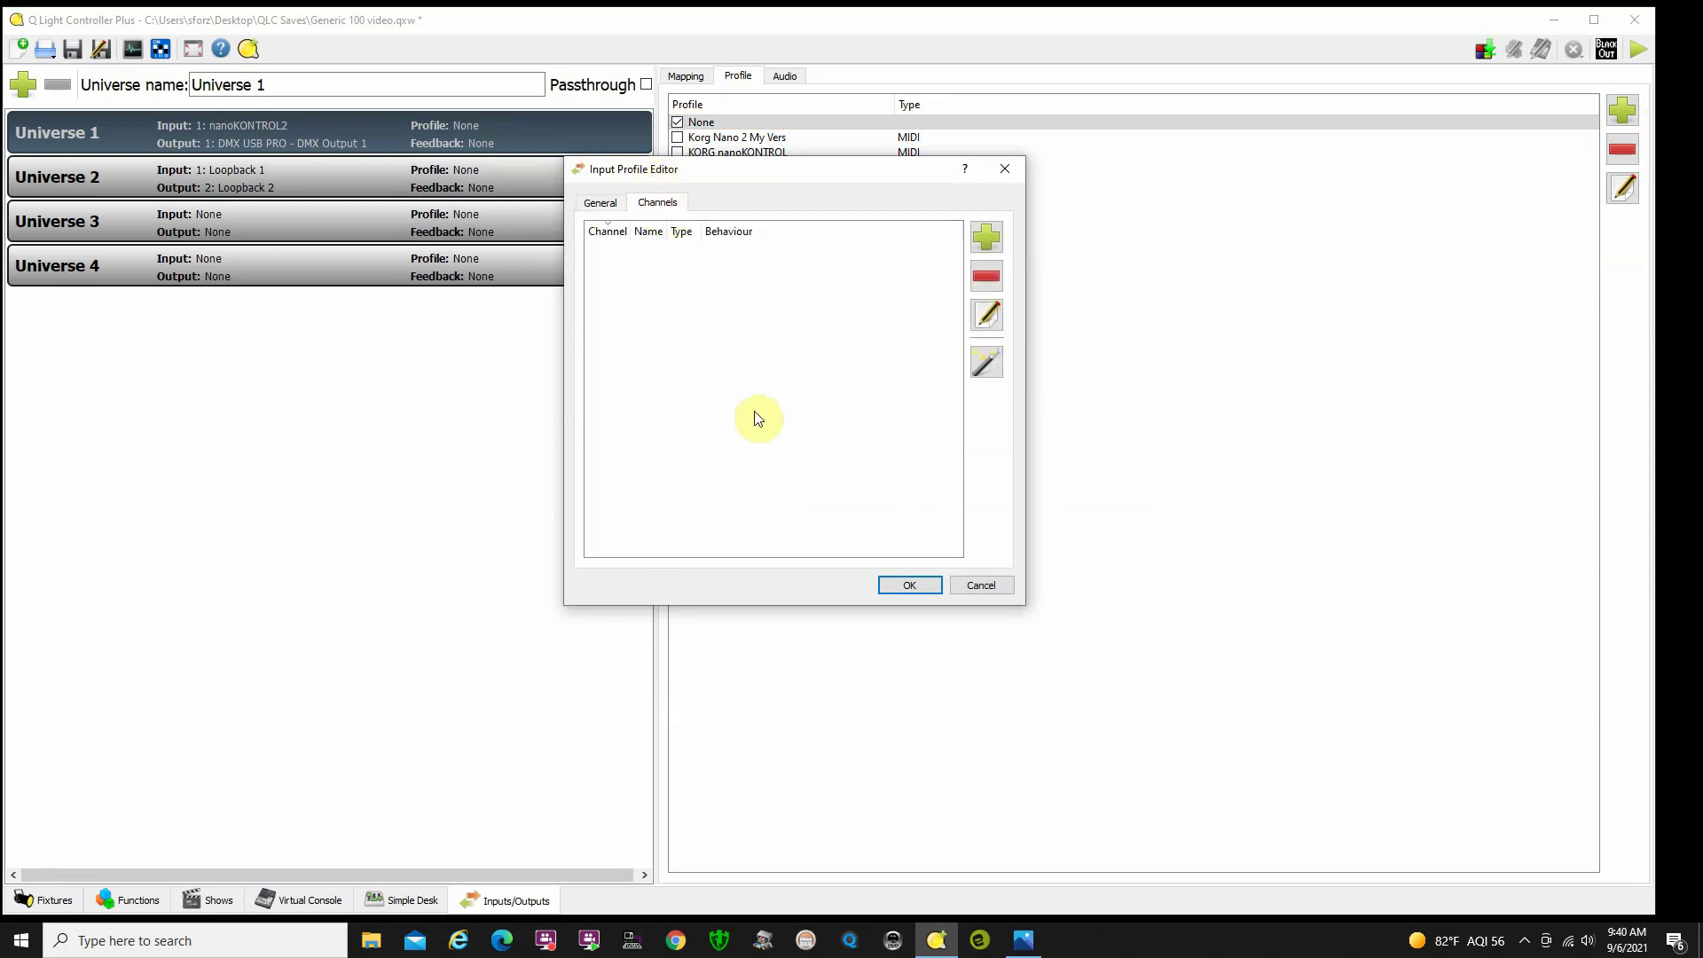
{"action": "left_click", "coordinate": [986, 364]}
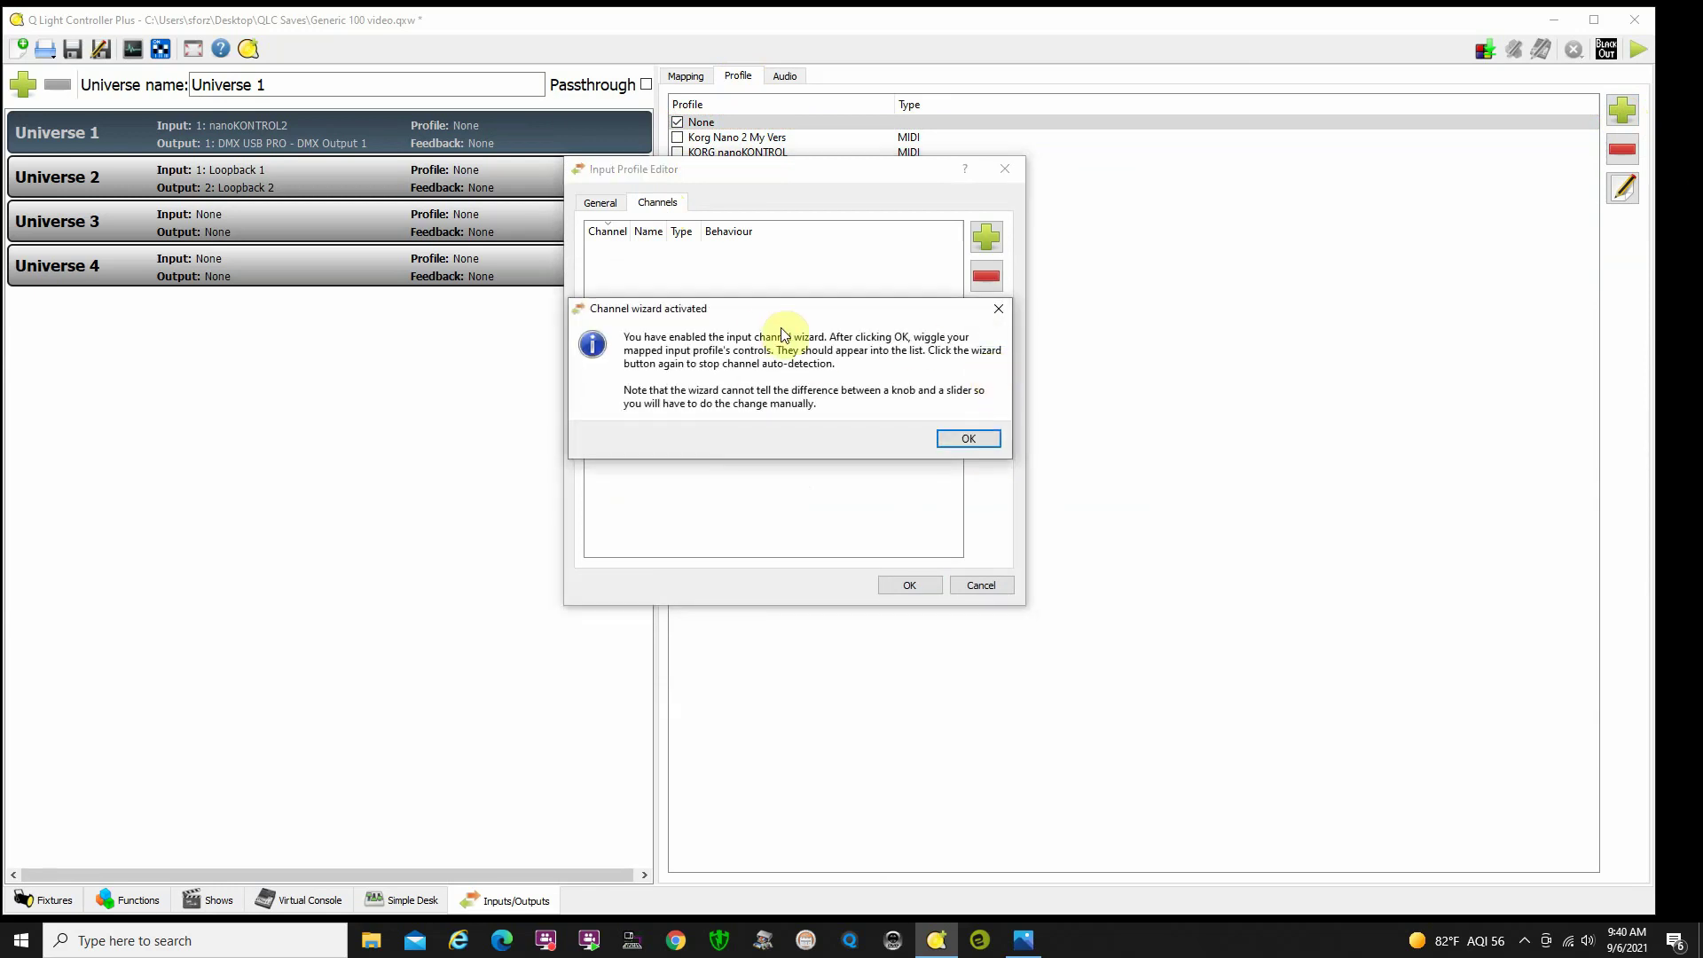
{"action": "left_click", "coordinate": [968, 439]}
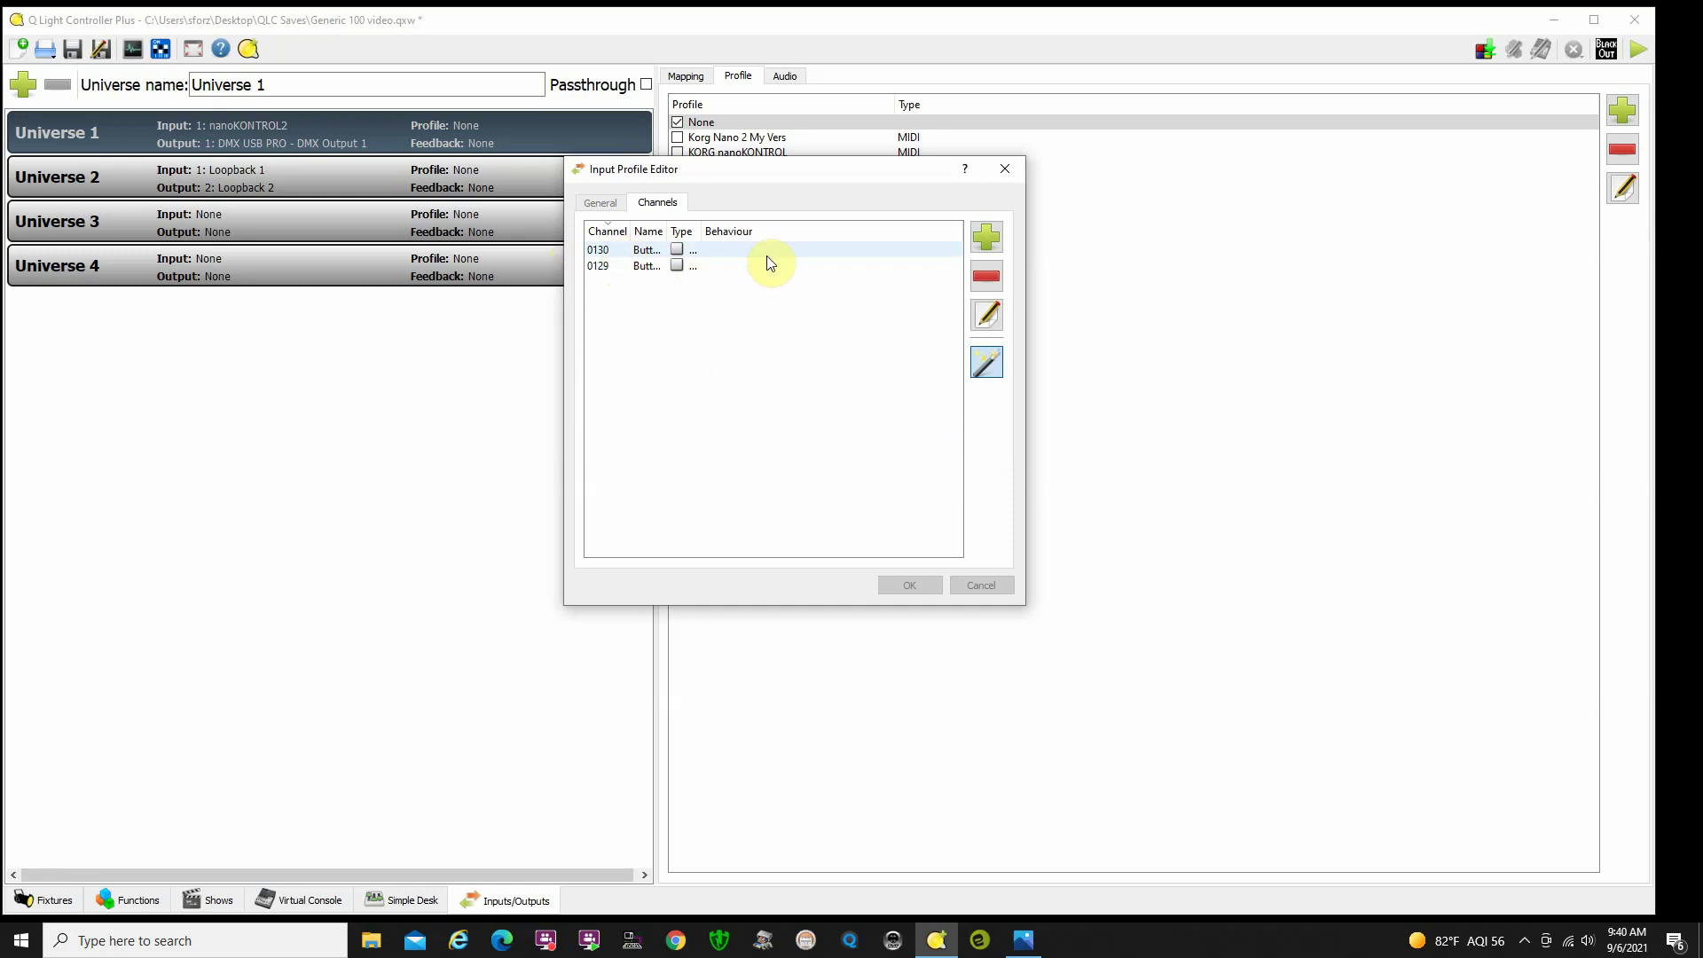
- Inspect the settings of detected channels 130 and 1, keeping their values
{"action": "double_click", "coordinate": [730, 256]}
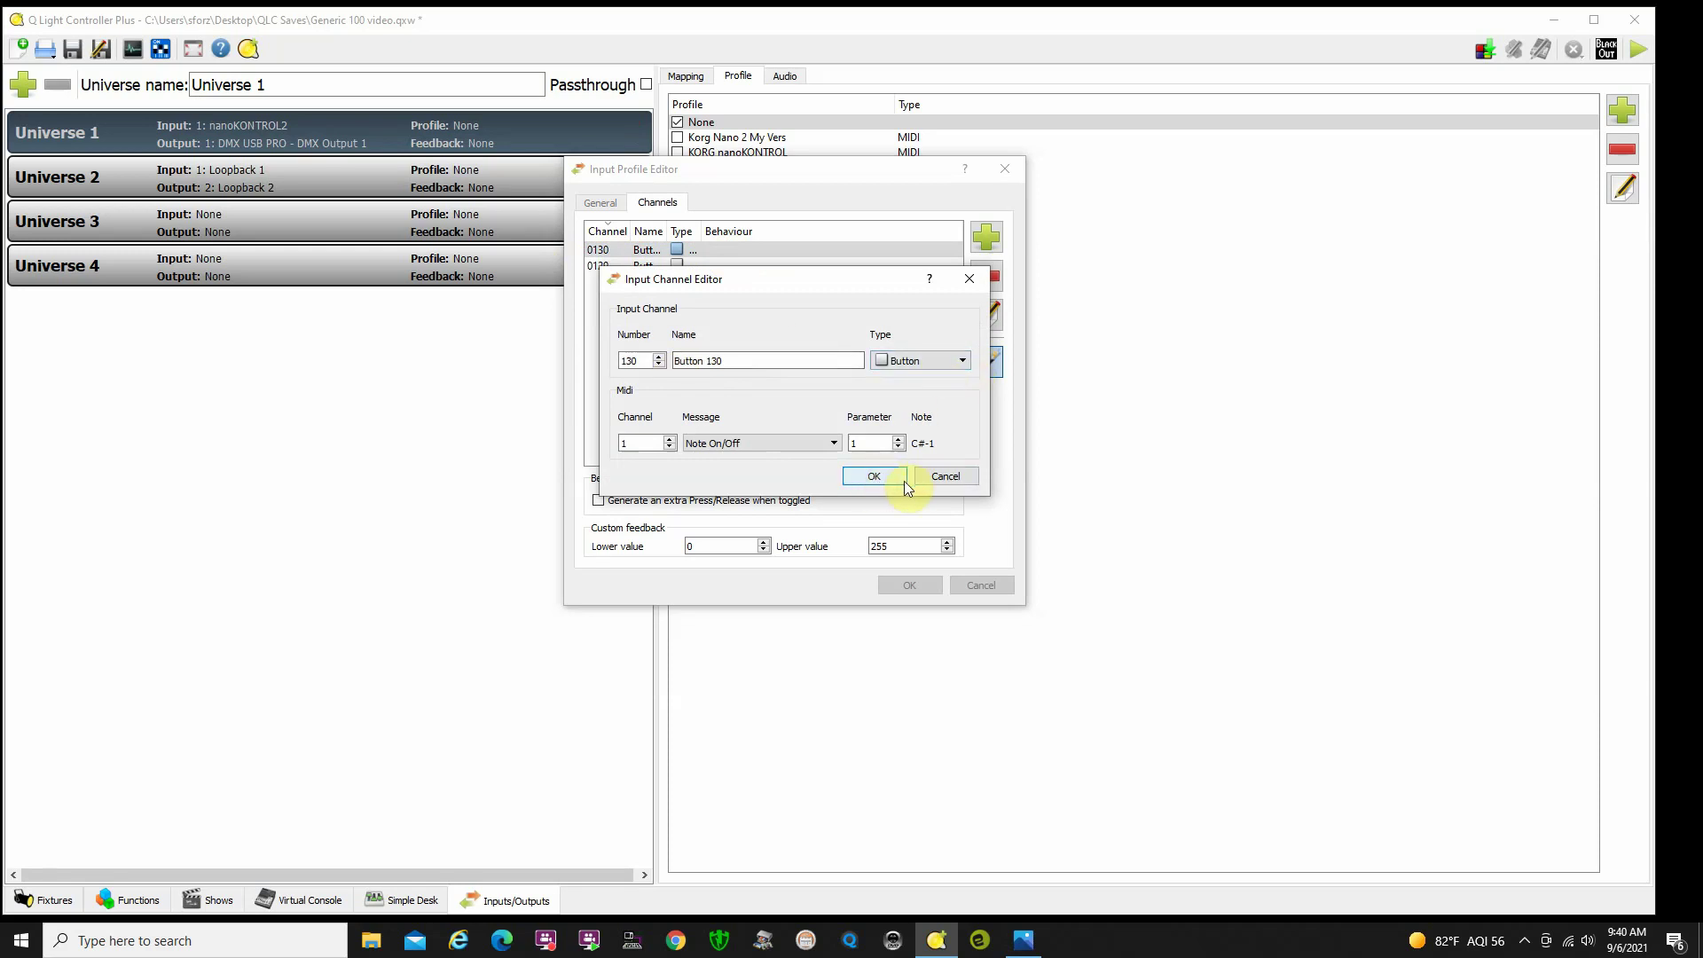
{"action": "left_click", "coordinate": [876, 479]}
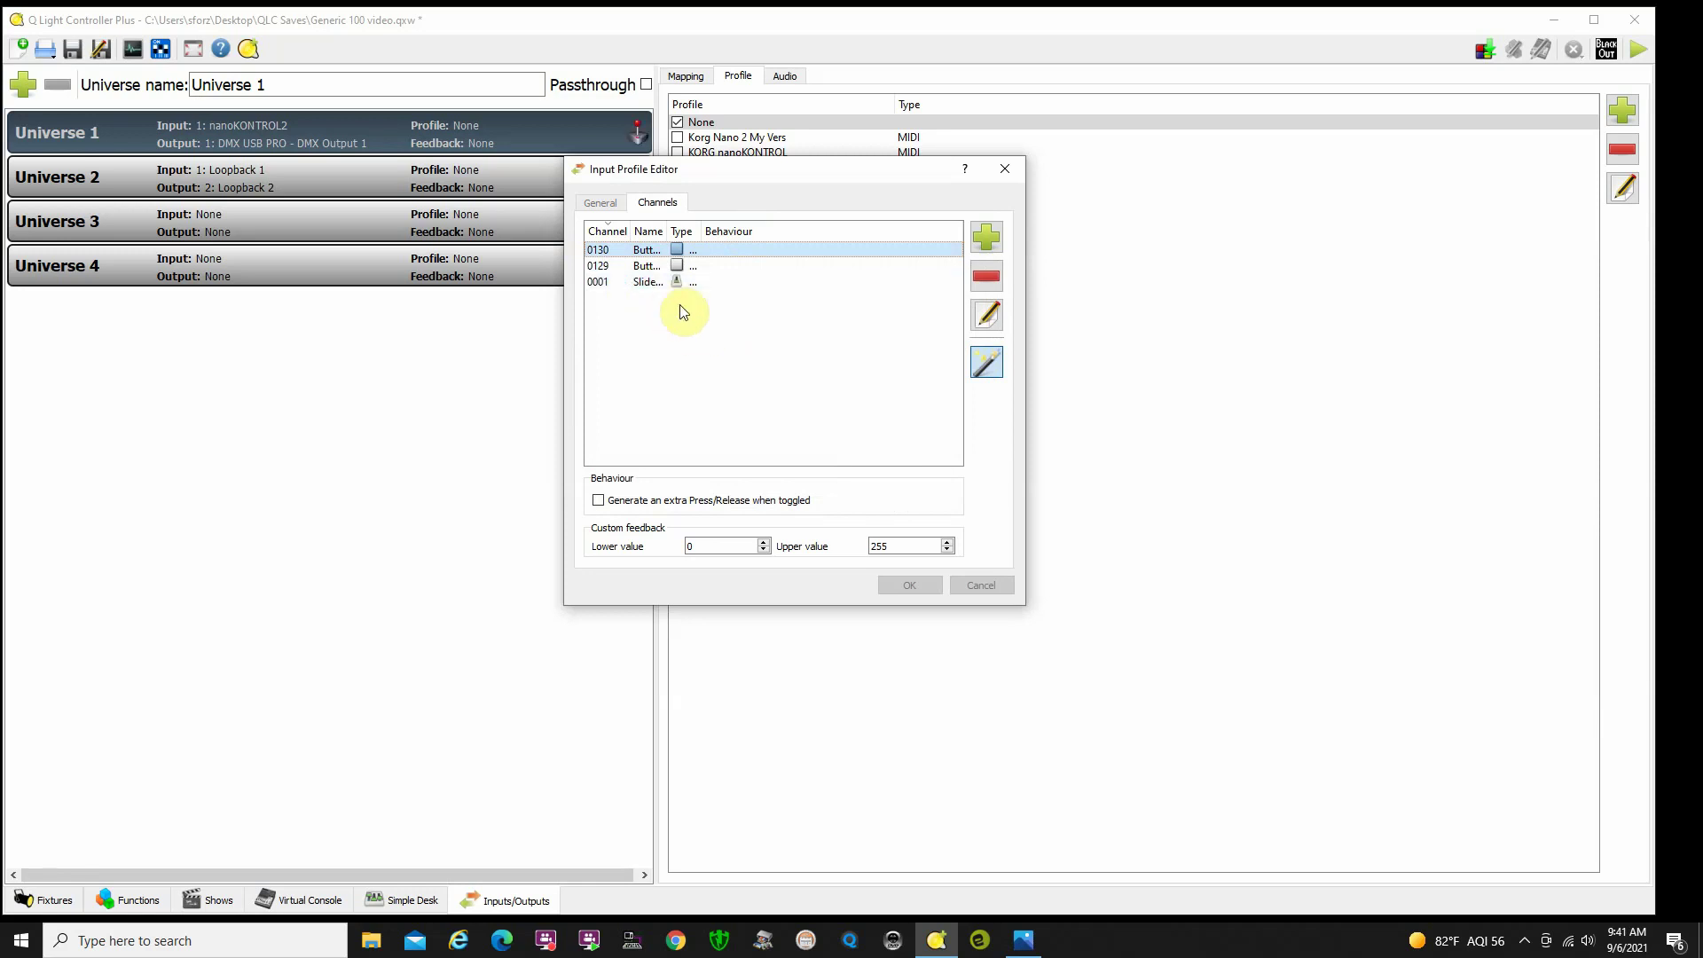
{"action": "double_click", "coordinate": [645, 281]}
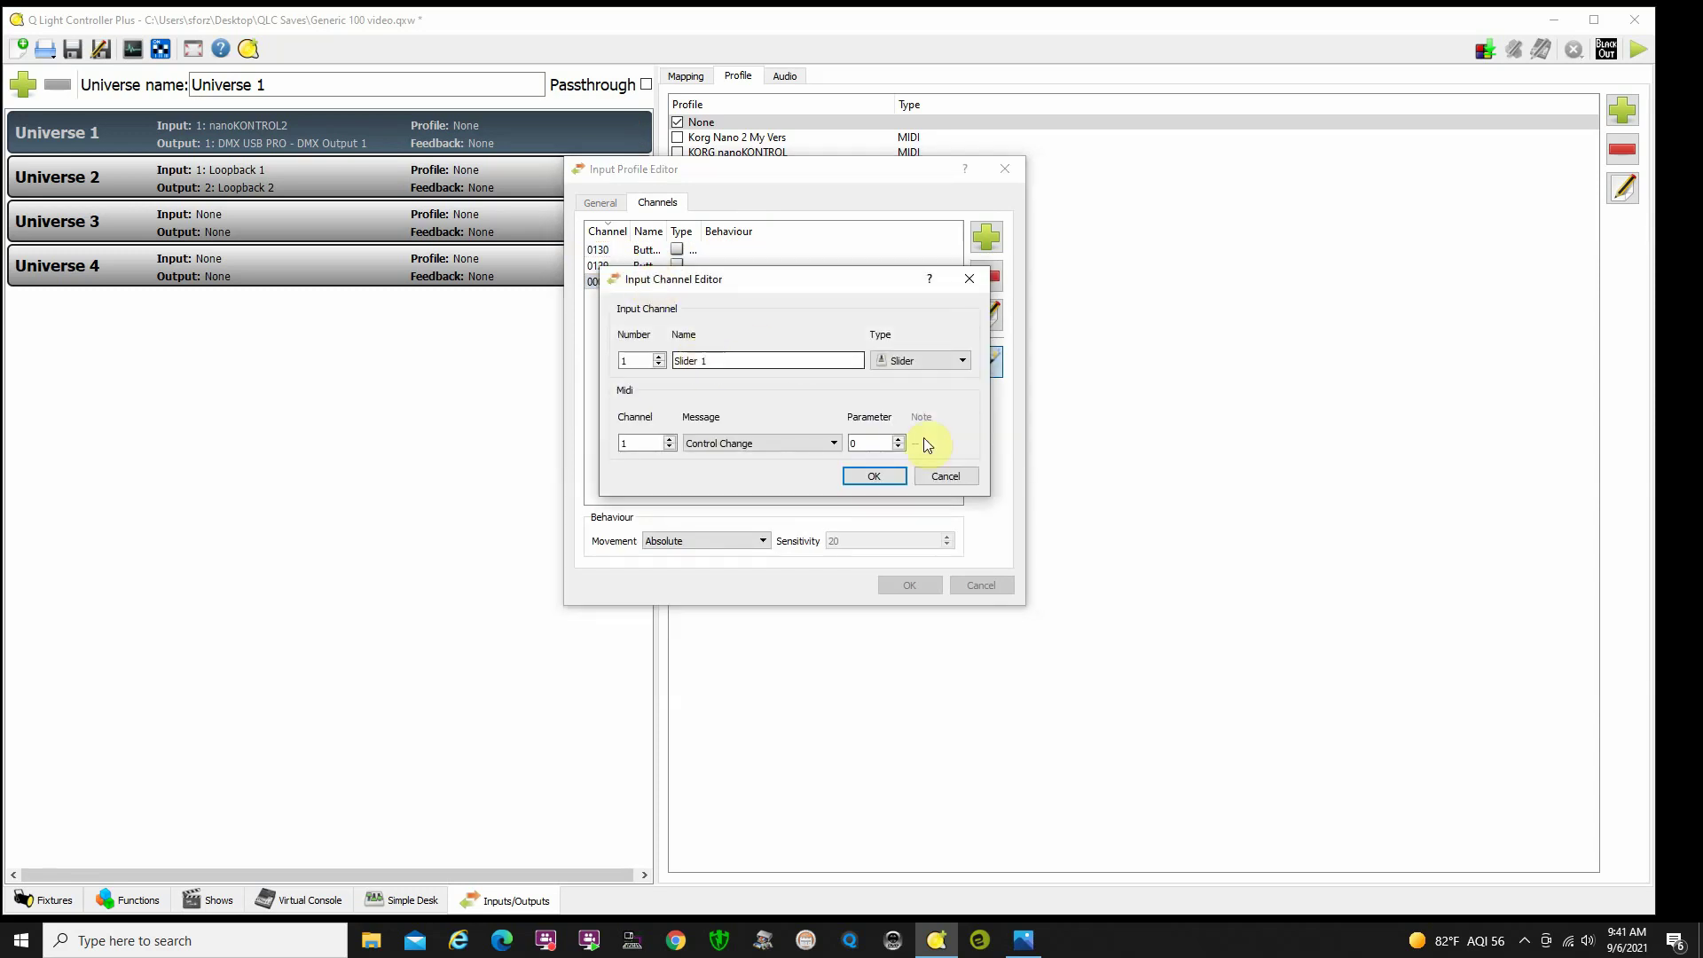
{"action": "left_click", "coordinate": [898, 477]}
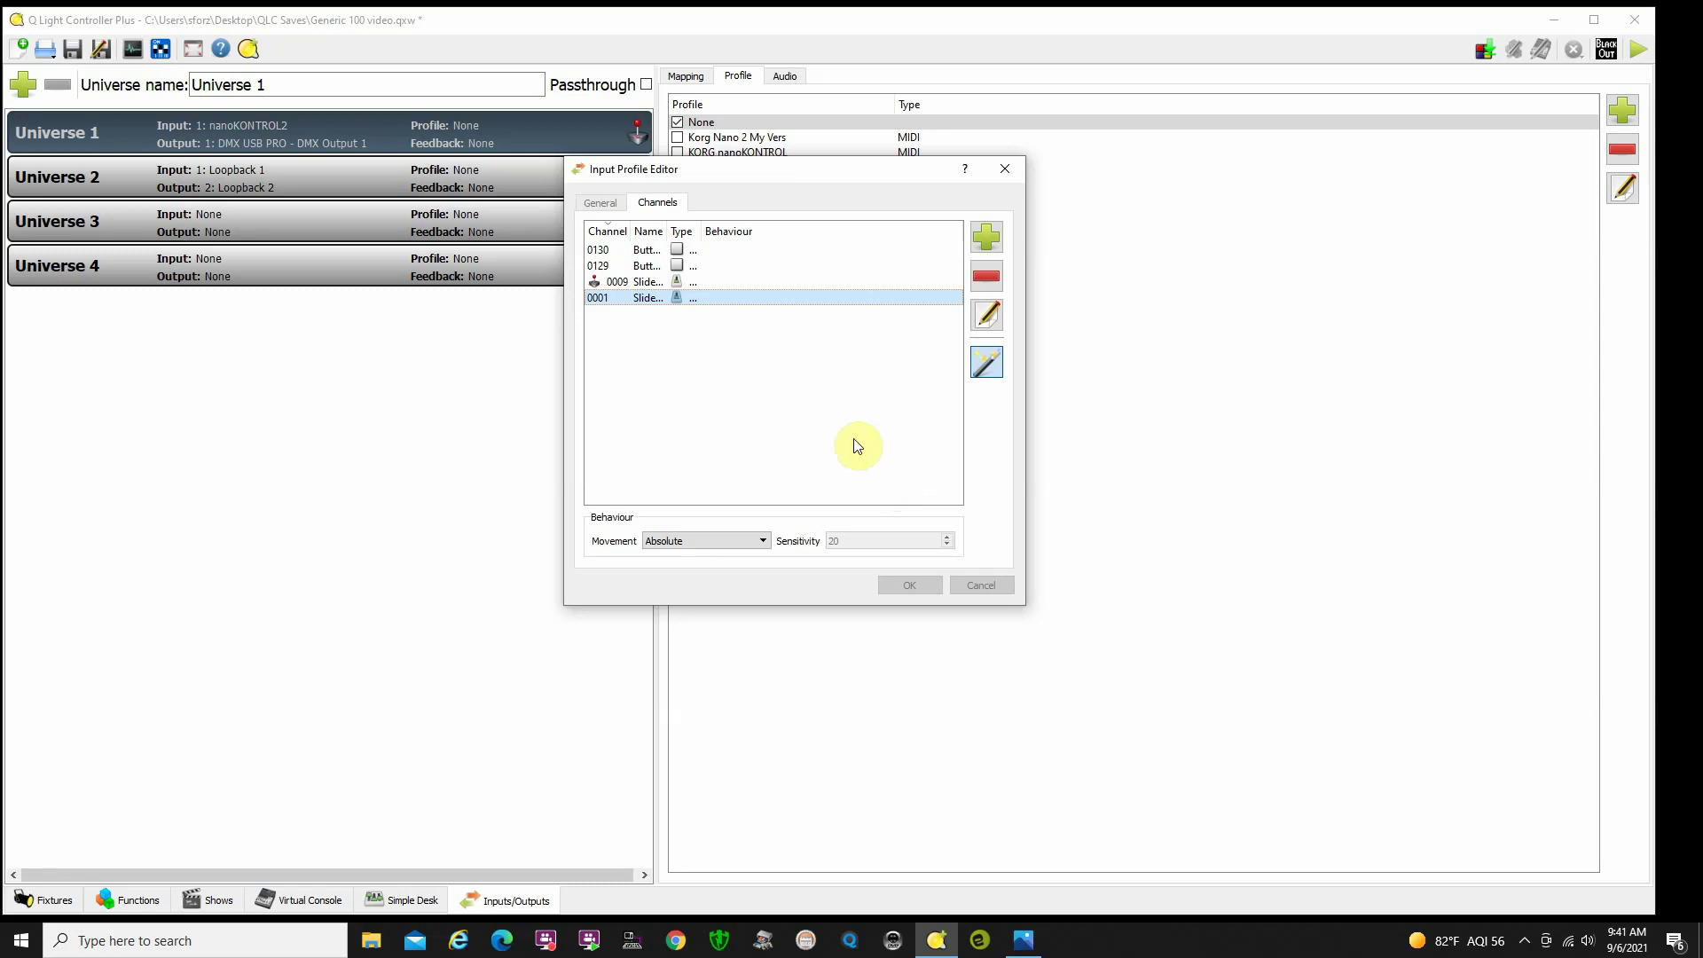
- Set detected channel 9's type to Knob and rename the channel as a knob
{"action": "double_click", "coordinate": [655, 282]}
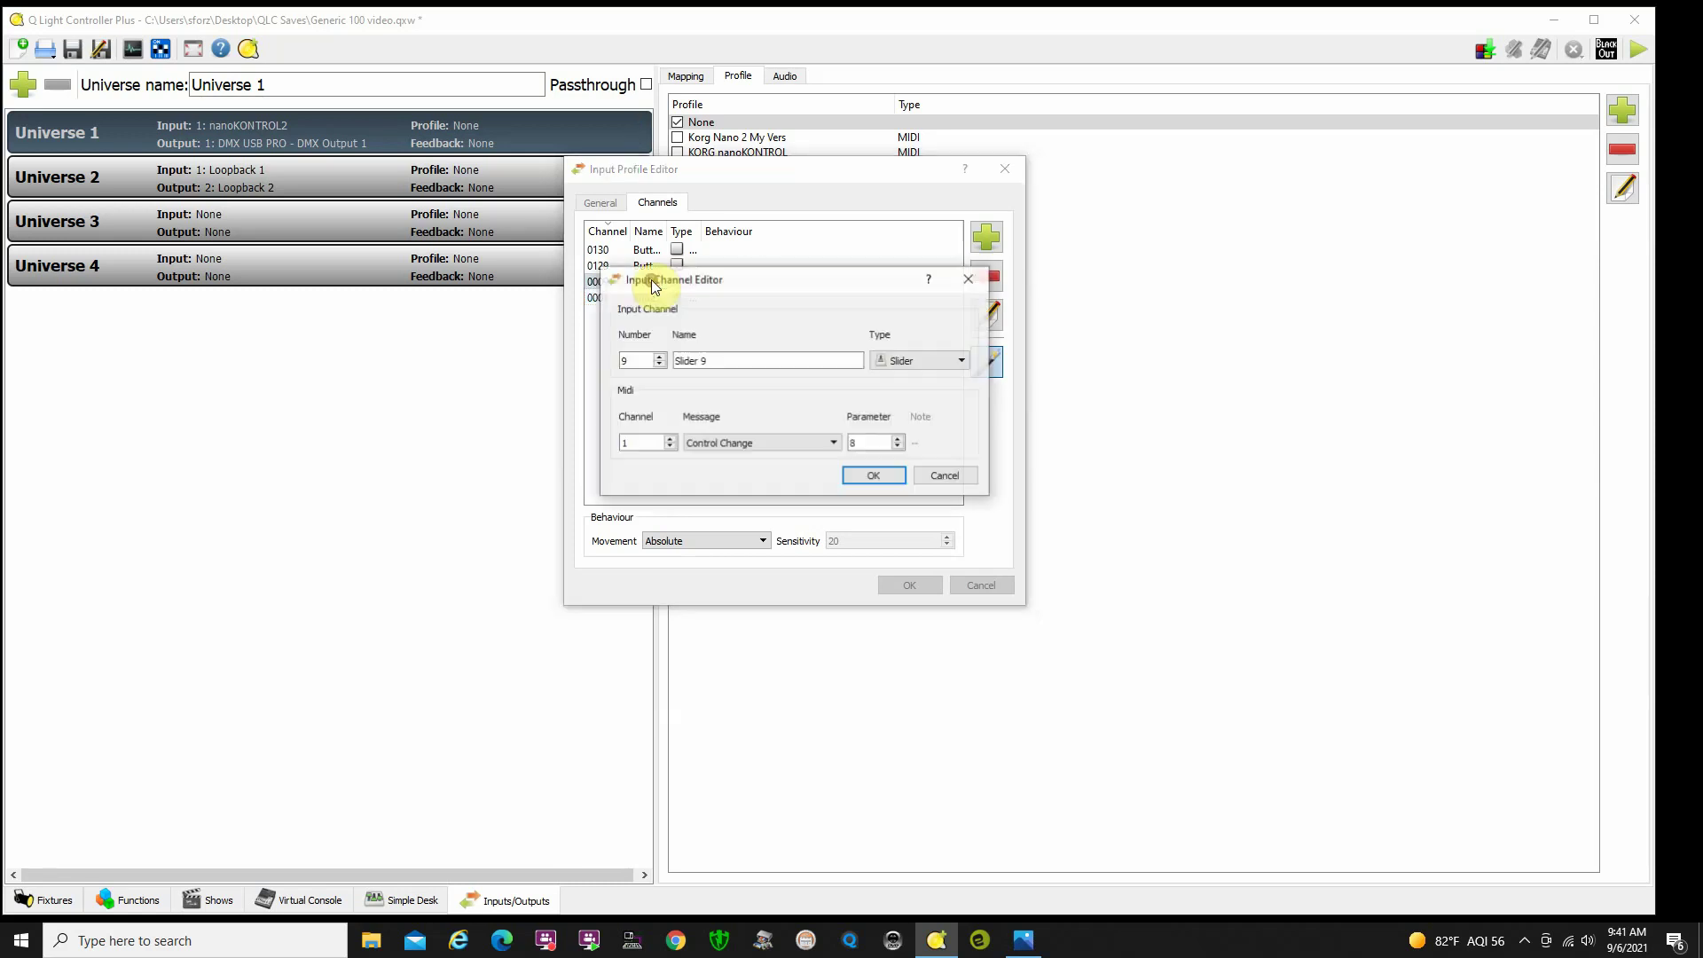
{"action": "left_click", "coordinate": [967, 361]}
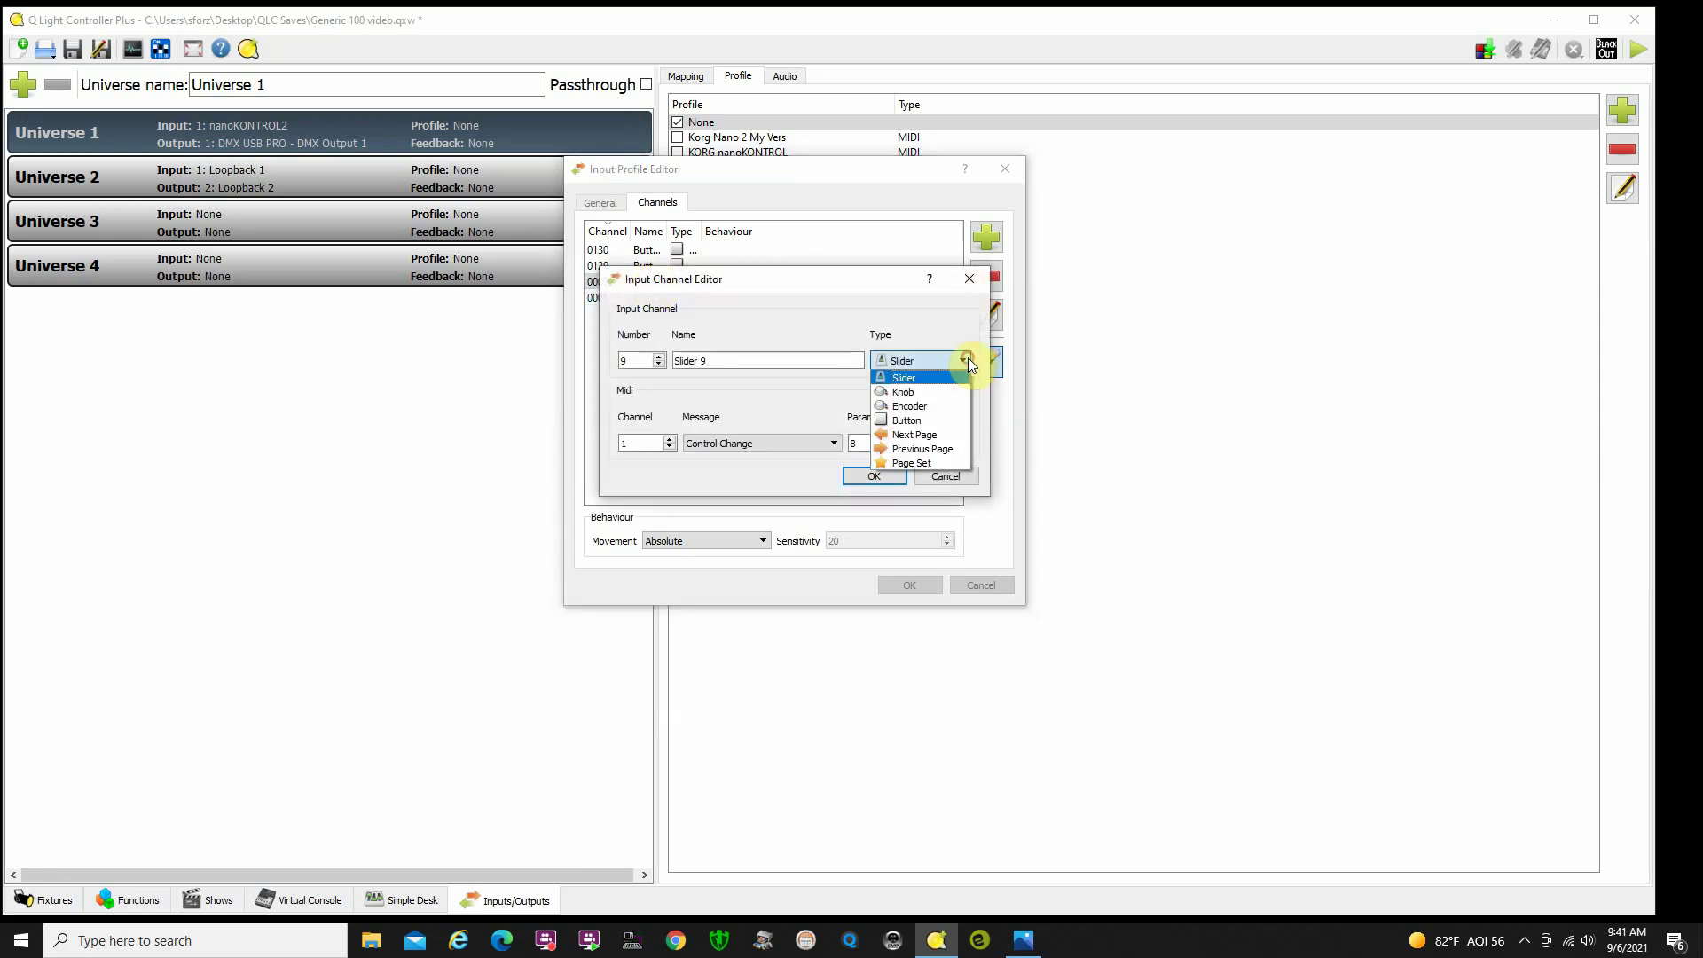
{"action": "left_click", "coordinate": [934, 390]}
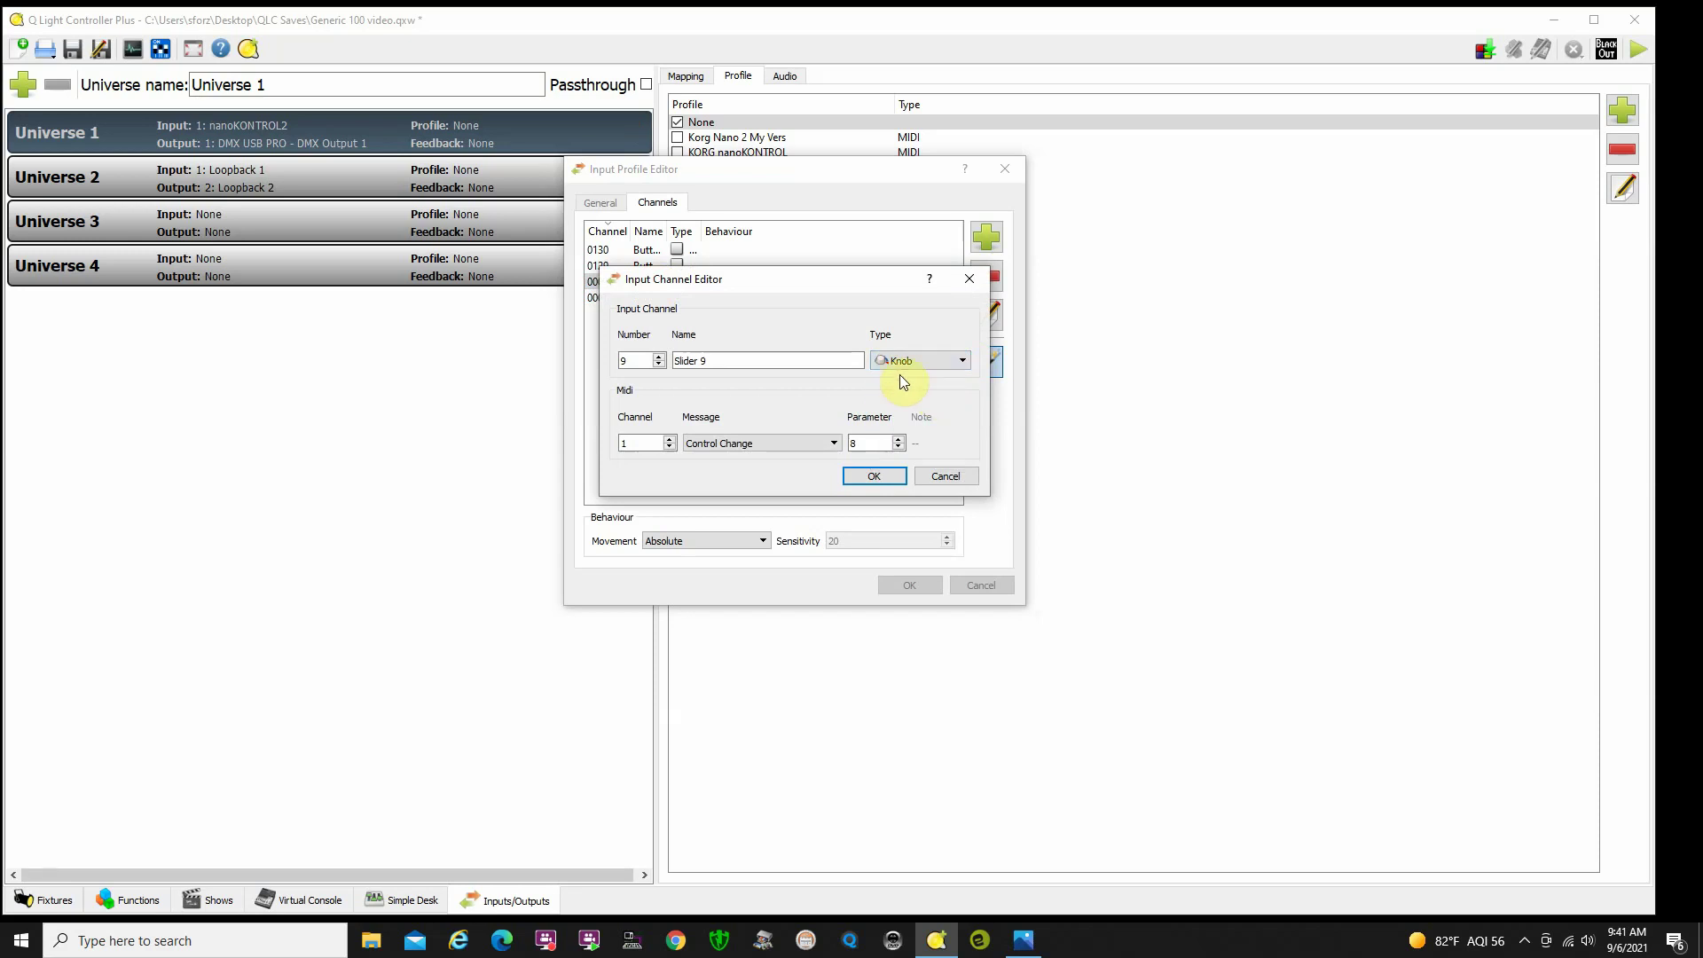
{"action": "left_click", "coordinate": [875, 479]}
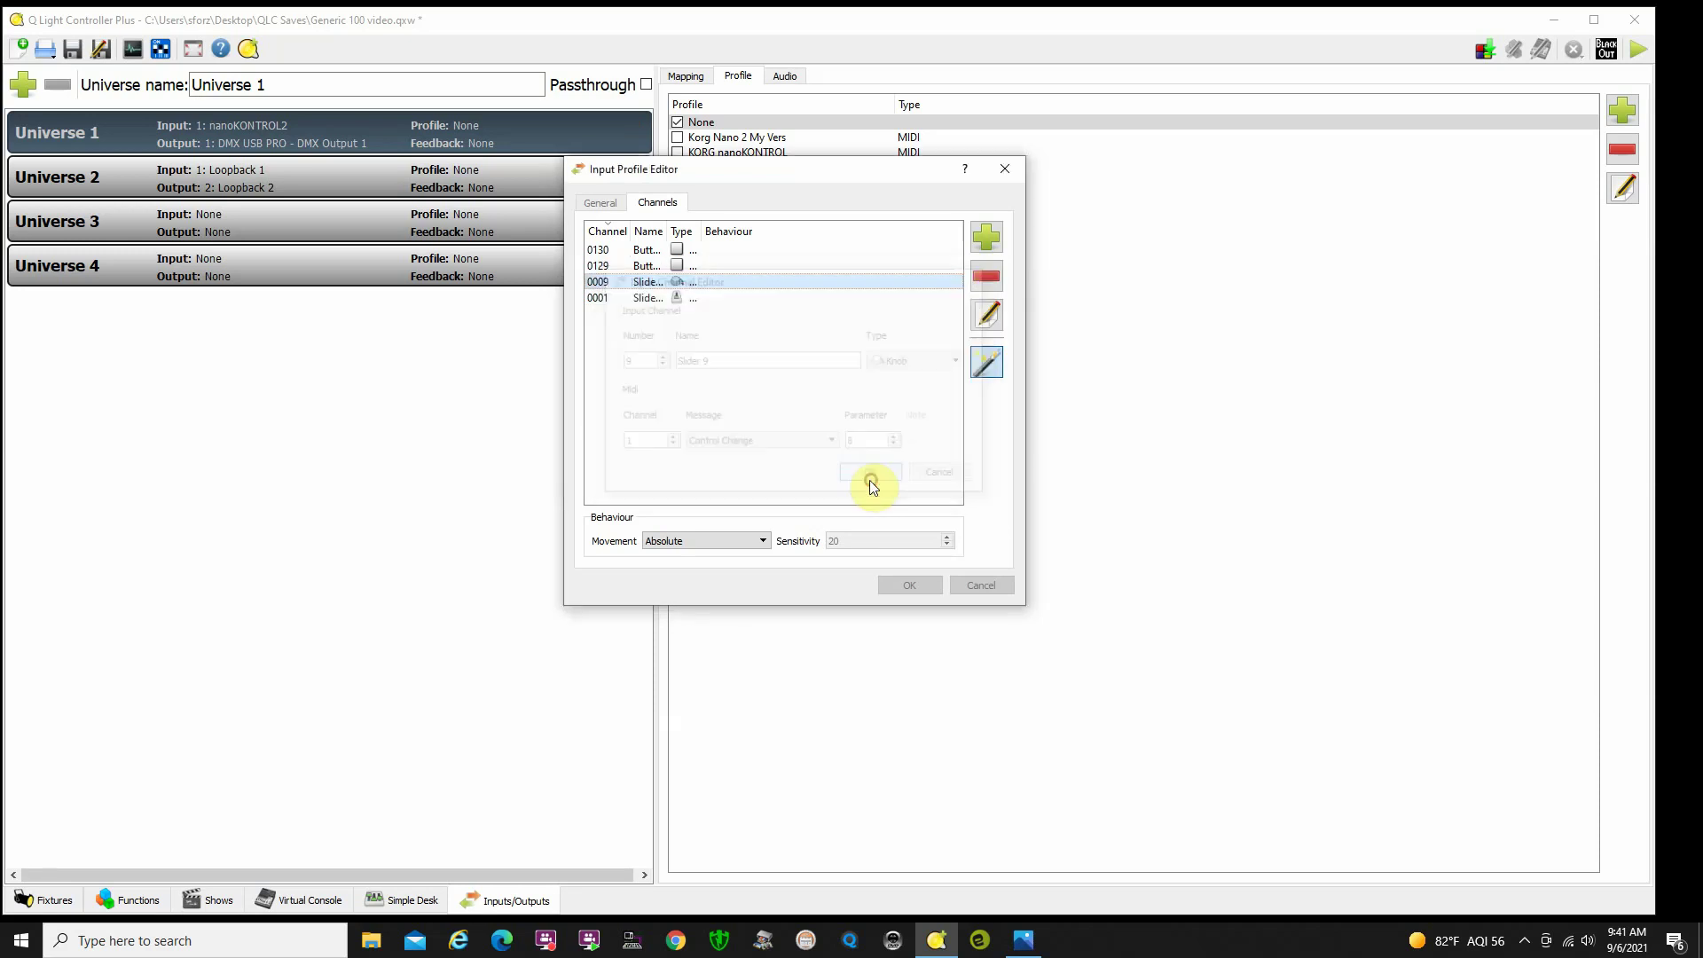
{"action": "double_click", "coordinate": [648, 284]}
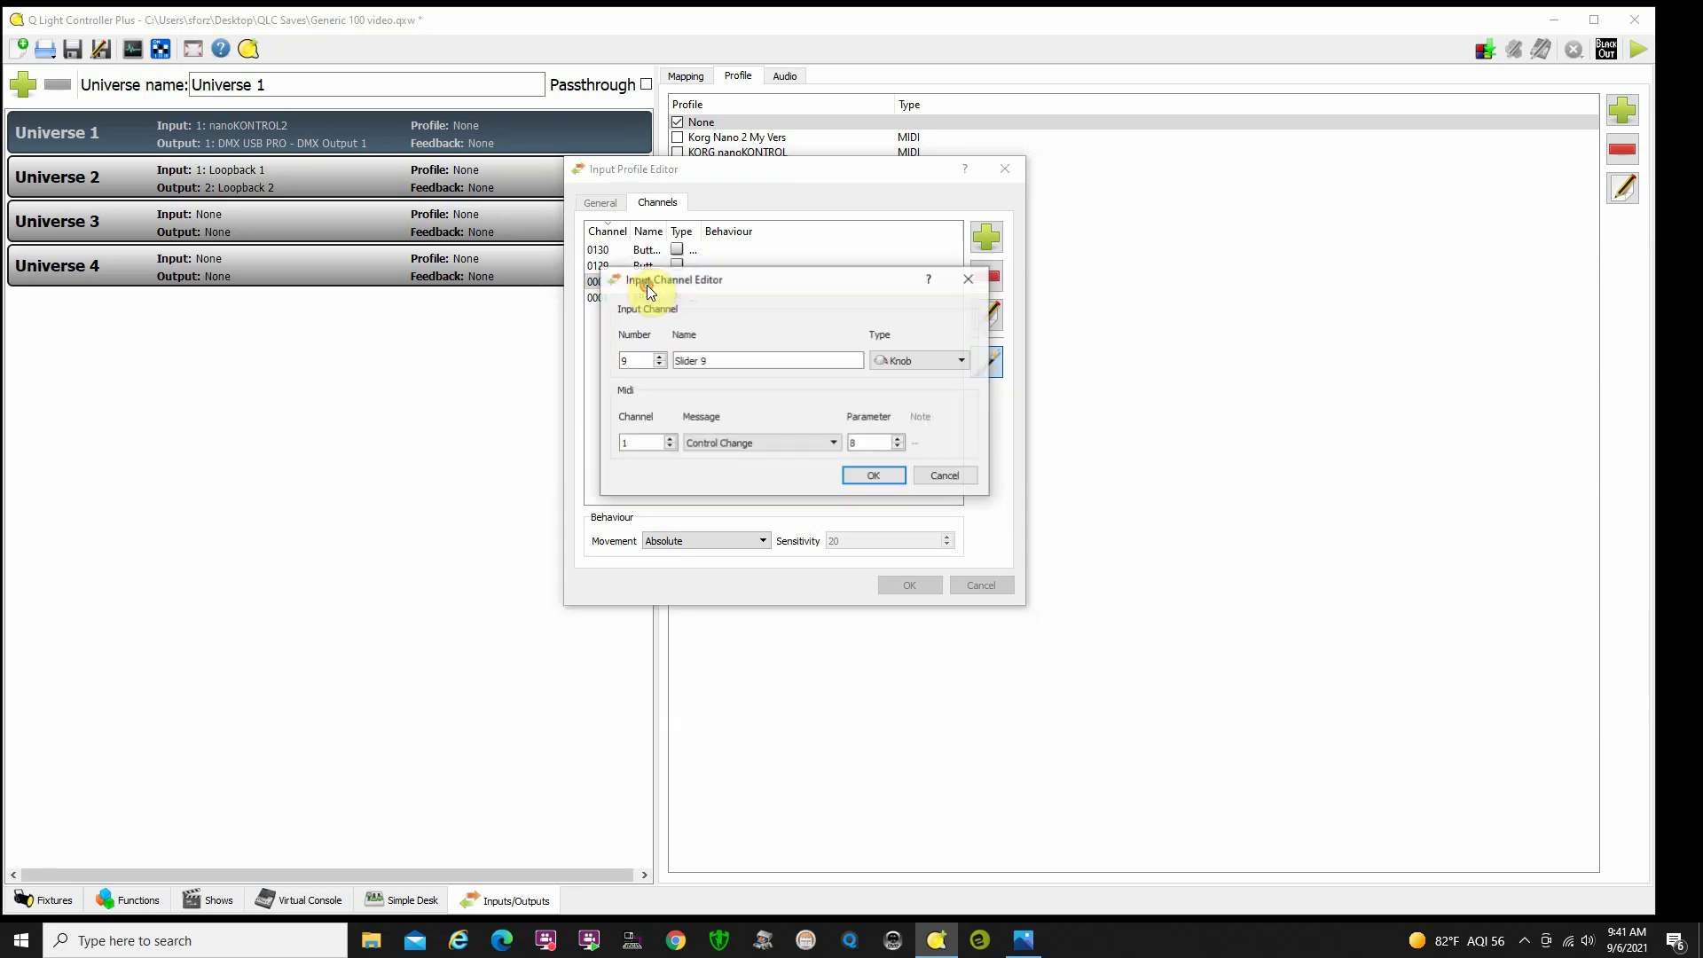
{"action": "left_click_drag", "start_coordinate": [734, 355], "coordinate": [611, 362]}
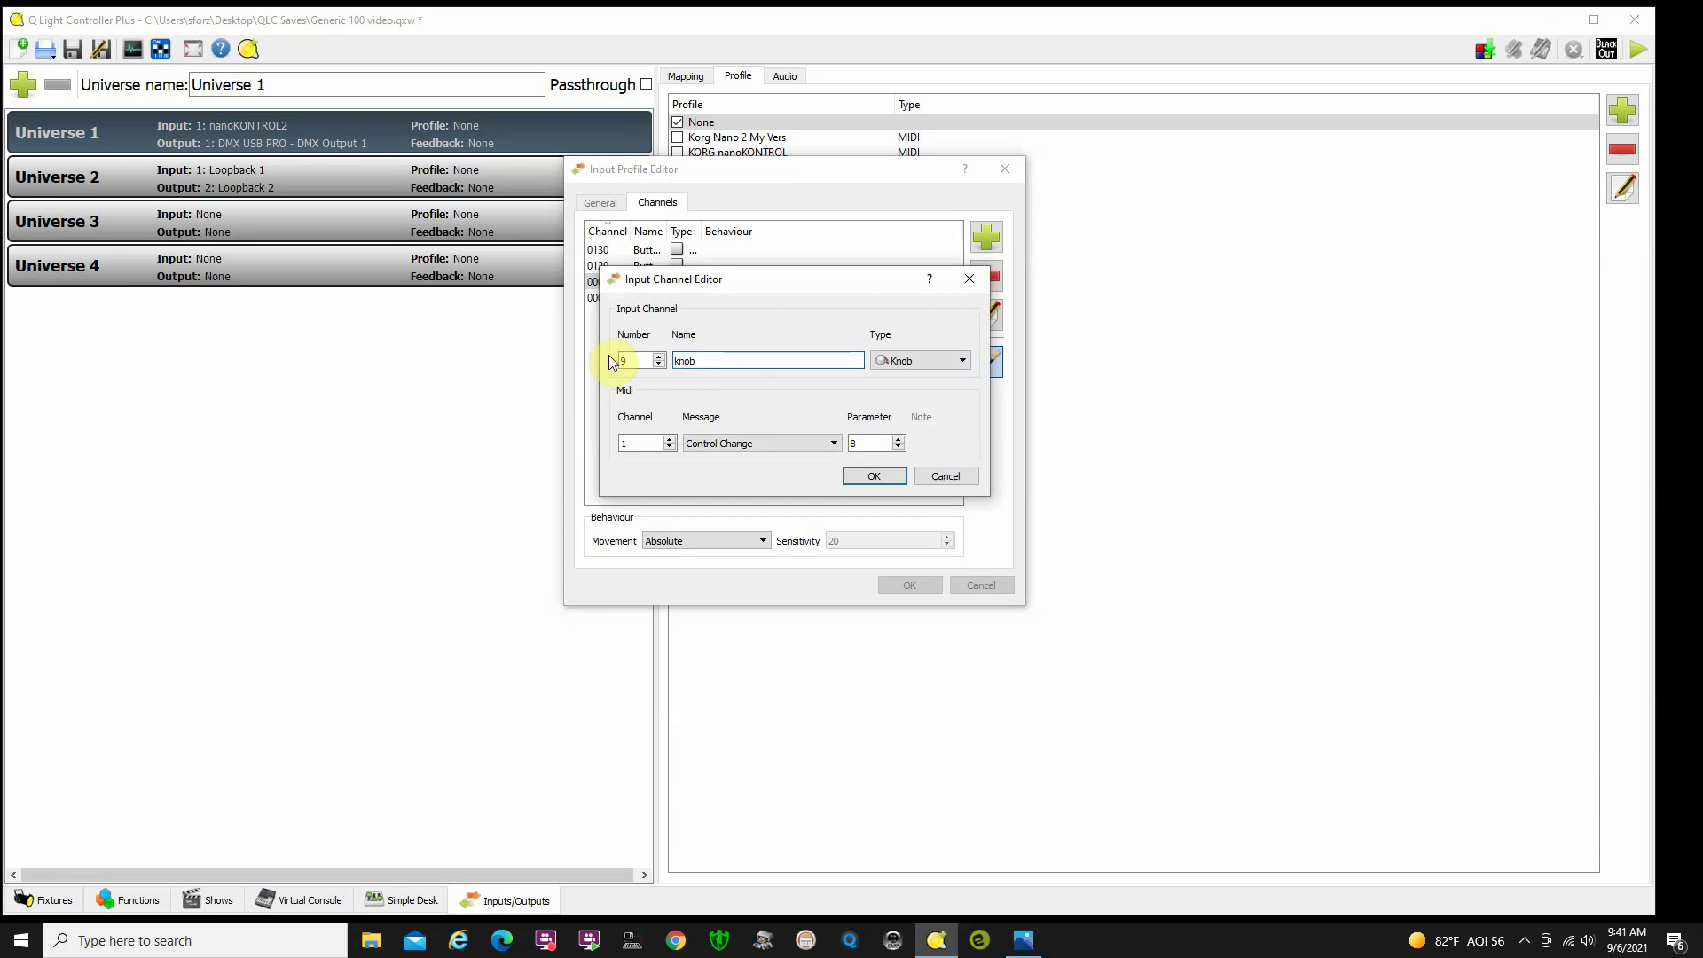
{"action": "left_click", "coordinate": [895, 475]}
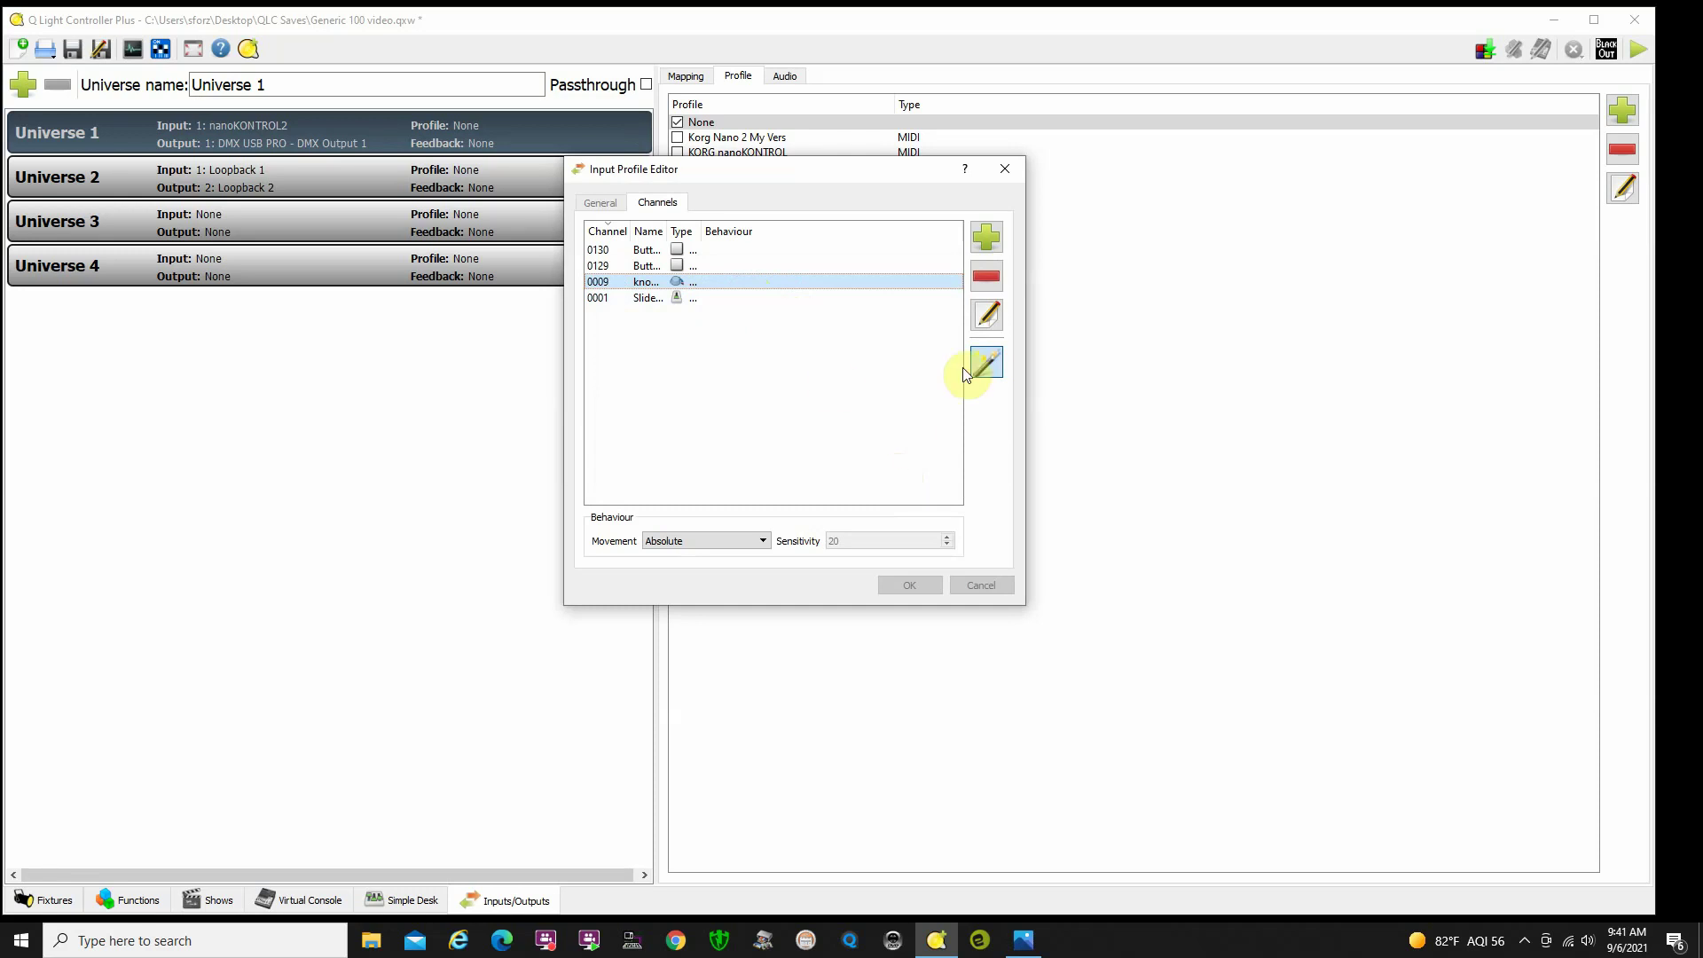
- Stop the channel auto-detection and save the Generic xxoo profile, returning to the device mapping
{"action": "left_click", "coordinate": [995, 365]}
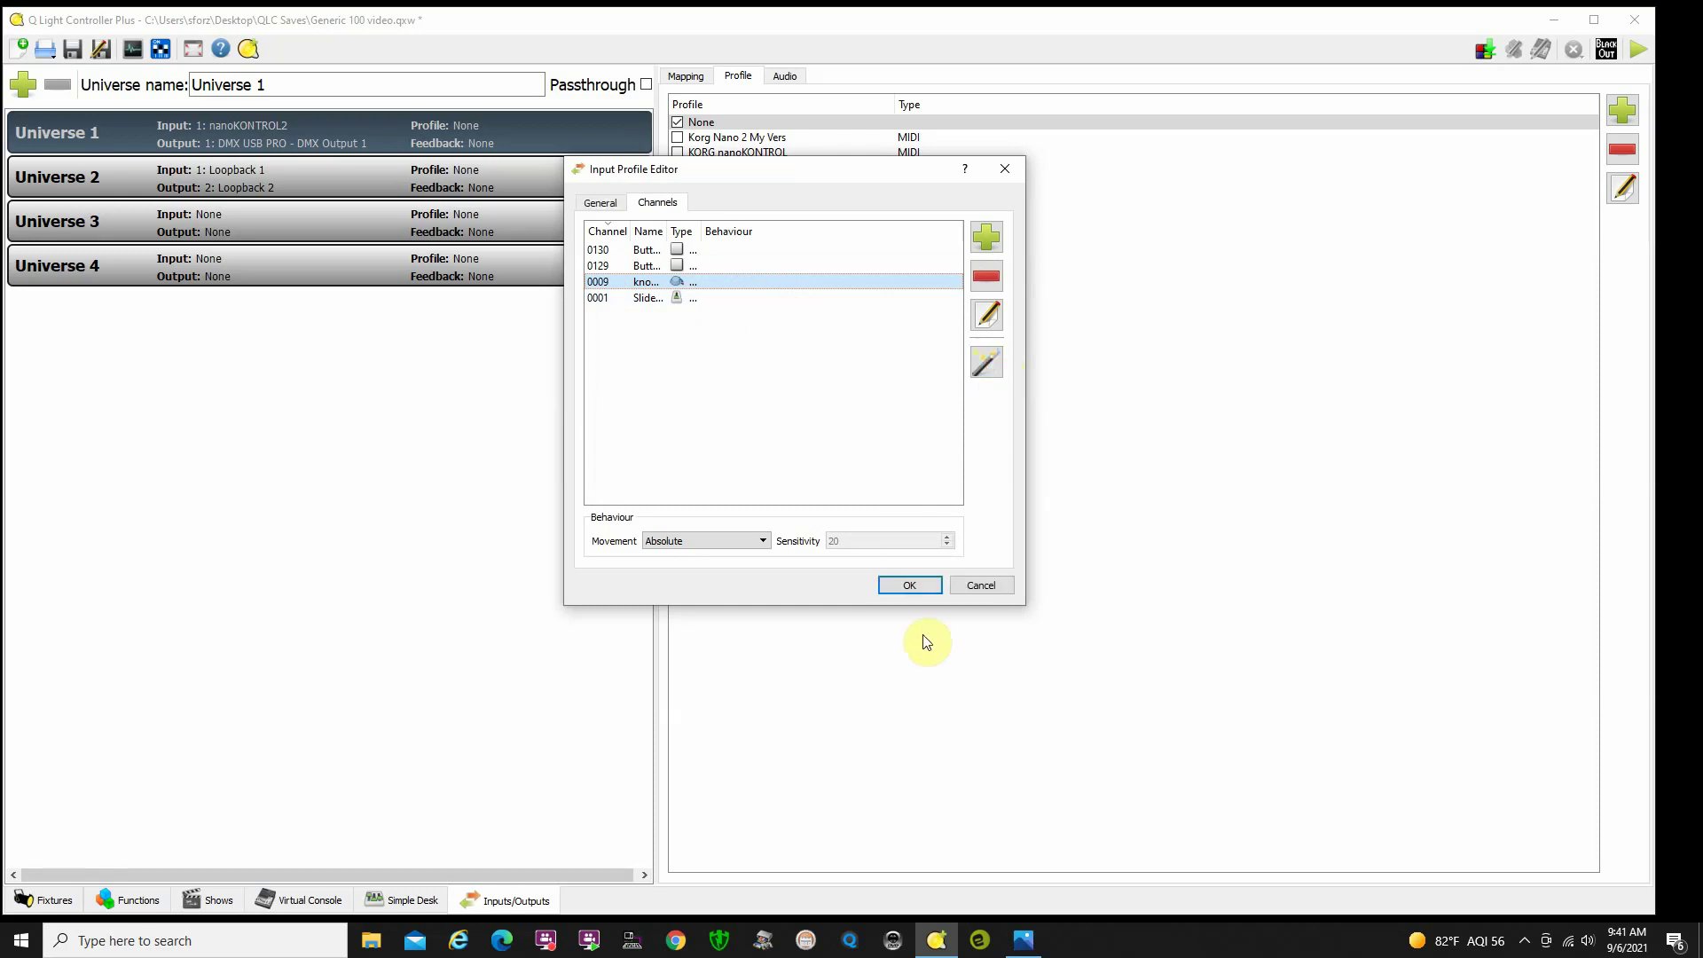
{"action": "left_click", "coordinate": [910, 585]}
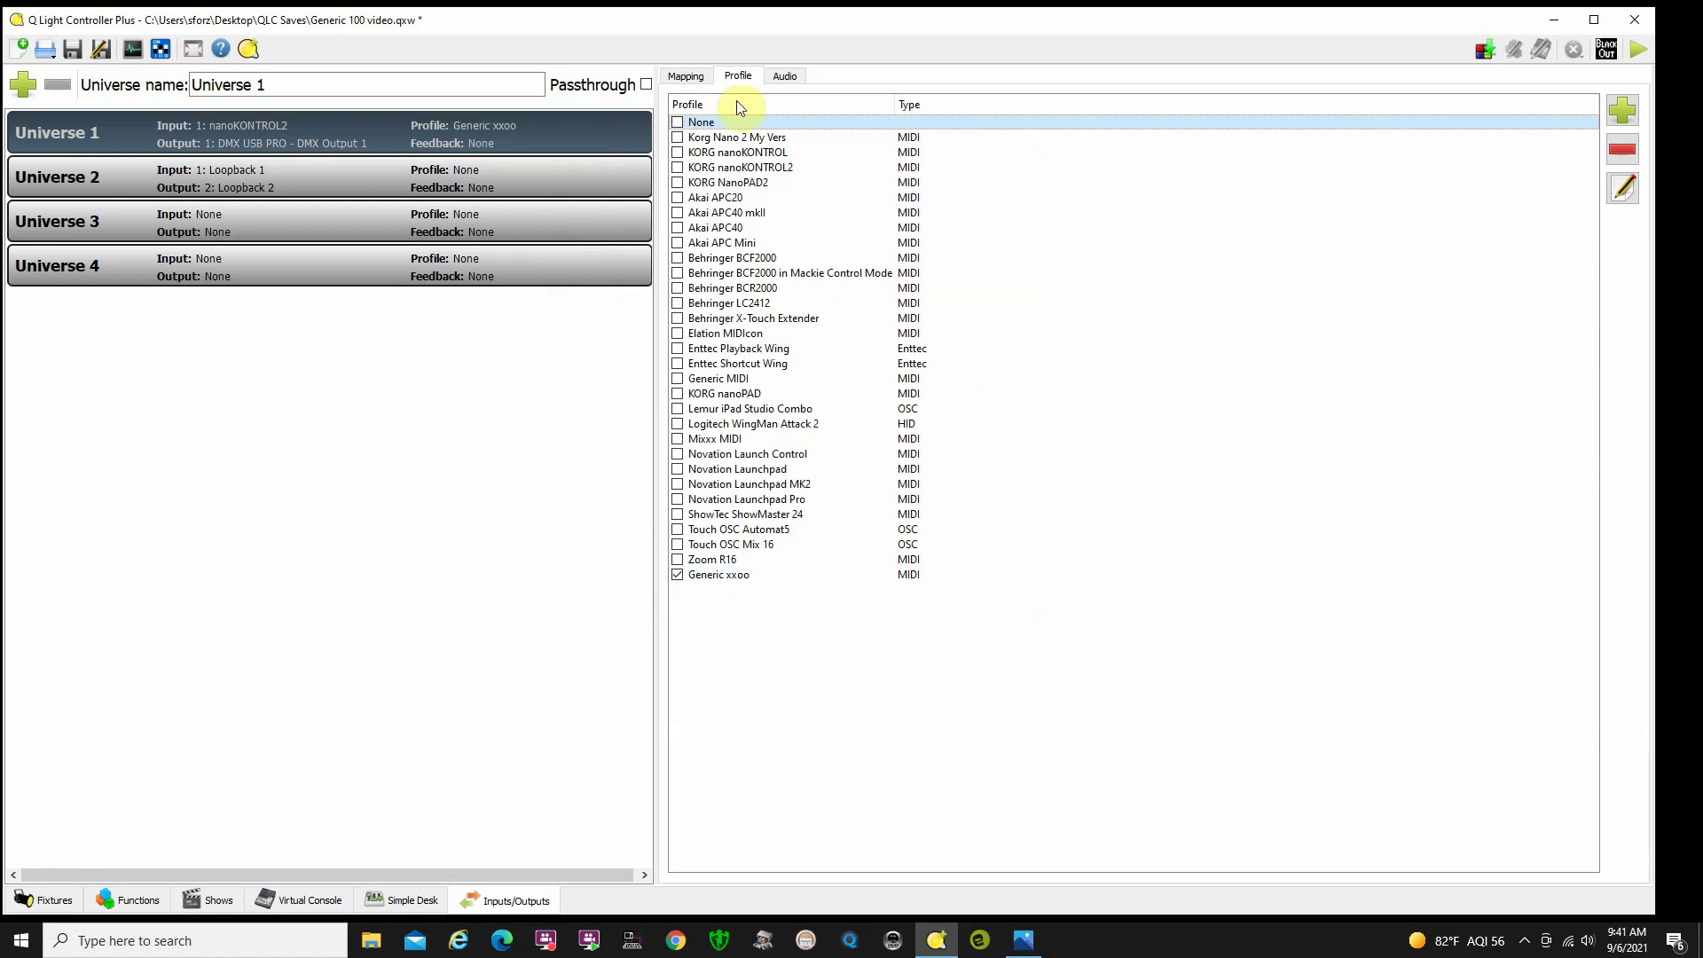
{"action": "left_click", "coordinate": [687, 78]}
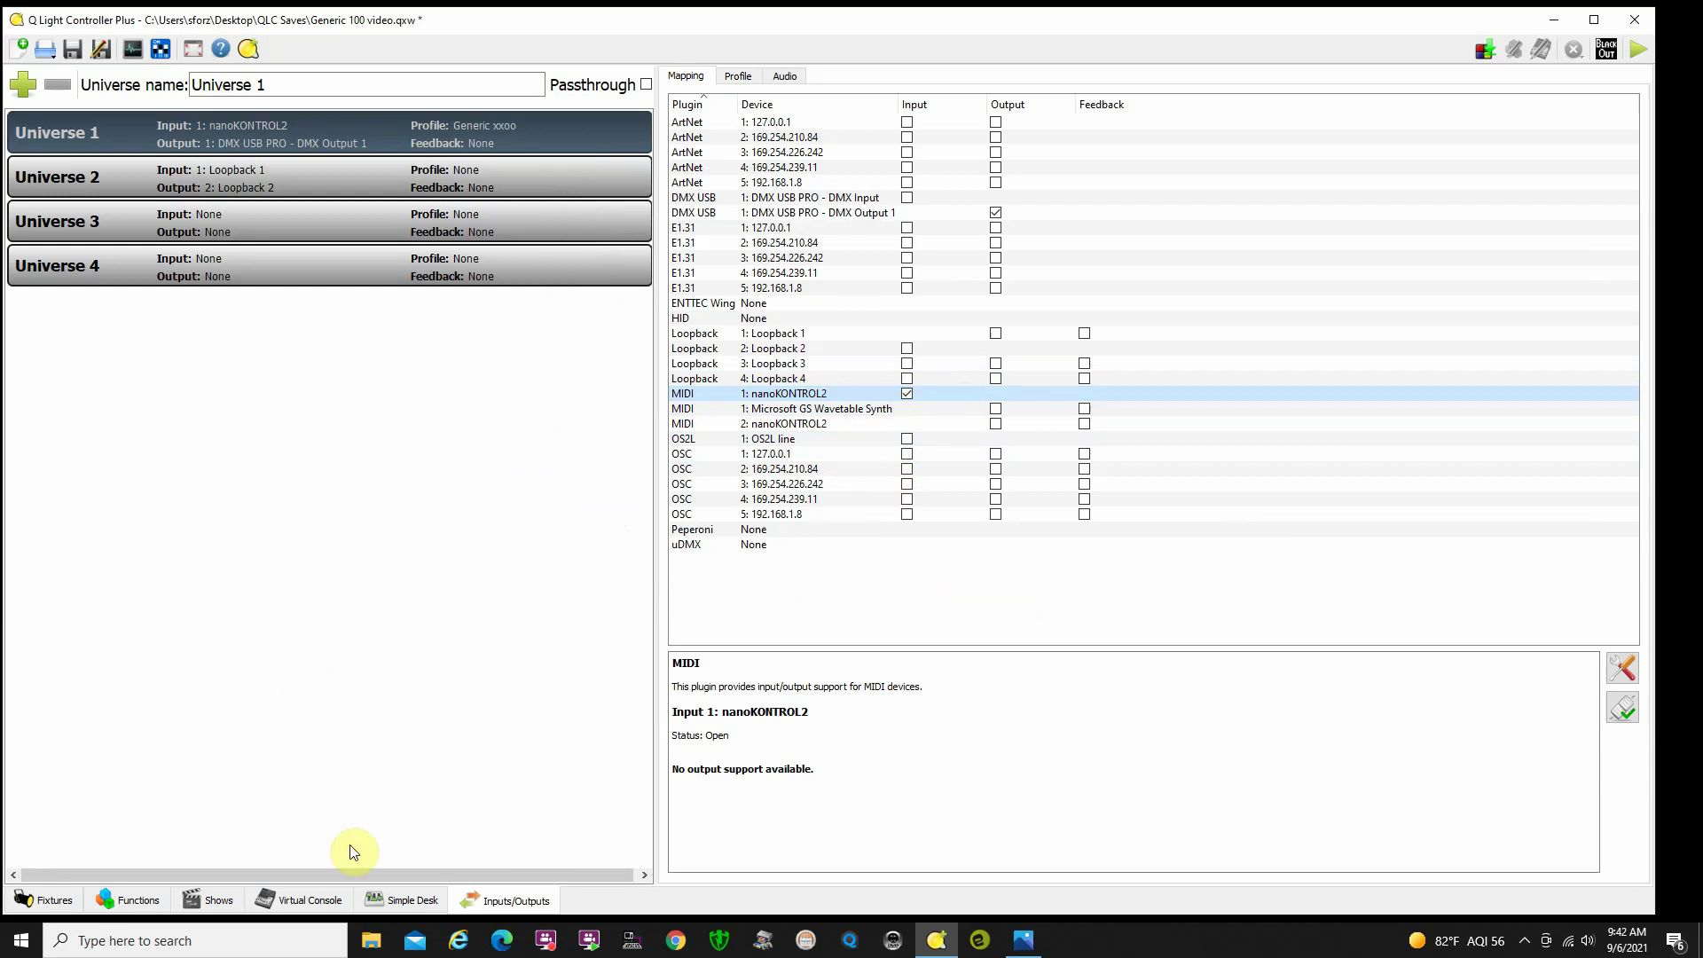
- Run the Virtual Console in operate mode to test the FOH sliders, with the controller photo on display
{"action": "left_click", "coordinate": [306, 901]}
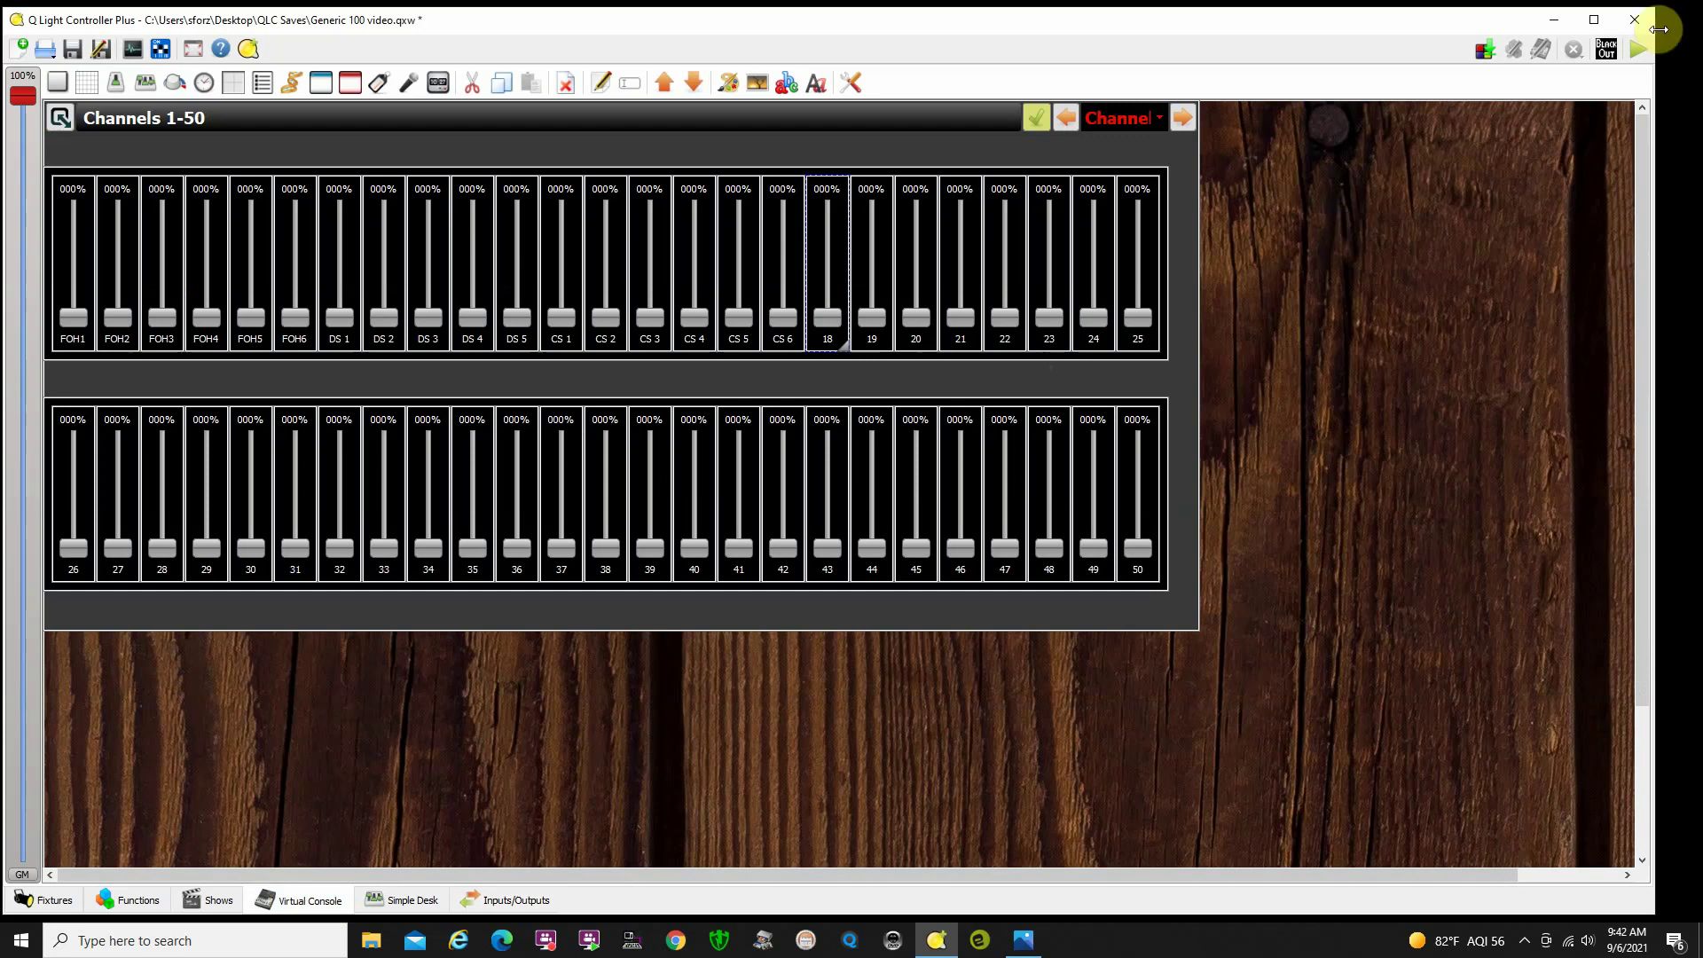
{"action": "left_click", "coordinate": [1641, 52]}
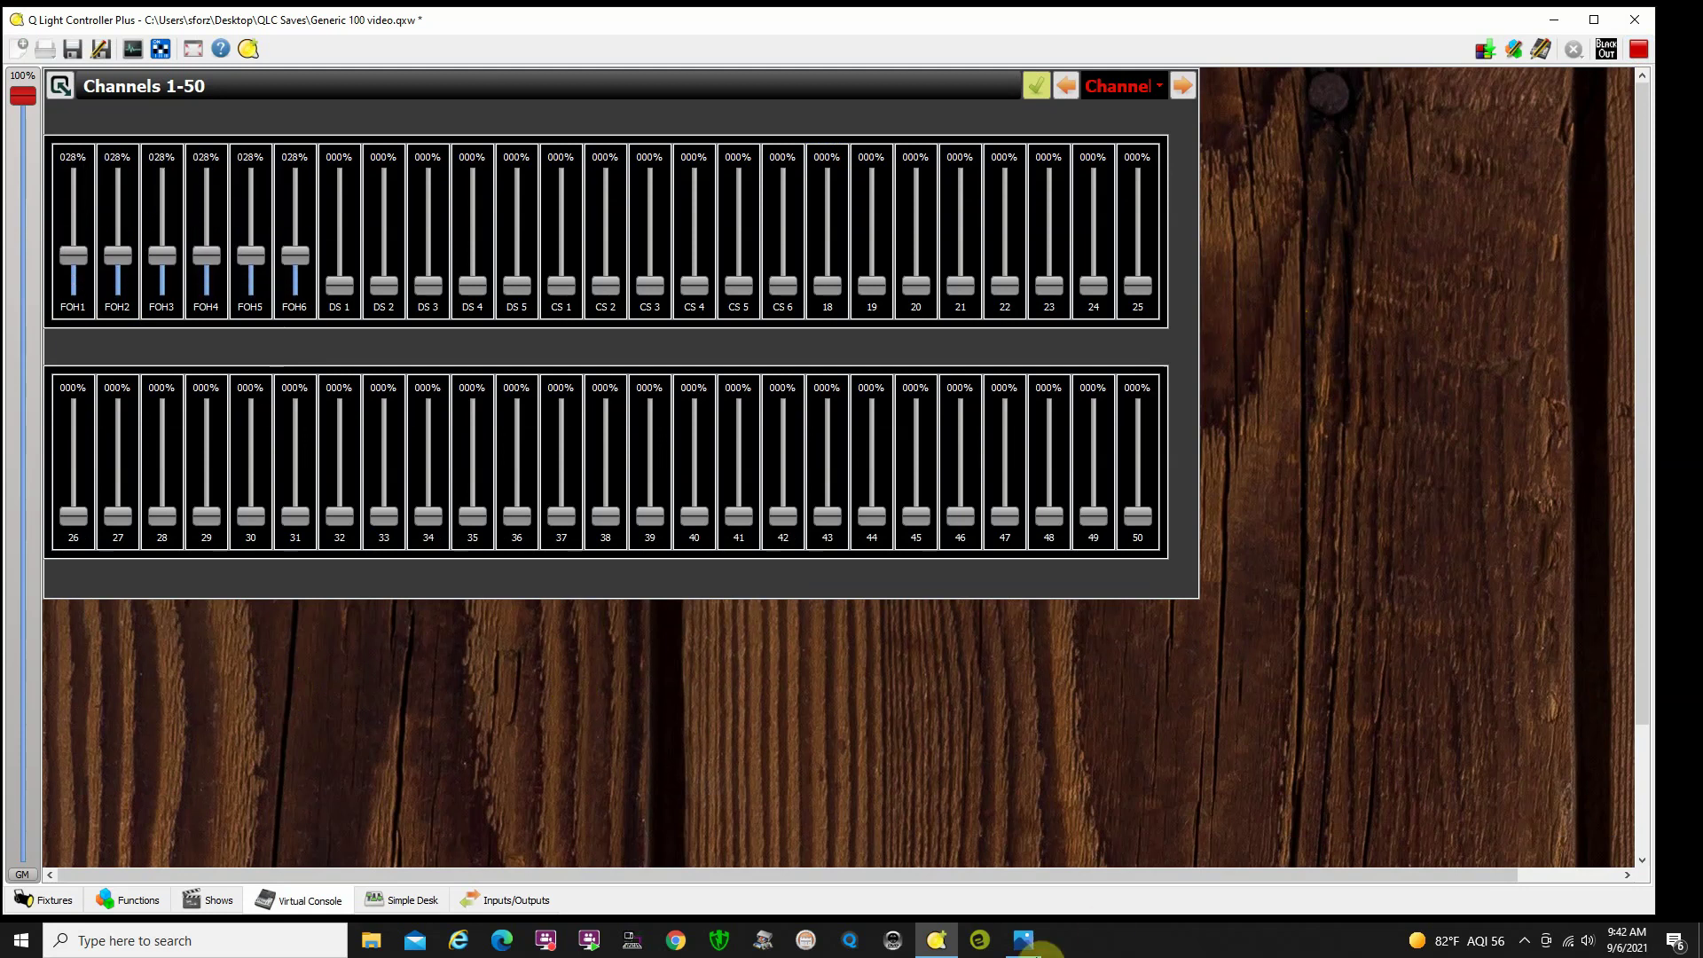
{"action": "left_click", "coordinate": [1022, 938]}
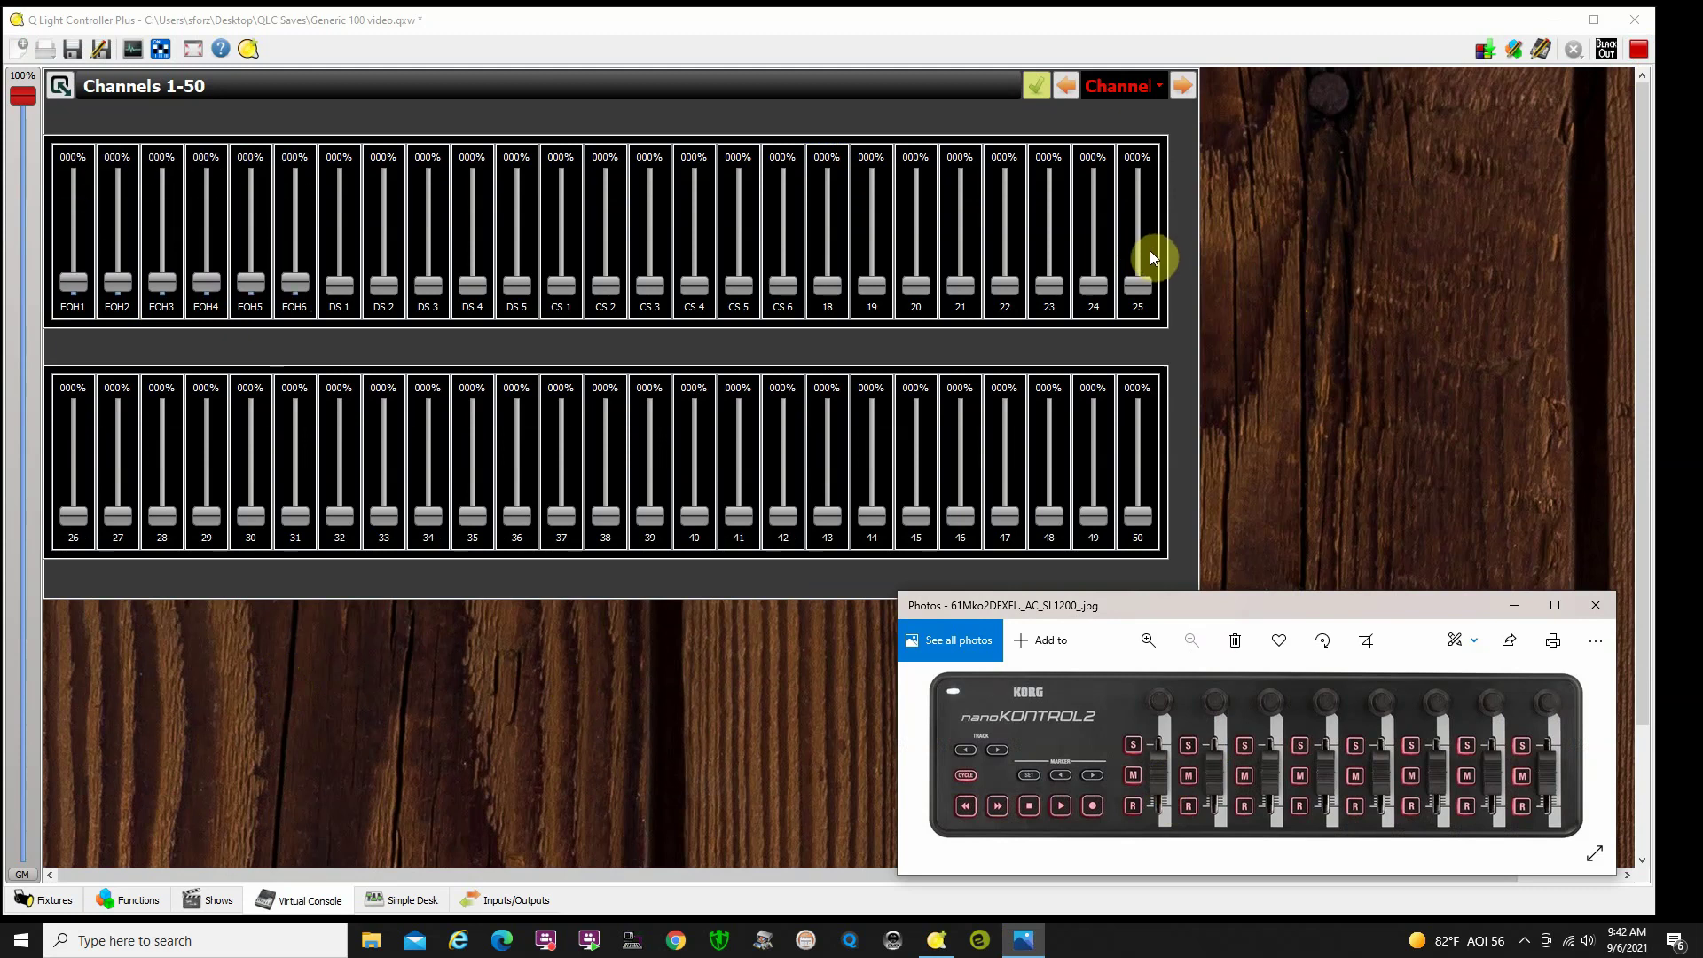
- Leave operate mode and inspect the FOH1 slider's external input settings
{"action": "left_click", "coordinate": [1639, 53]}
{"action": "double_click", "coordinate": [86, 284]}
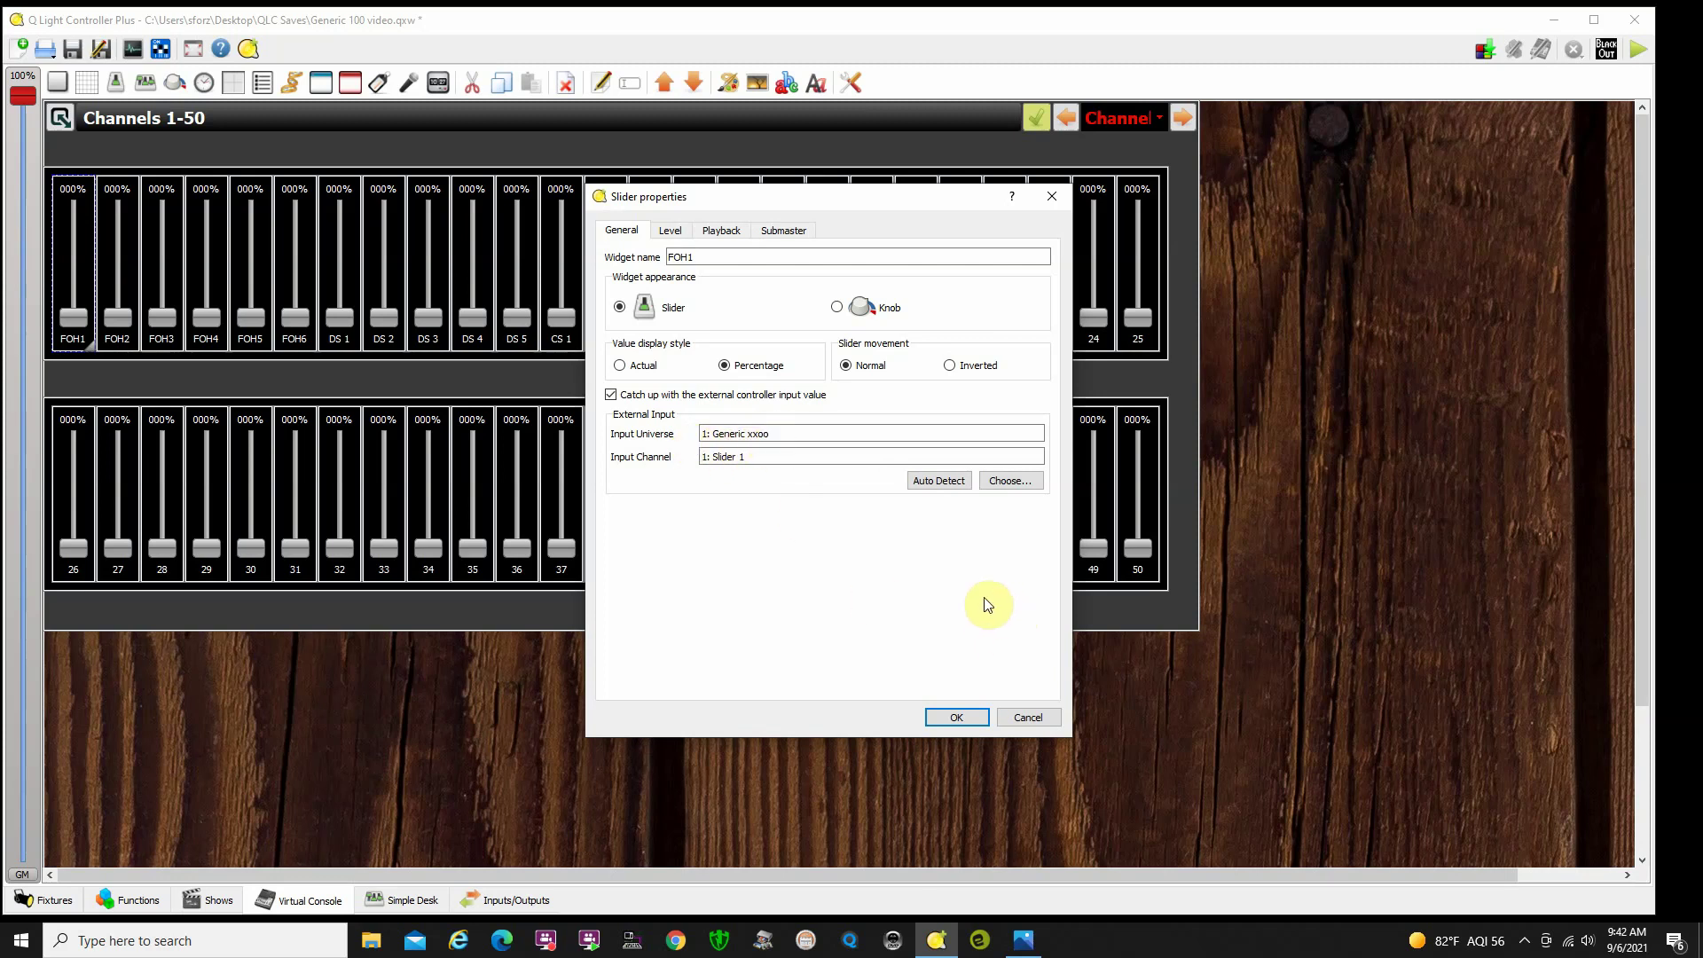
{"action": "left_click", "coordinate": [957, 718]}
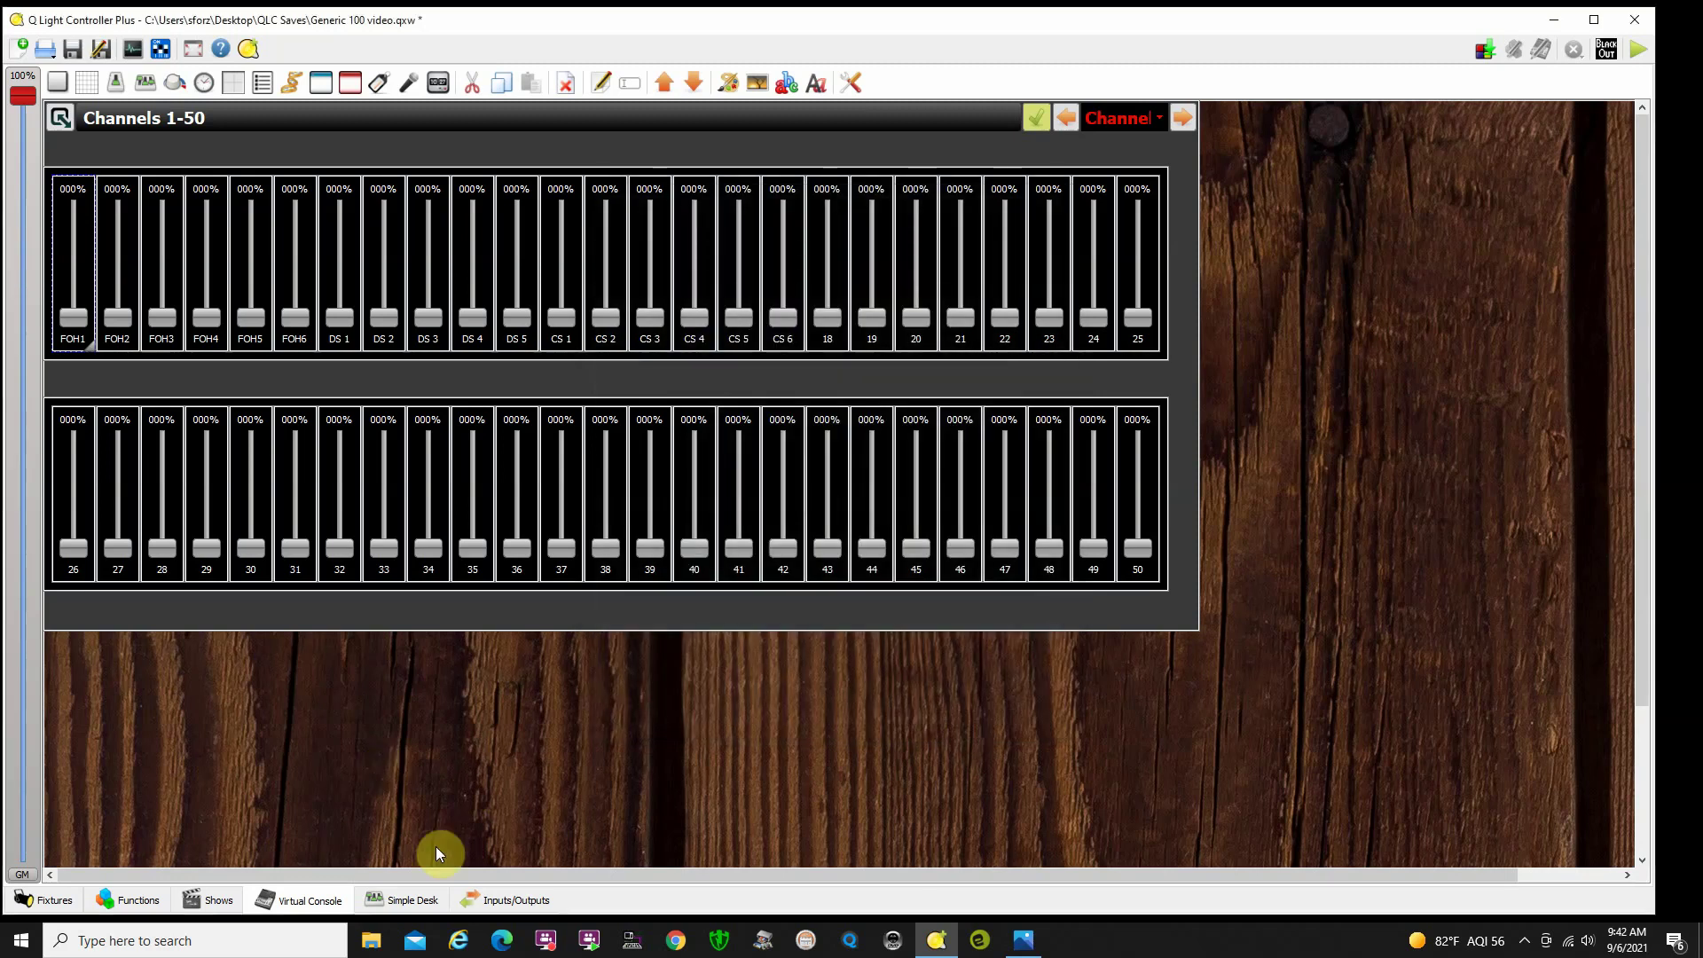
- Switch Universe 1's input profile to Korg Nano 2 My Vers and return to the Virtual Console
{"action": "left_click", "coordinate": [503, 910]}
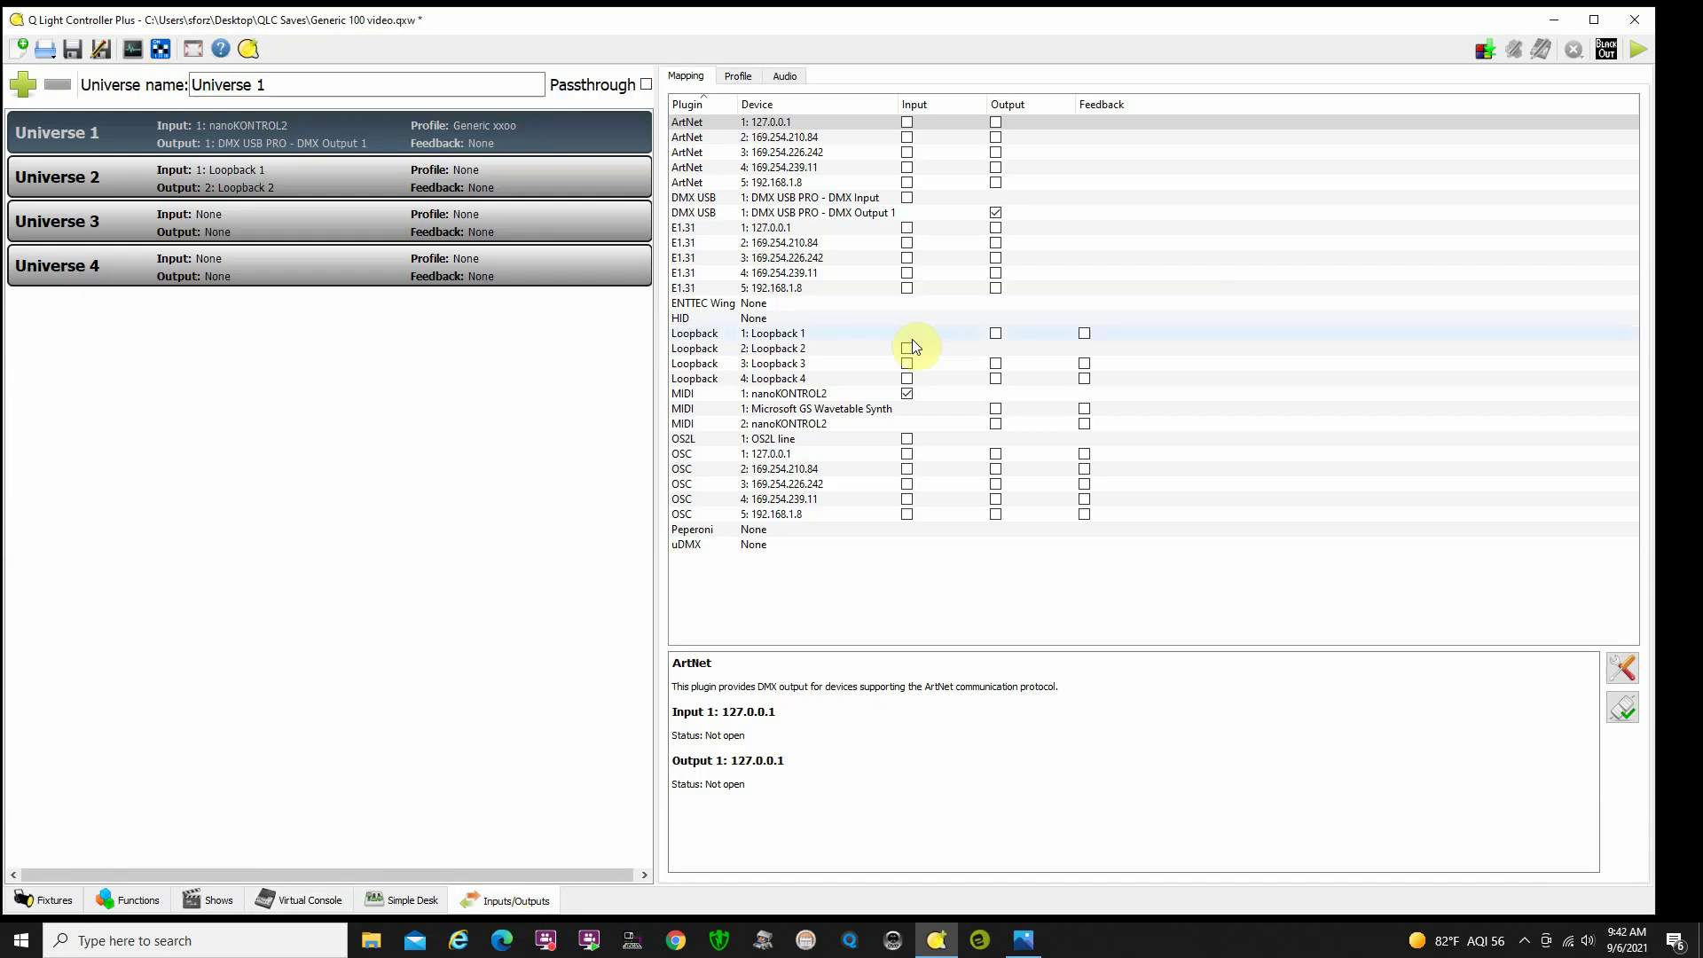
{"action": "left_click", "coordinate": [741, 77]}
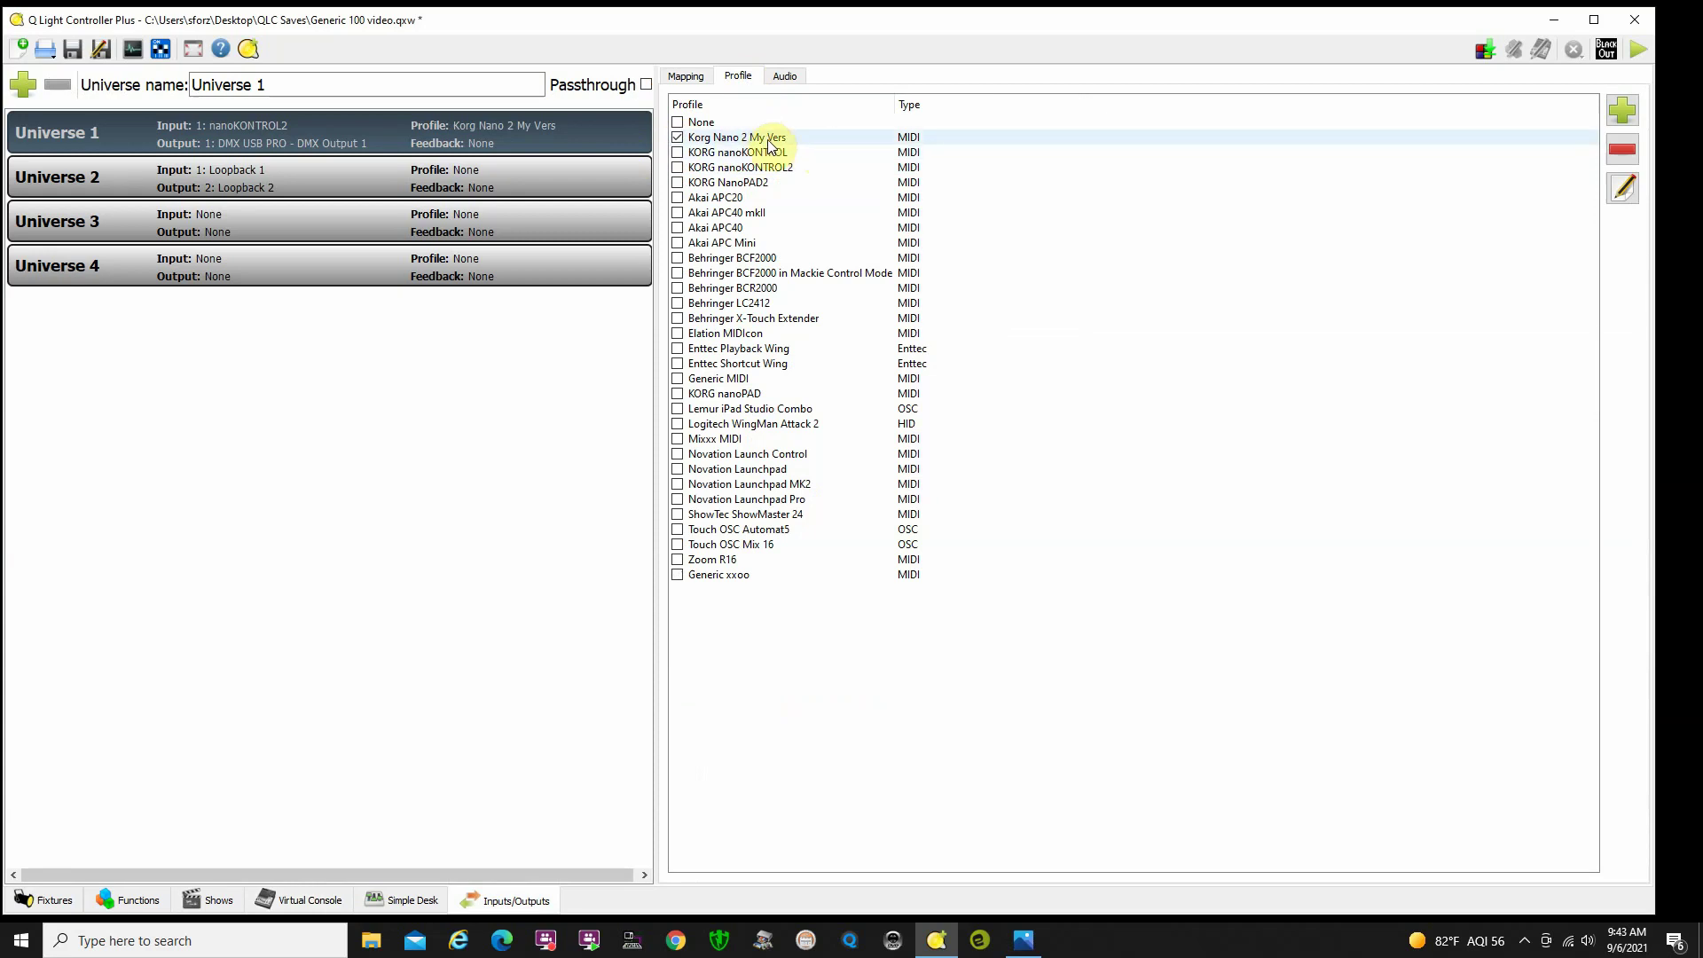
{"action": "left_click", "coordinate": [306, 899]}
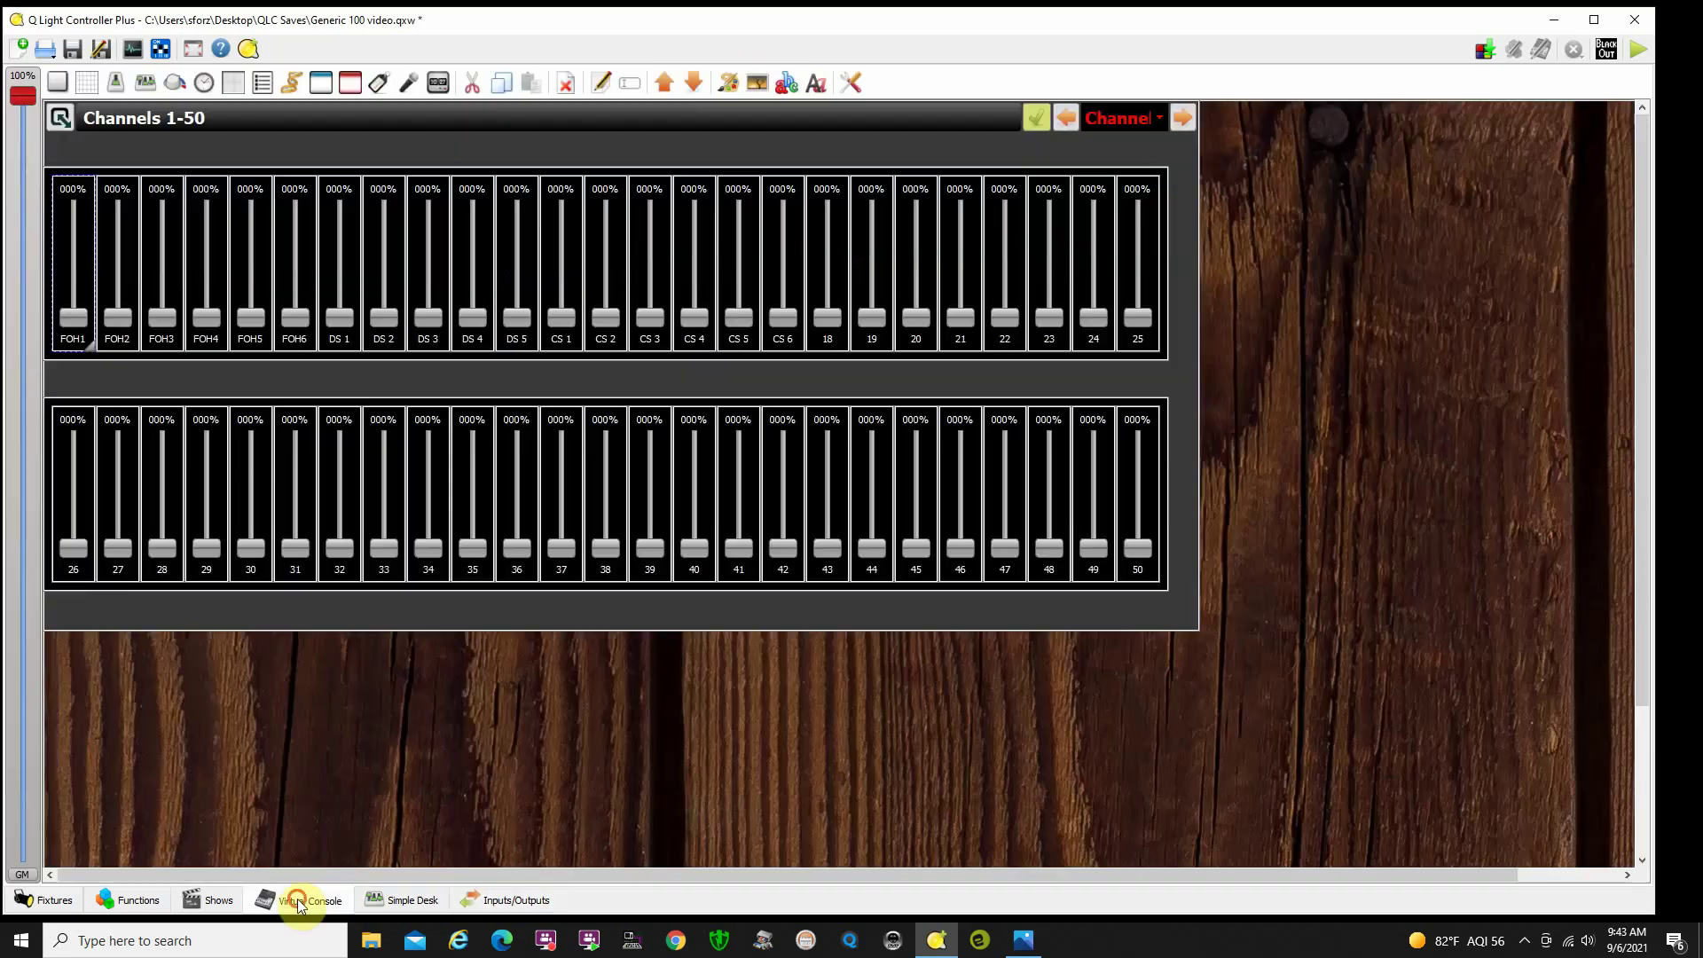
- Check the external input channels of sliders FOH1 and FOH2, and test them briefly in operate mode
{"action": "double_click", "coordinate": [86, 292]}
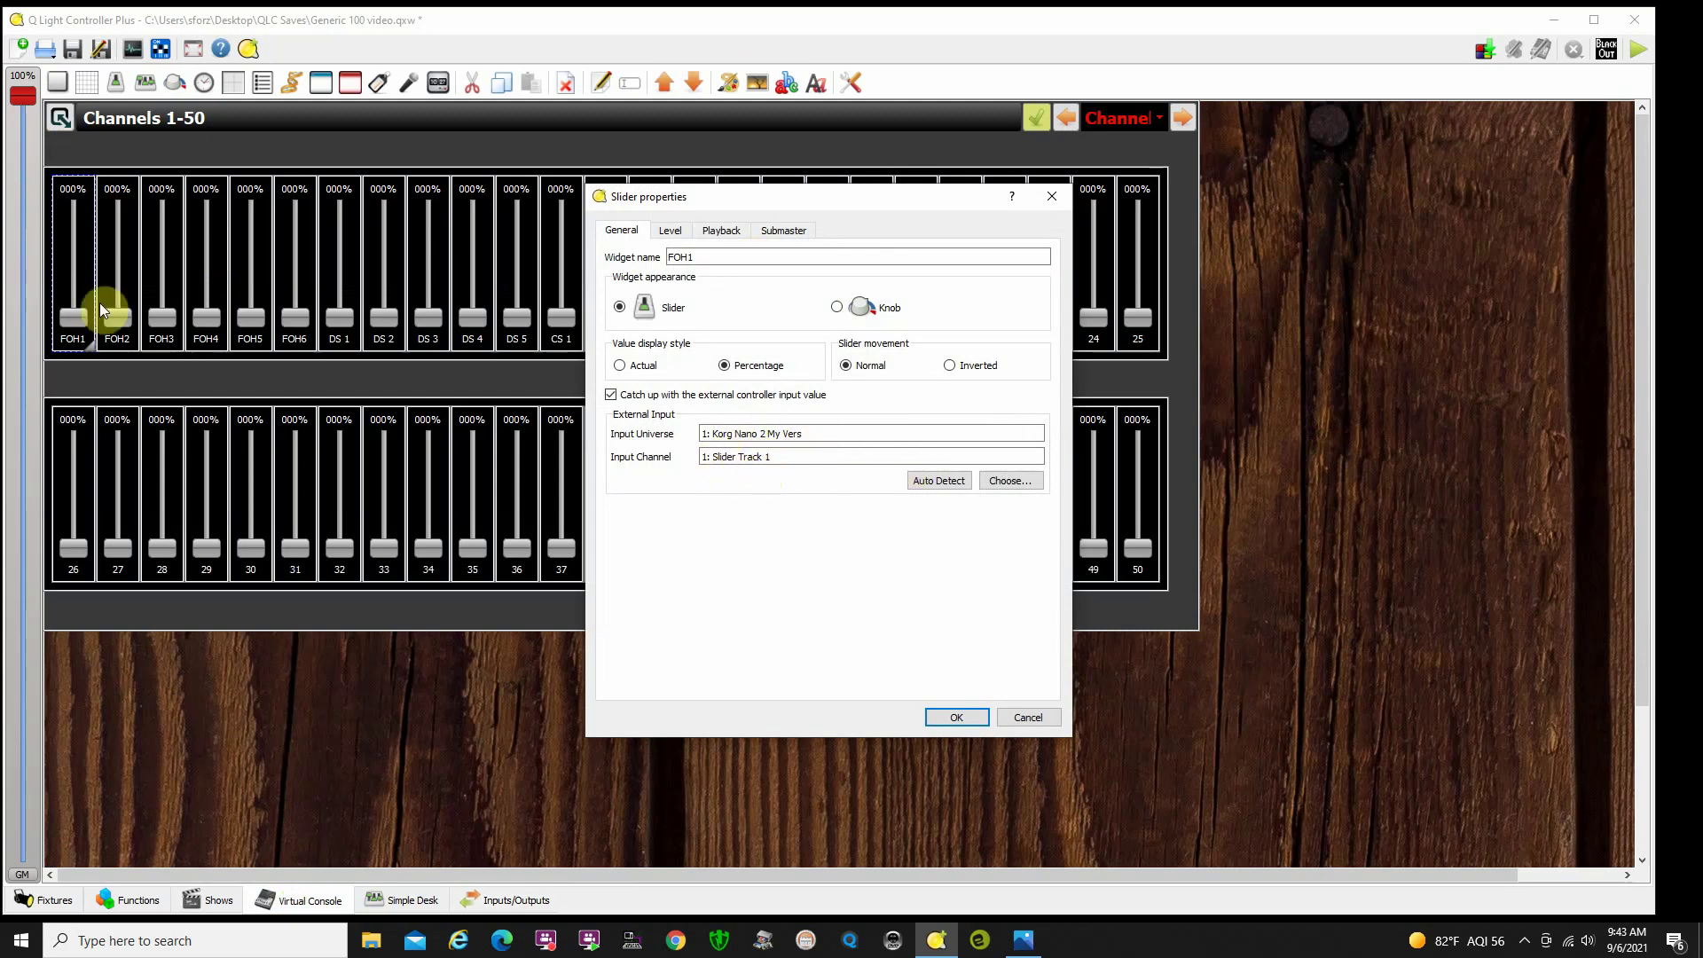
{"action": "left_click", "coordinate": [945, 718]}
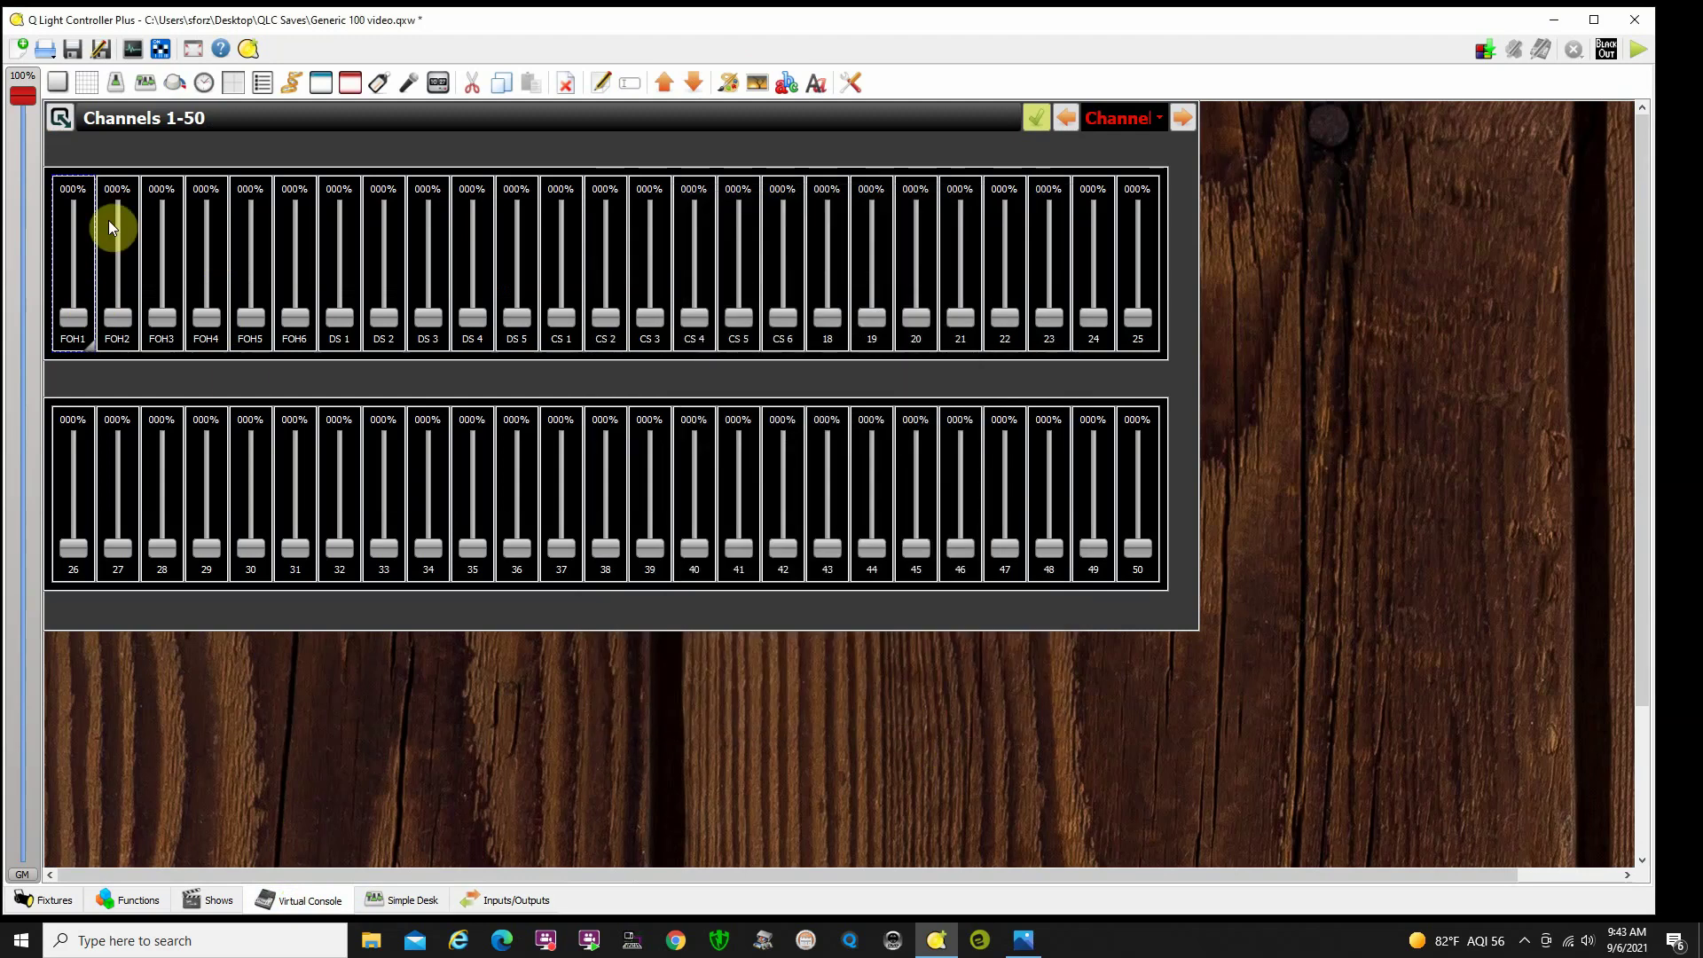
{"action": "double_click", "coordinate": [133, 275]}
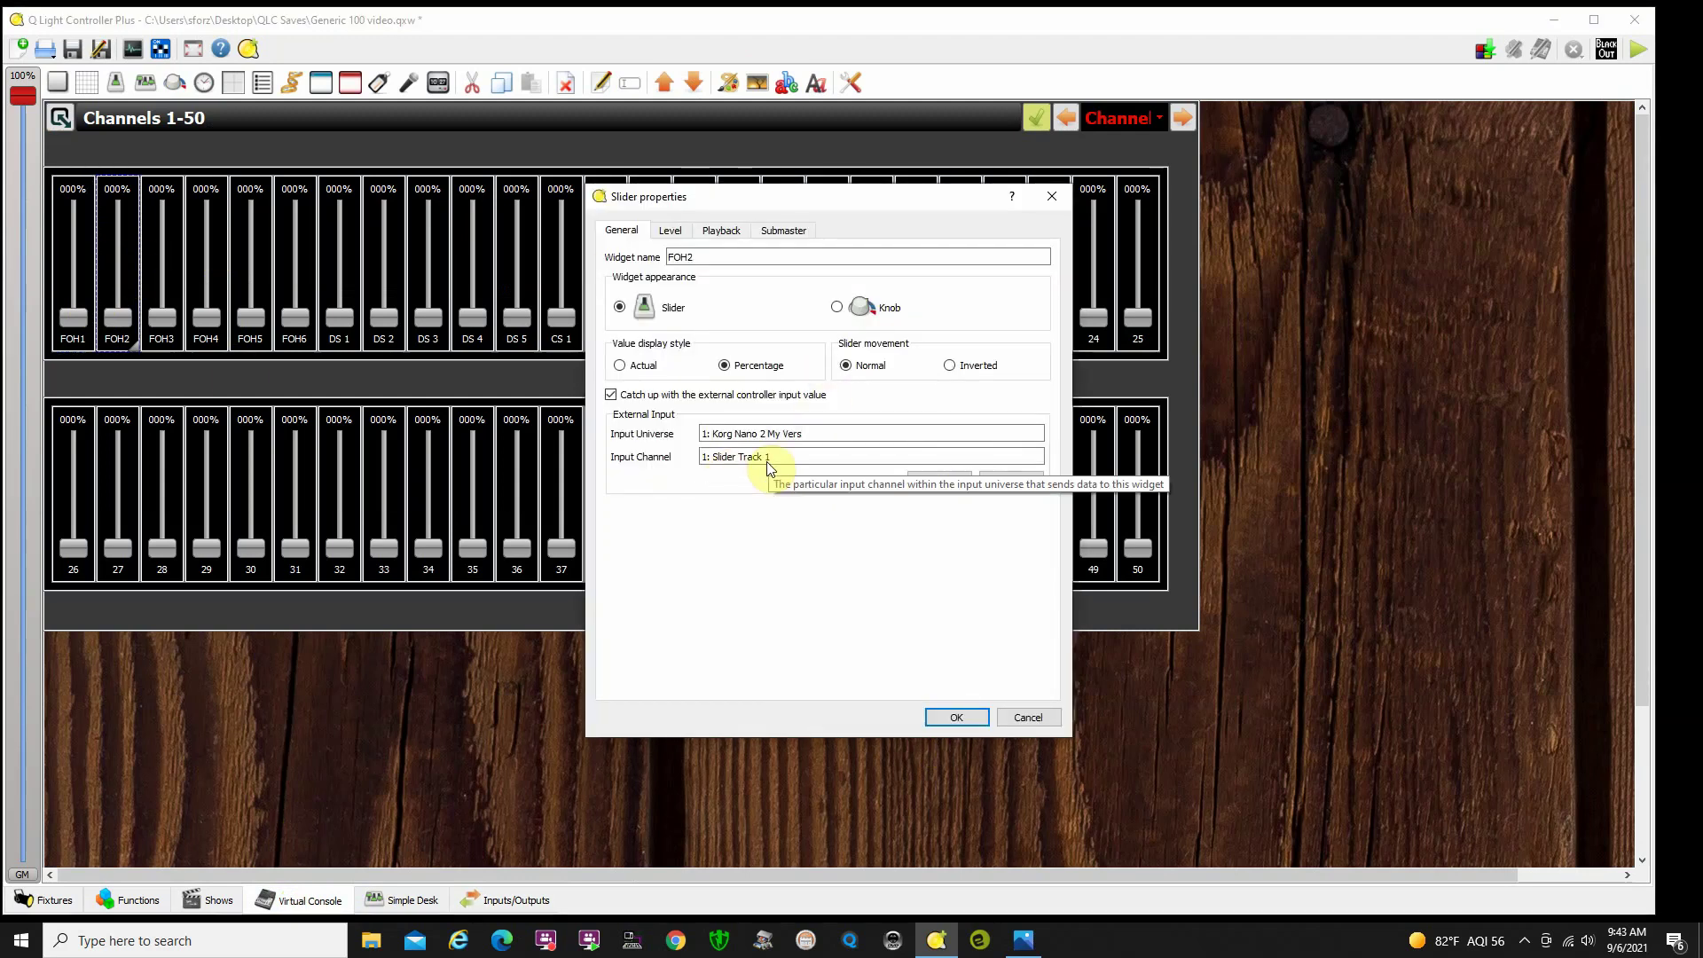
{"action": "left_click", "coordinate": [953, 717]}
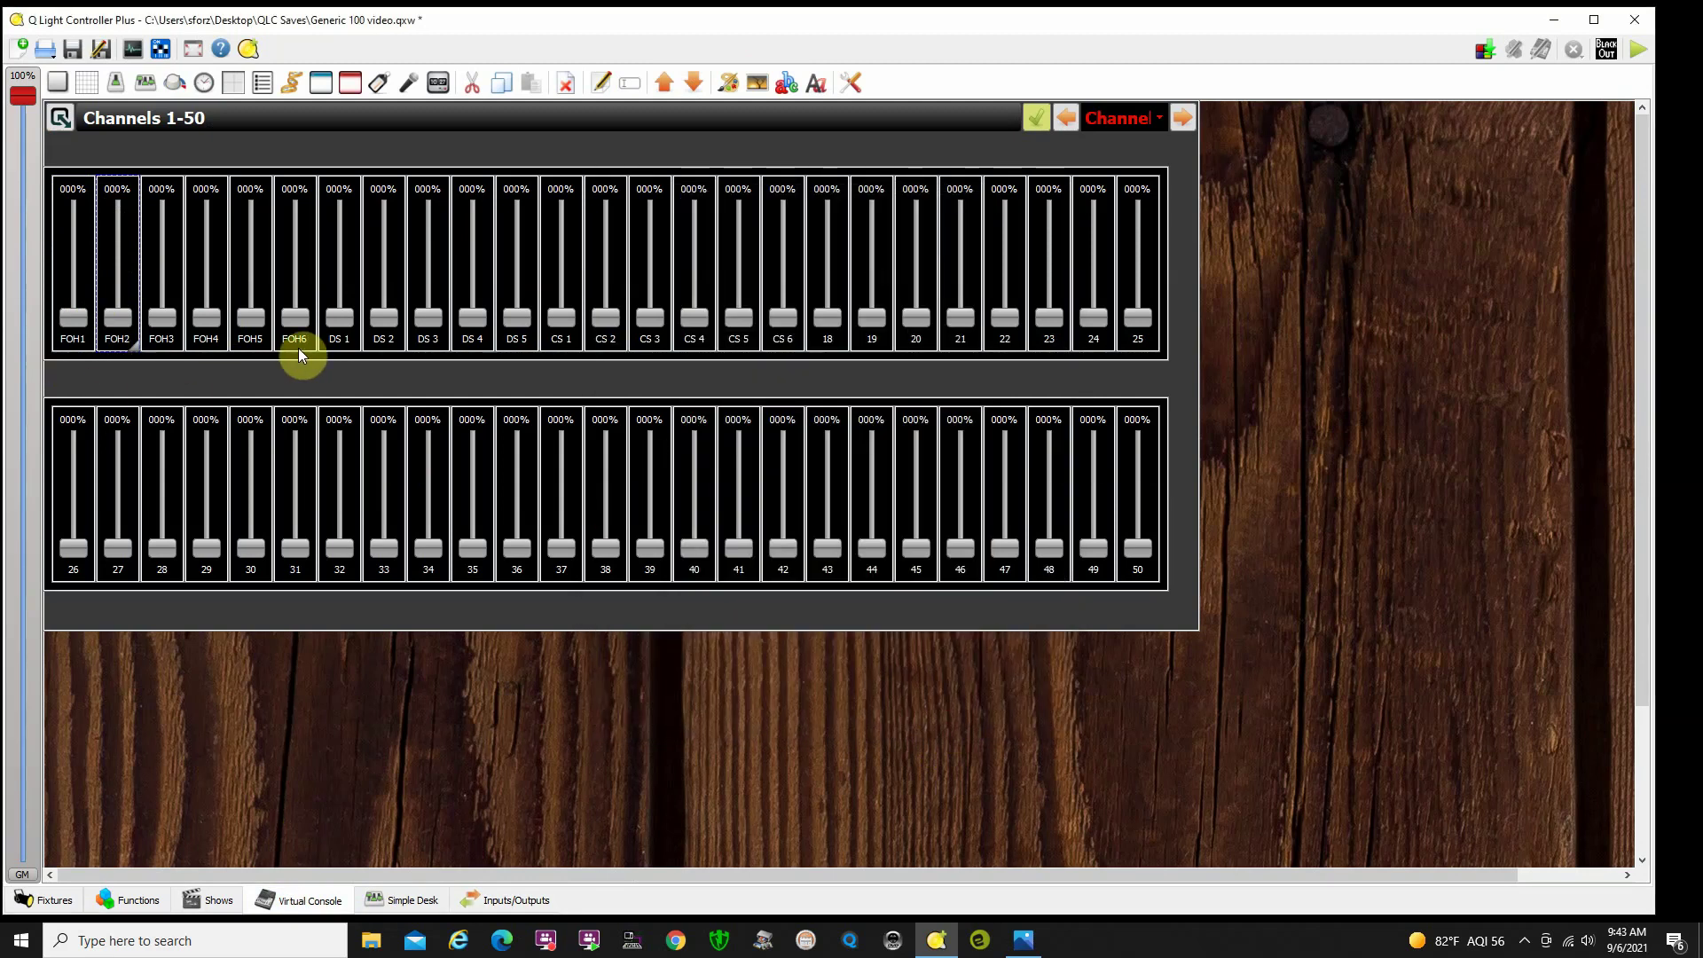
{"action": "left_click", "coordinate": [1639, 49]}
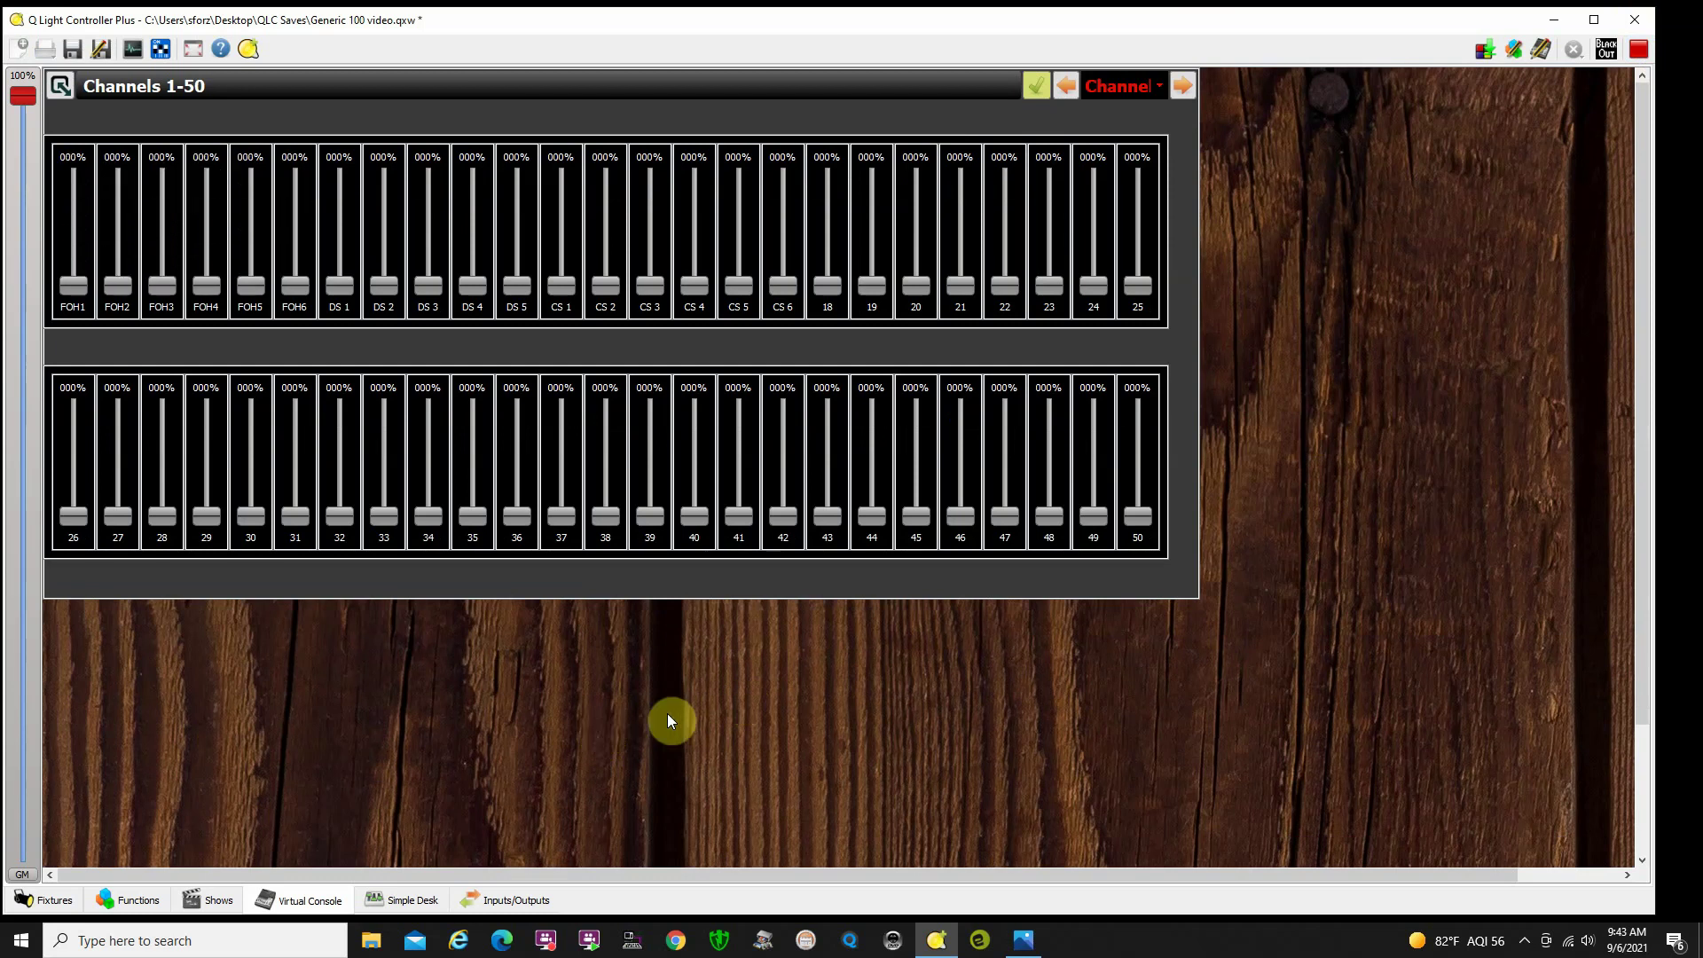
{"action": "left_click", "coordinate": [1641, 52]}
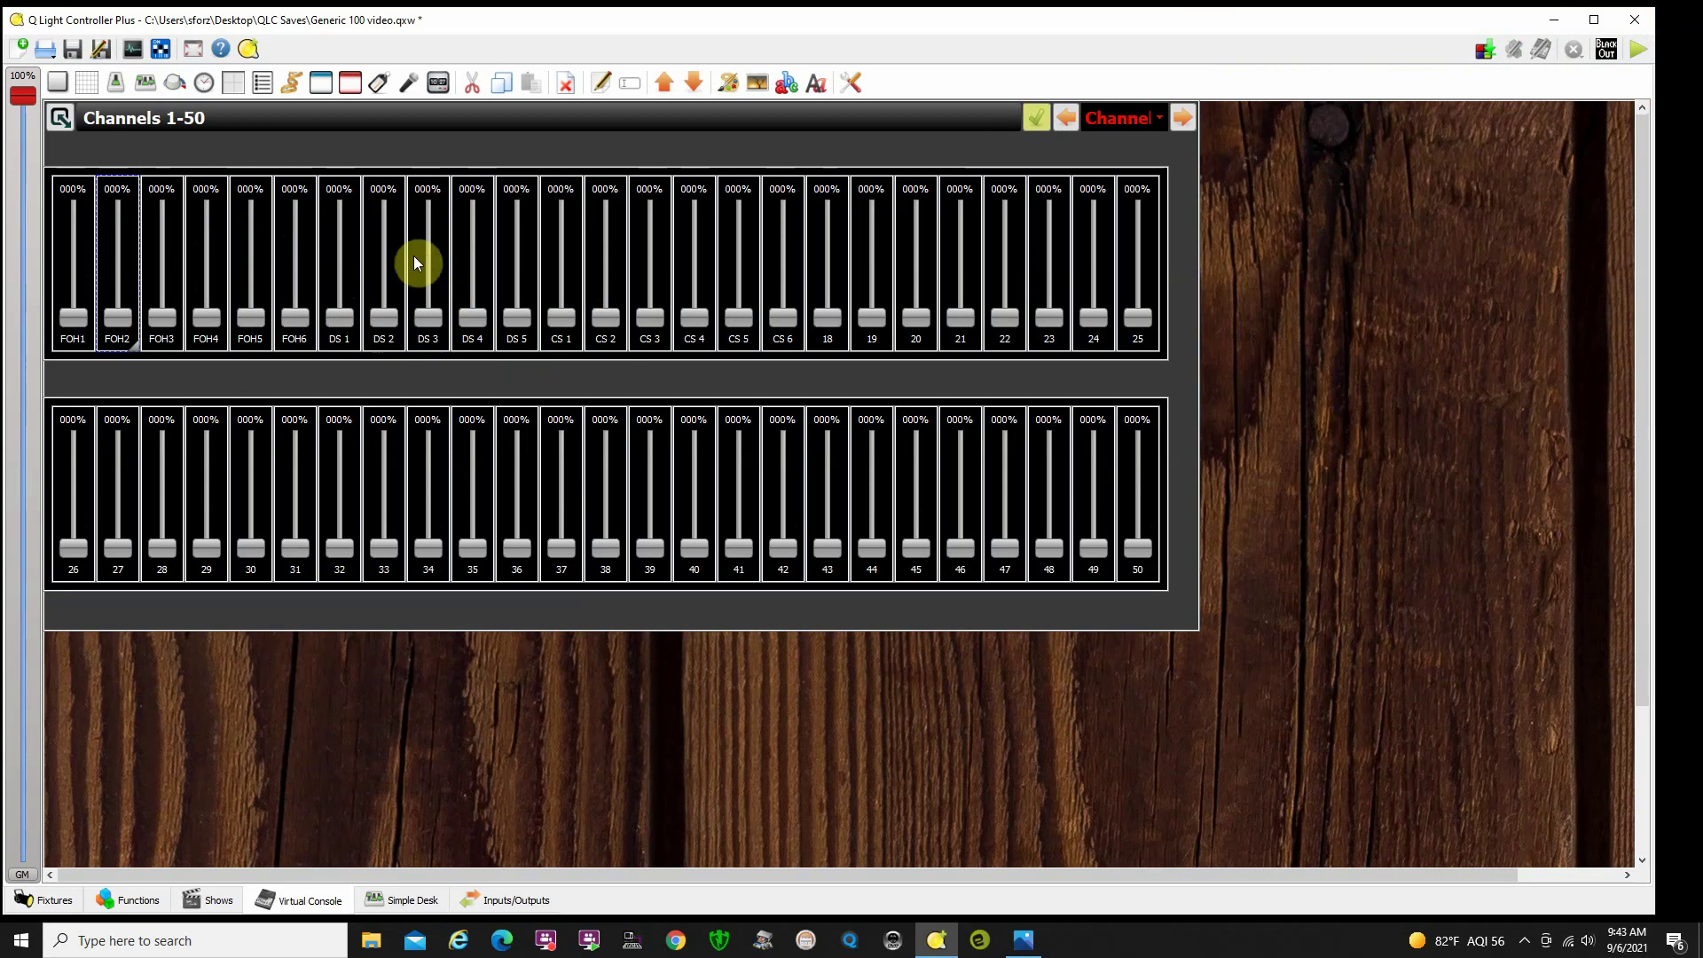
- Assign the DS 1 slider's external input to Slider Track 2 of the Korg Nano 2 My Vers profile
{"action": "double_click", "coordinate": [346, 286]}
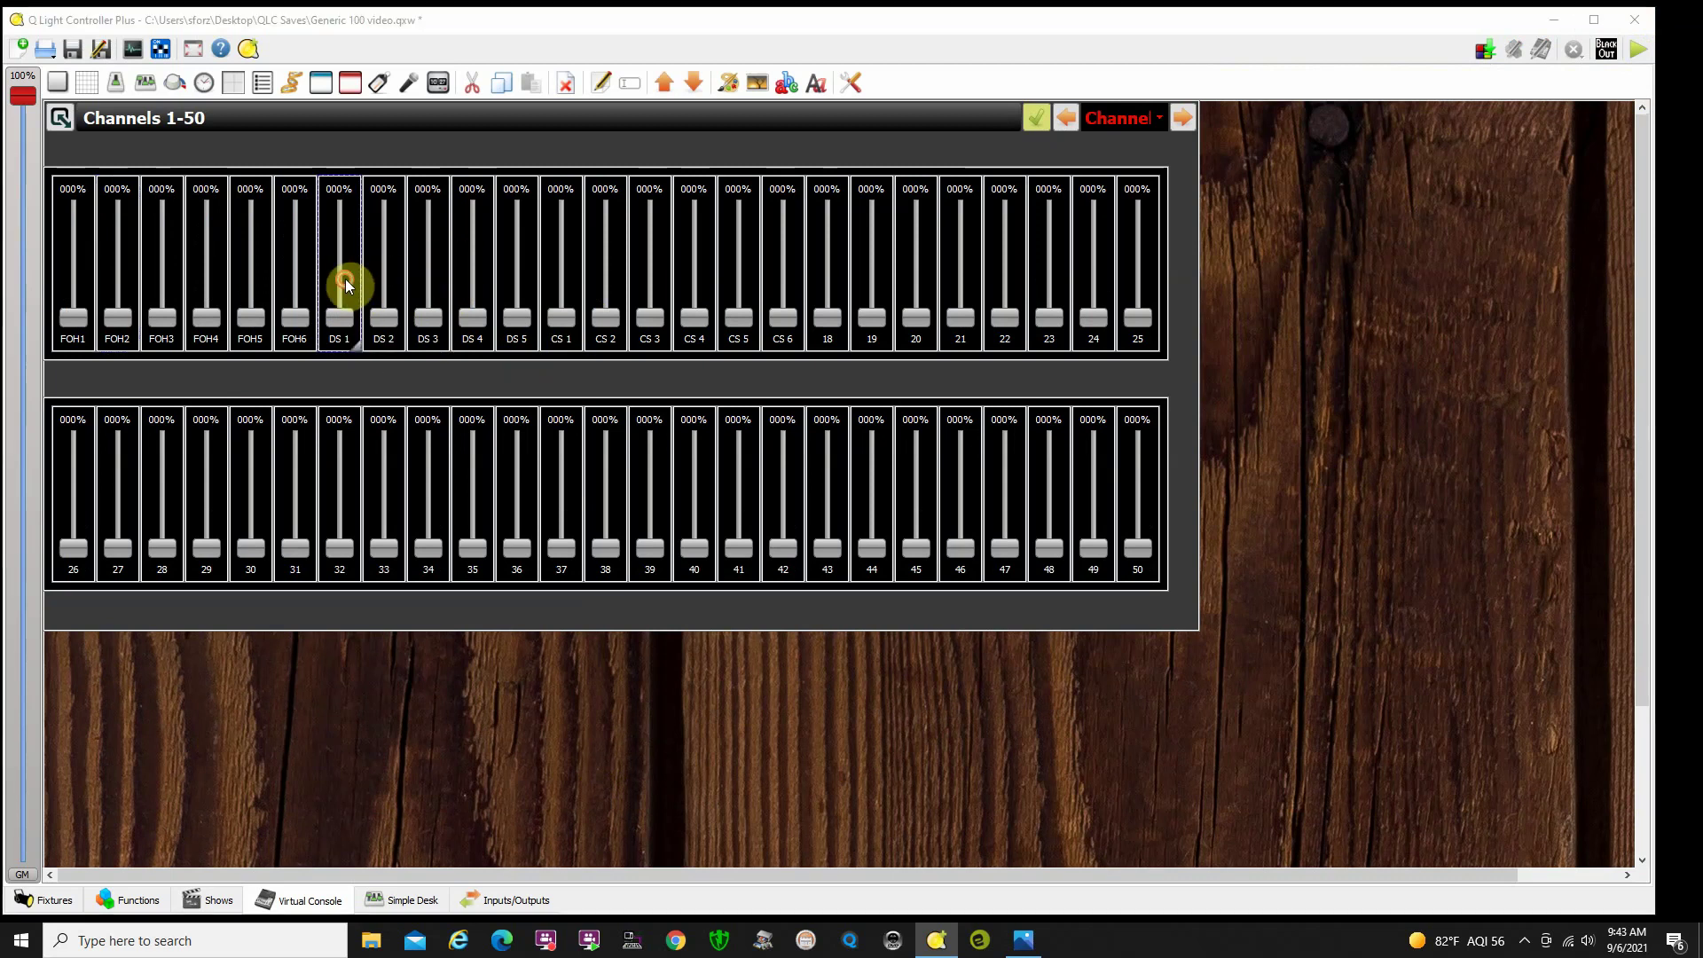
{"action": "left_click", "coordinate": [1005, 484]}
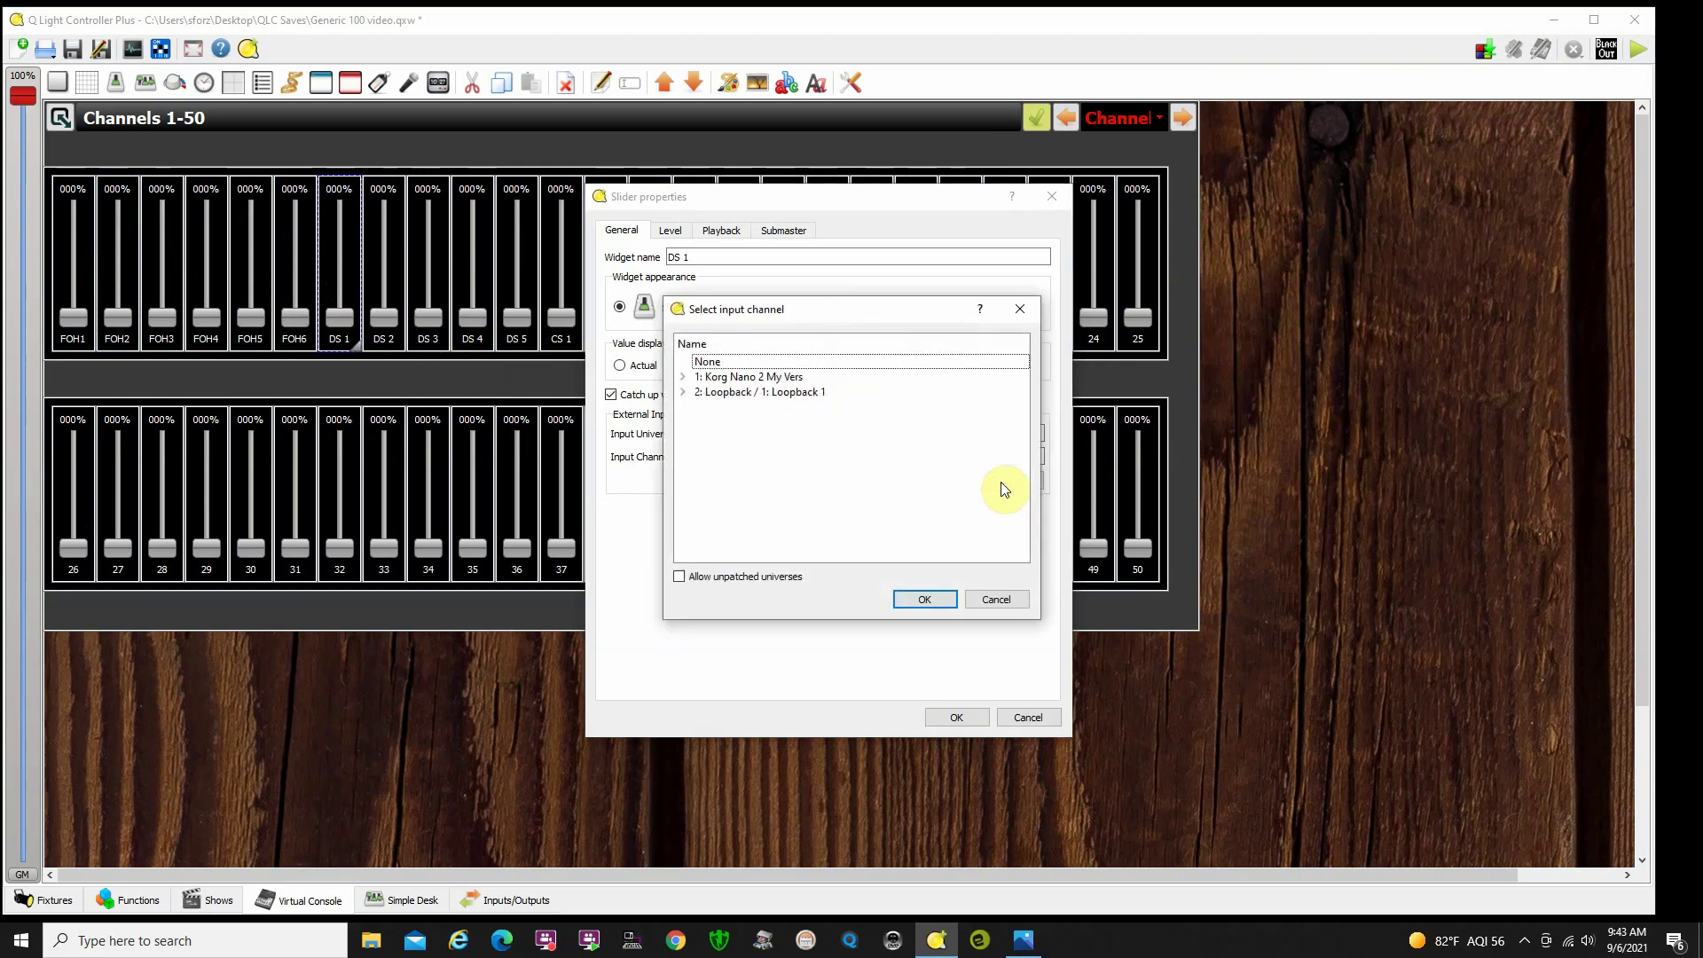
{"action": "left_click", "coordinate": [683, 378]}
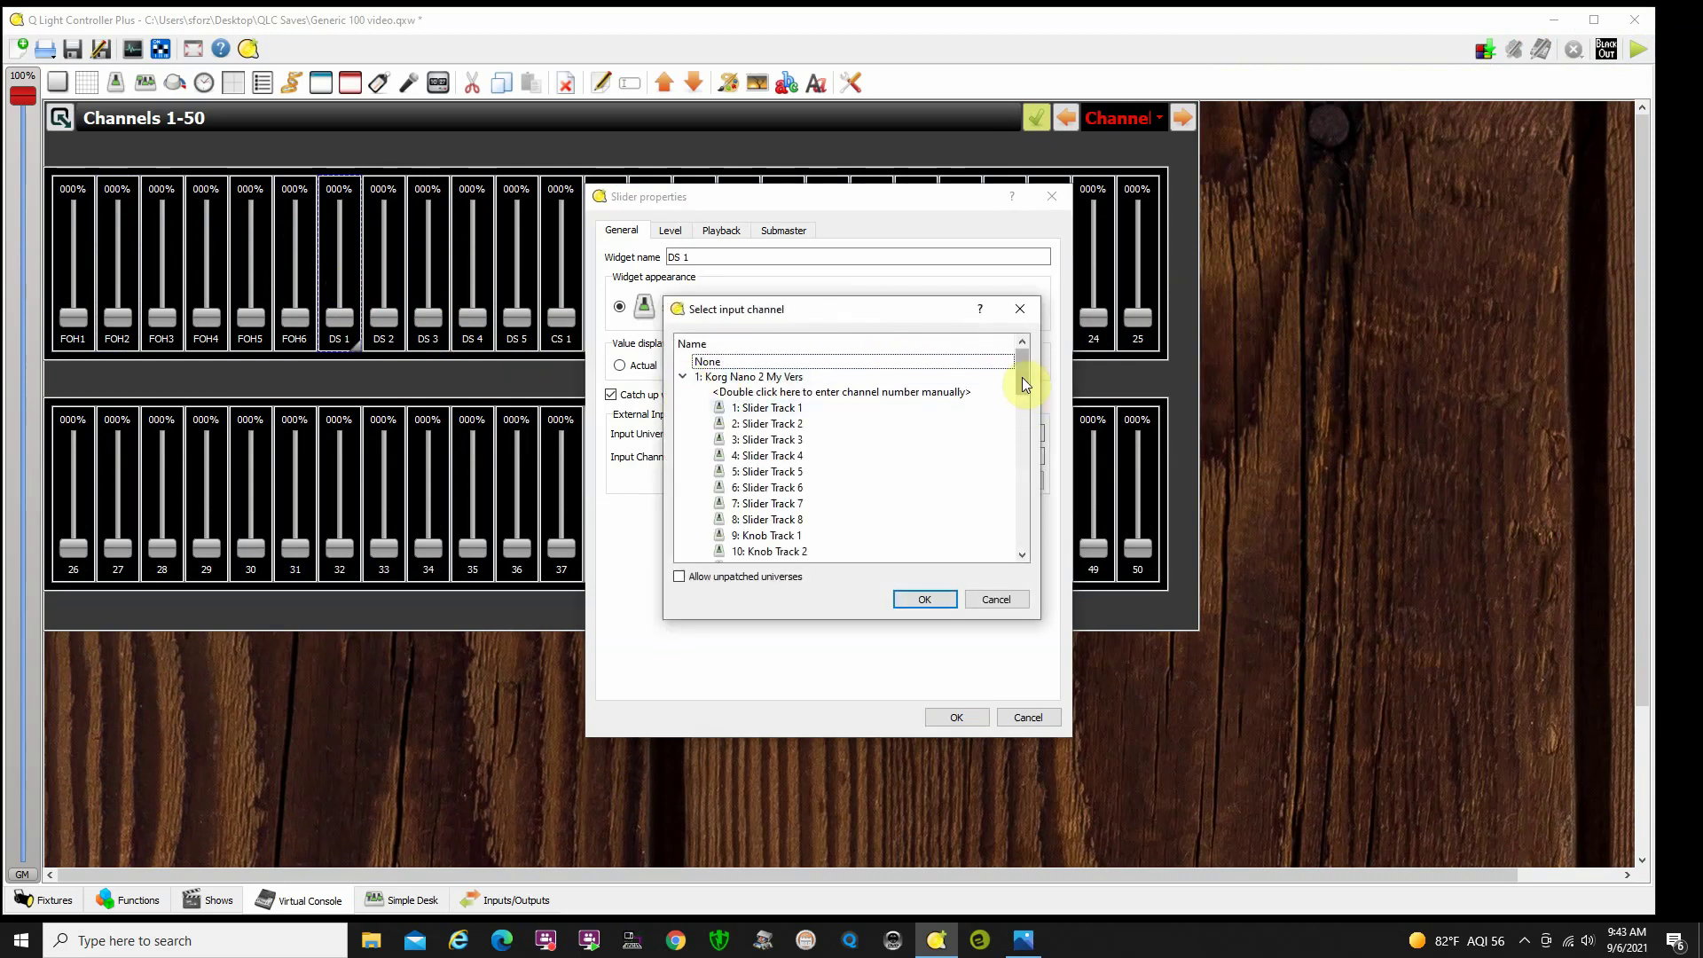
{"action": "mouse_move", "coordinate": [1022, 376]}
{"action": "left_mouse_down"}
{"action": "mouse_move", "coordinate": [1034, 548]}
{"action": "mouse_move", "coordinate": [1049, 369]}
{"action": "left_mouse_up"}
{"action": "left_click", "coordinate": [765, 424]}
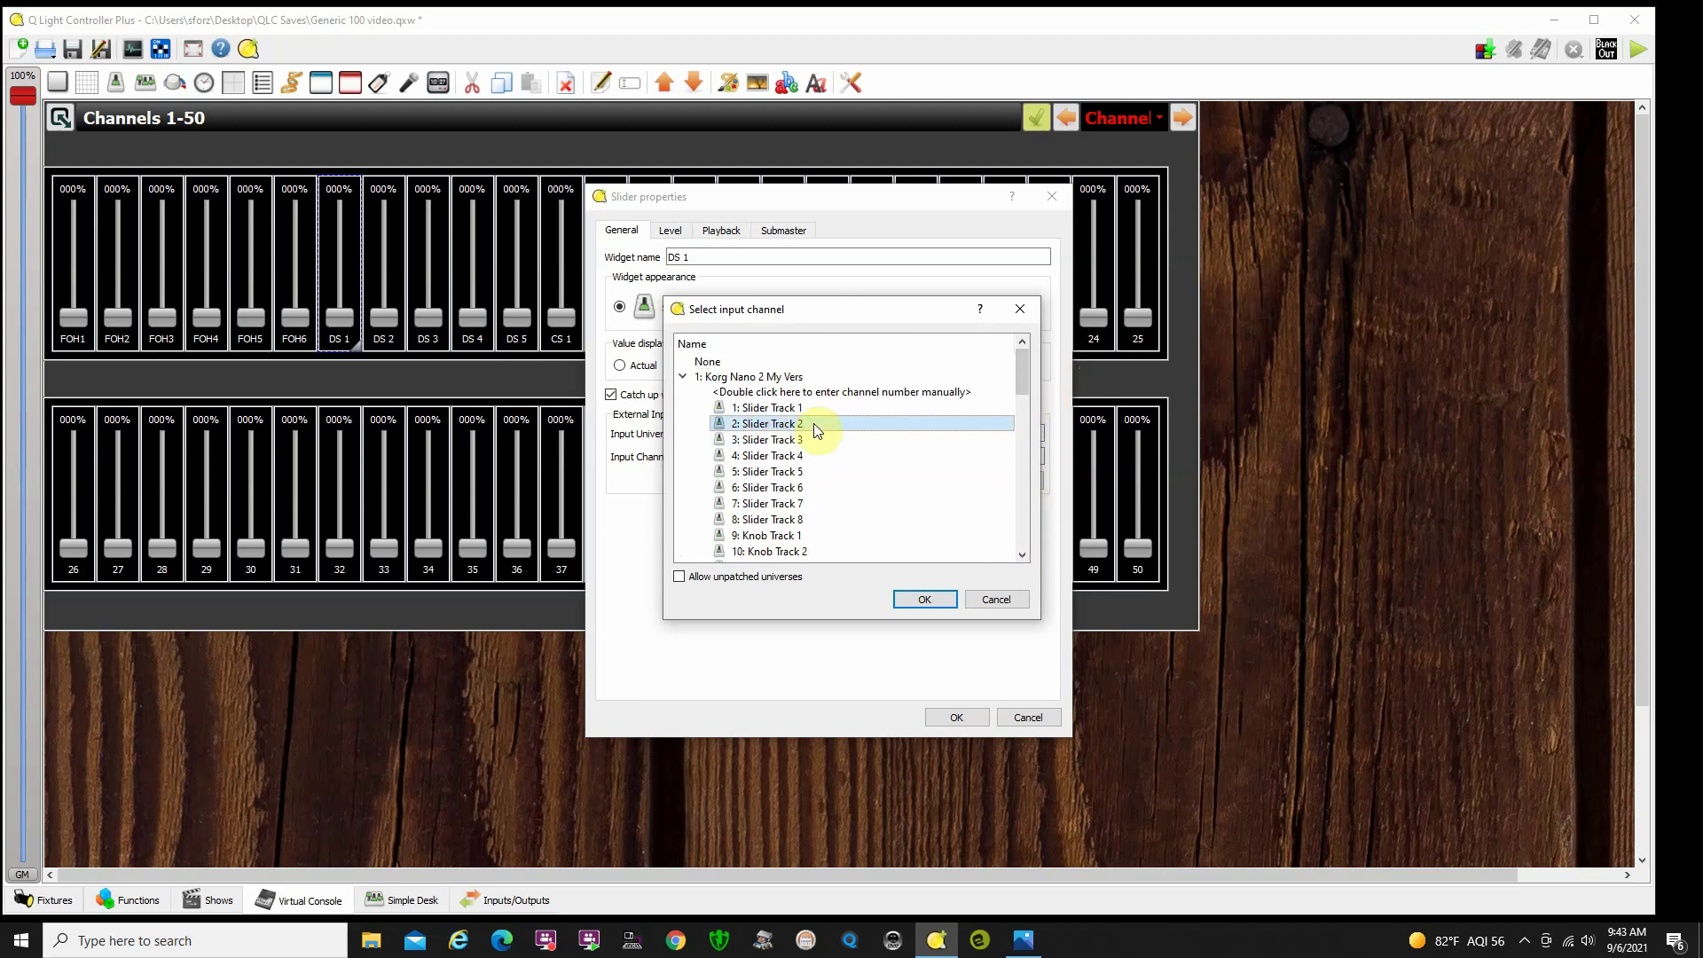
{"action": "left_click", "coordinate": [928, 600]}
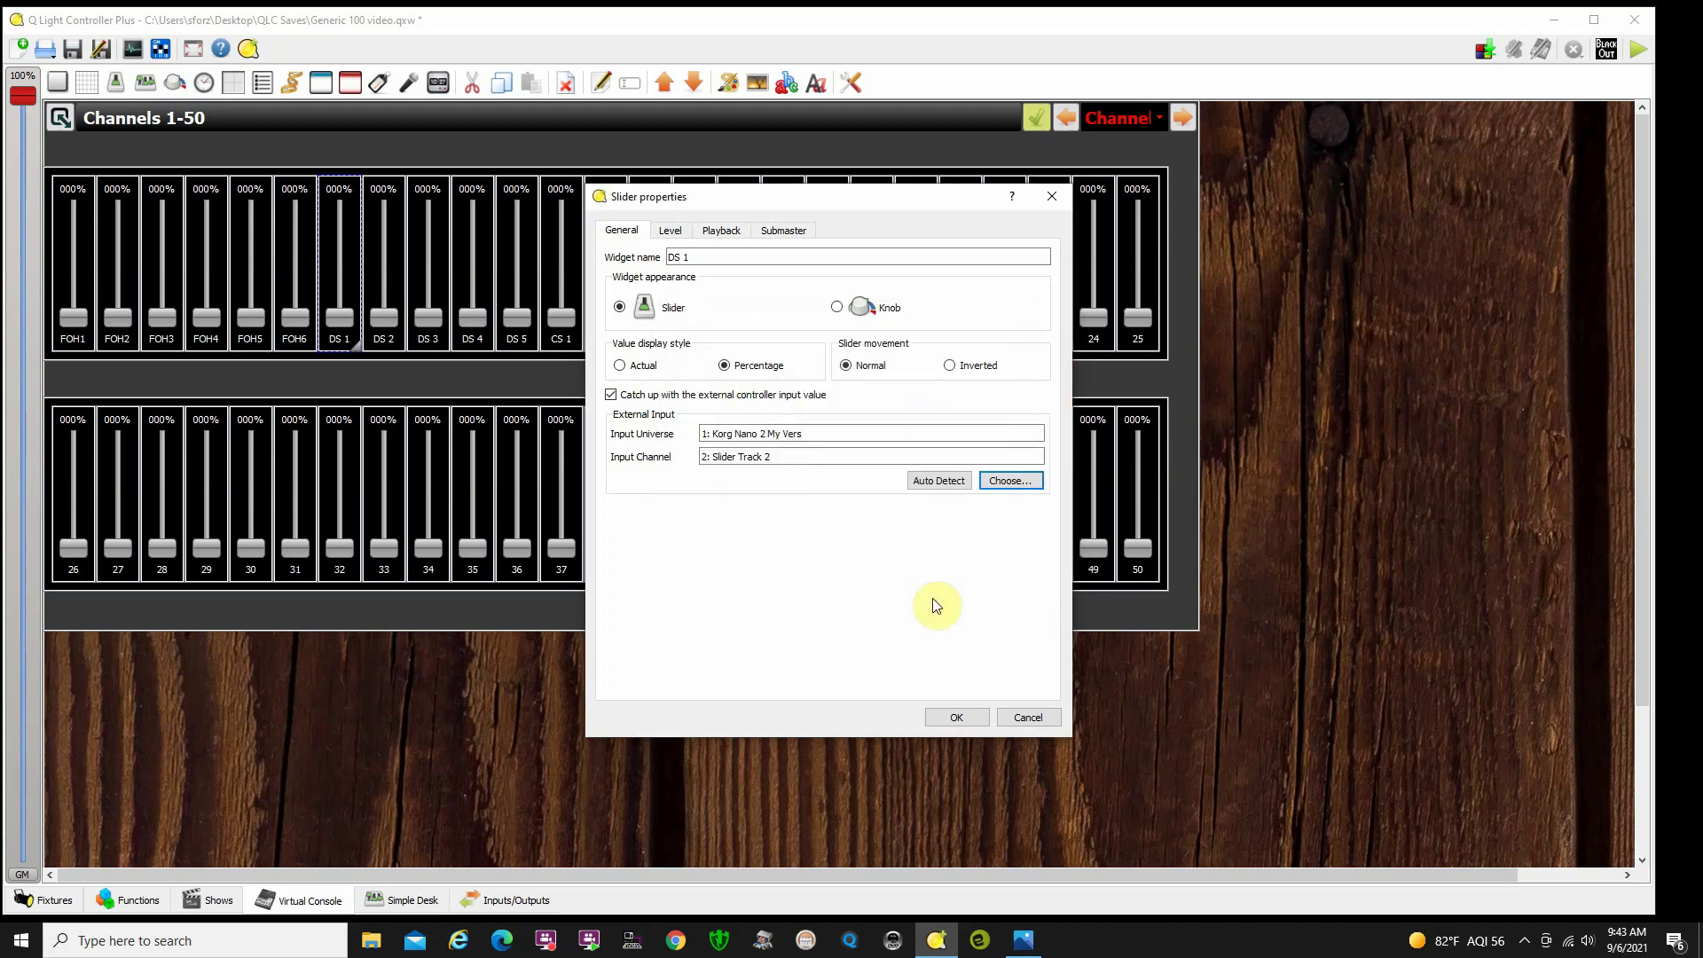
{"action": "left_click", "coordinate": [946, 716]}
- Assign the DS 2 slider's external input to Slider Track 2 of the Korg Nano 2 My Vers profile
{"action": "double_click", "coordinate": [395, 277]}
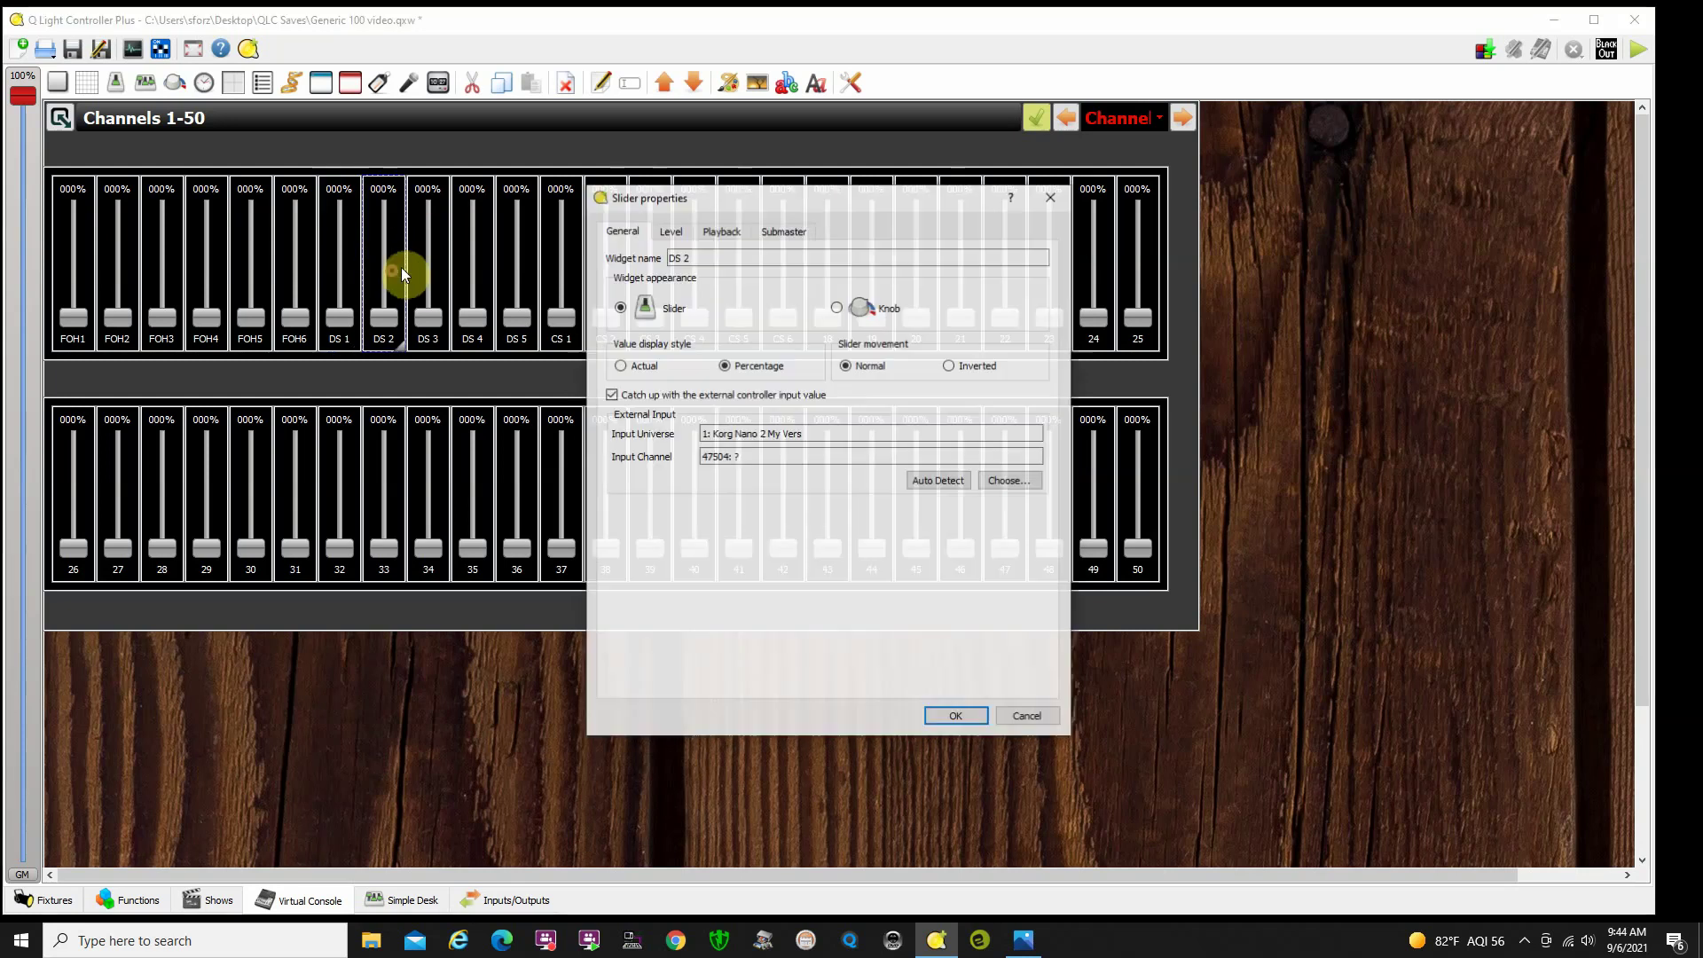
{"action": "left_click", "coordinate": [1007, 482]}
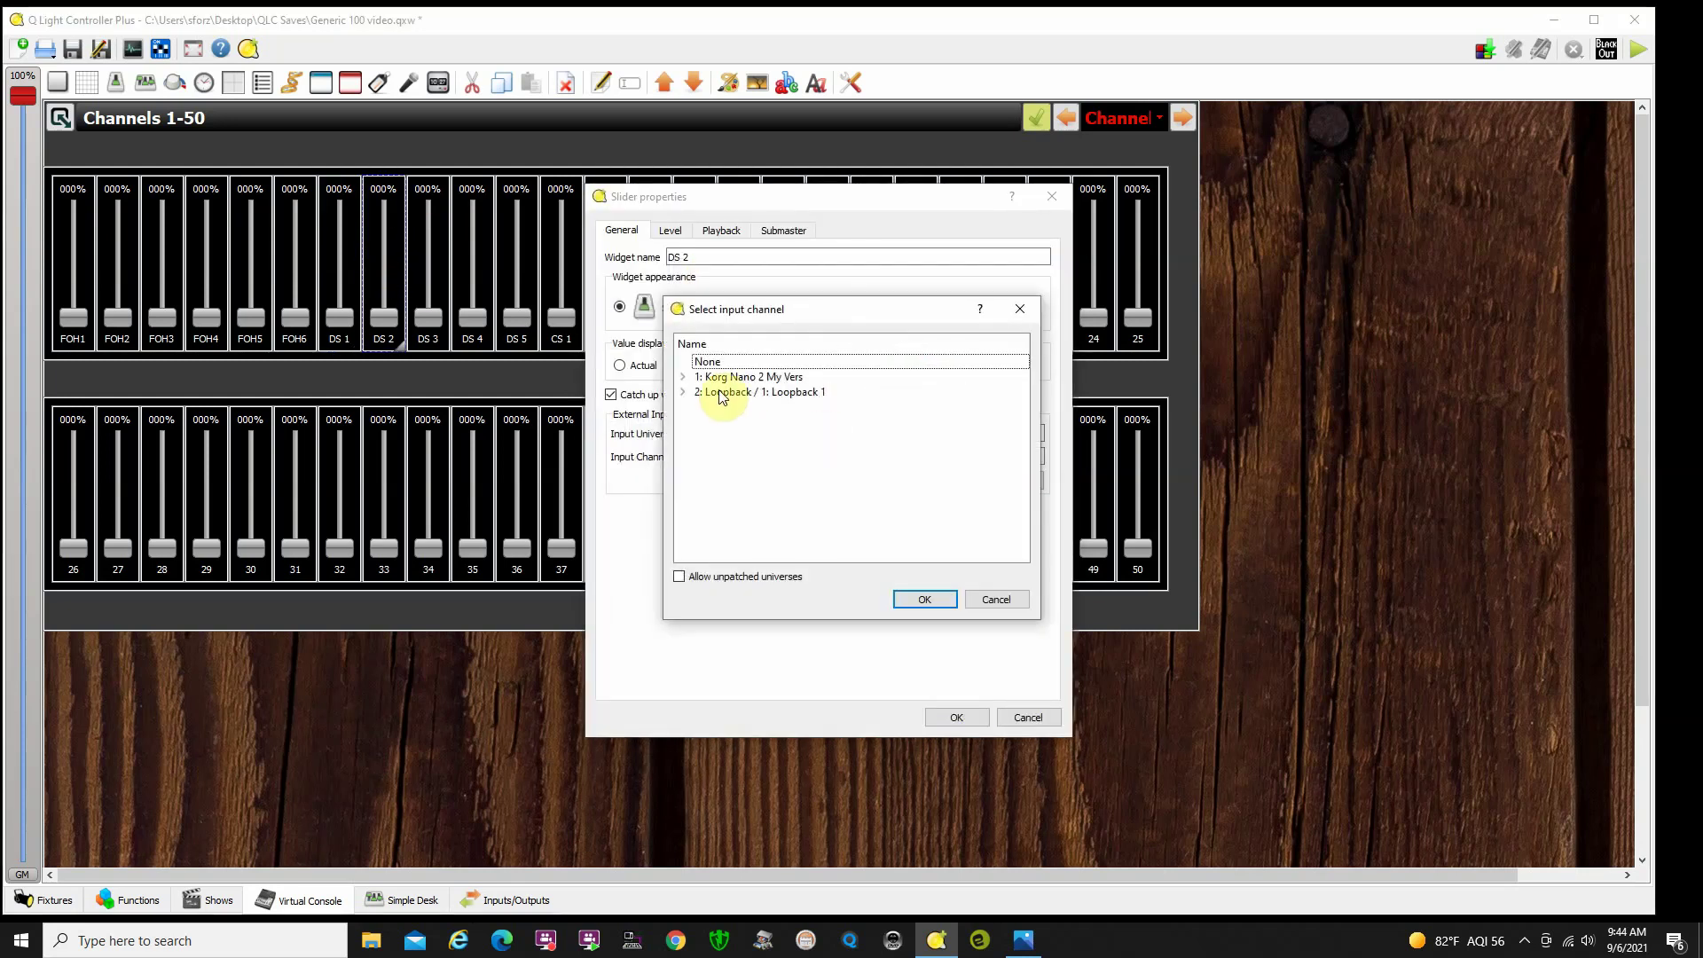
{"action": "left_click", "coordinate": [683, 377]}
{"action": "left_click", "coordinate": [792, 425]}
{"action": "double_click", "coordinate": [793, 425]}
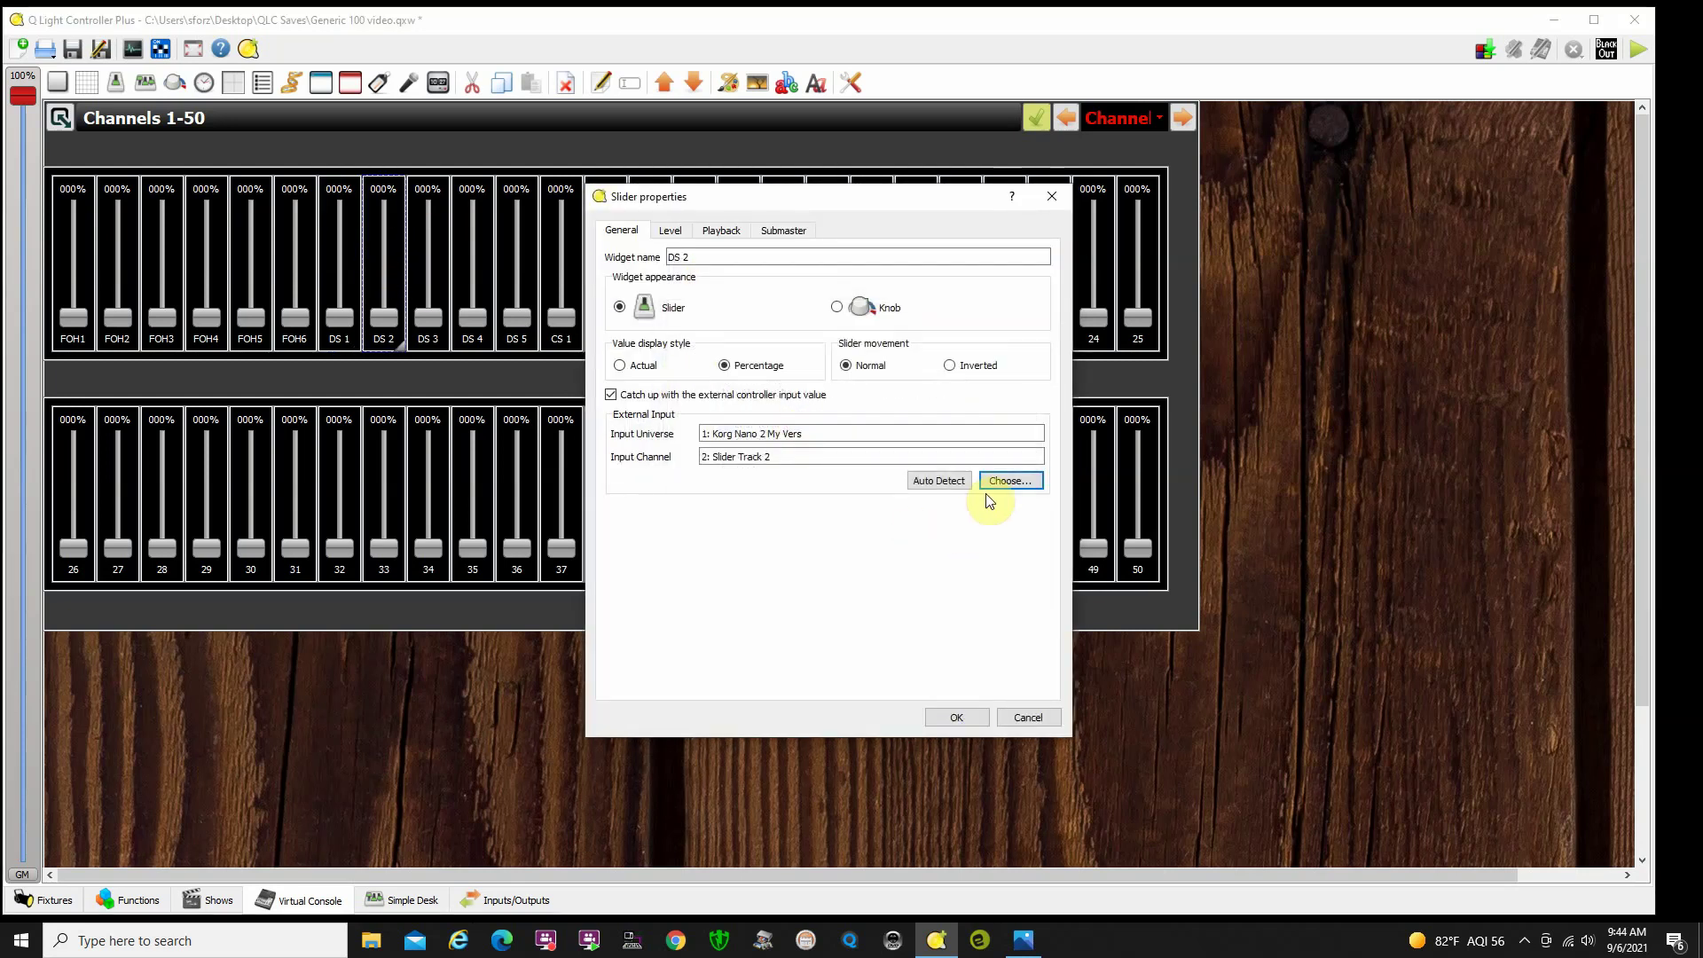
{"action": "left_click", "coordinate": [956, 717]}
- Assign the DS 3 slider's external input to Slider Track 2 of the Korg Nano 2 My Vers profile
{"action": "double_click", "coordinate": [441, 280]}
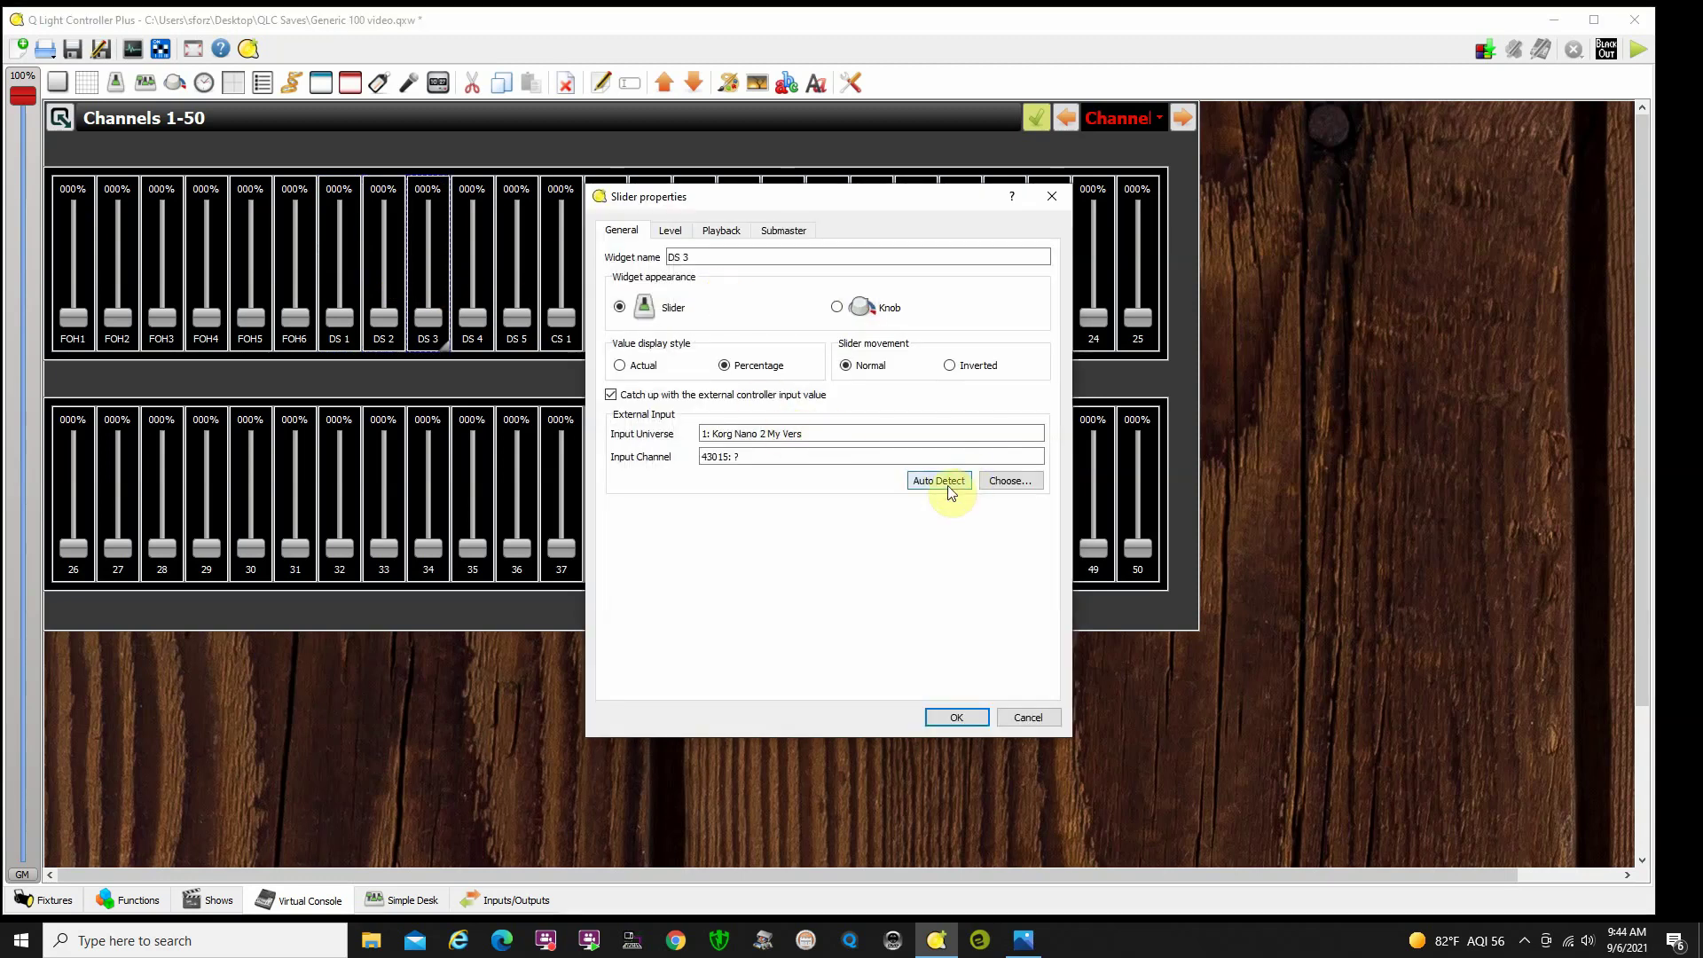
{"action": "left_click", "coordinate": [1000, 486]}
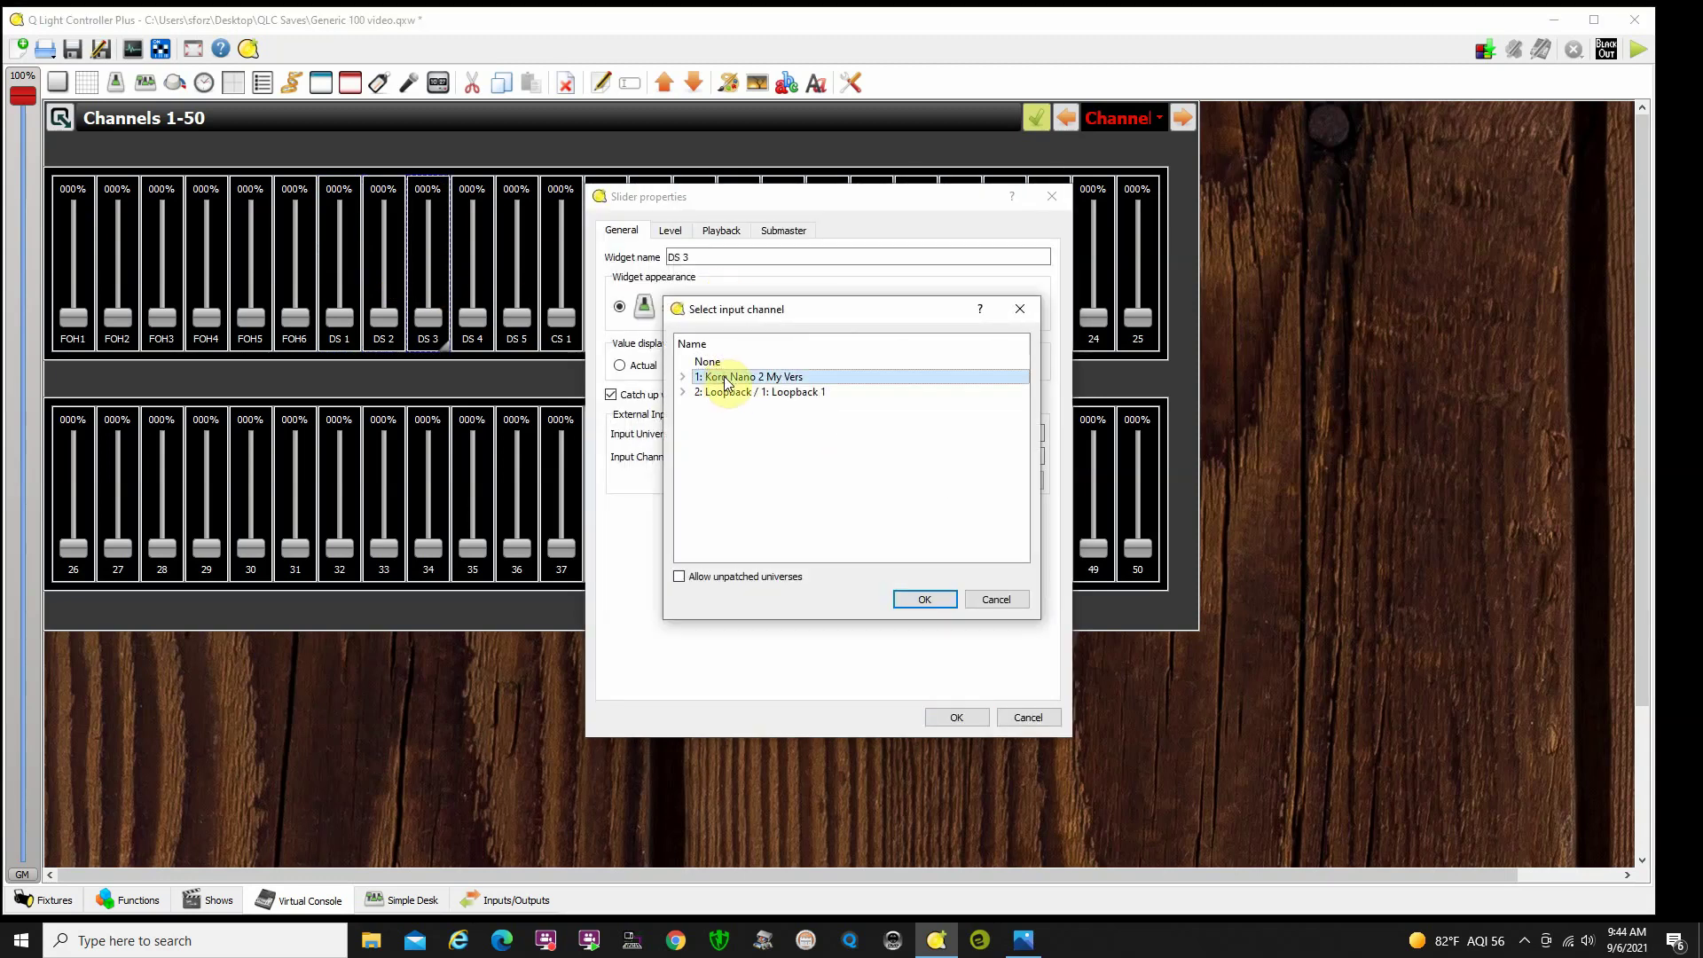
{"action": "left_click", "coordinate": [683, 376]}
{"action": "left_click", "coordinate": [781, 423]}
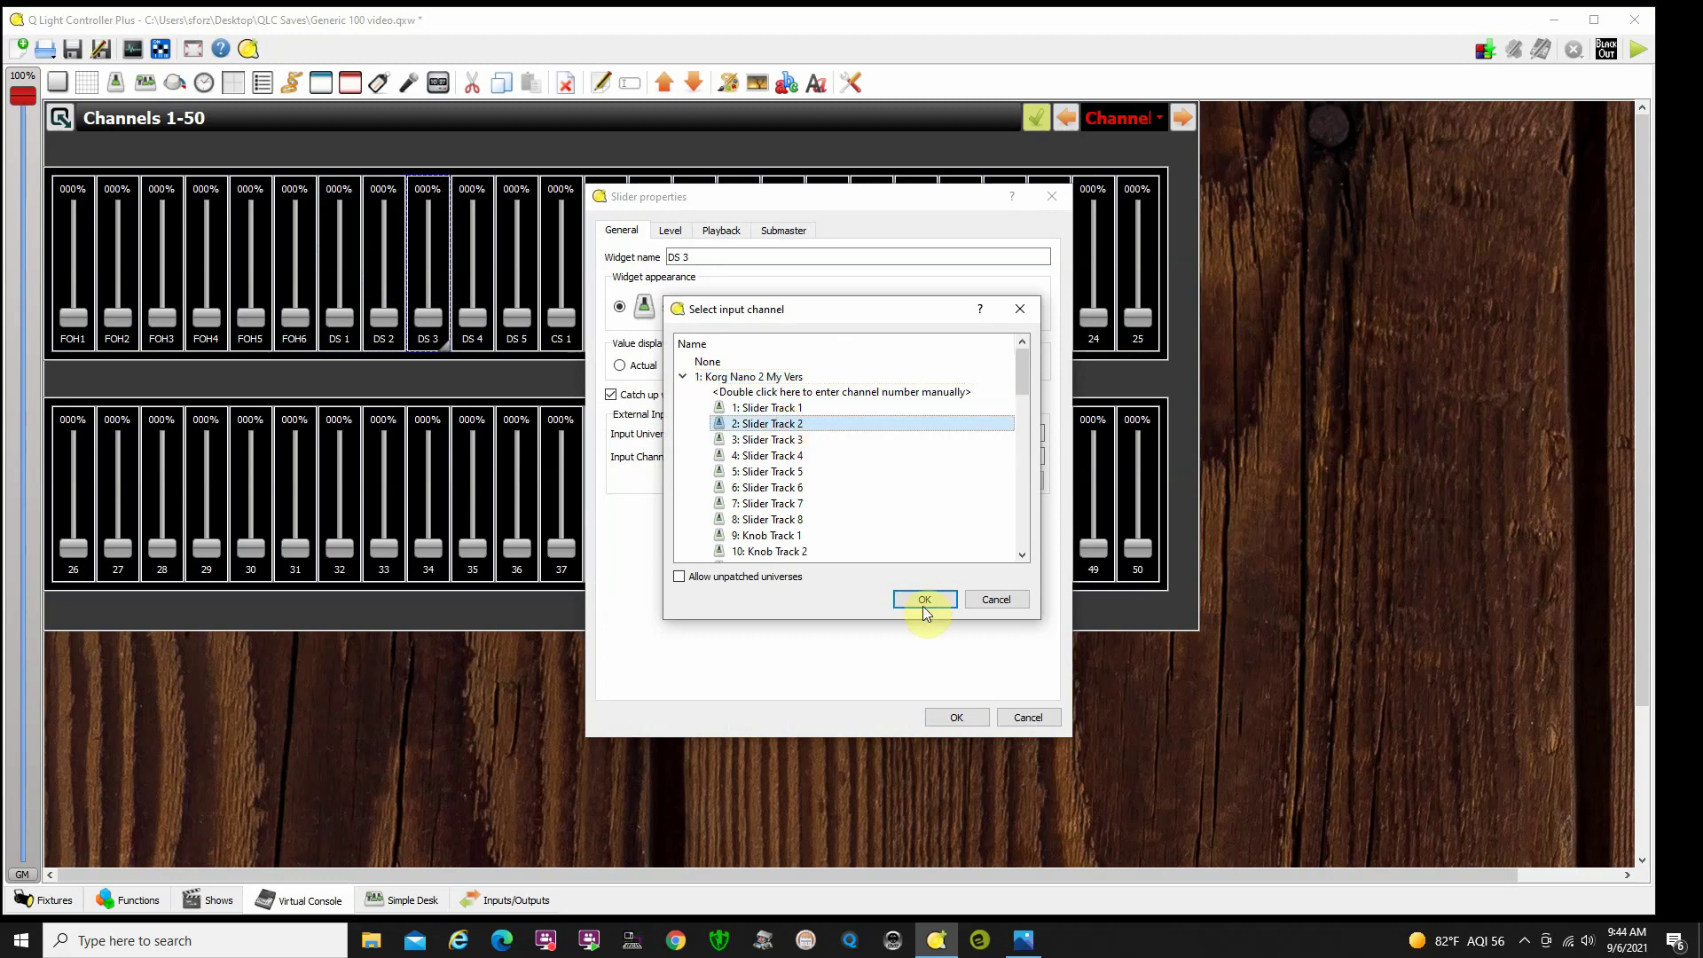
{"action": "left_click", "coordinate": [925, 600]}
{"action": "left_click", "coordinate": [967, 718]}
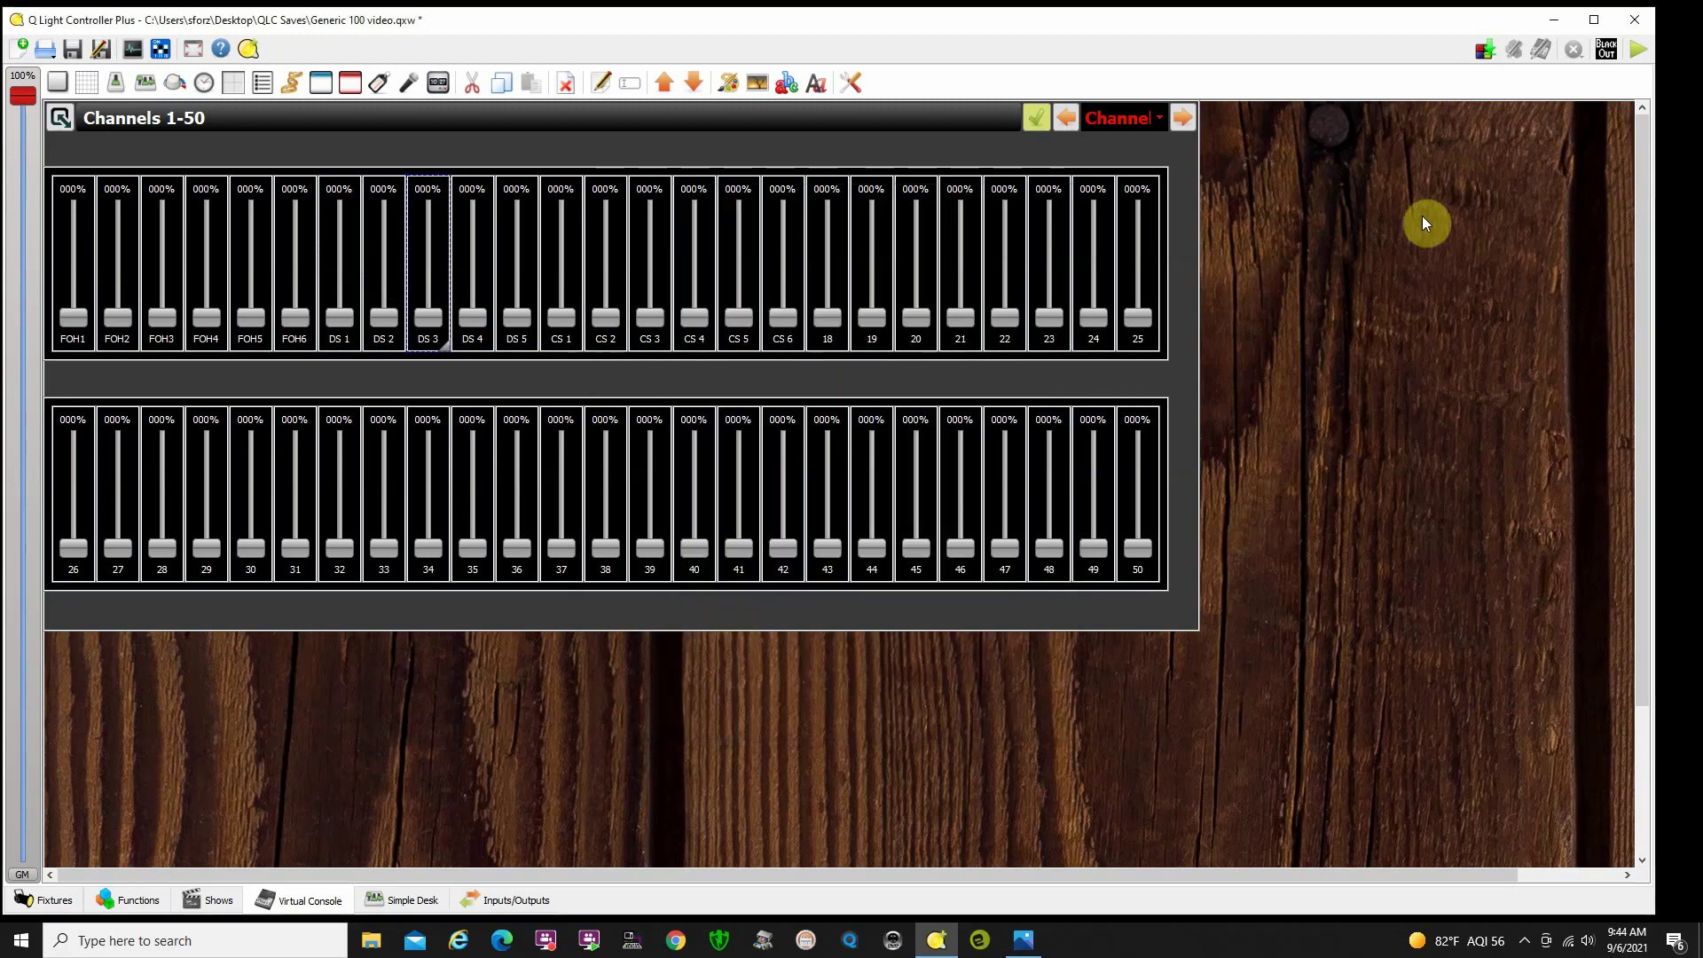
- Start operate mode and open the Fixture Monitor beside the channel sliders to watch the lights
{"action": "left_click", "coordinate": [1639, 50]}
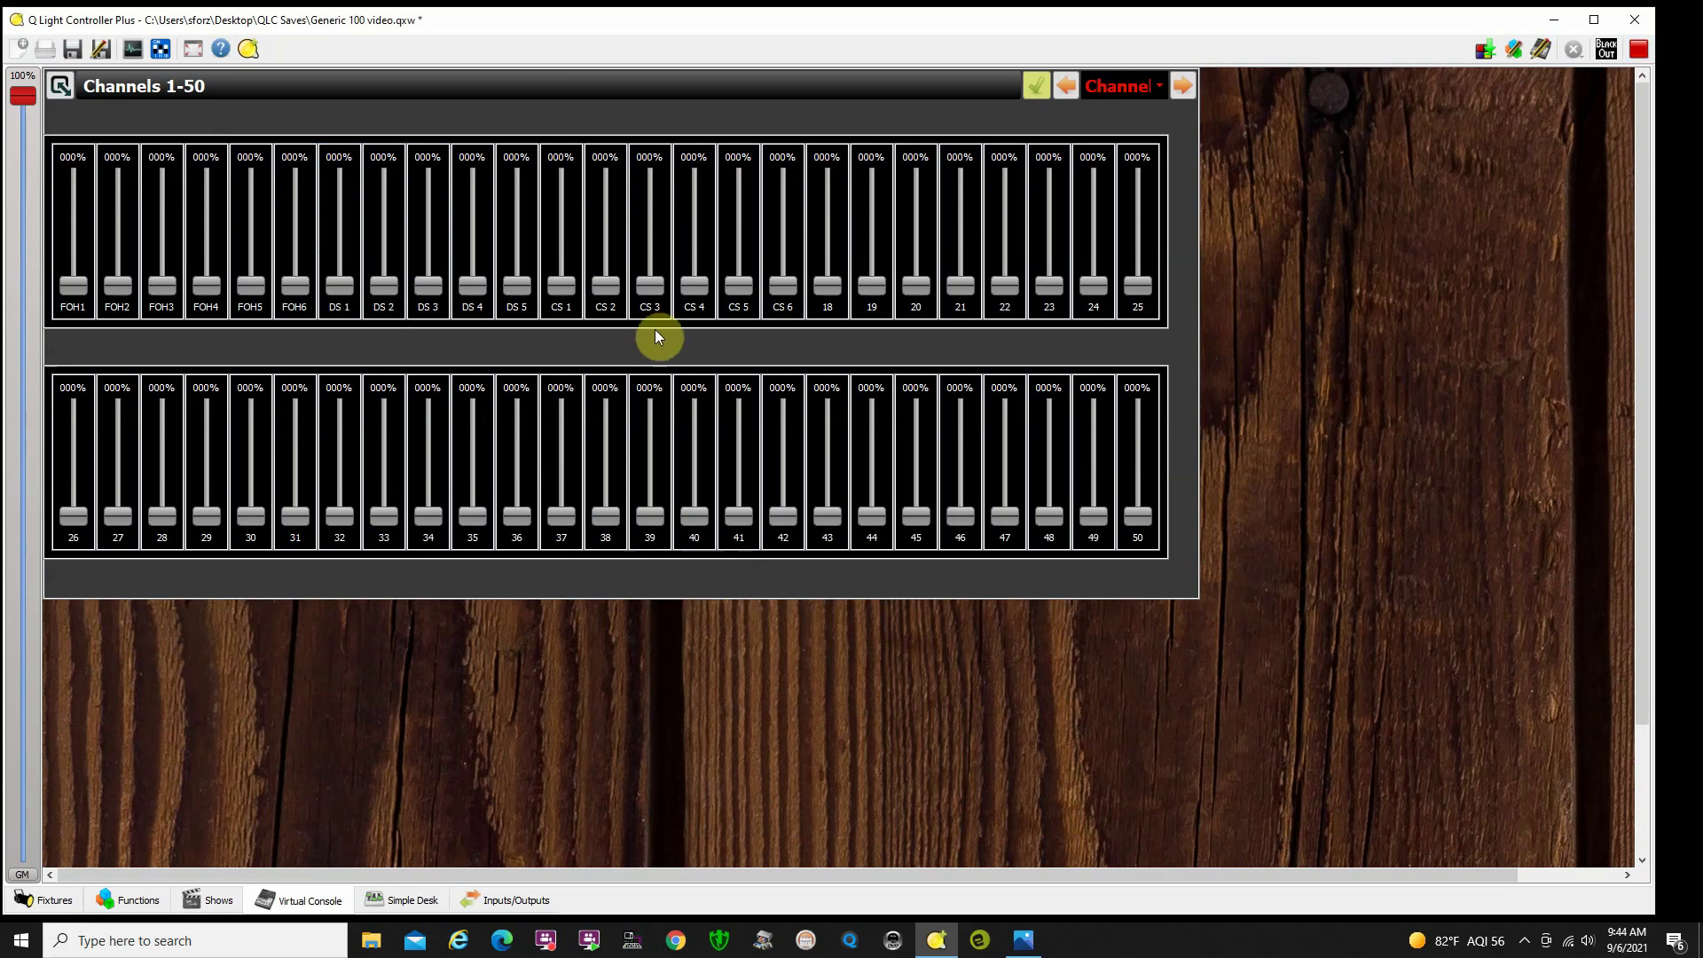
{"action": "left_click", "coordinate": [992, 288]}
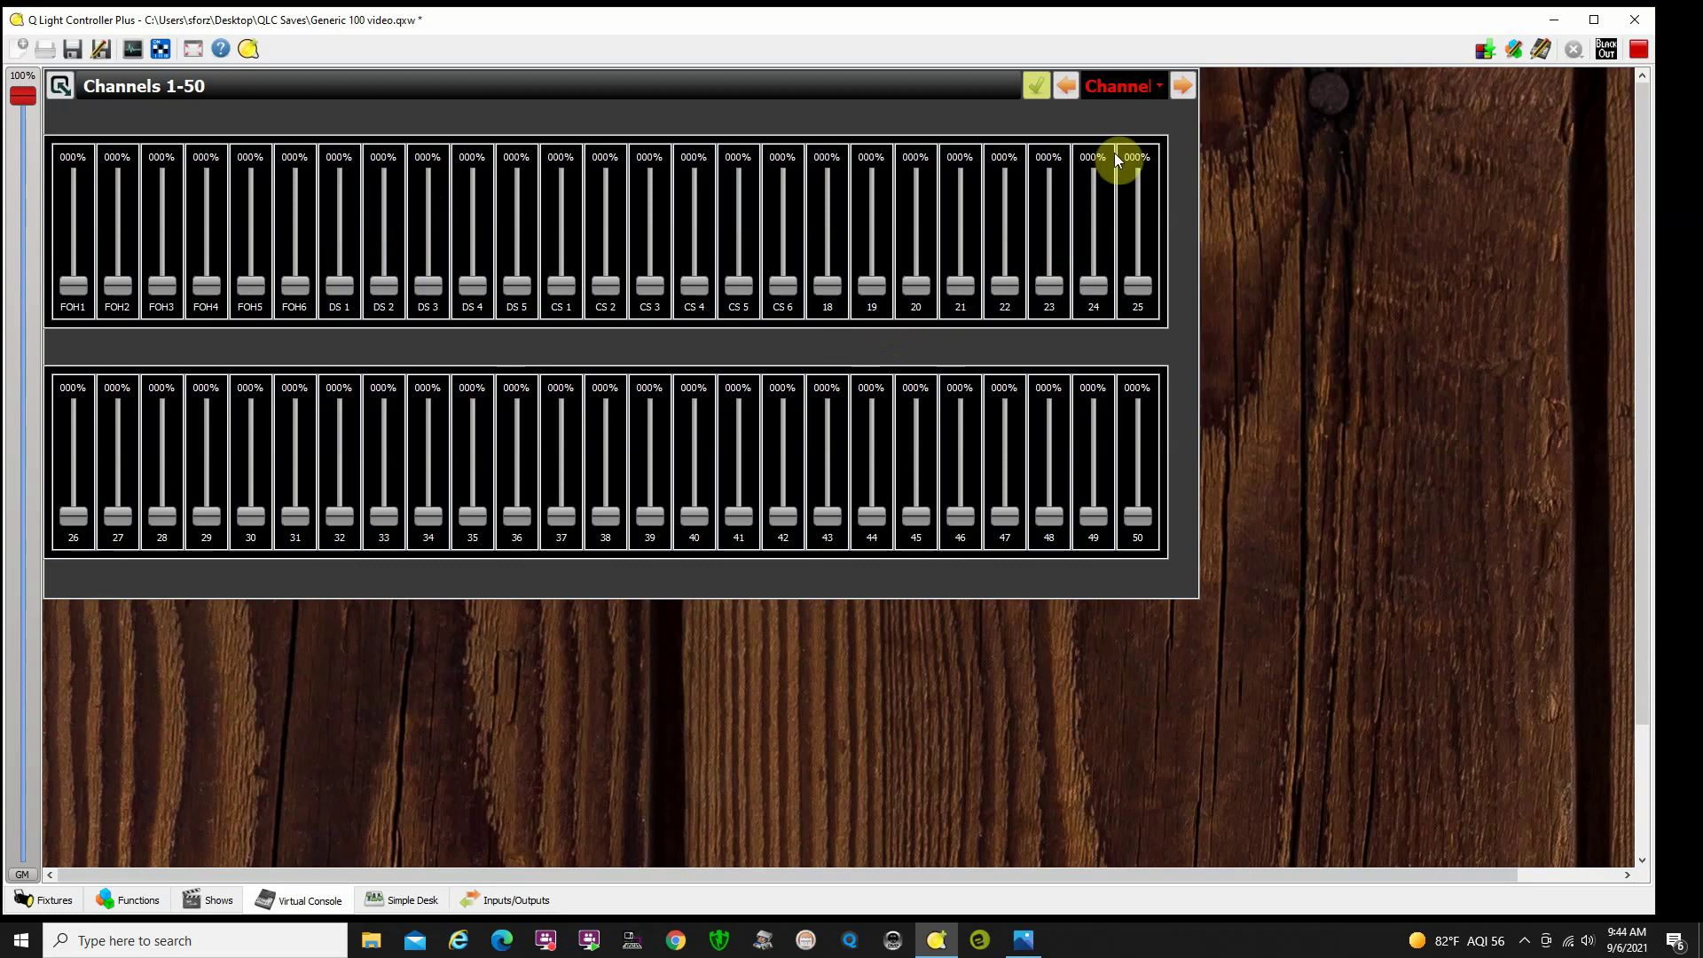
{"action": "left_click", "coordinate": [132, 55]}
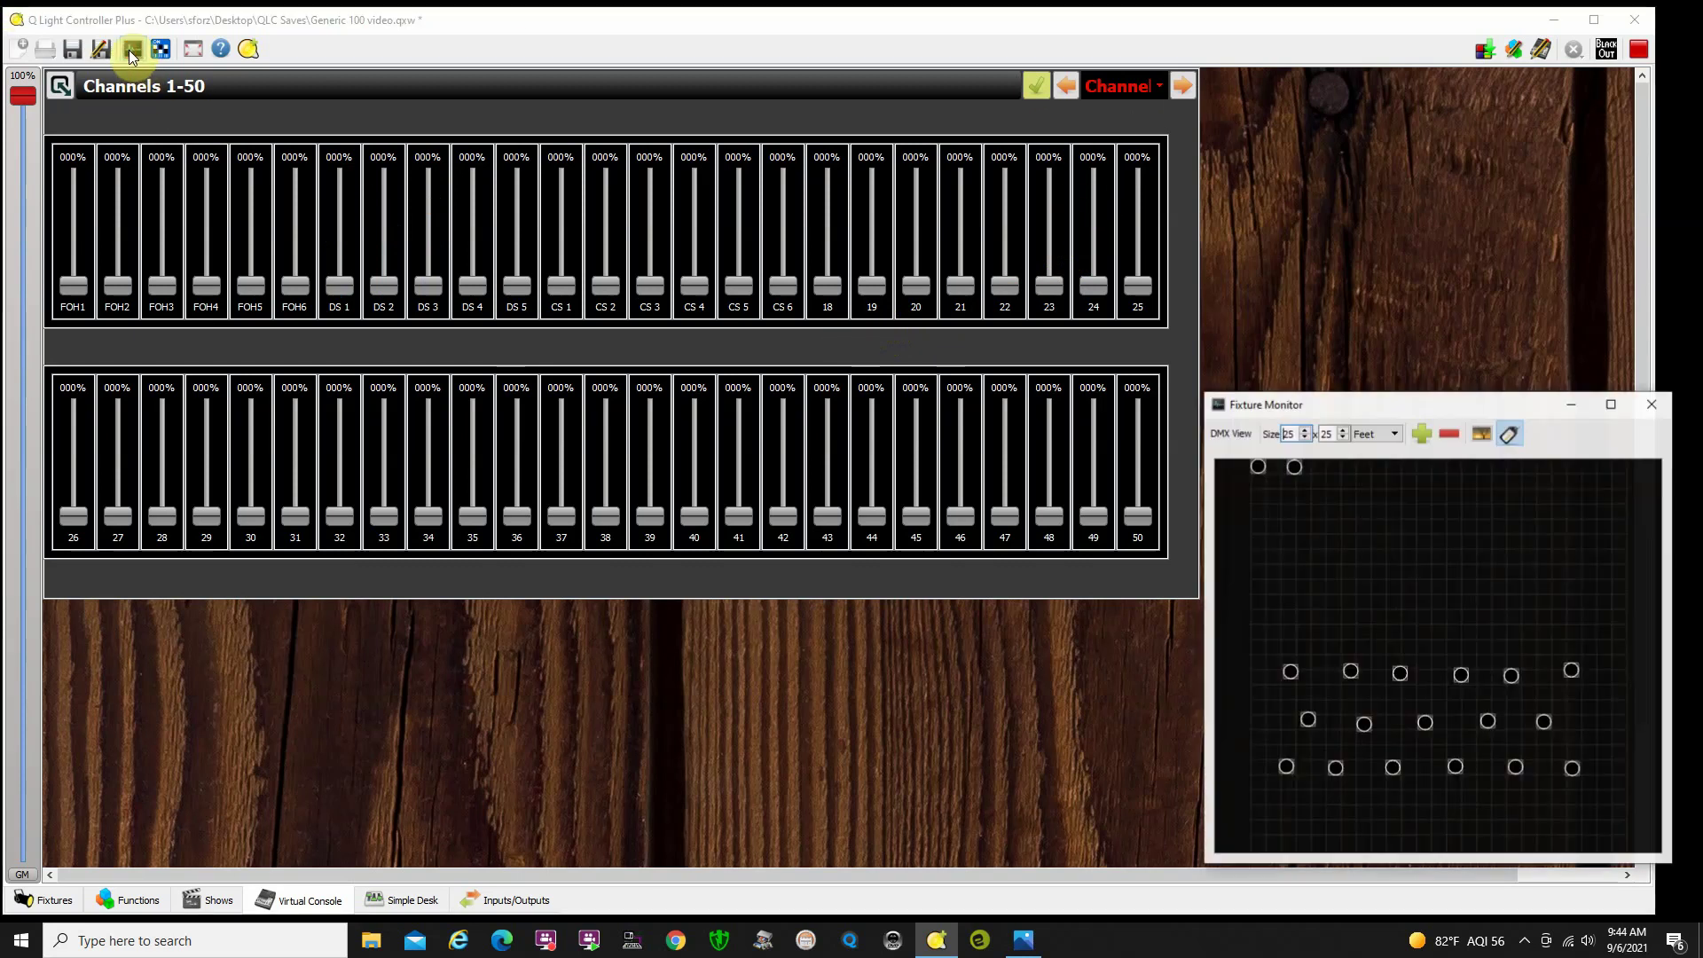
{"action": "left_click_drag", "start_coordinate": [1441, 399], "coordinate": [1435, 362]}
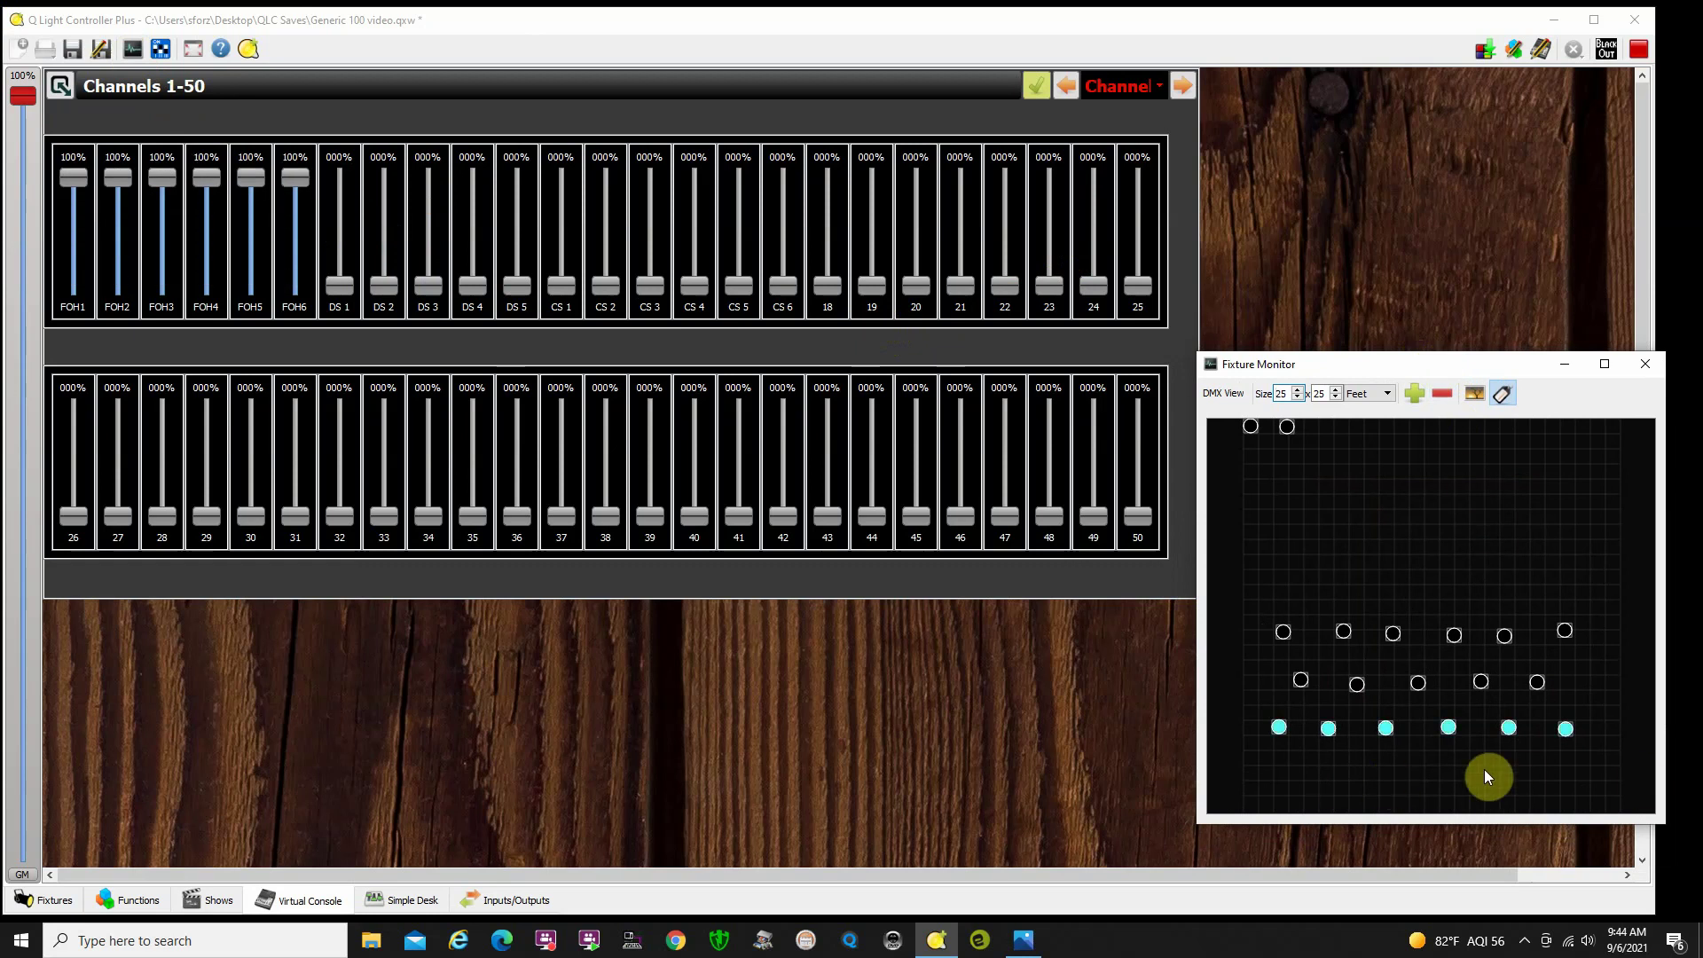
- Page between the Buttons and Channels 1-50 frames to check the FOH lights in the Fixture Monitor, consulting the controller photo
{"action": "left_click", "coordinate": [1184, 92]}
{"action": "left_click", "coordinate": [1183, 88]}
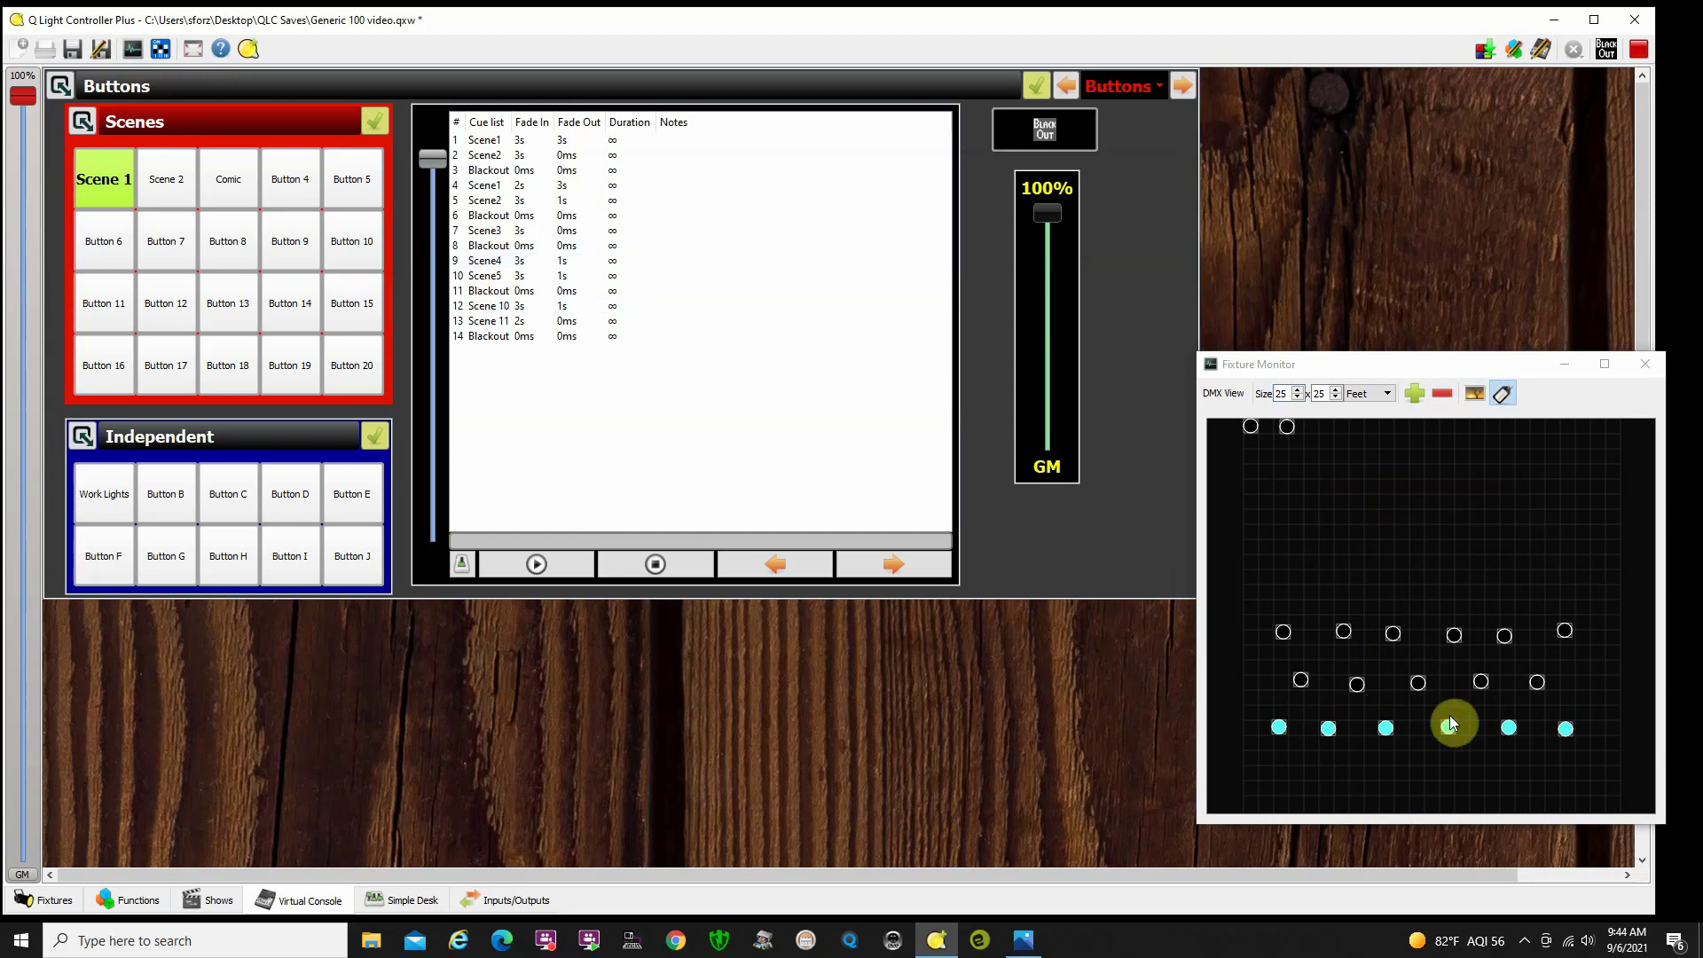
{"action": "left_click", "coordinate": [1023, 940]}
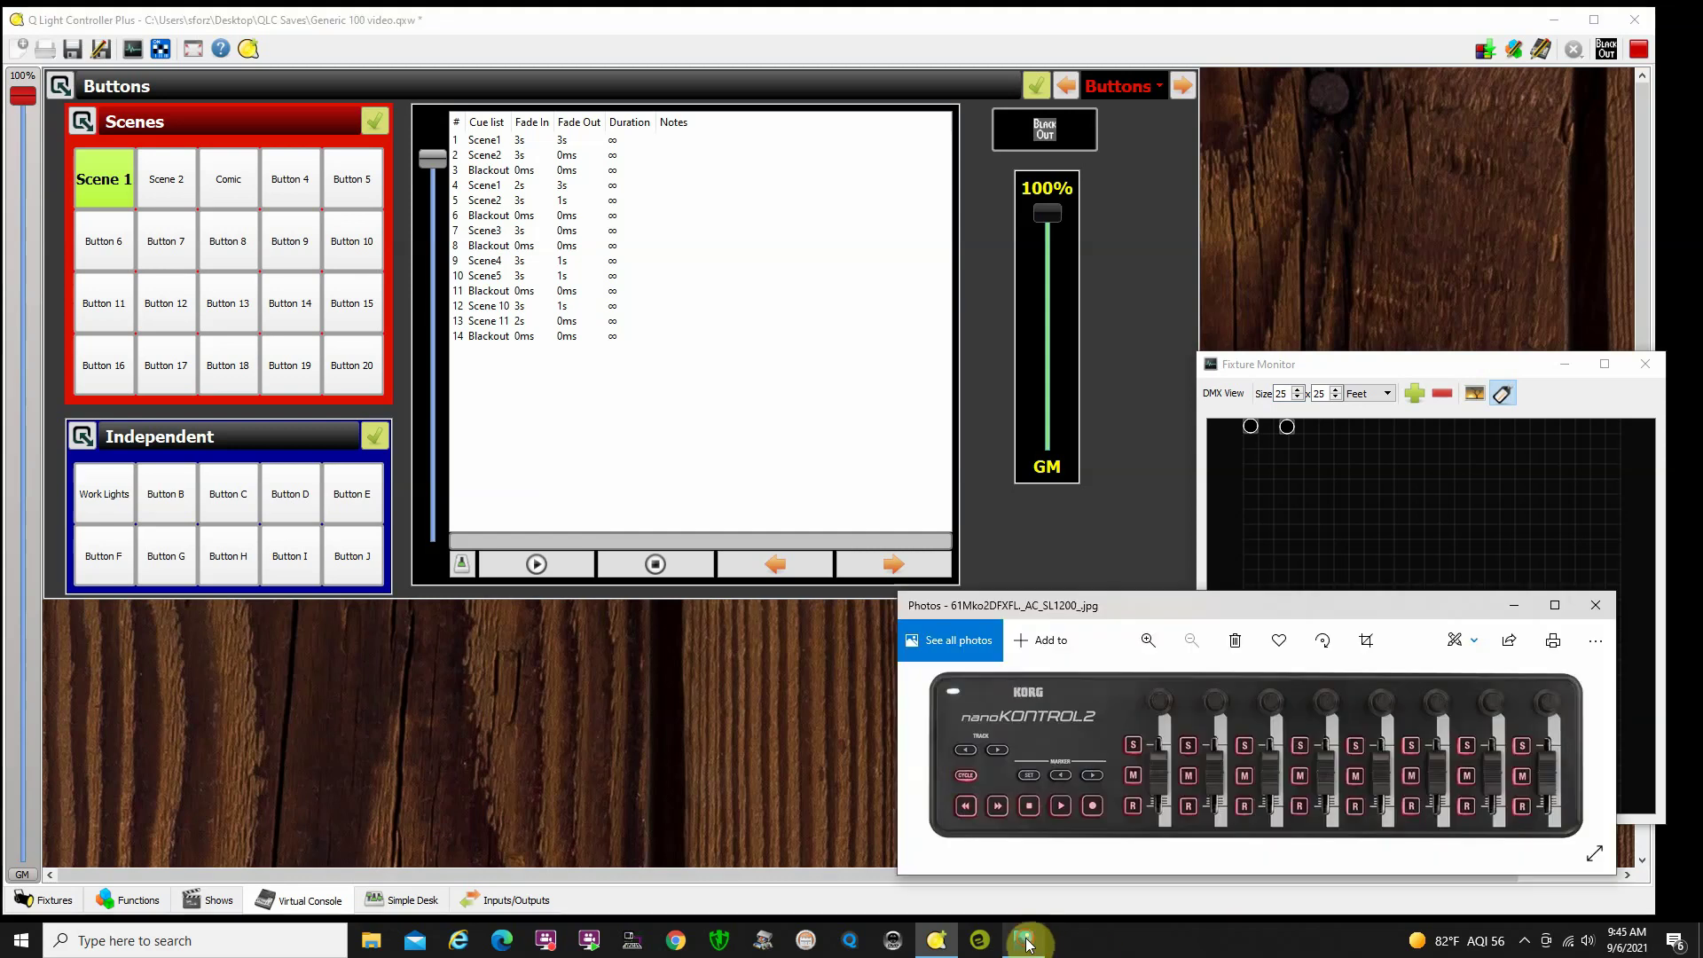
{"action": "left_click", "coordinate": [1342, 365]}
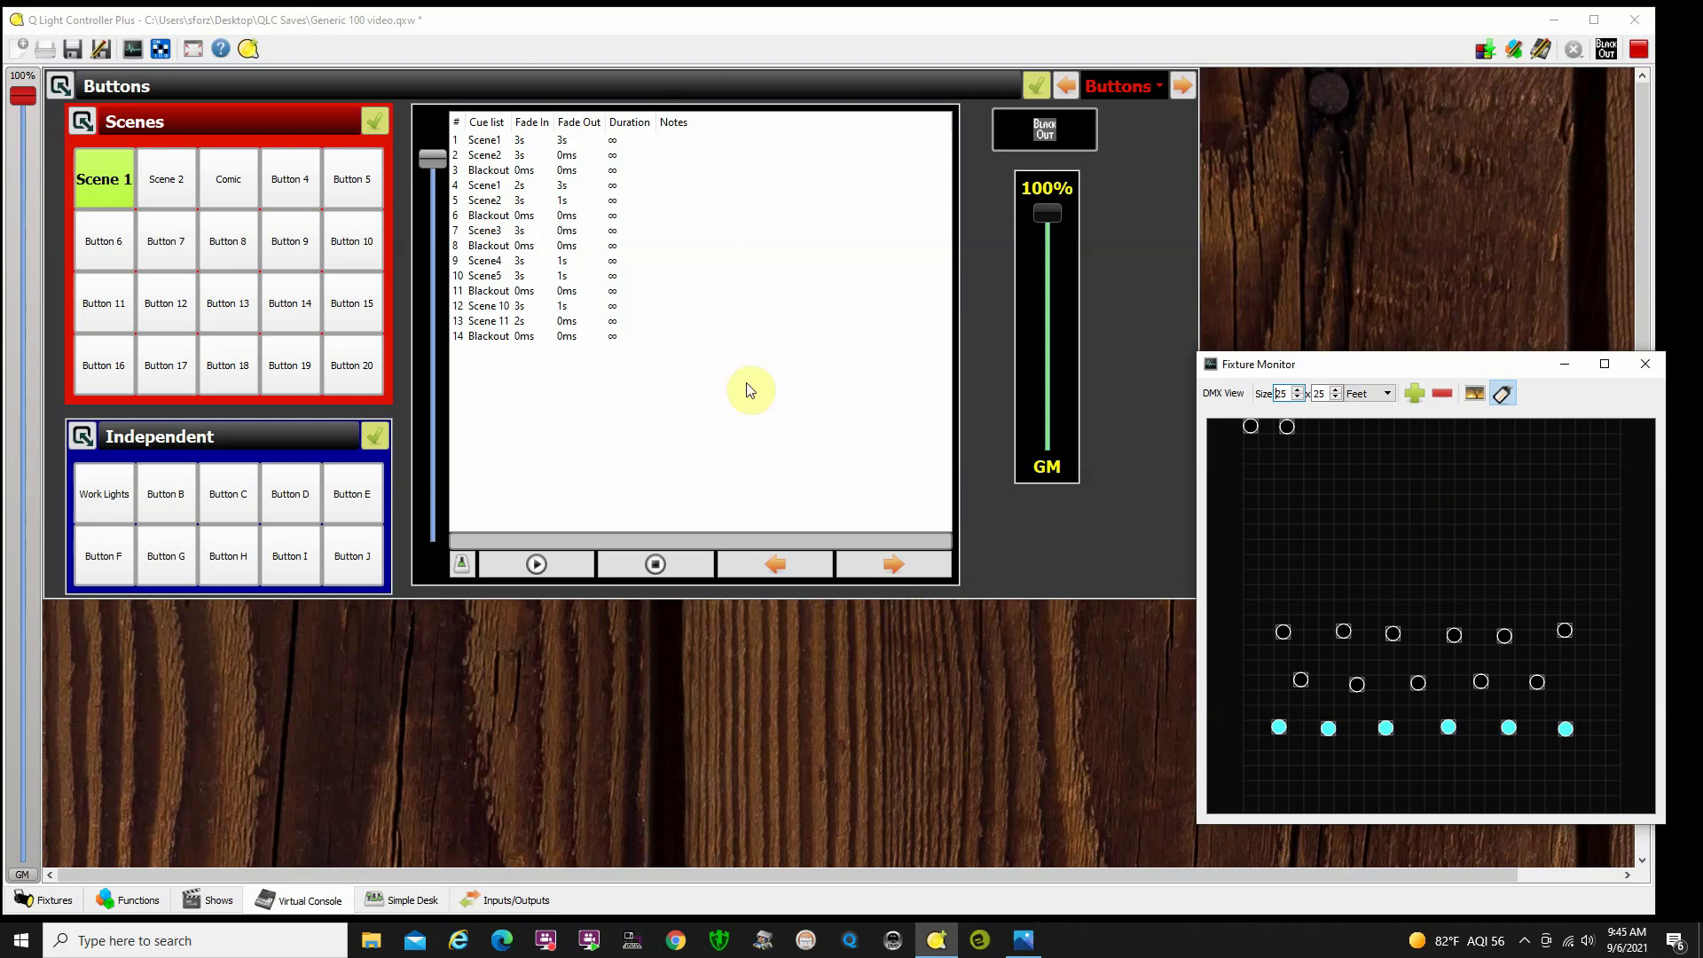
{"action": "left_click", "coordinate": [1066, 83]}
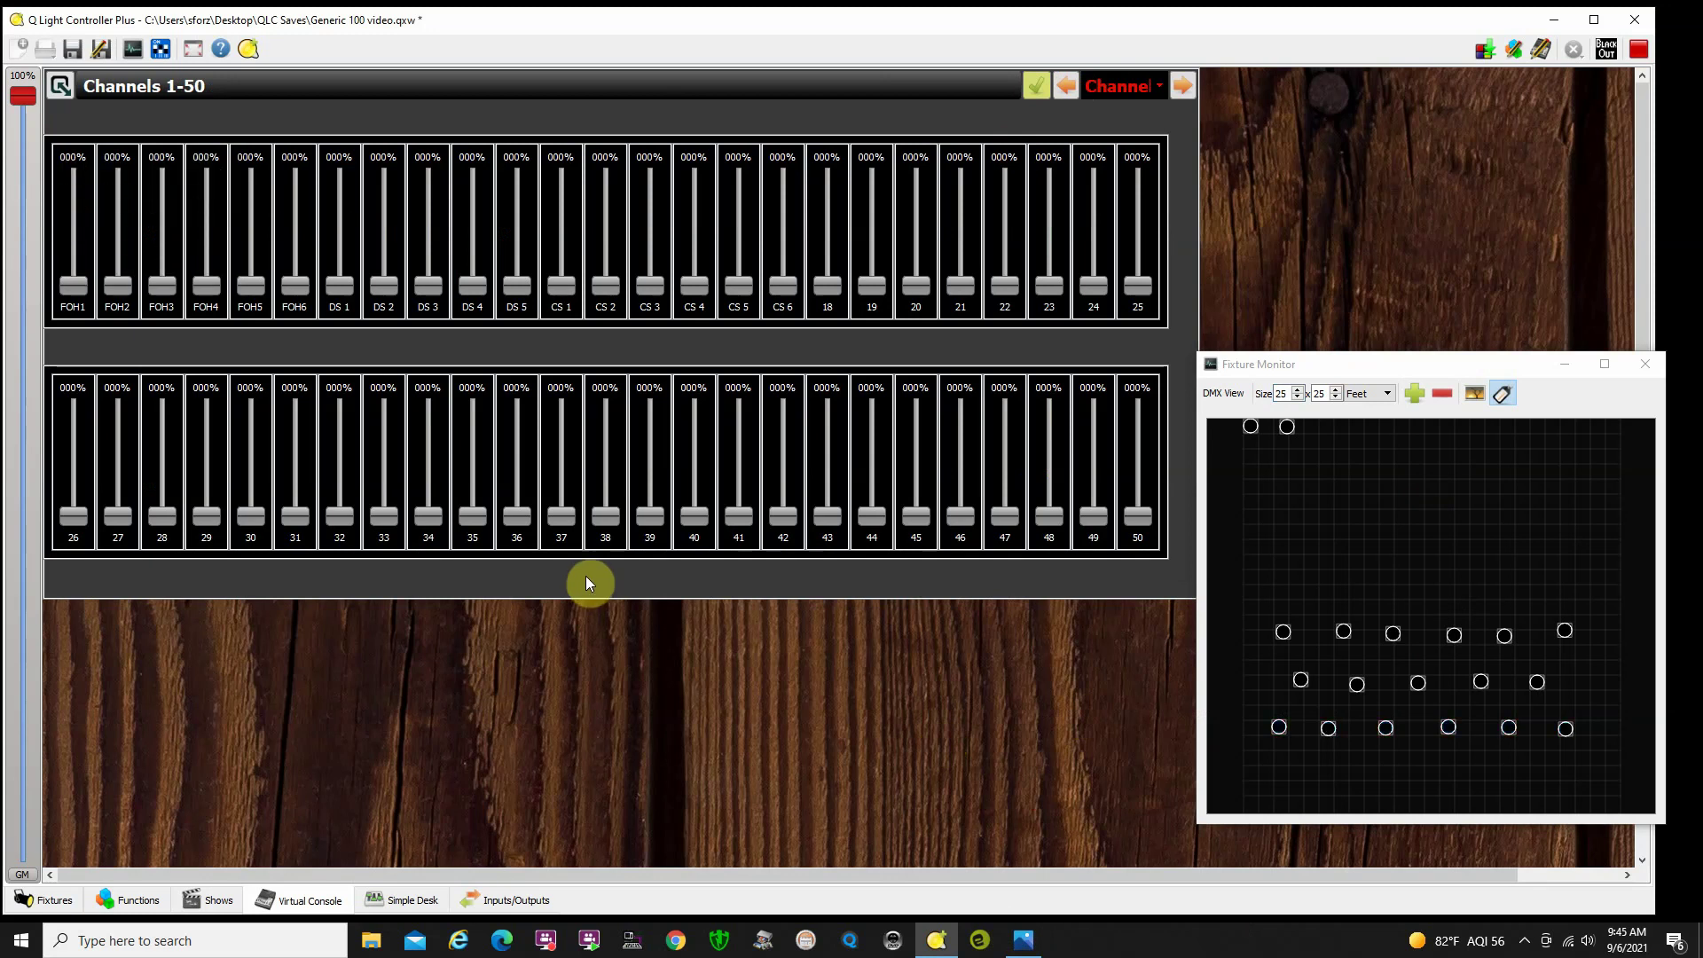
{"action": "left_click", "coordinate": [1185, 85]}
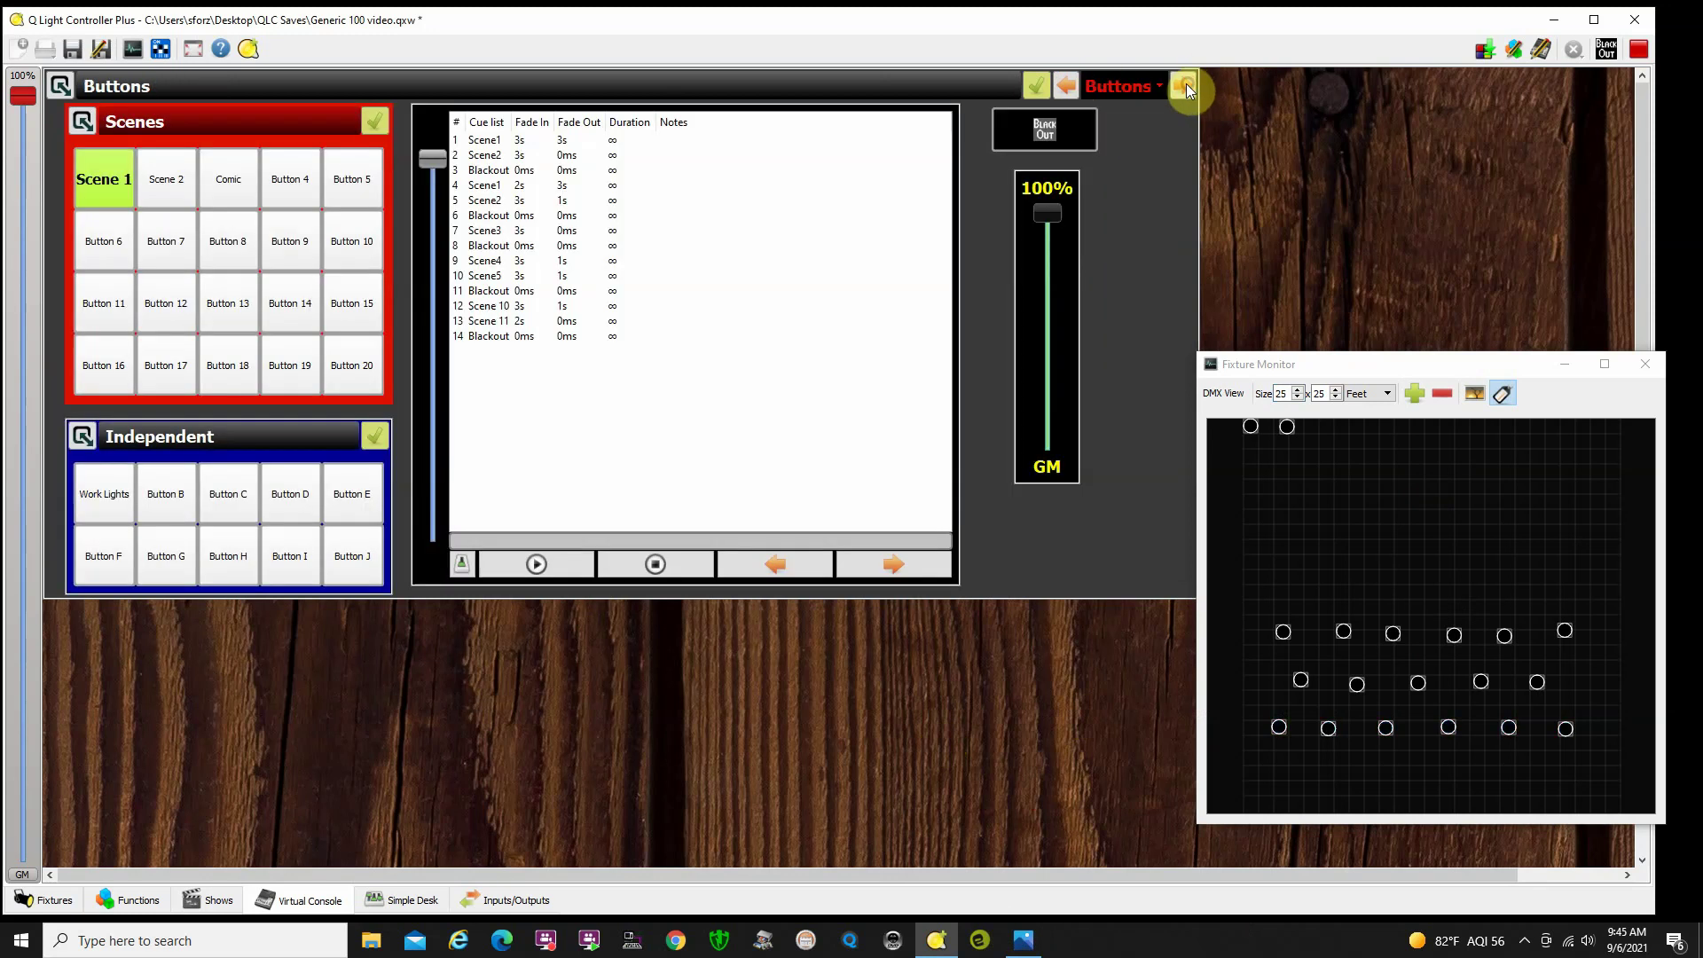
- Bring up the nanoKONTROL2 photo and position it below the cue list, clear of the Fixture Monitor
{"action": "left_click", "coordinate": [1023, 940]}
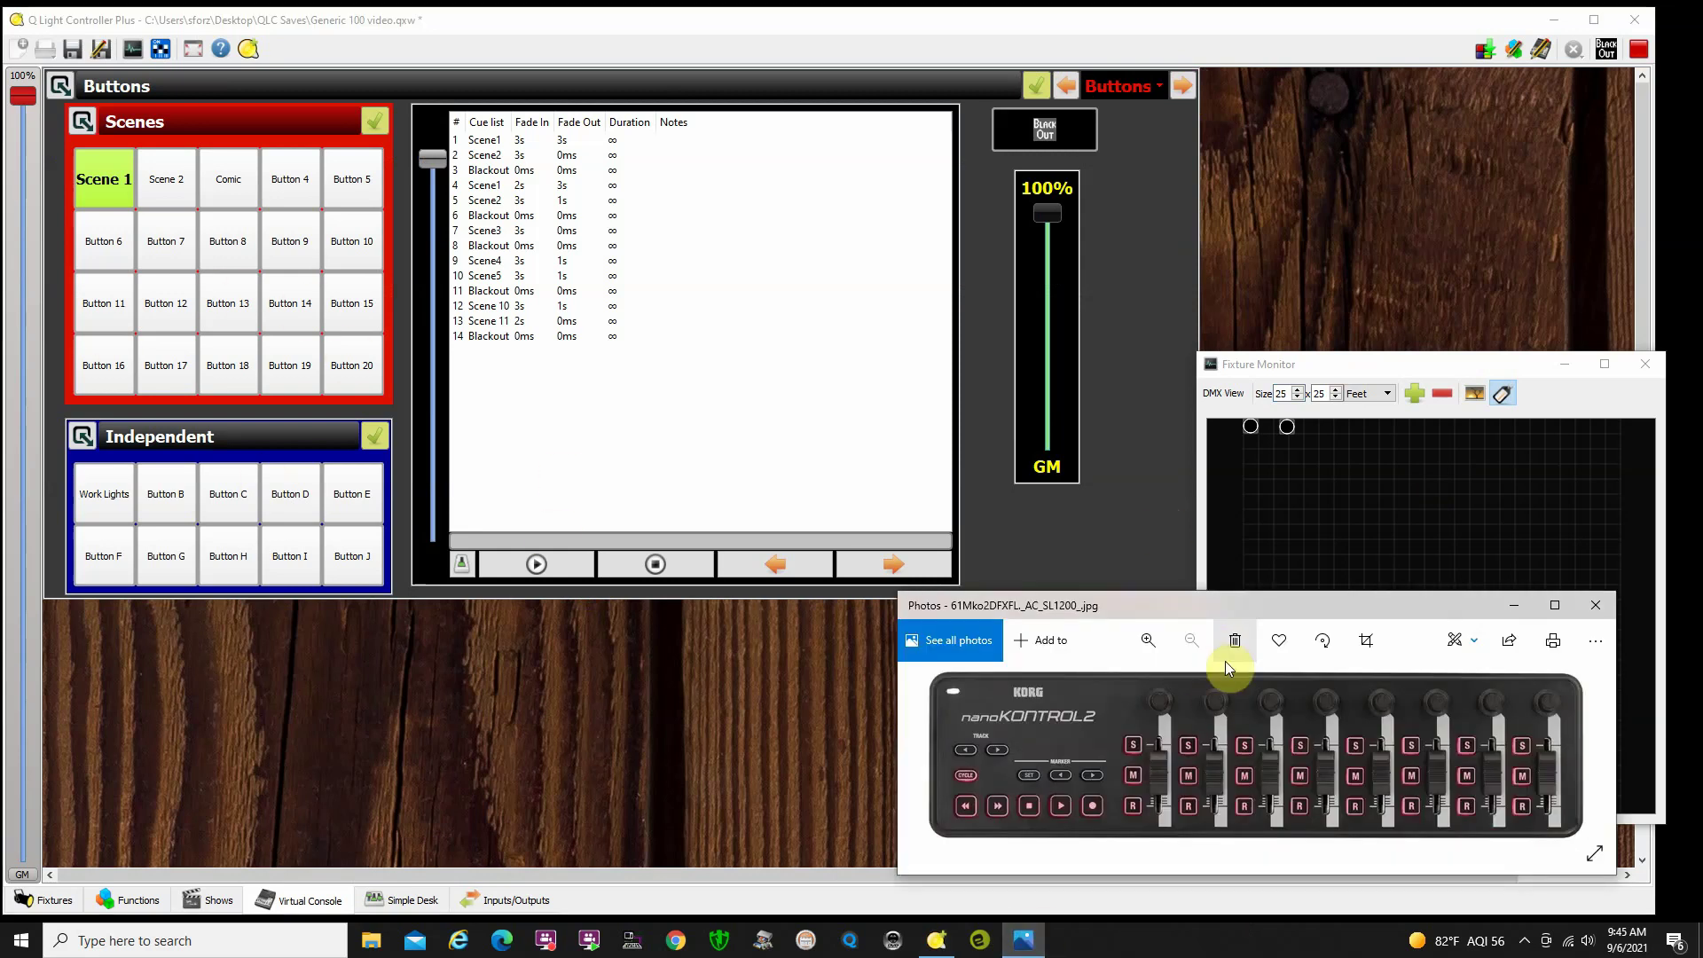
{"action": "left_click_drag", "start_coordinate": [1280, 599], "coordinate": [818, 600]}
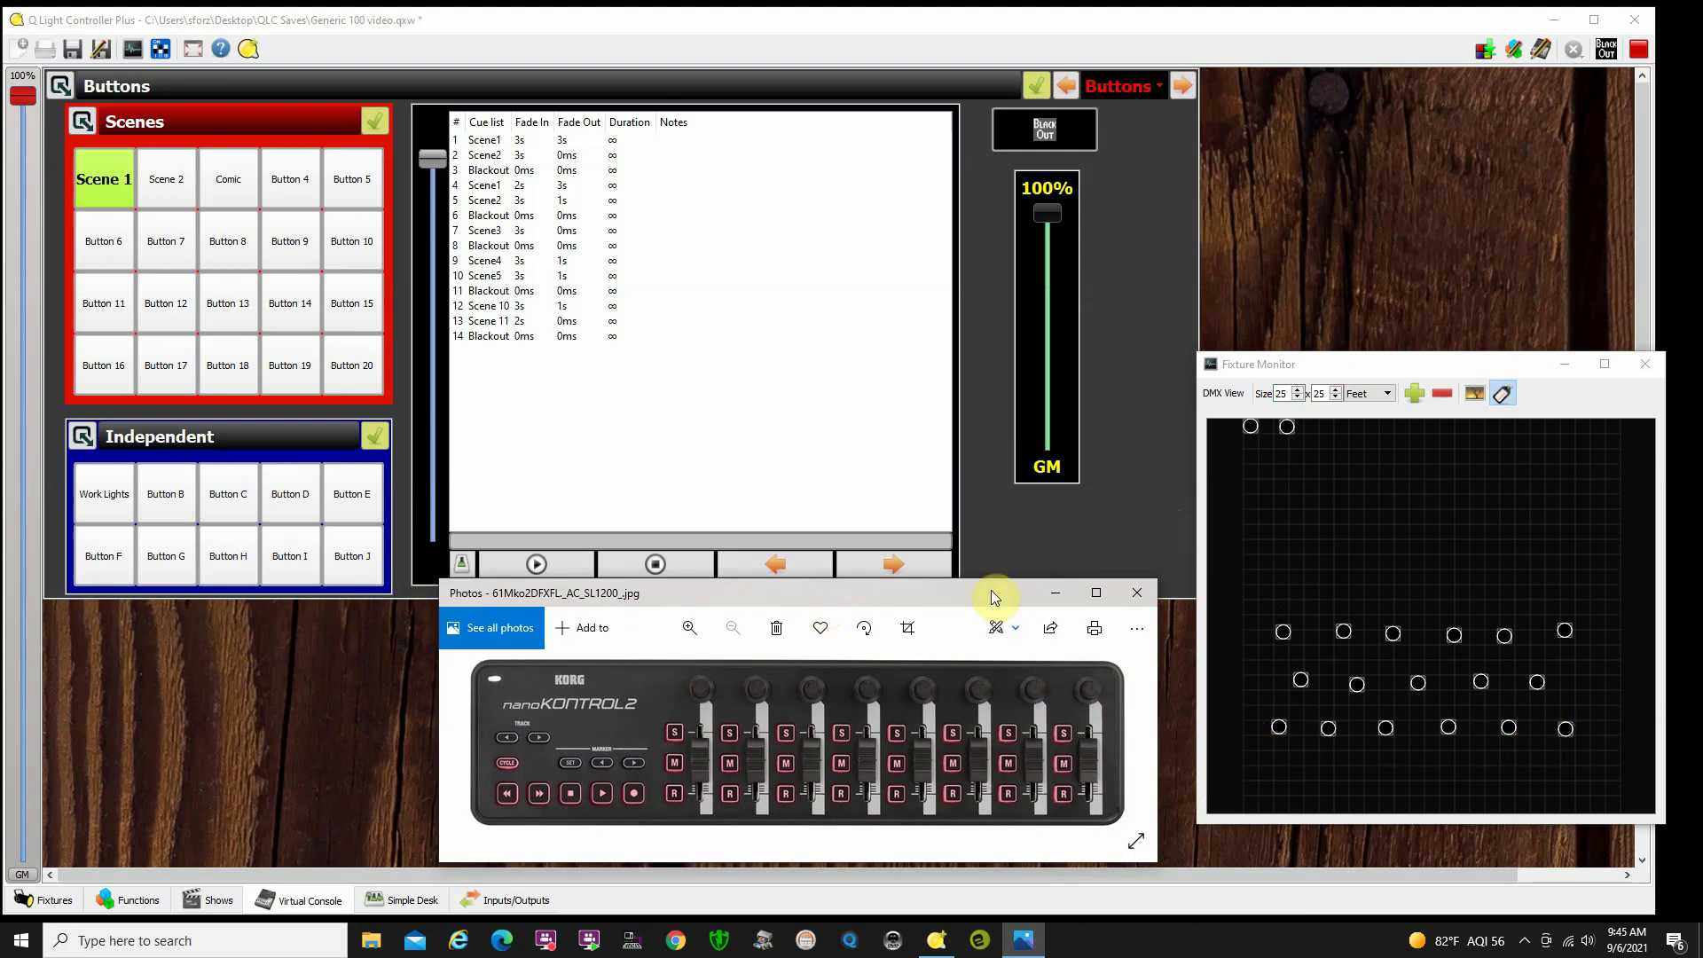
{"action": "left_click_drag", "start_coordinate": [979, 593], "coordinate": [1009, 596]}
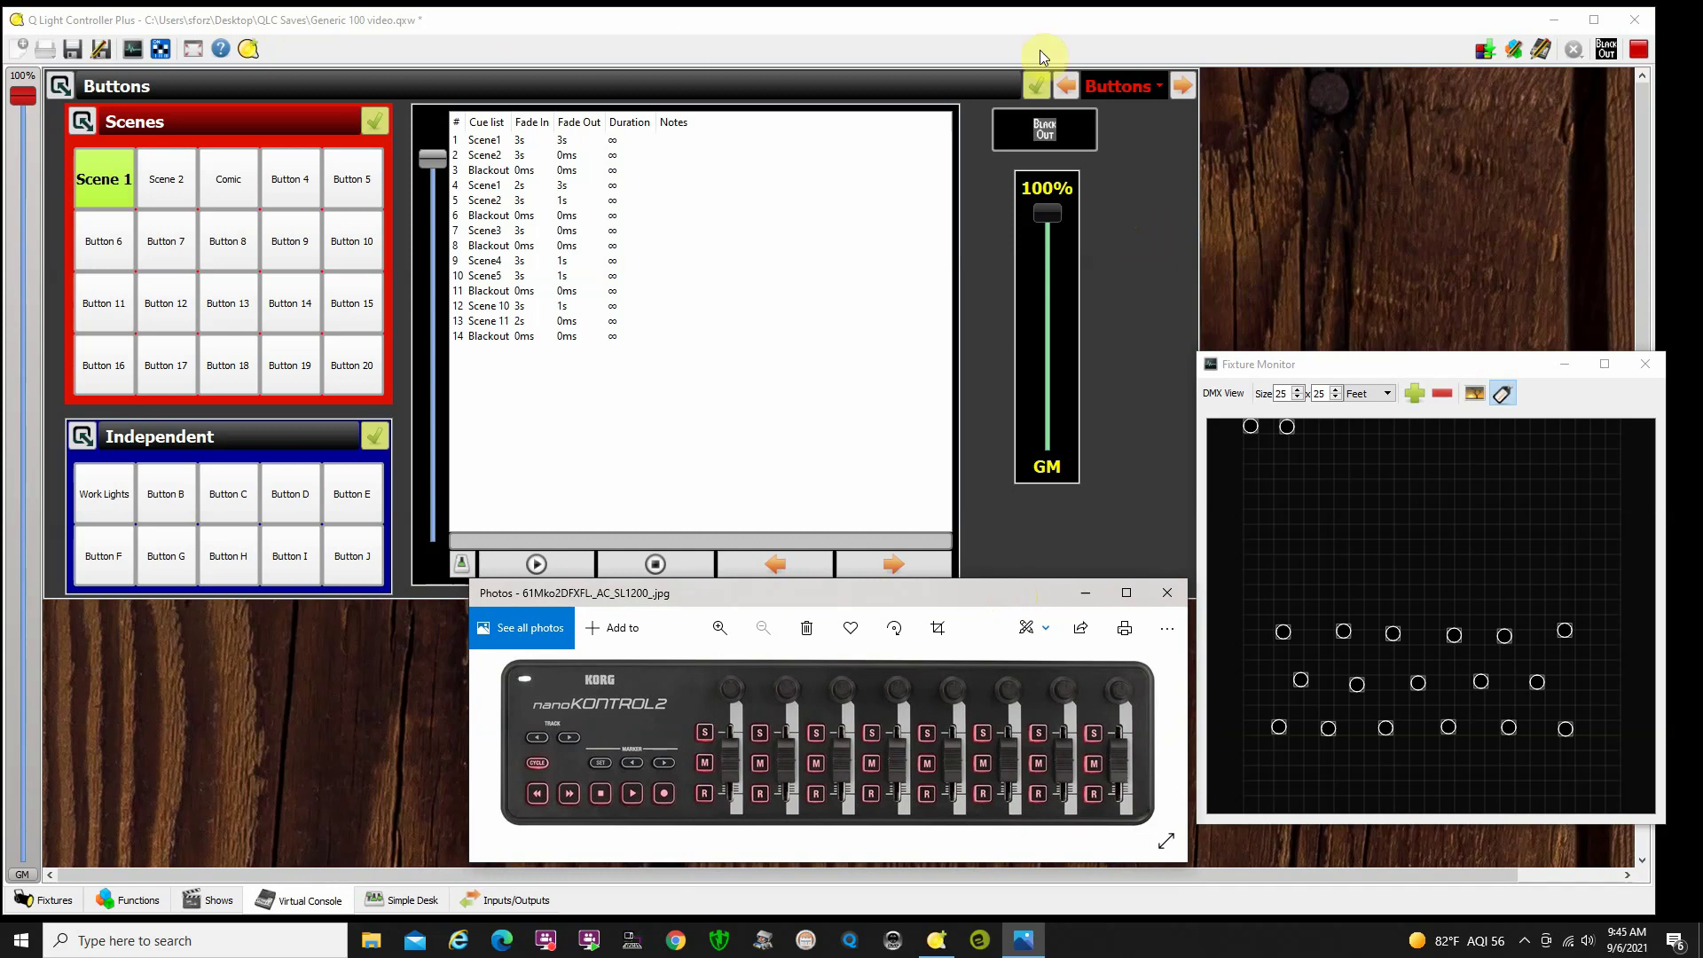
- Leave operate mode on the Channels 1-50 frame and auto-detect Slider Track 3 of Korg Nano 2 My Vers as the DS 4 slider's input
{"action": "left_click", "coordinate": [1062, 88]}
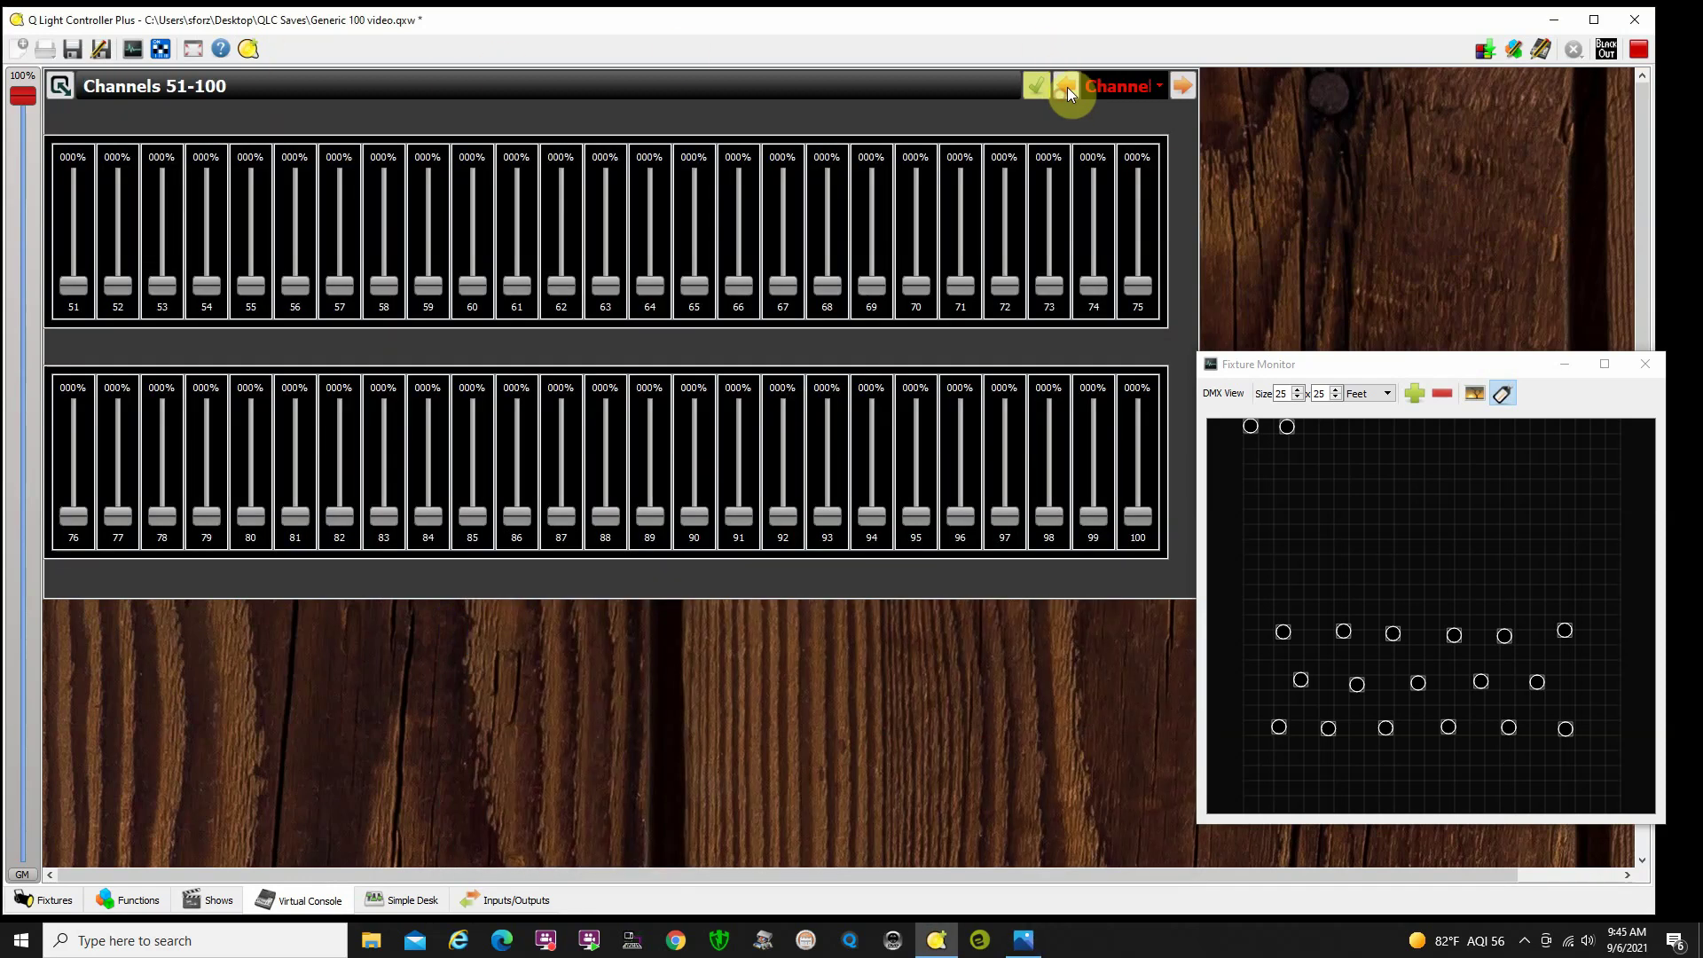
{"action": "left_click", "coordinate": [1067, 87]}
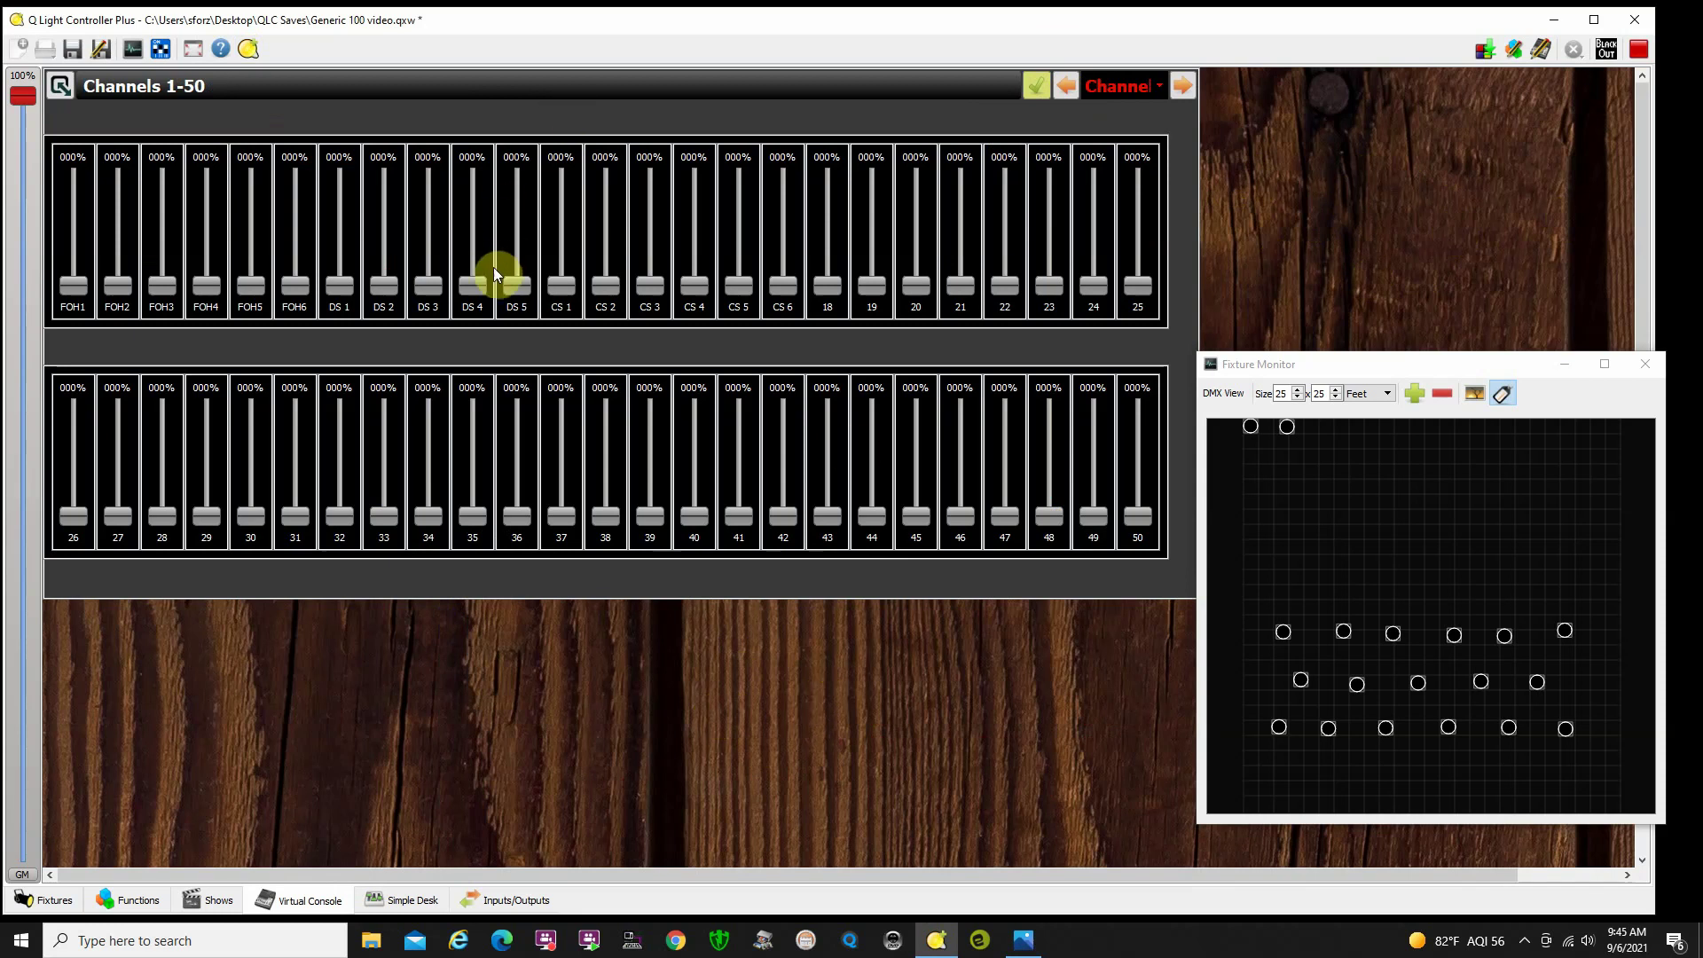
{"action": "left_click", "coordinate": [1638, 50]}
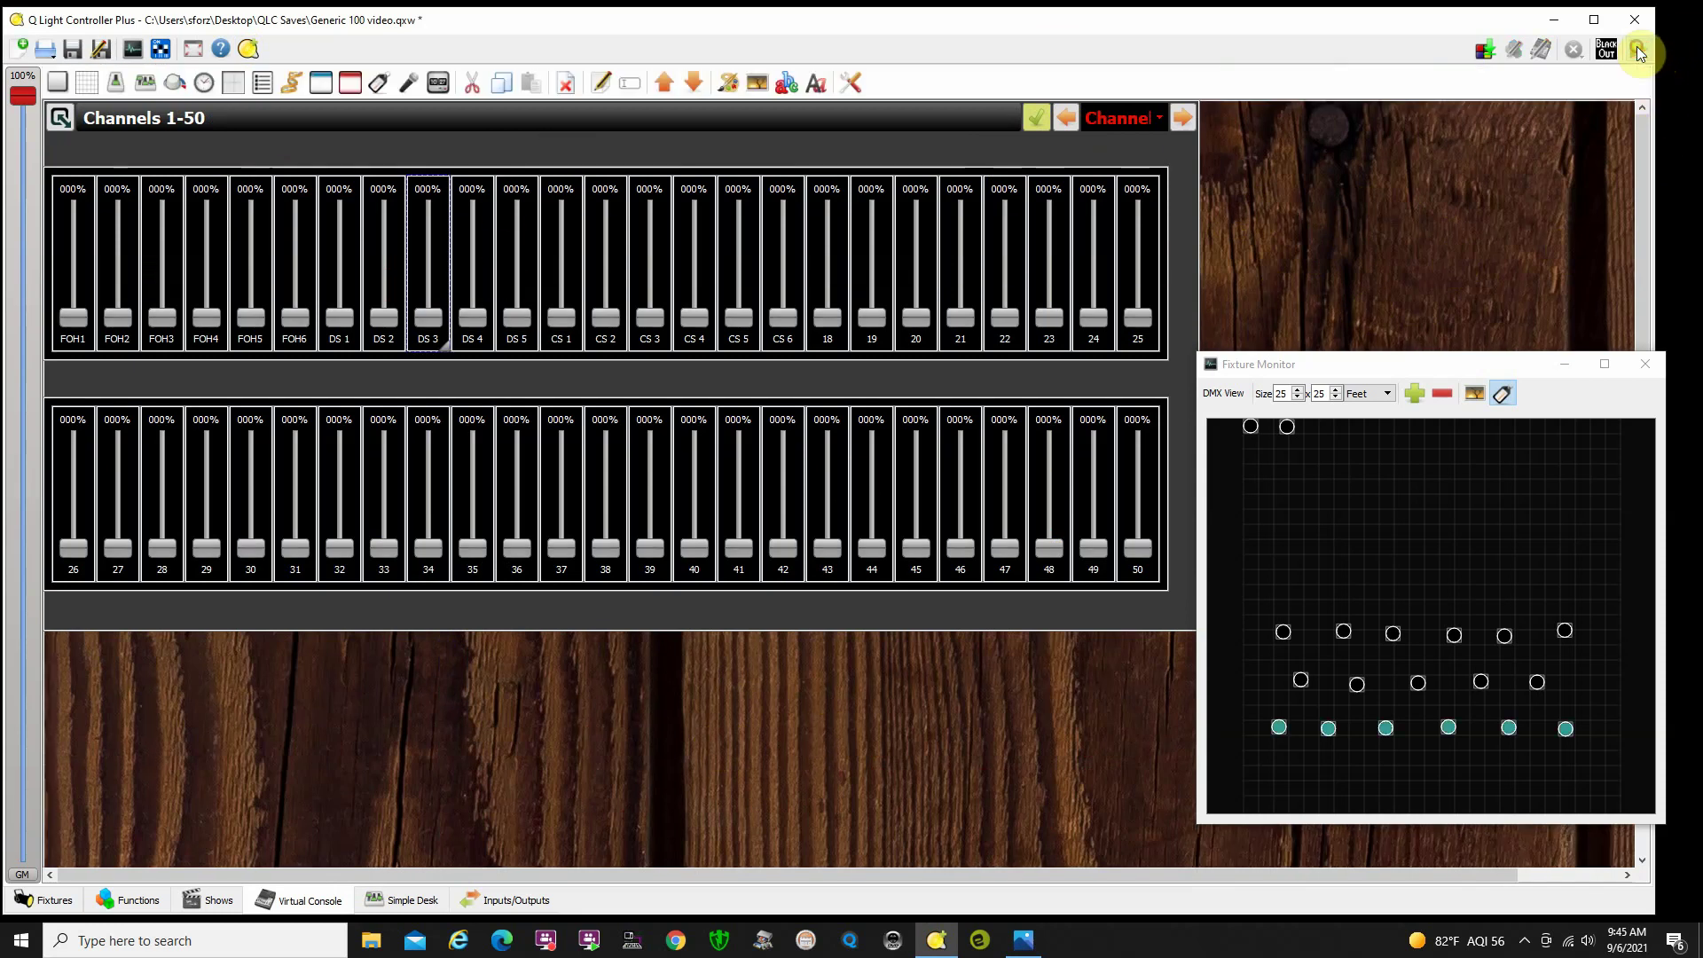
{"action": "double_click", "coordinate": [489, 289]}
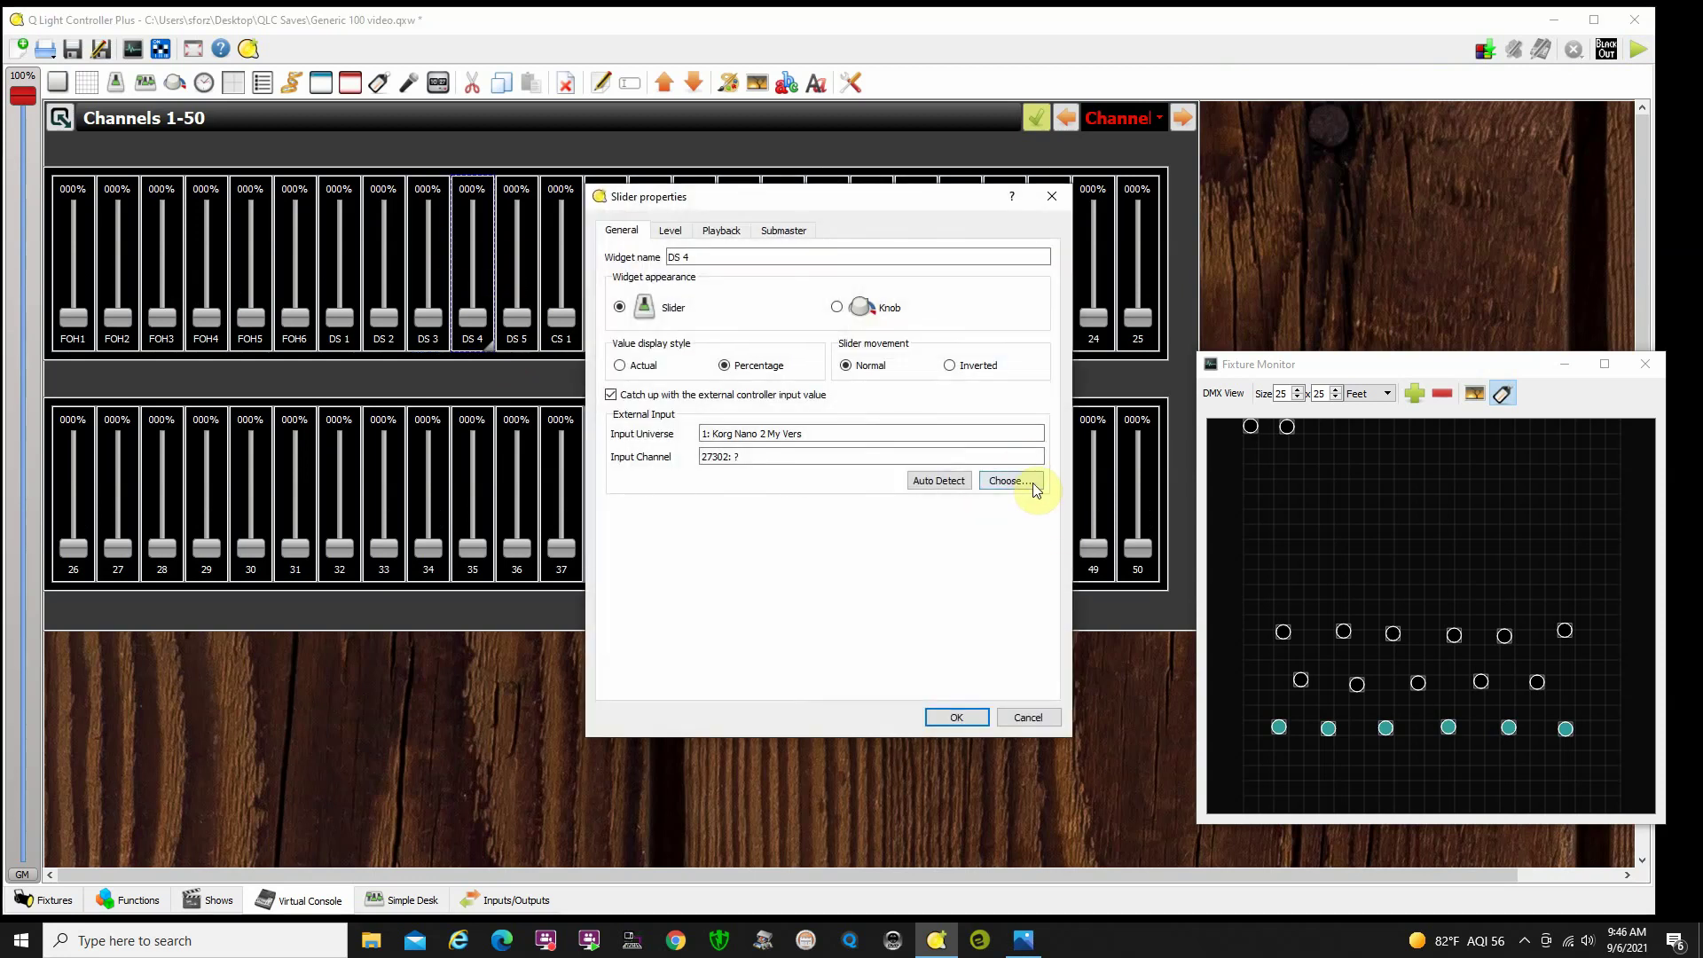
{"action": "left_click", "coordinate": [945, 487]}
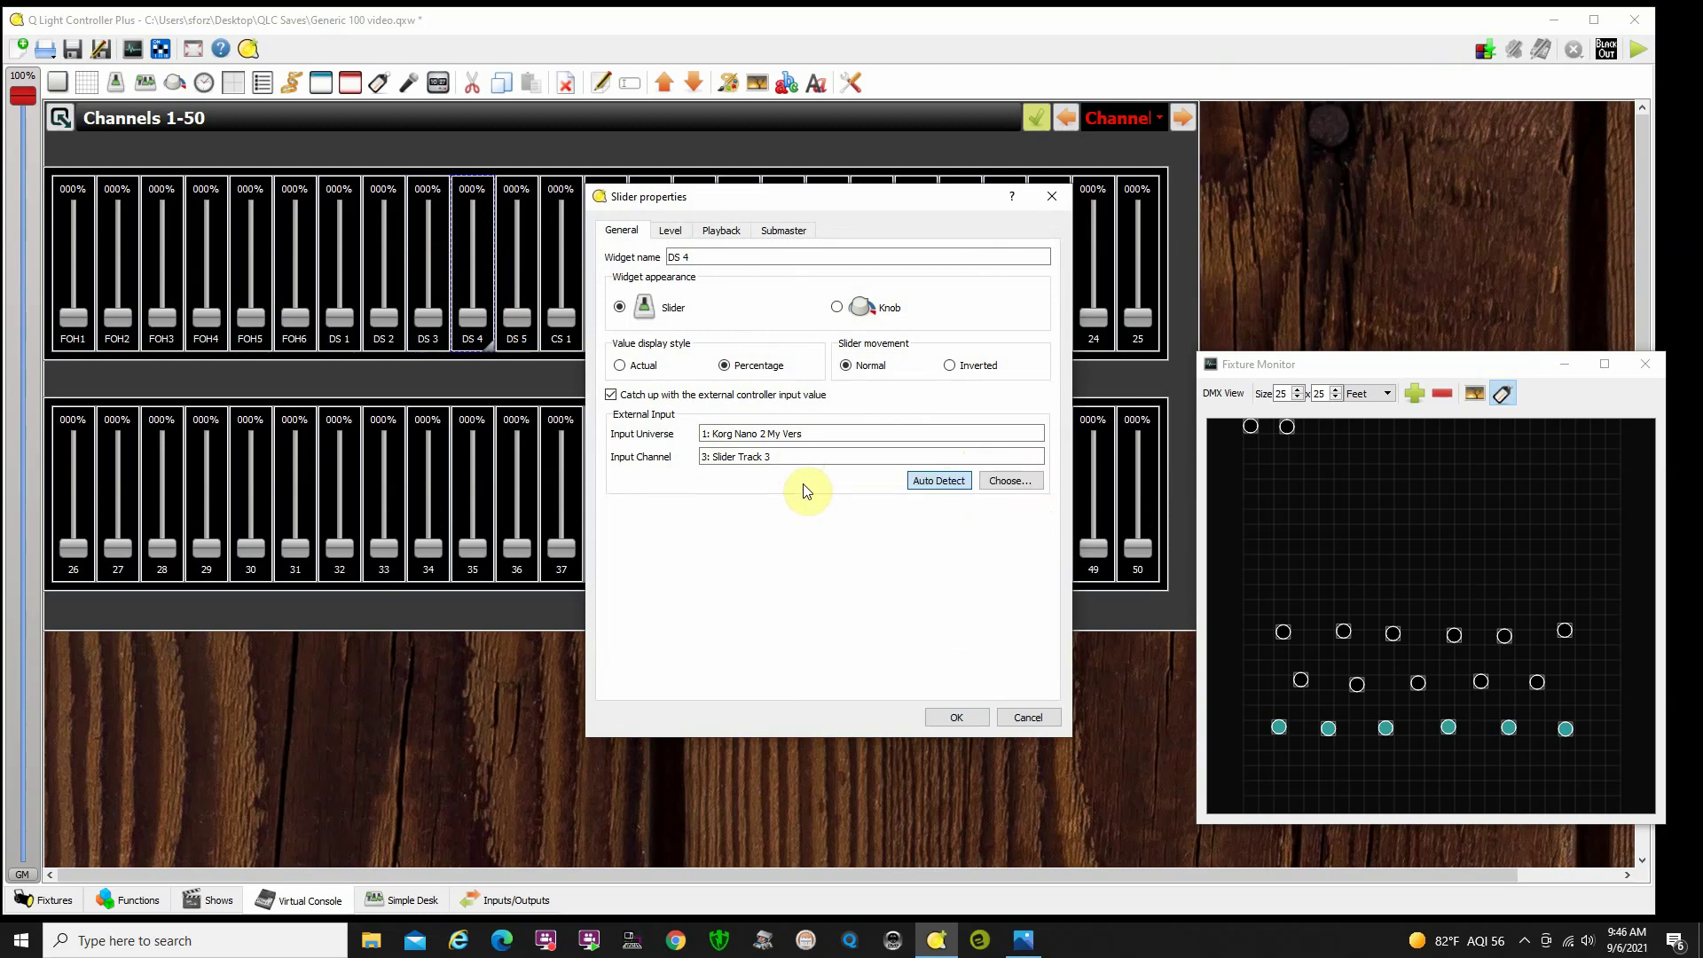
{"action": "left_click", "coordinate": [970, 718]}
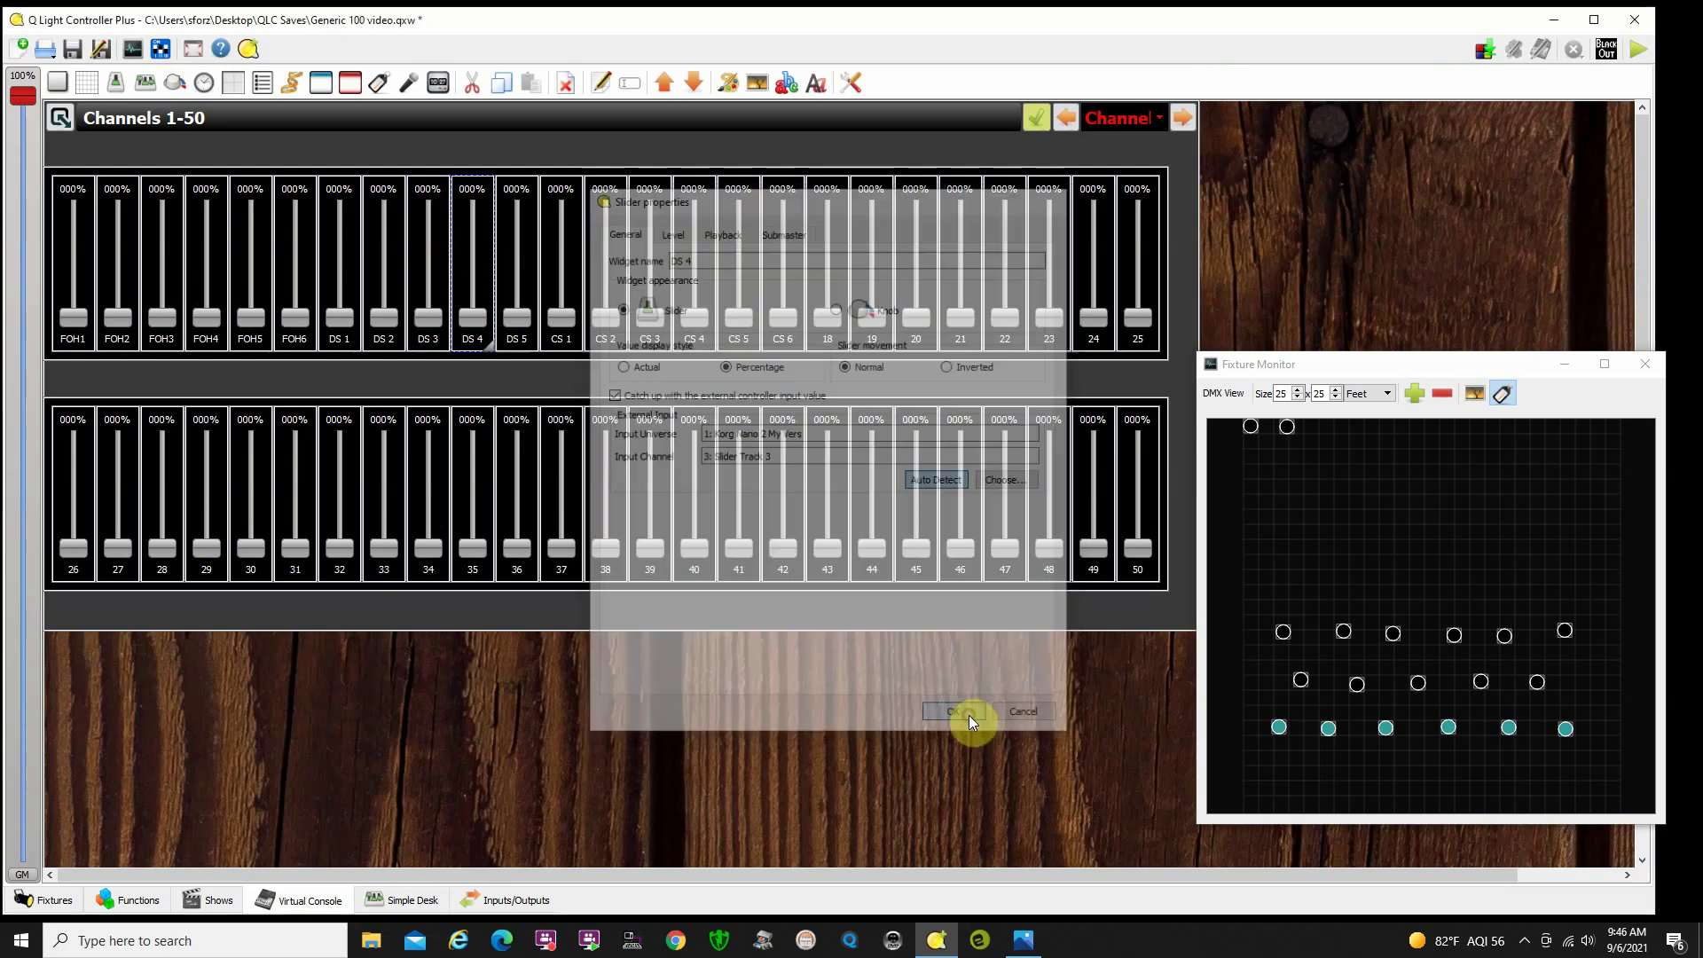
- Auto-detect Slider Track 3 of Korg Nano 2 My Vers as the DS 5 slider's external input
{"action": "double_click", "coordinate": [526, 283]}
{"action": "left_click", "coordinate": [931, 482]}
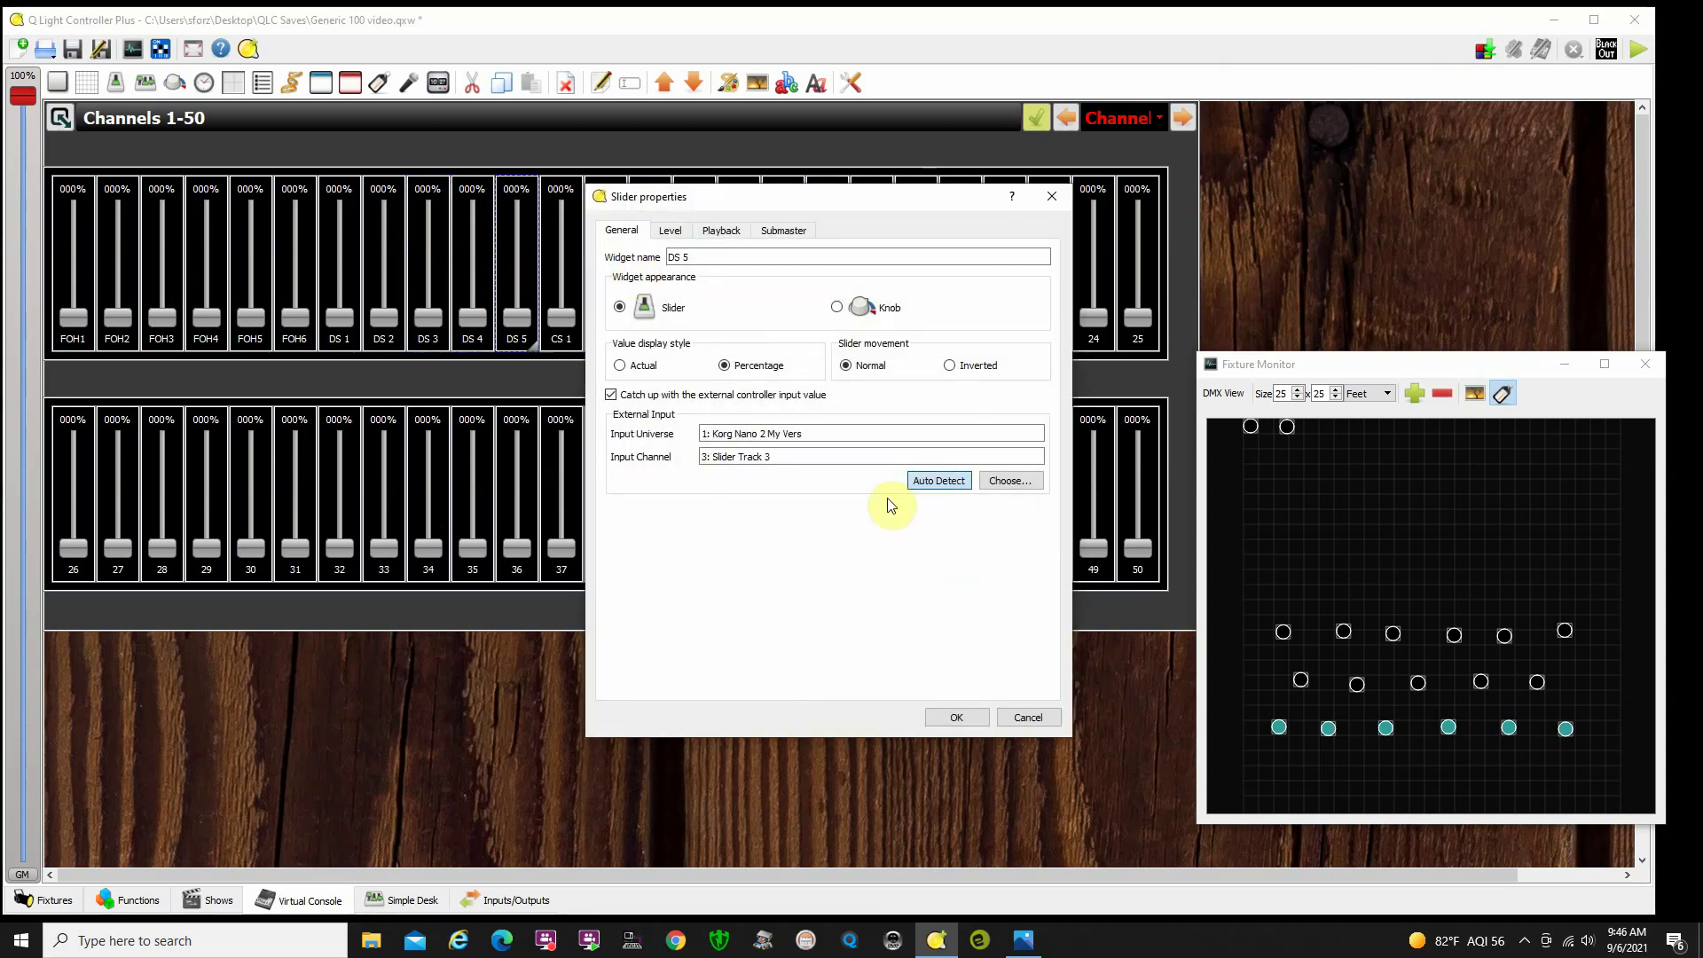
{"action": "left_click", "coordinate": [955, 715]}
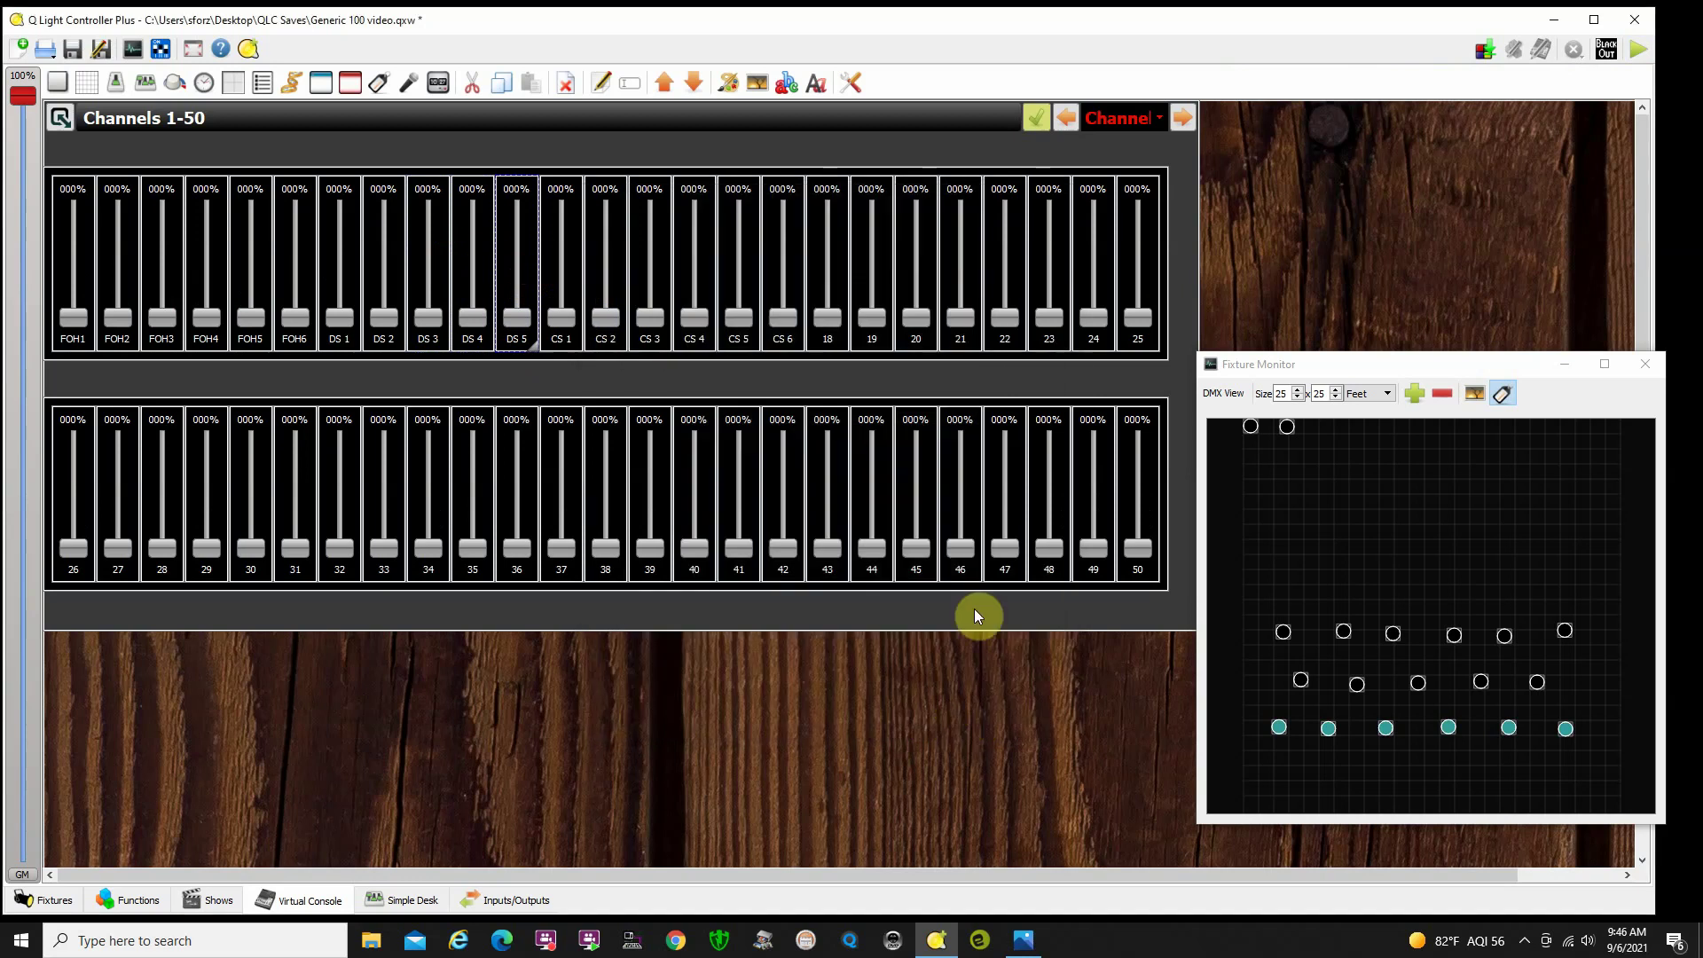
- Start operate mode and examine the input profile list for Universe 1, including the Korg Nano 2 My Vers entry
{"action": "left_click", "coordinate": [1638, 51]}
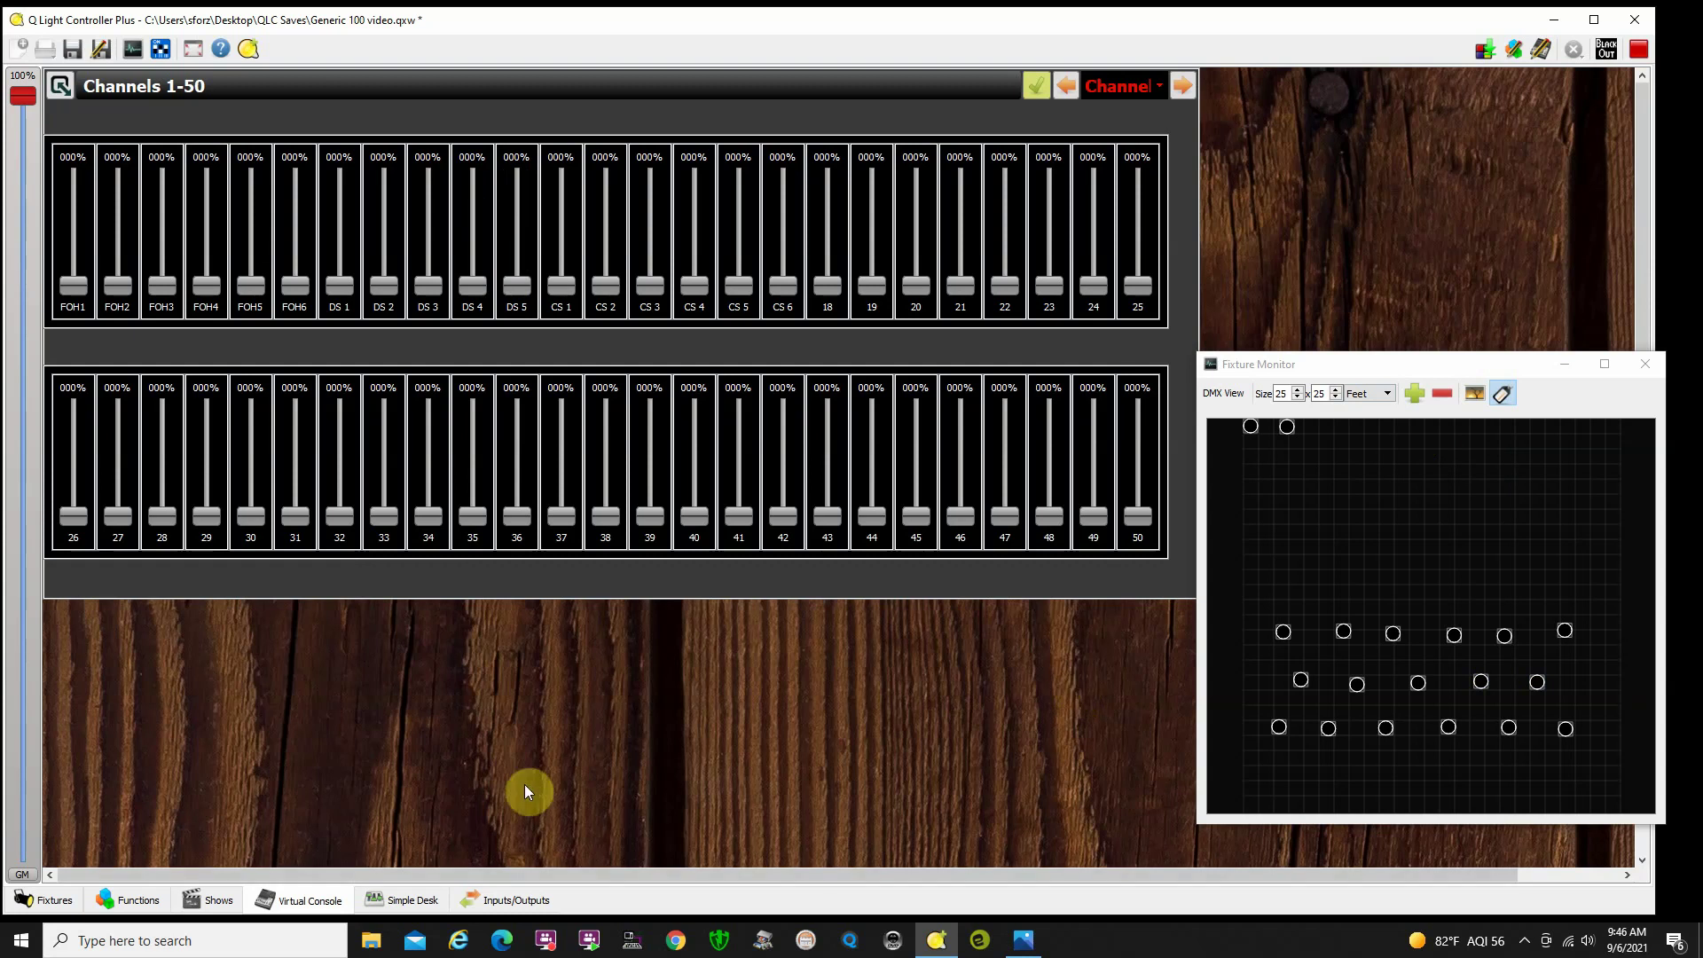
{"action": "left_click", "coordinate": [519, 901]}
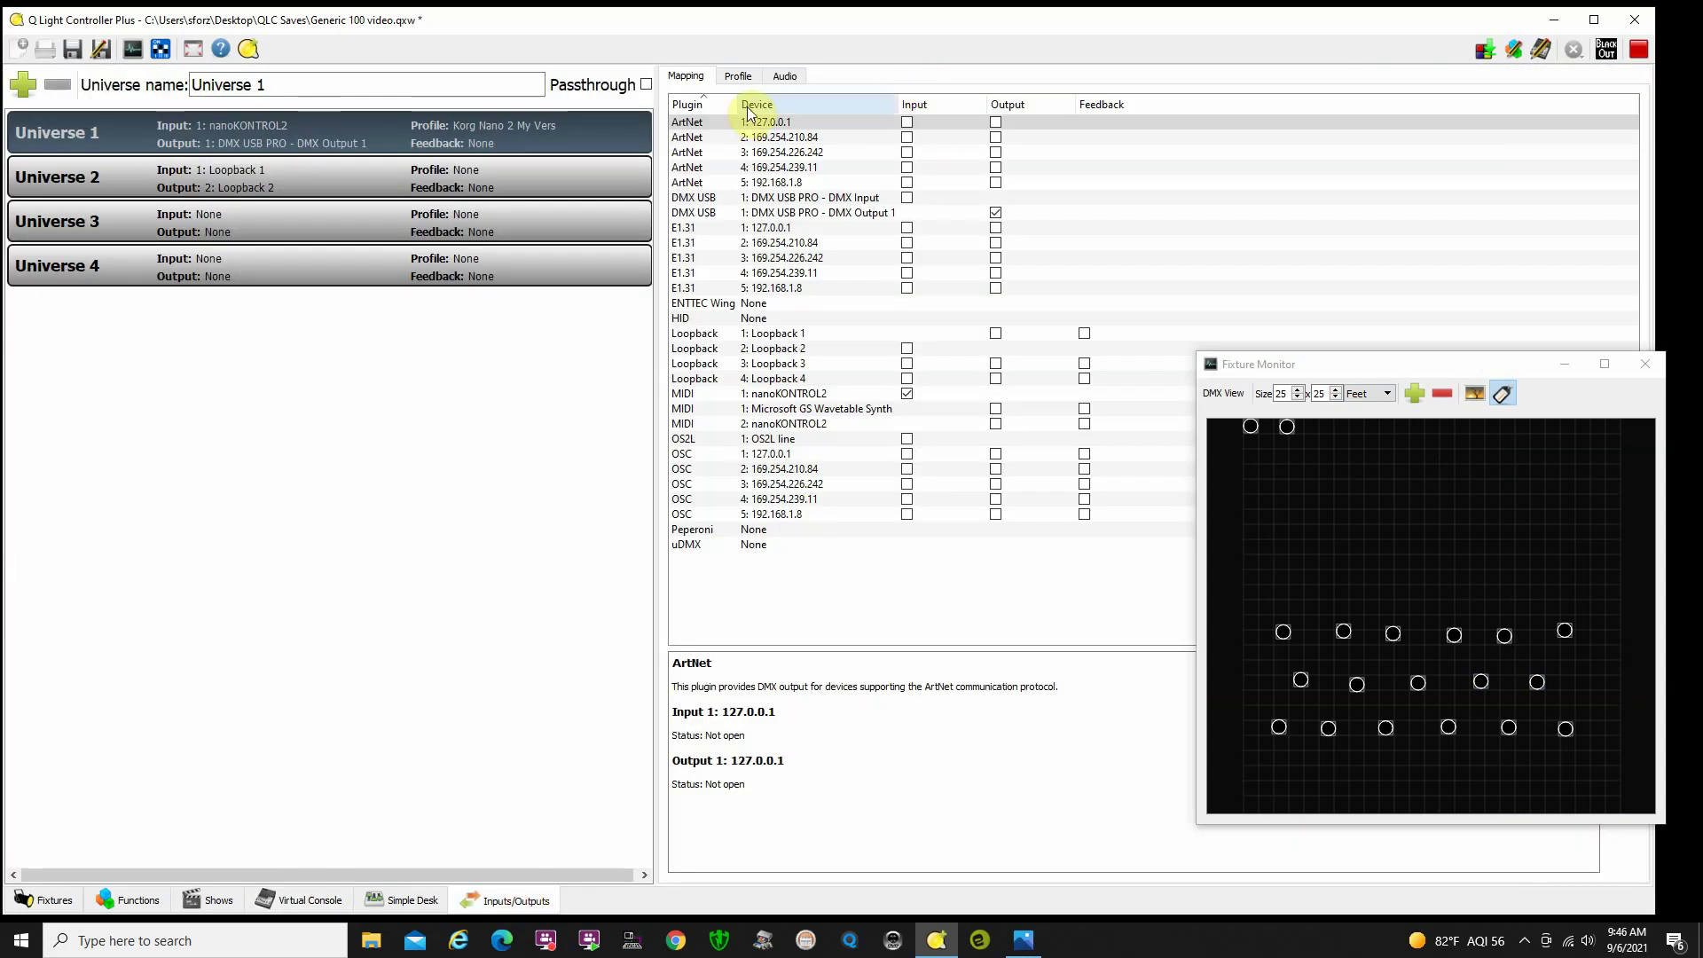
{"action": "left_click", "coordinate": [739, 77]}
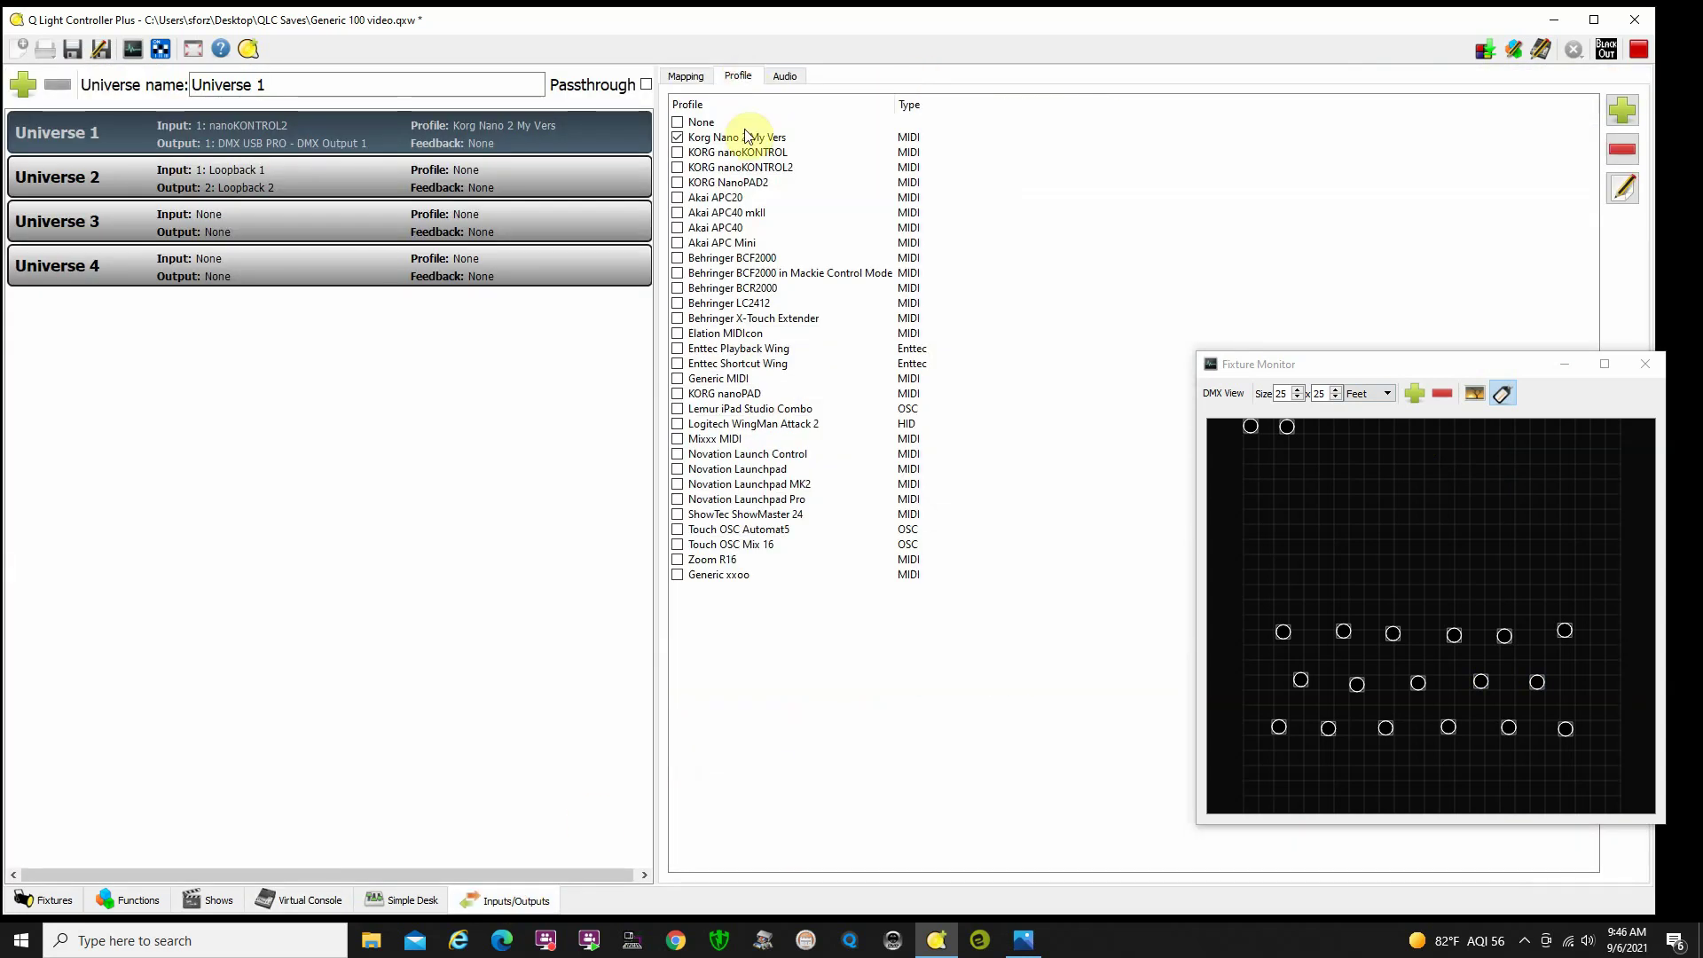
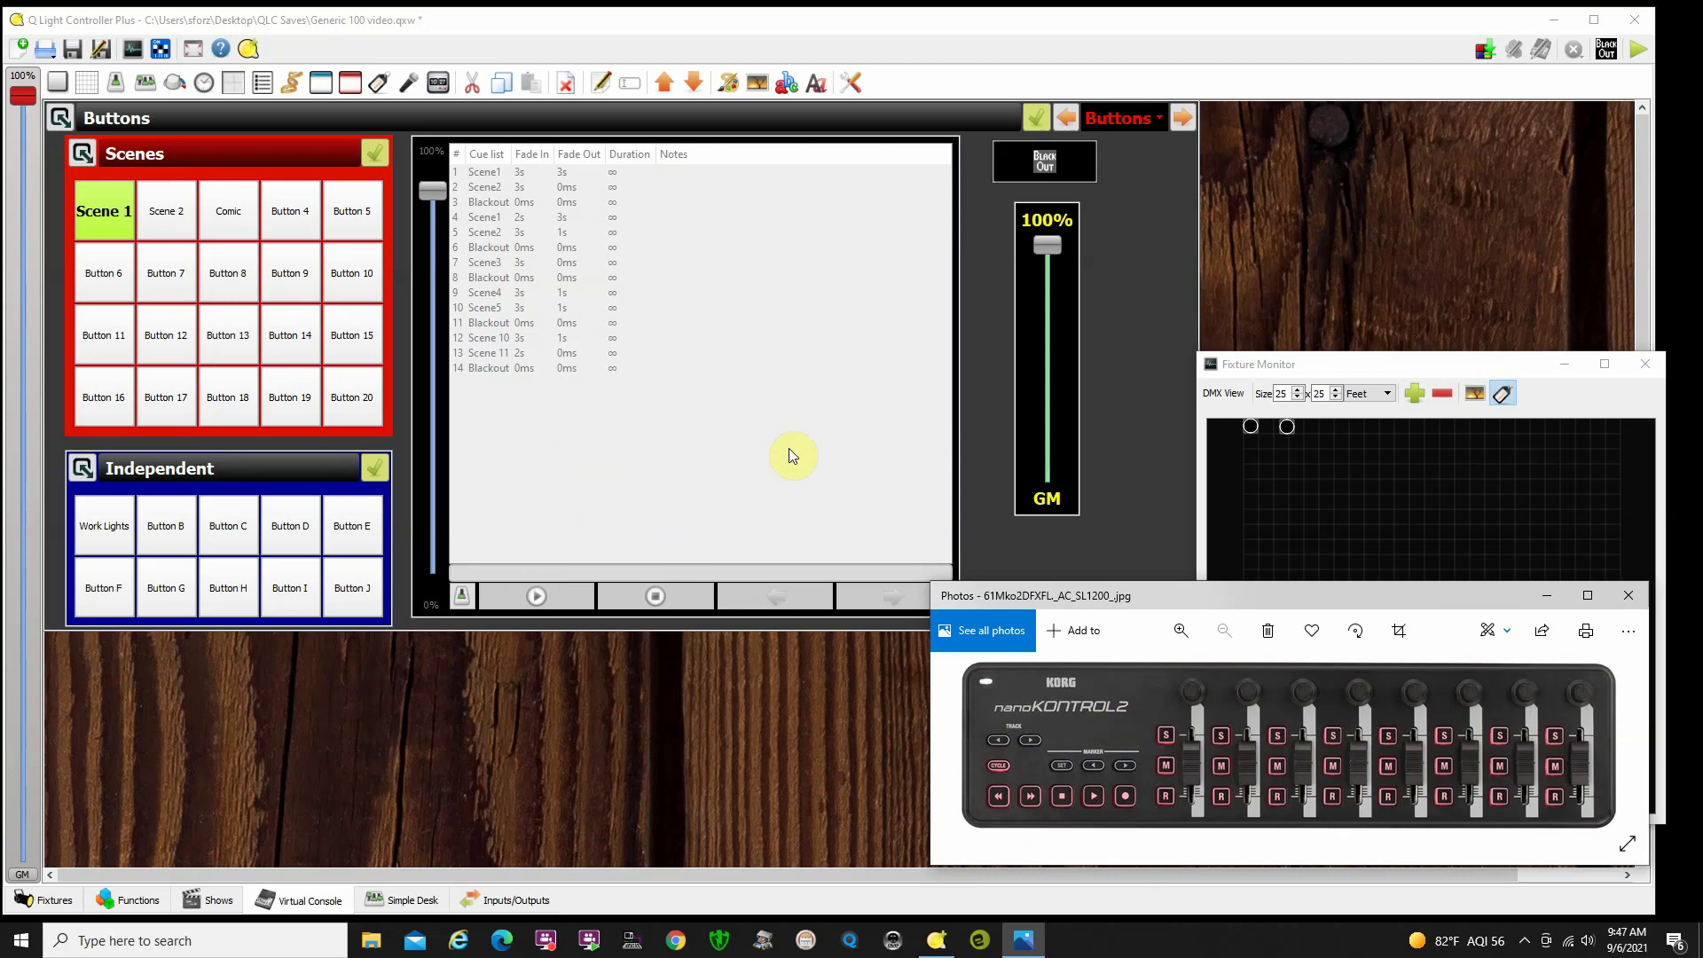
- Assign the cue list's play/pause control to channel 132: Play of the Korg Nano 2 My Vers profile
{"action": "double_click", "coordinate": [646, 434]}
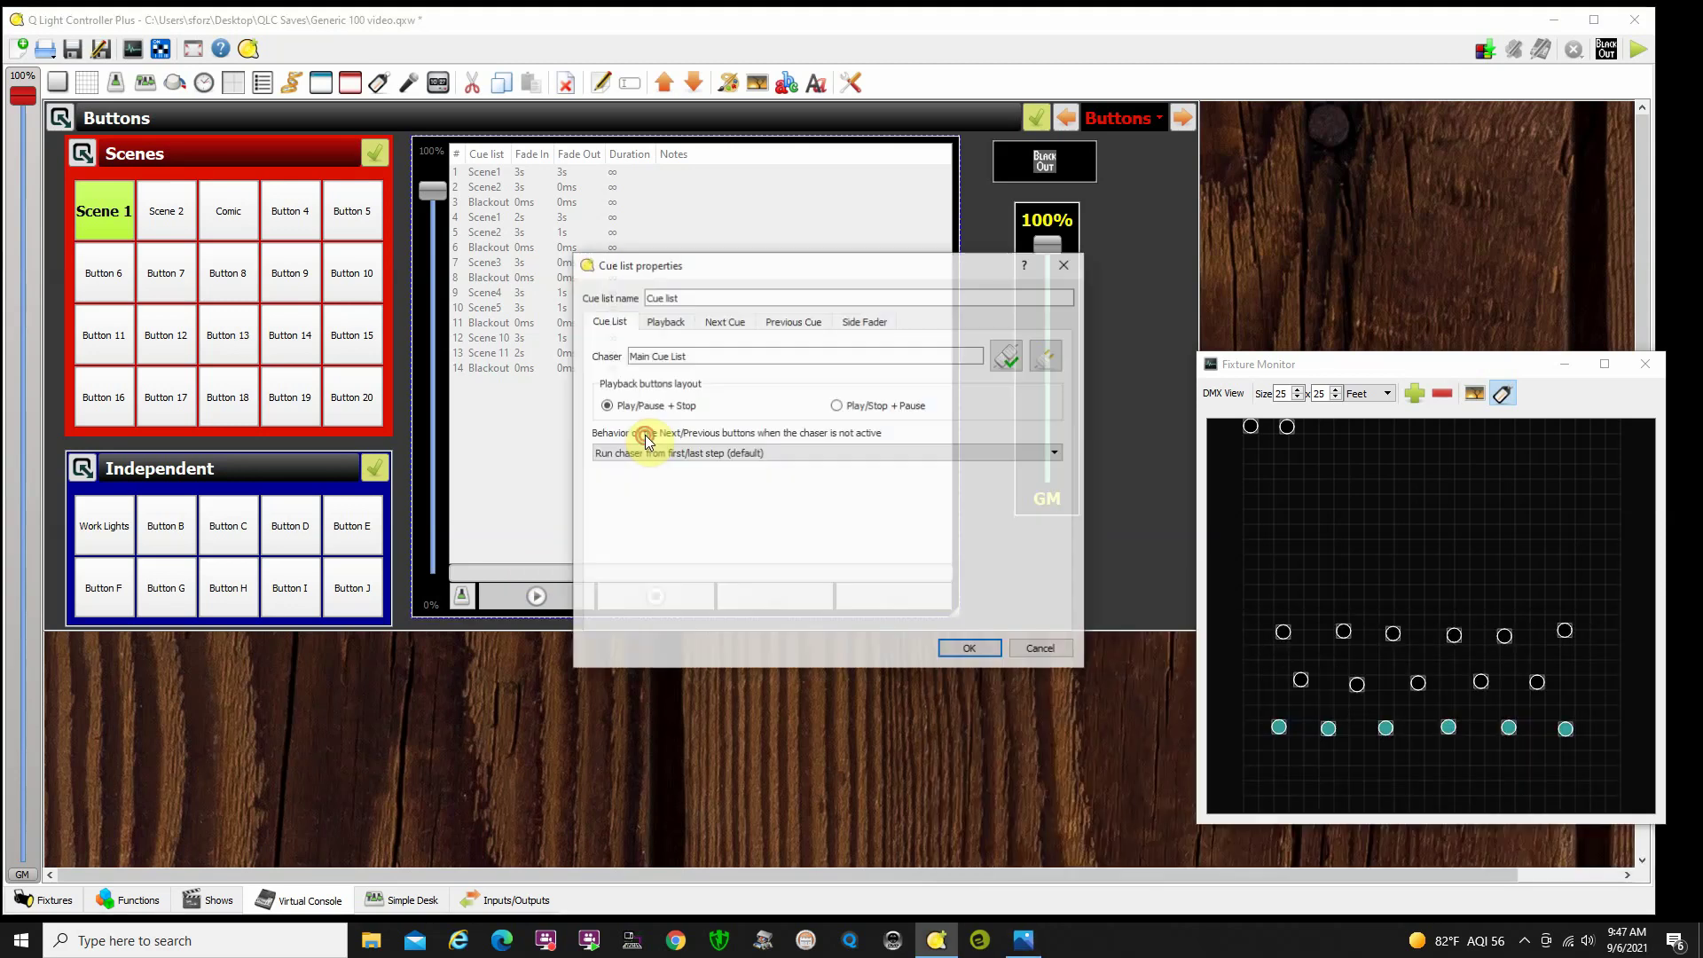
{"action": "left_click", "coordinate": [665, 322]}
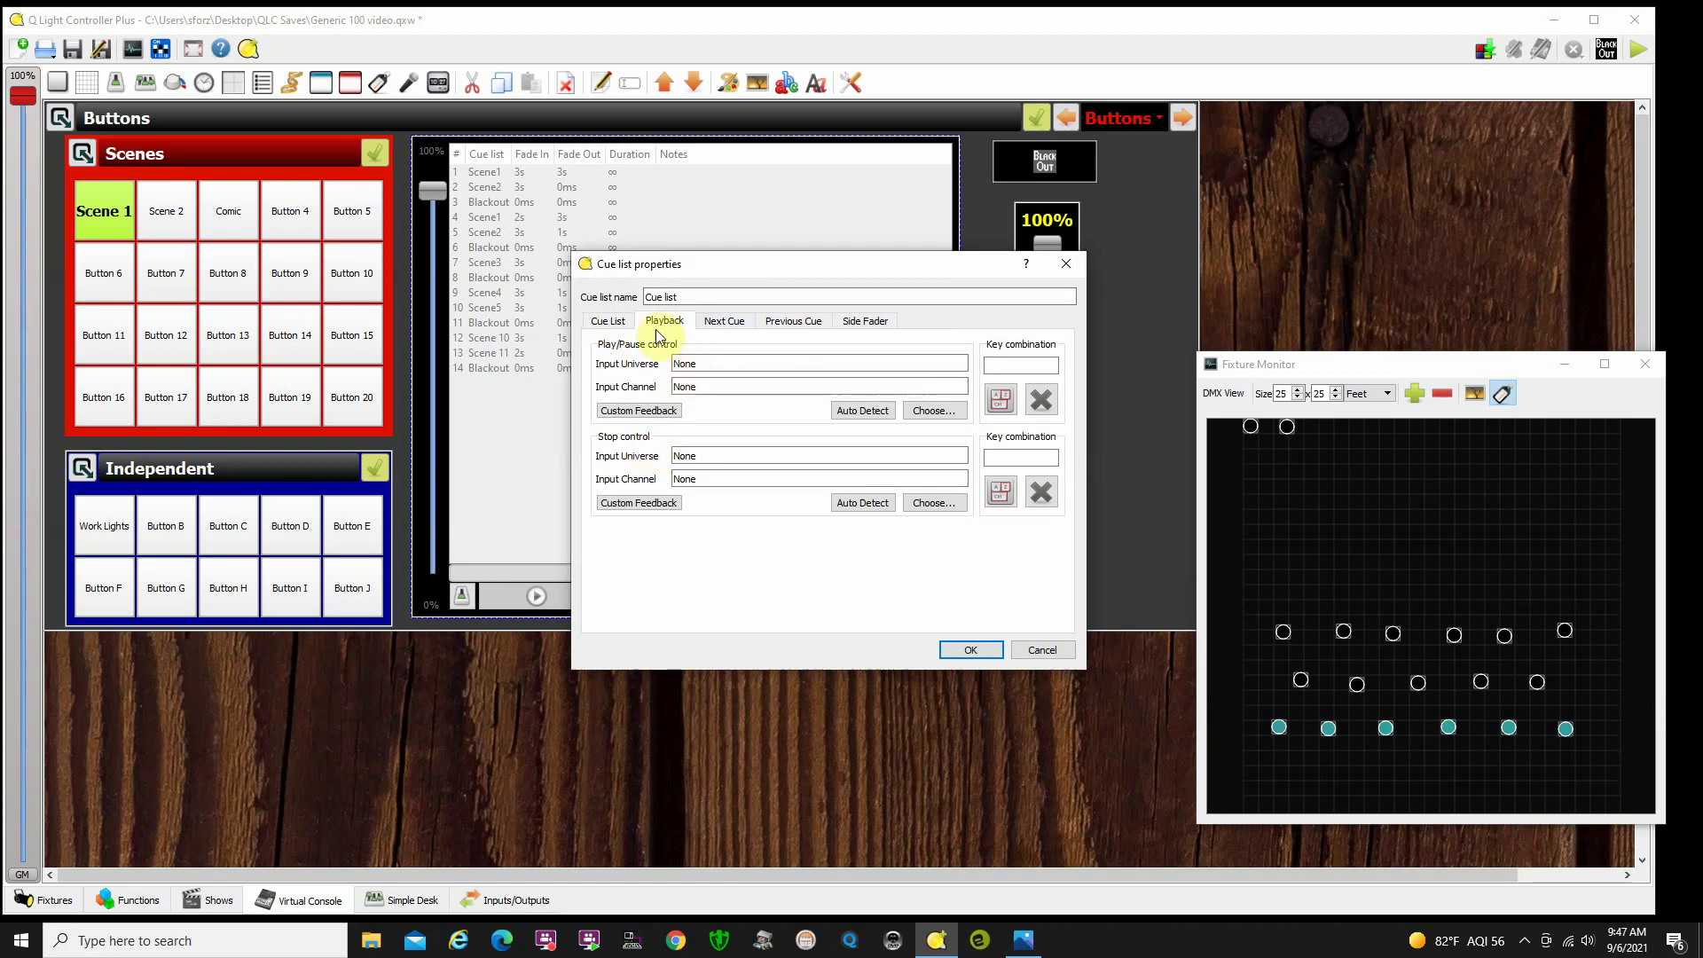
{"action": "left_click", "coordinate": [934, 412]}
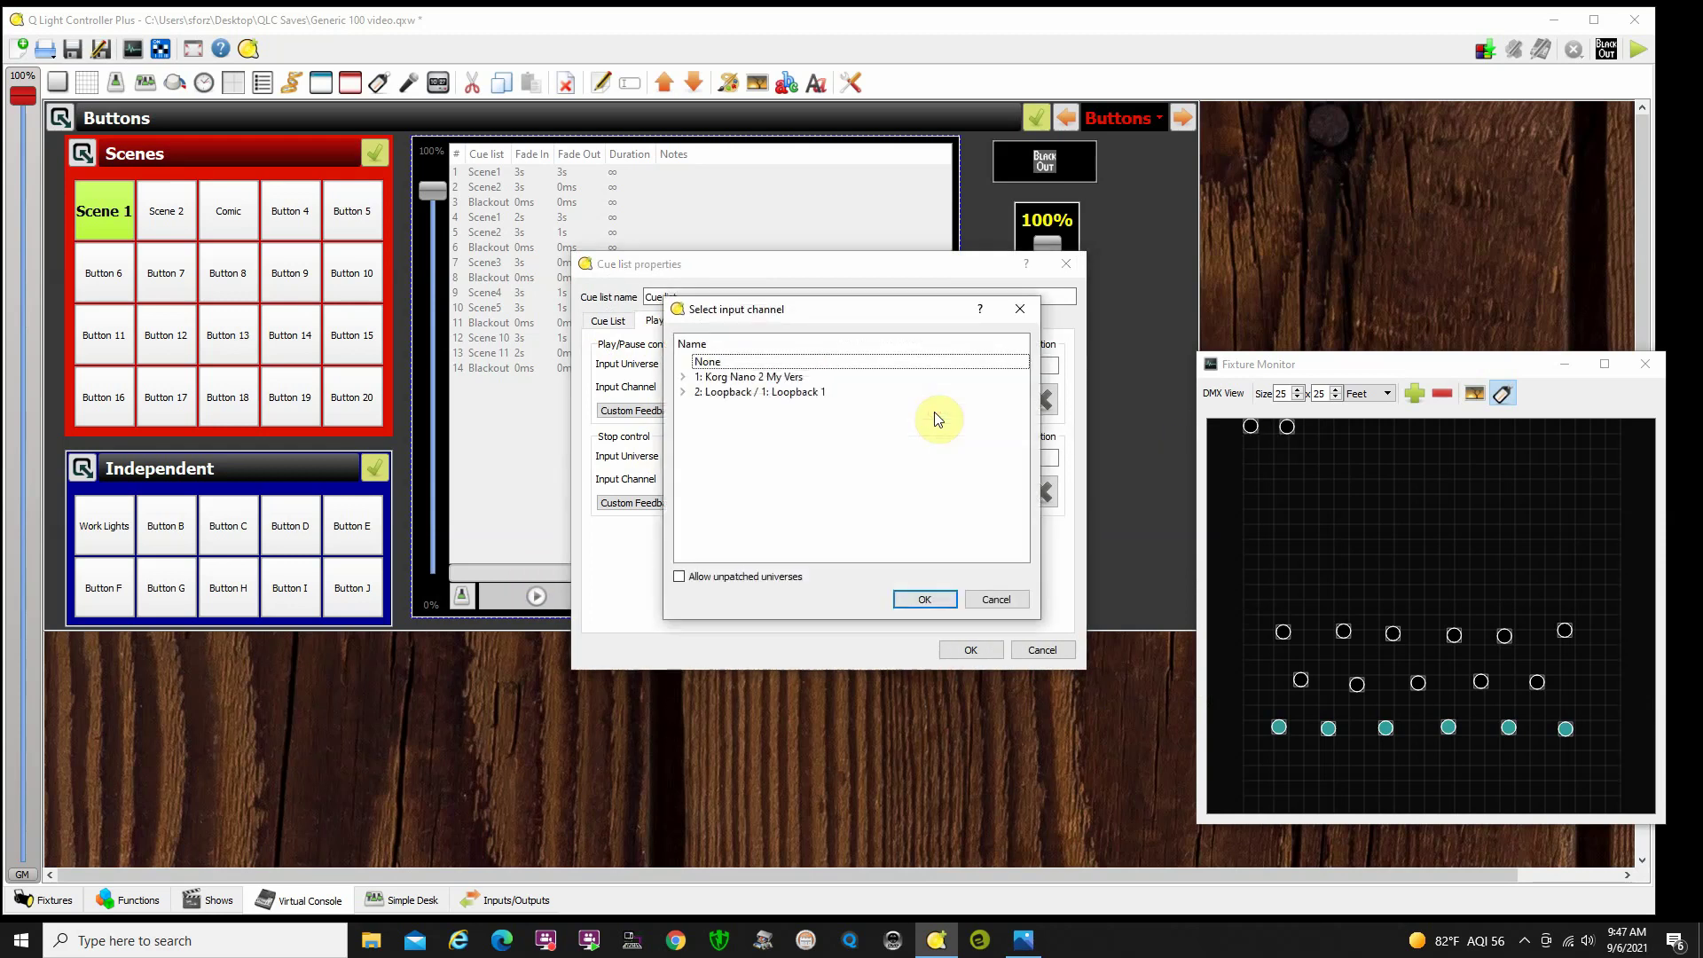
{"action": "left_click", "coordinate": [683, 377]}
{"action": "left_click_drag", "start_coordinate": [1022, 377], "coordinate": [1035, 452]}
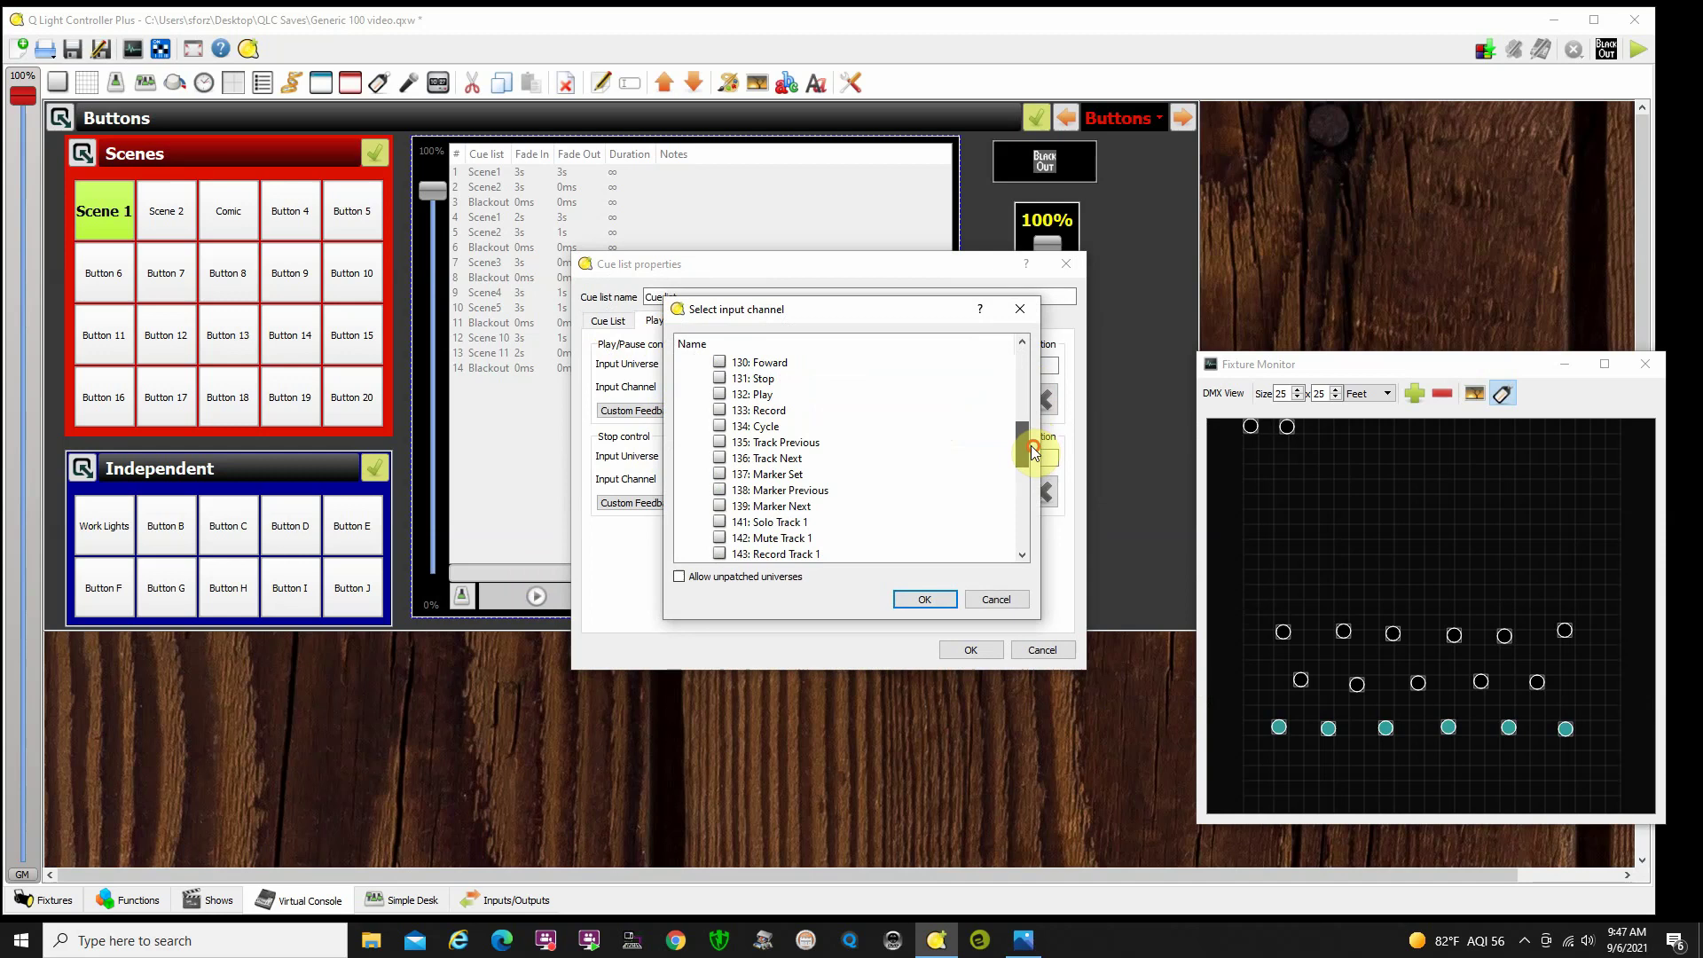
{"action": "left_click", "coordinate": [797, 396]}
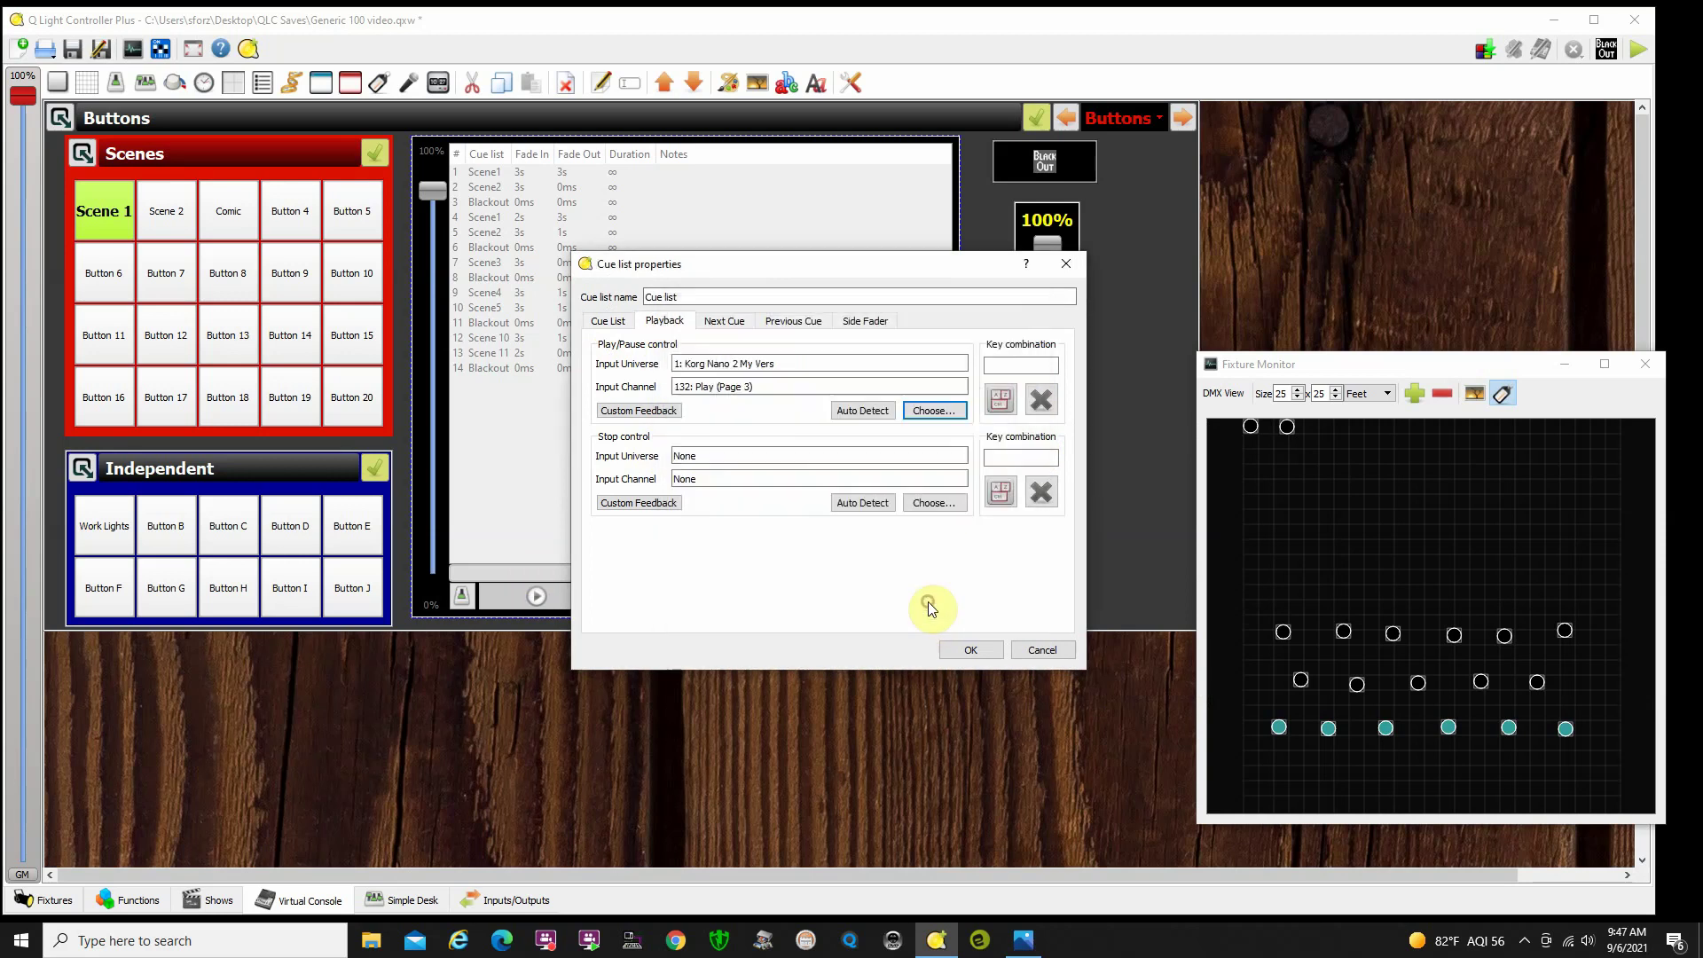
{"action": "left_click", "coordinate": [926, 600]}
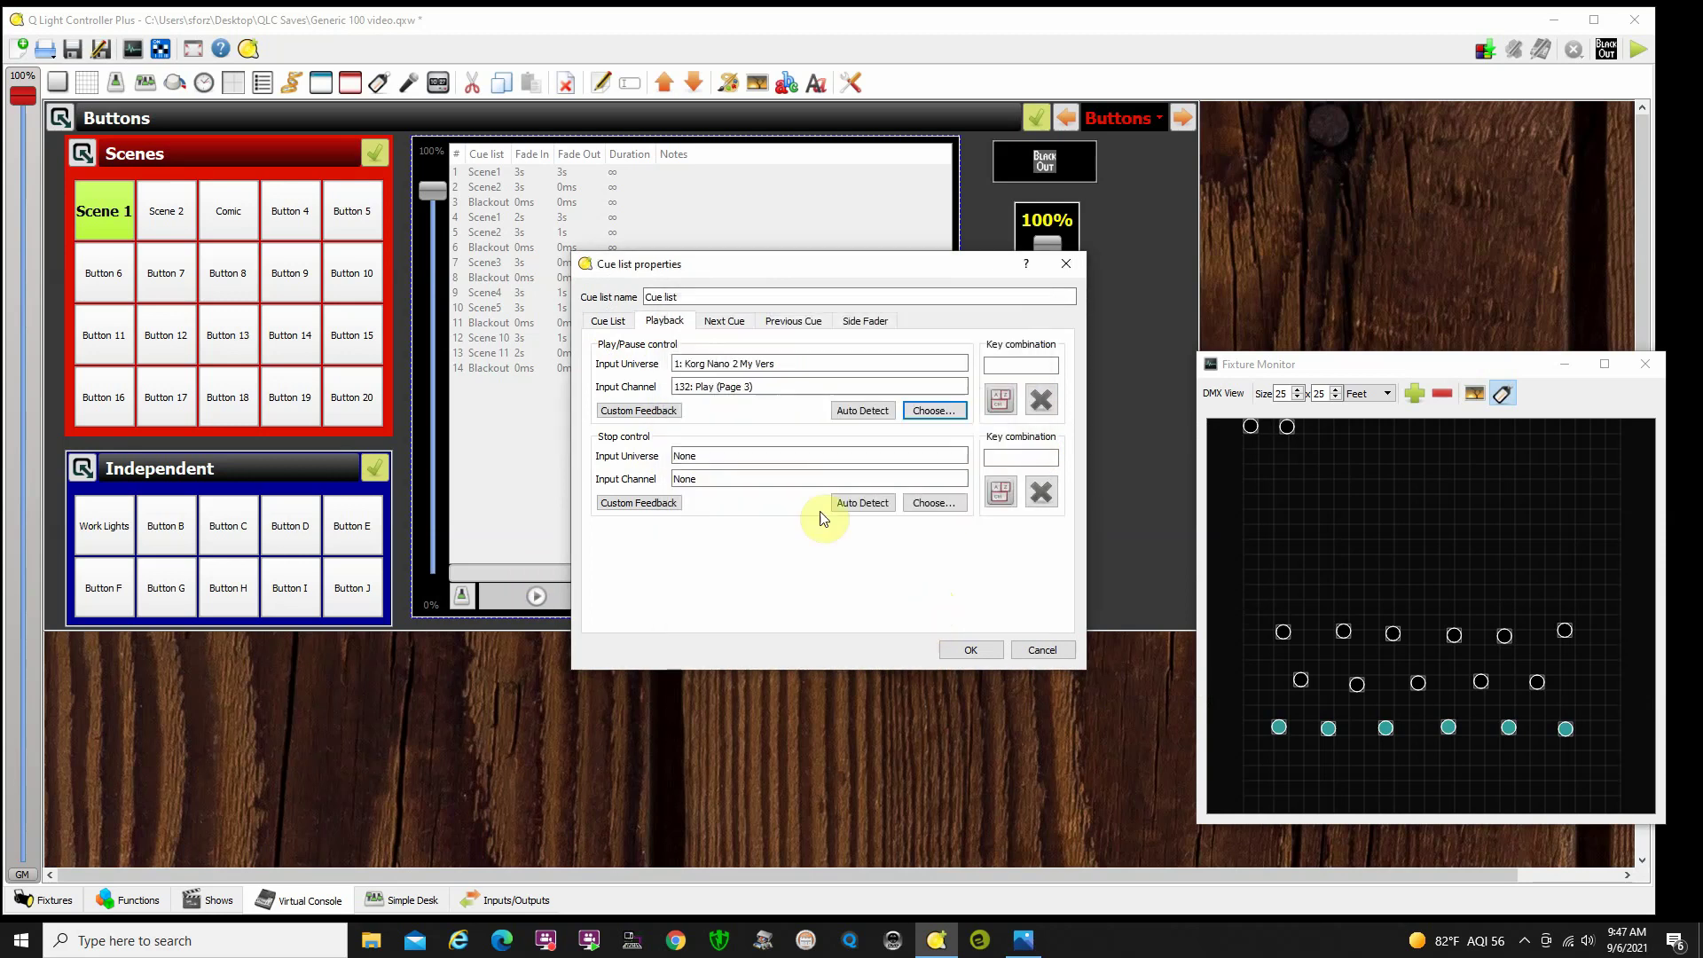
- Assign the cue list's stop control to channel 131: Stop of the Korg Nano 2 My Vers profile
{"action": "left_click", "coordinate": [938, 504]}
{"action": "left_click", "coordinate": [686, 384]}
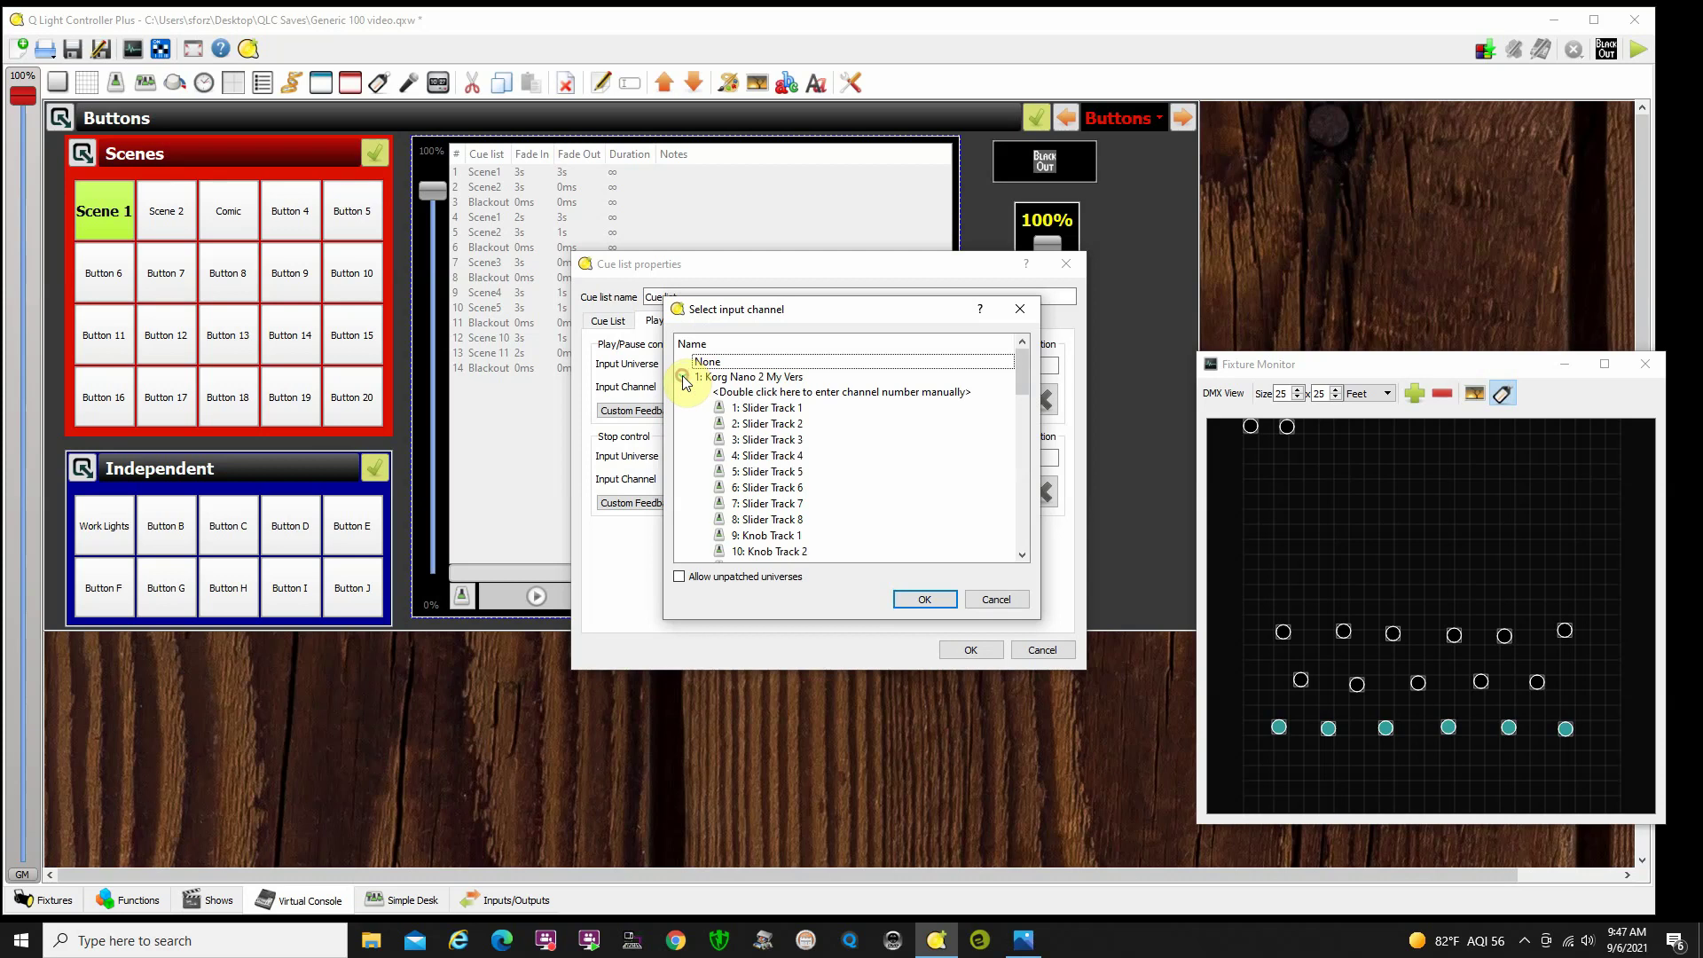
{"action": "left_click_drag", "start_coordinate": [1025, 373], "coordinate": [1017, 417]}
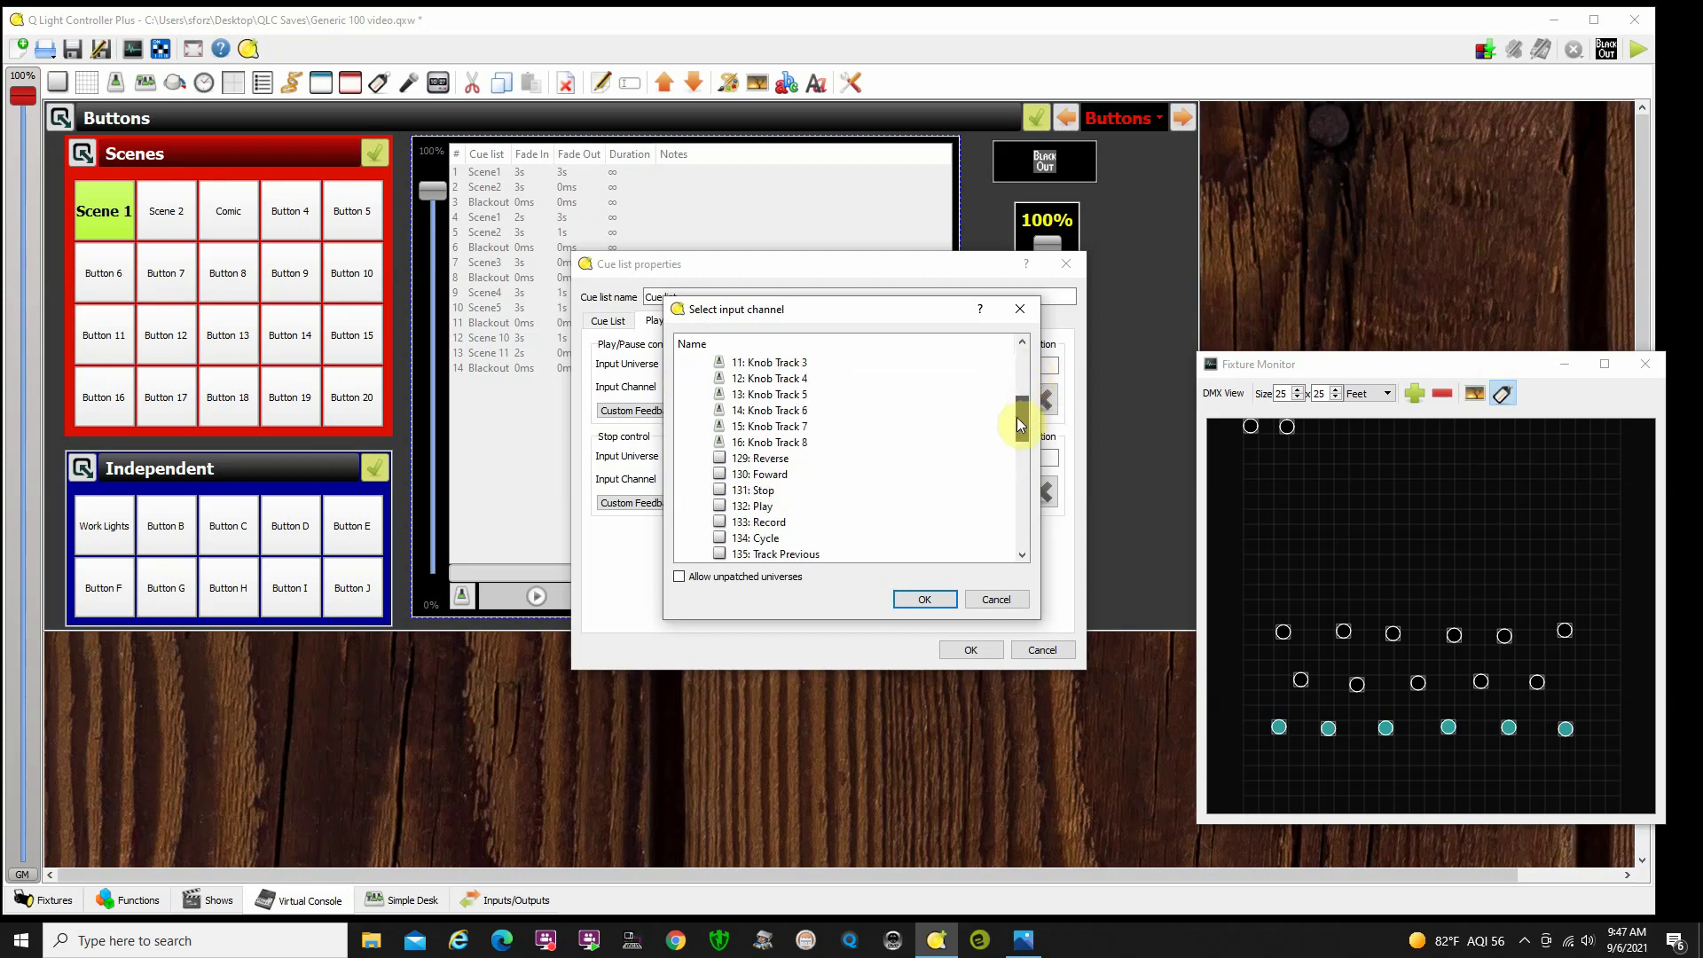
{"action": "left_click", "coordinate": [759, 493]}
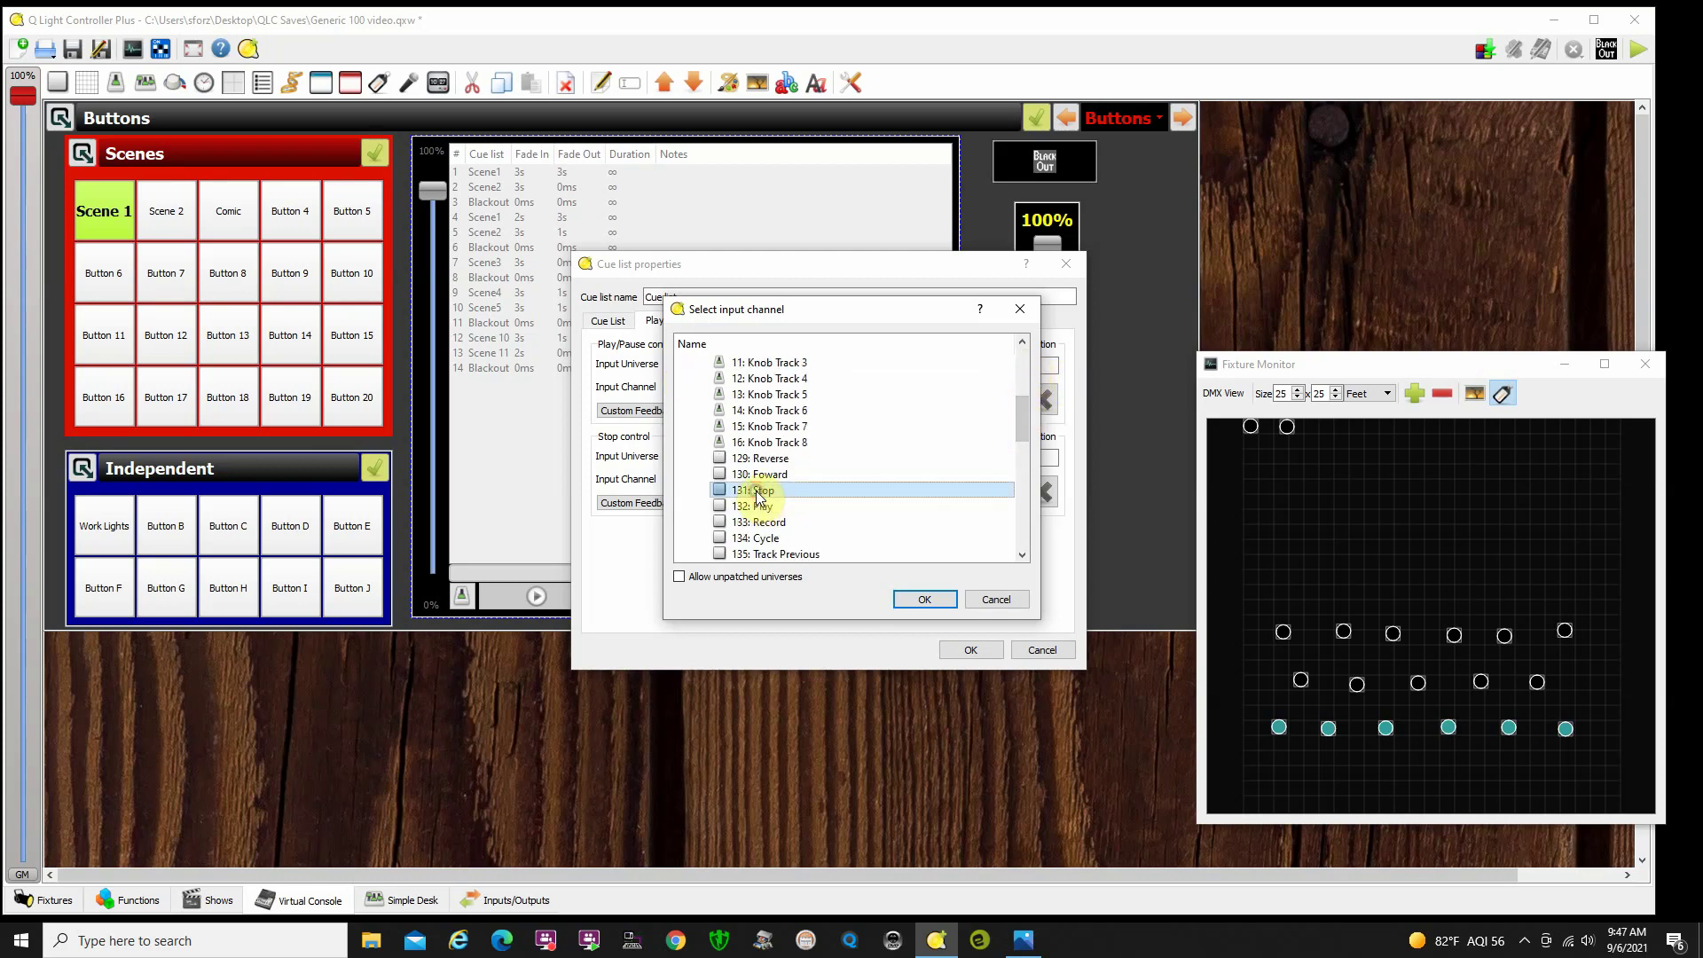
{"action": "left_click", "coordinate": [926, 599]}
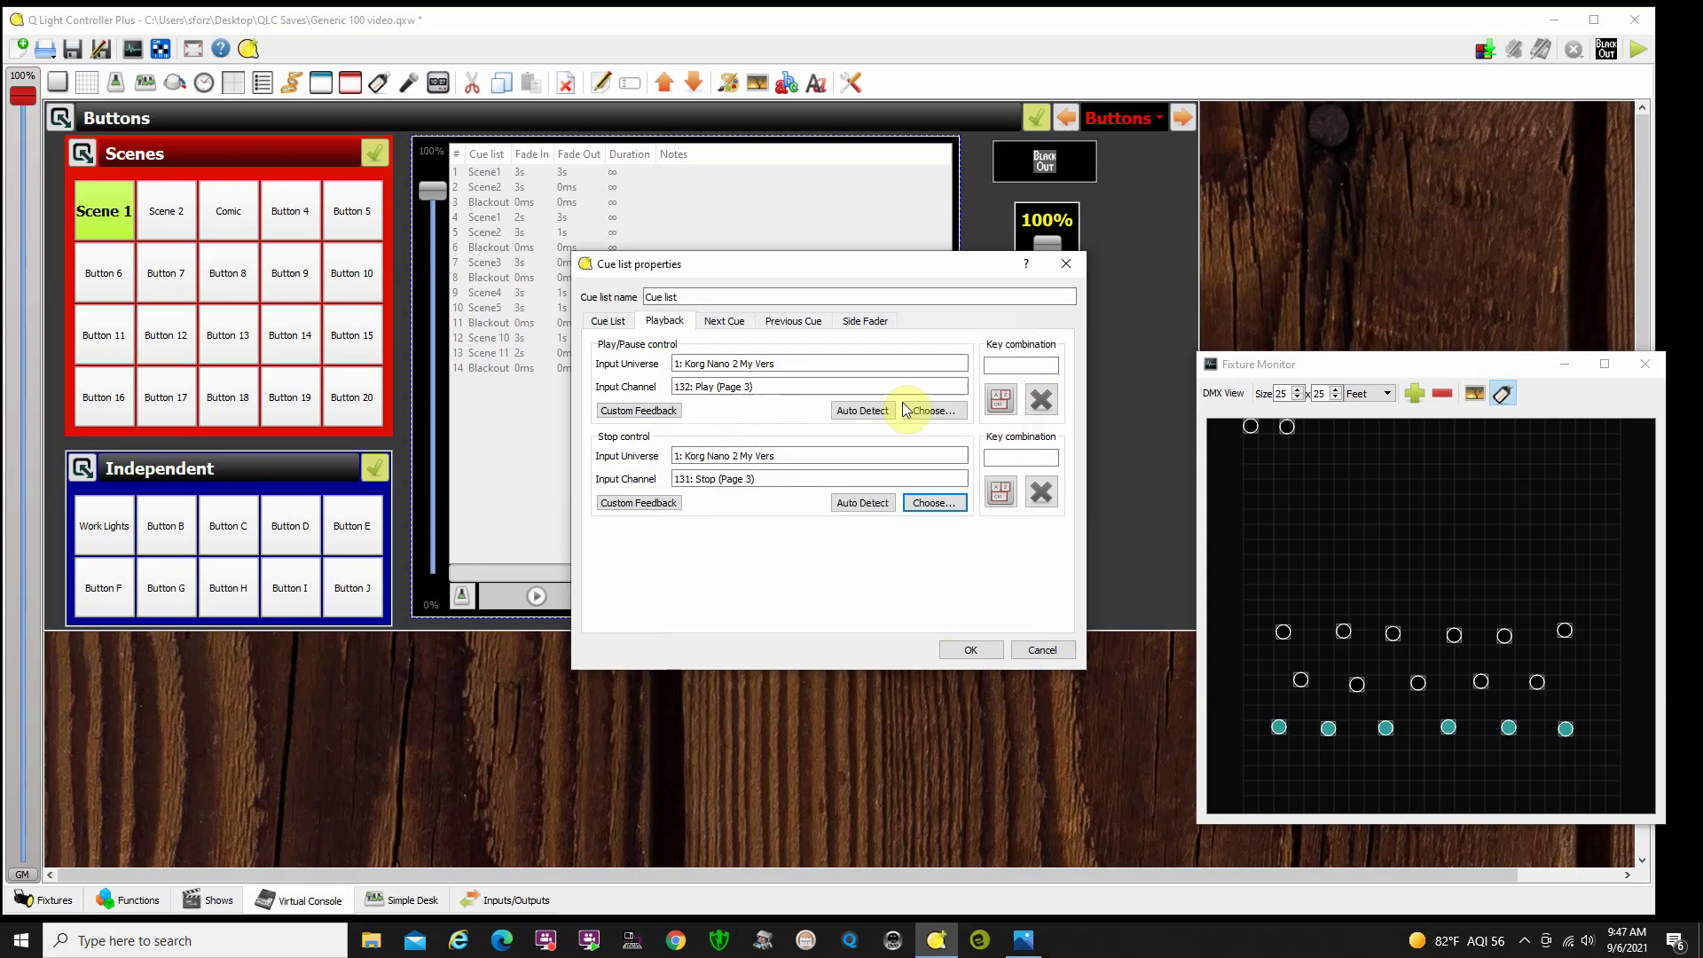
- Set the cue list's next cue input to channel 130: Foward of the Korg Nano 2 My Vers profile
{"action": "left_click", "coordinate": [733, 327]}
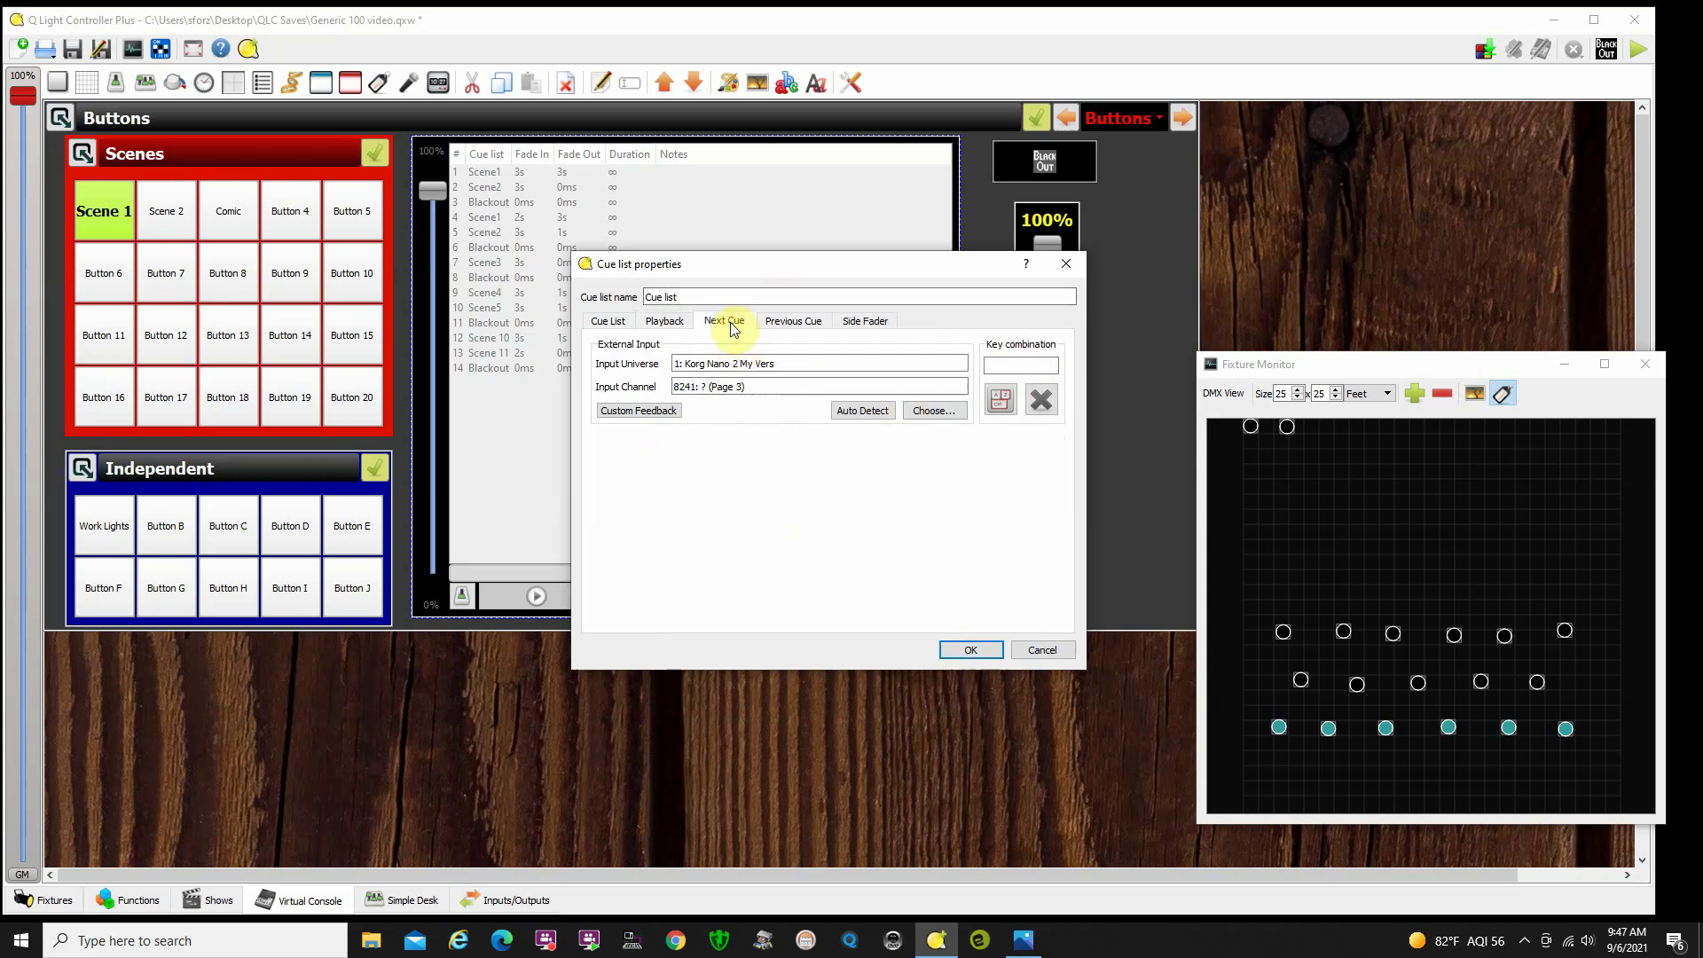
{"action": "left_click", "coordinate": [933, 411]}
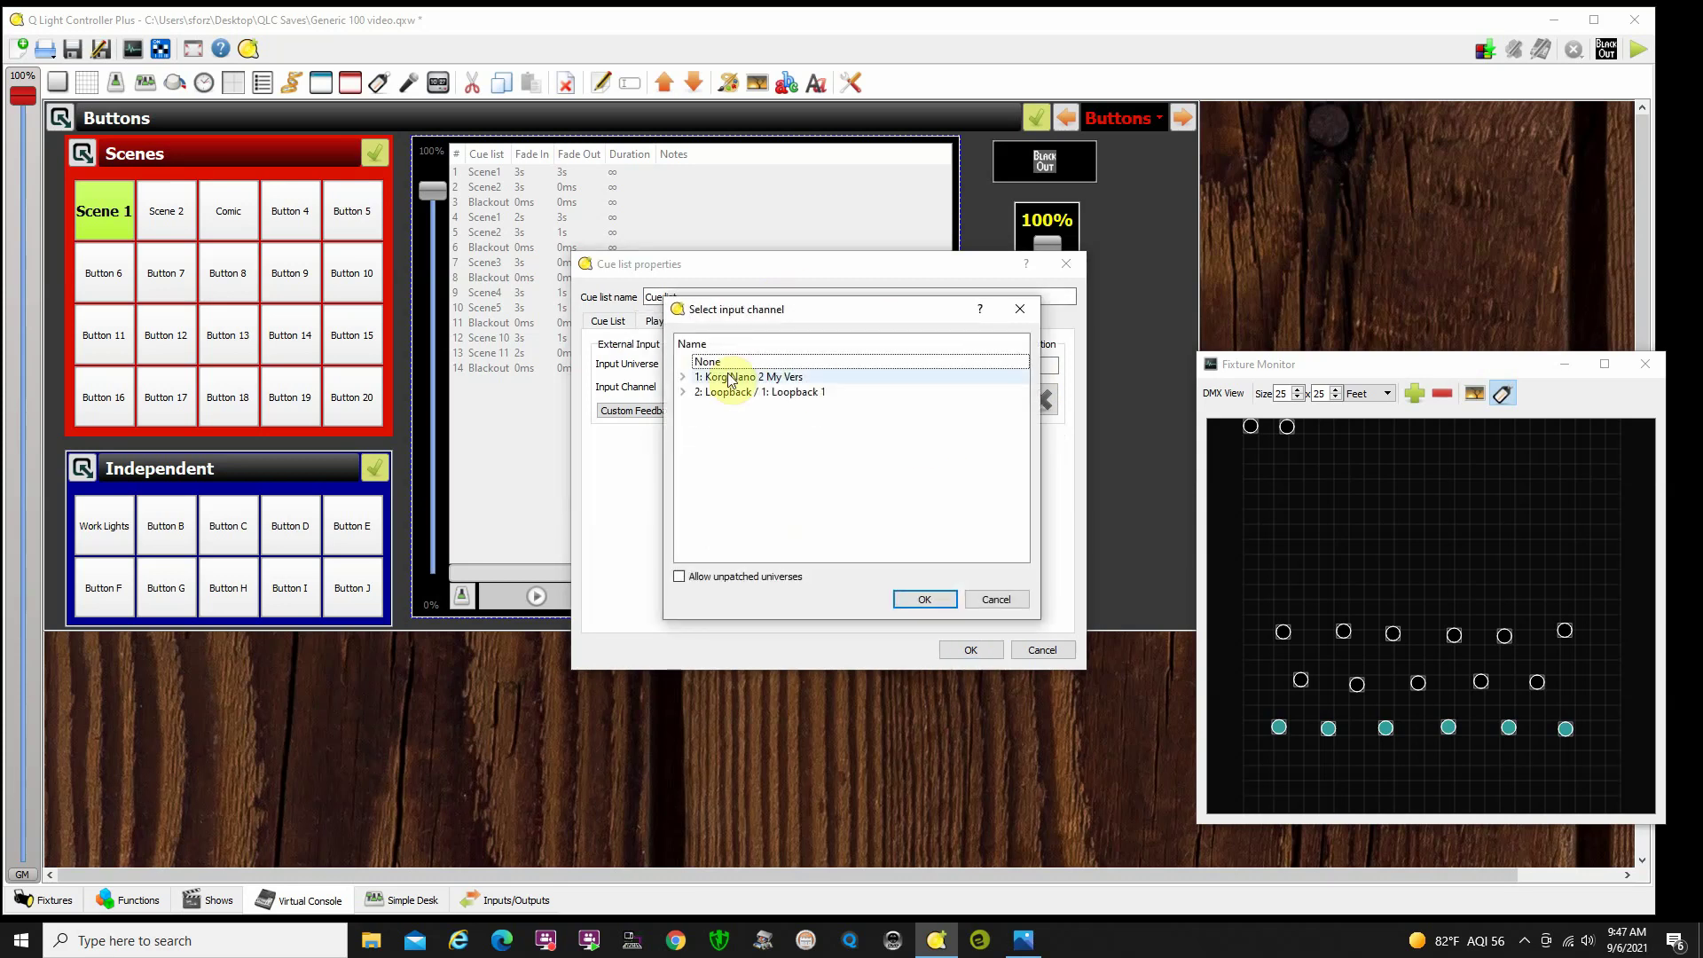
{"action": "left_click", "coordinate": [684, 380]}
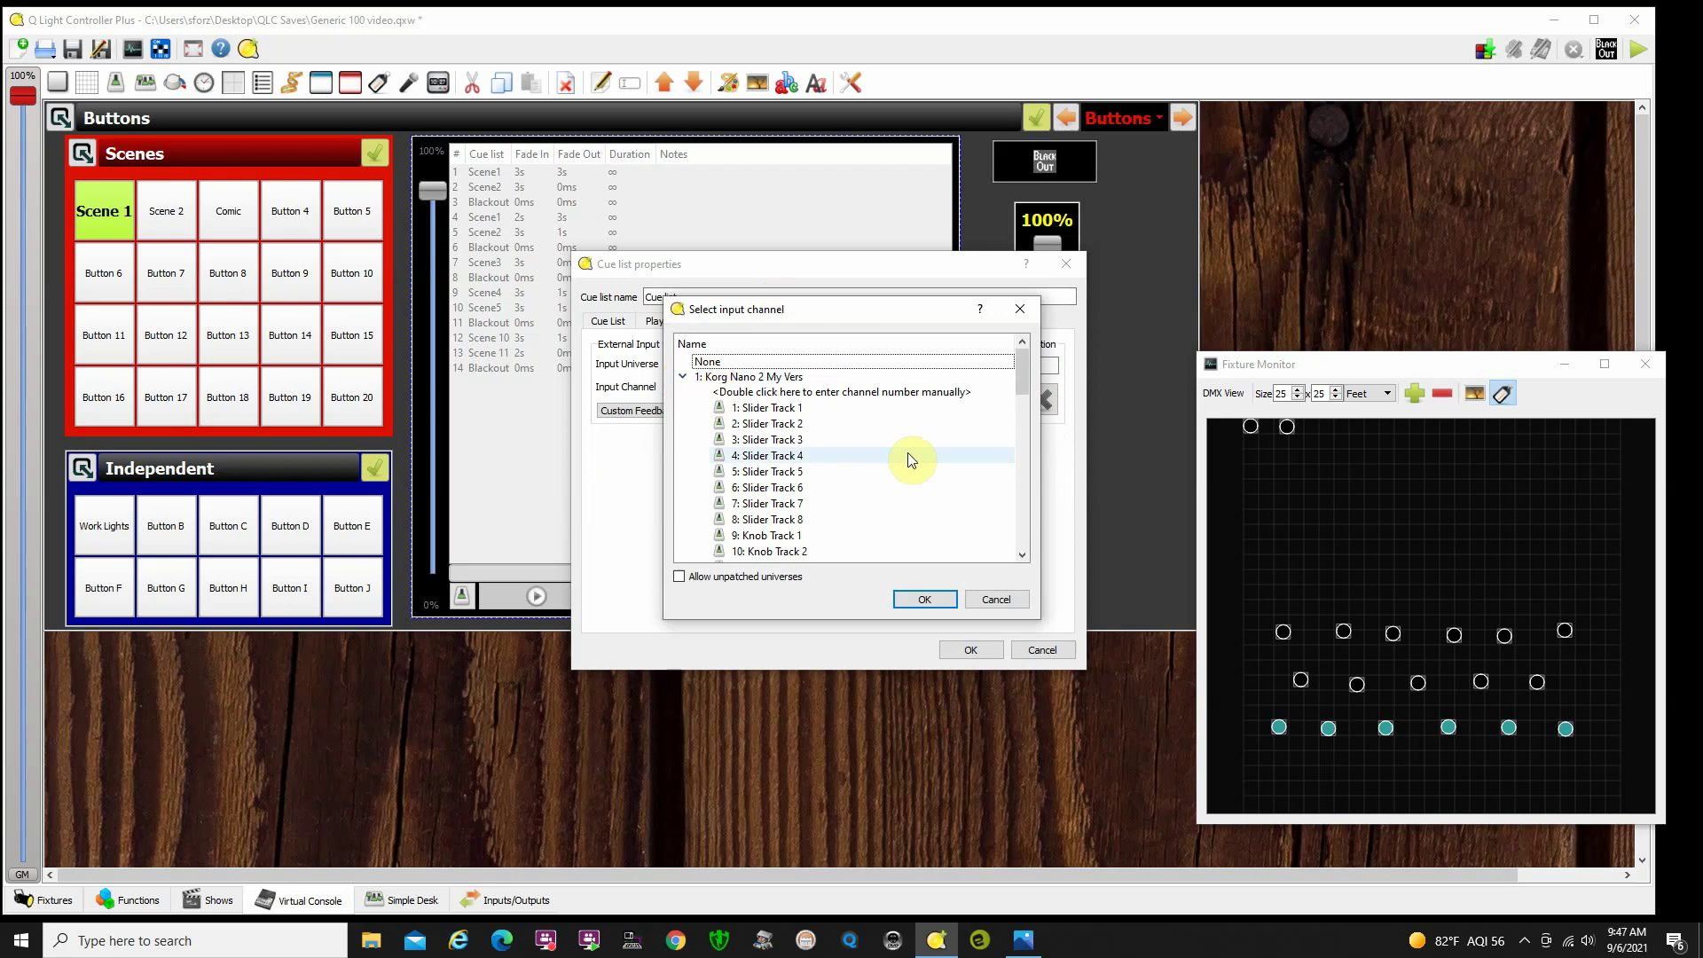
{"action": "scroll", "coordinate": [908, 452], "scroll_direction": "down", "scroll_amount": 4}
{"action": "left_click", "coordinate": [759, 490]}
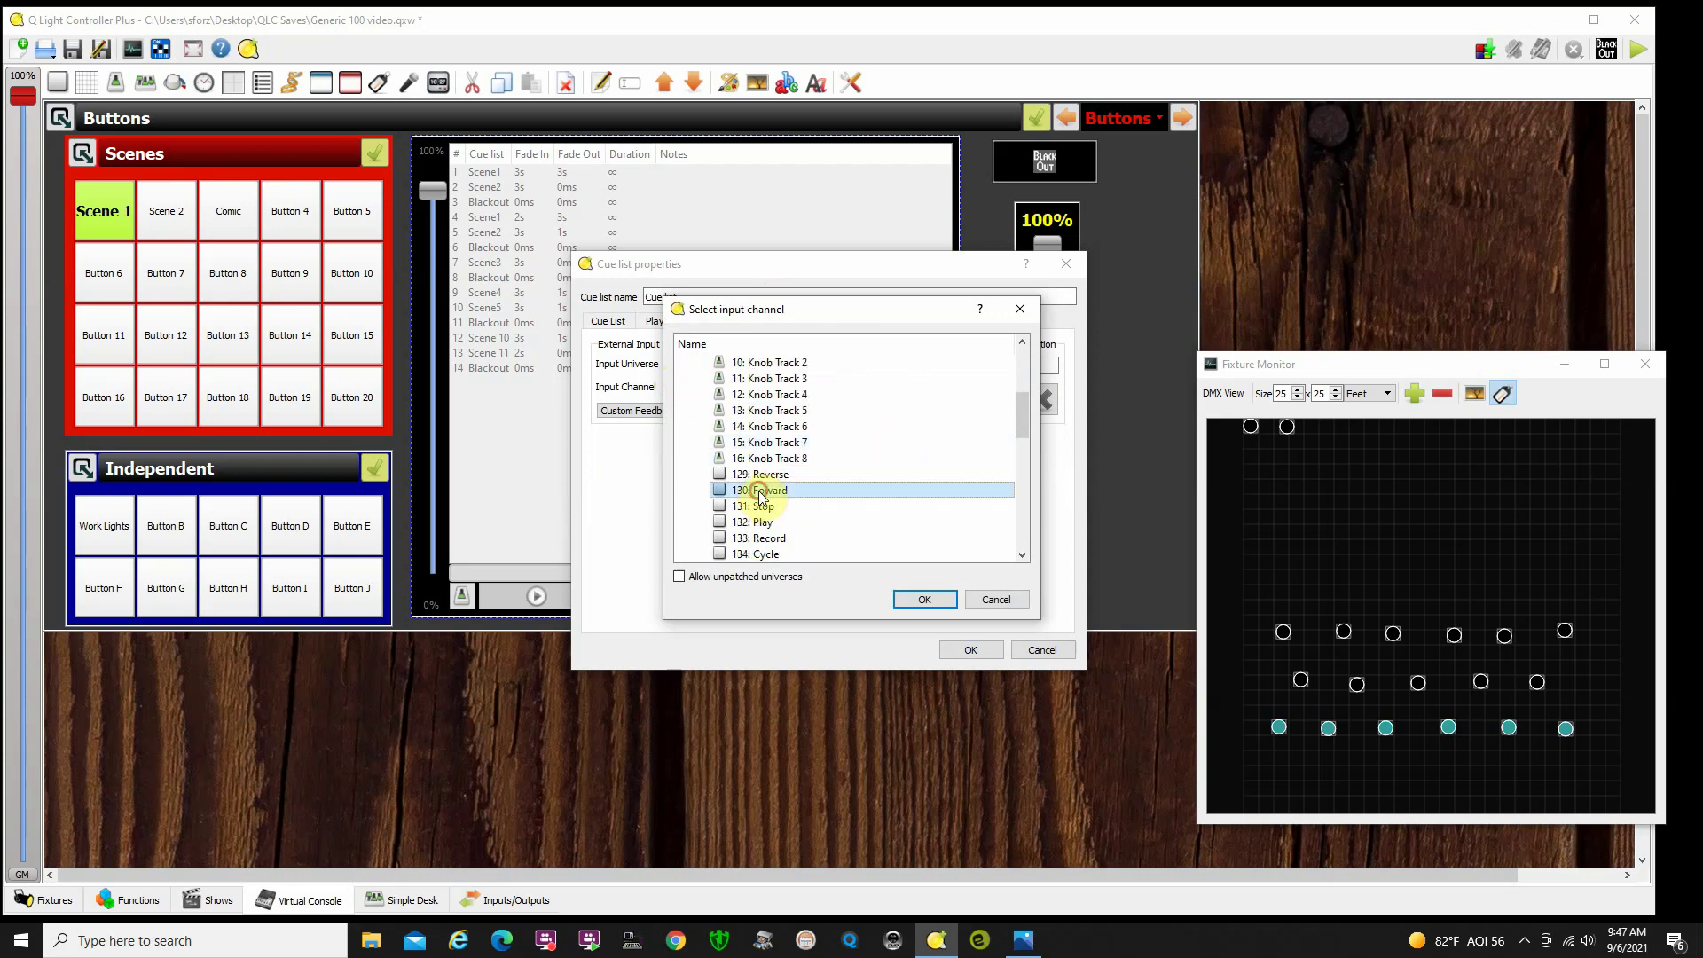
{"action": "left_click", "coordinate": [927, 601]}
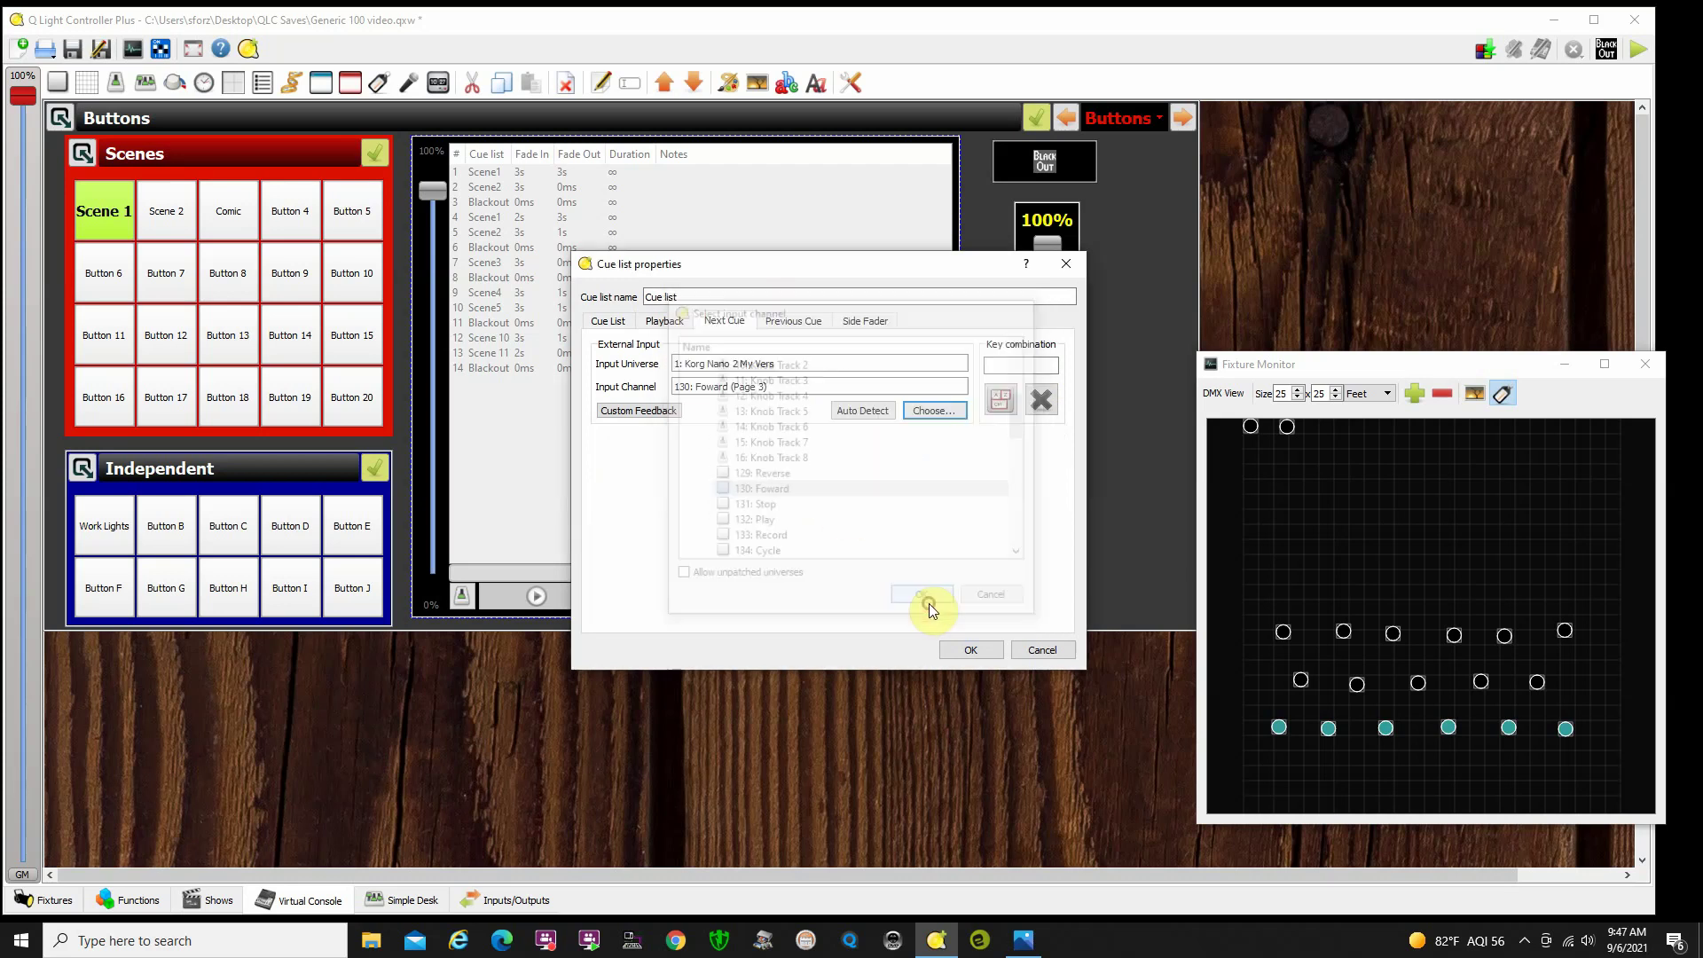
- Set the cue list's previous cue input to channel 129: Reverse of Korg Nano 2 My Vers and apply the cue list properties
{"action": "left_click", "coordinate": [797, 319]}
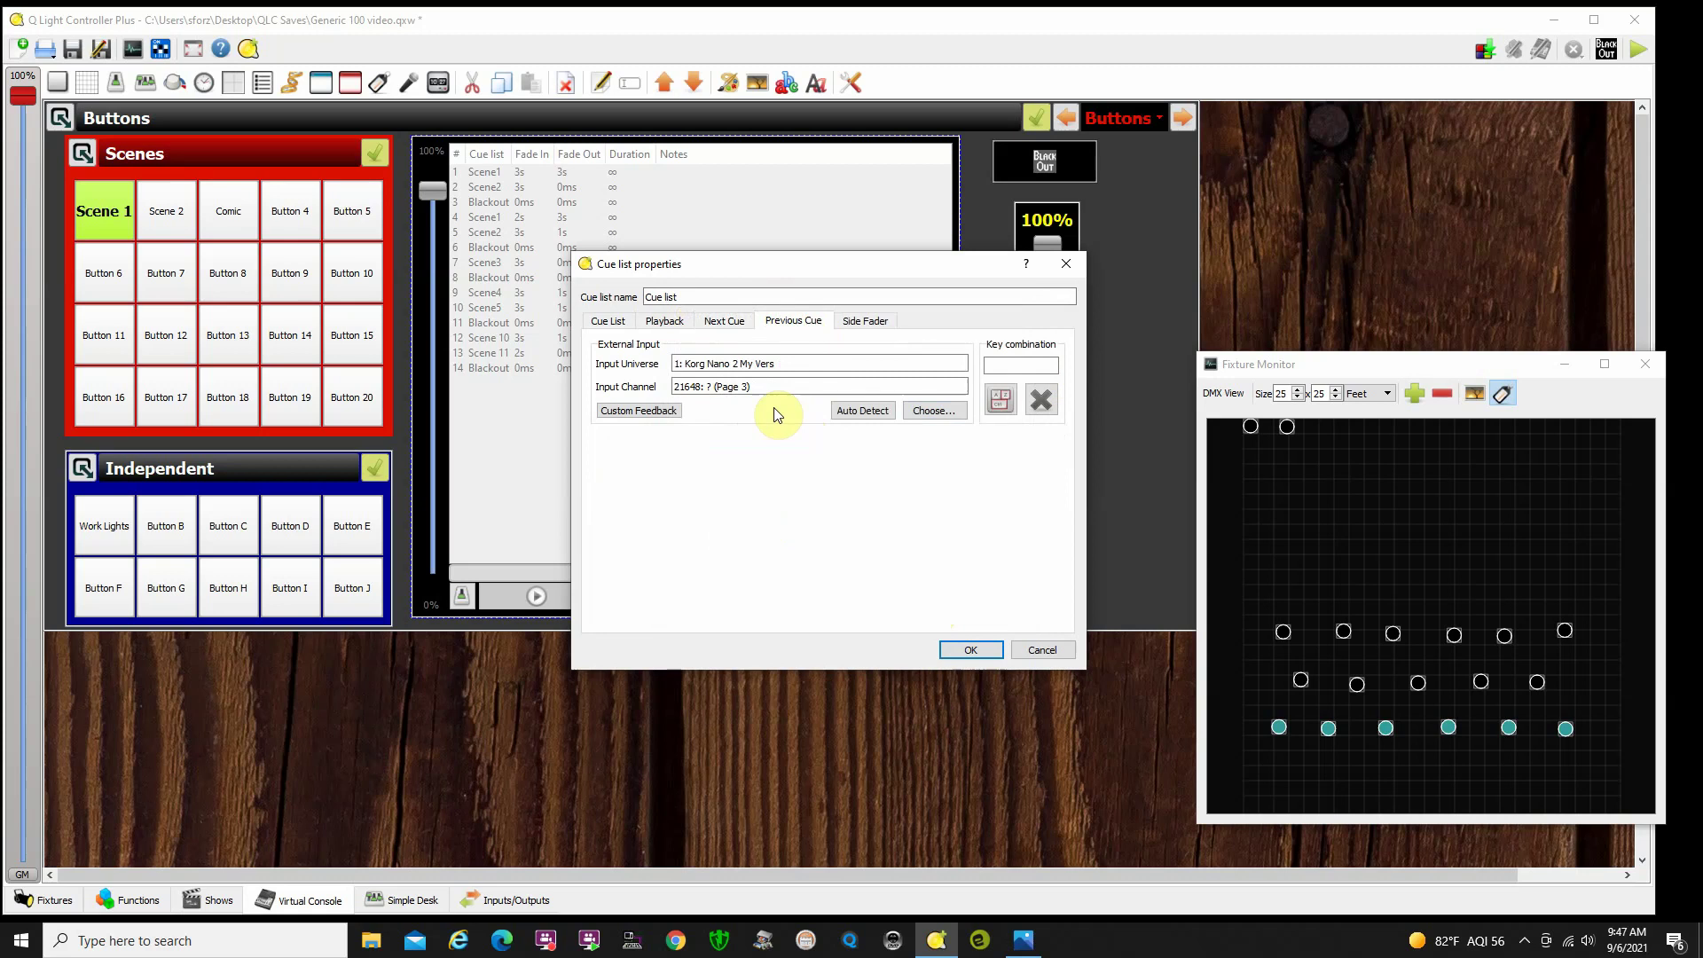
{"action": "left_click", "coordinate": [931, 415]}
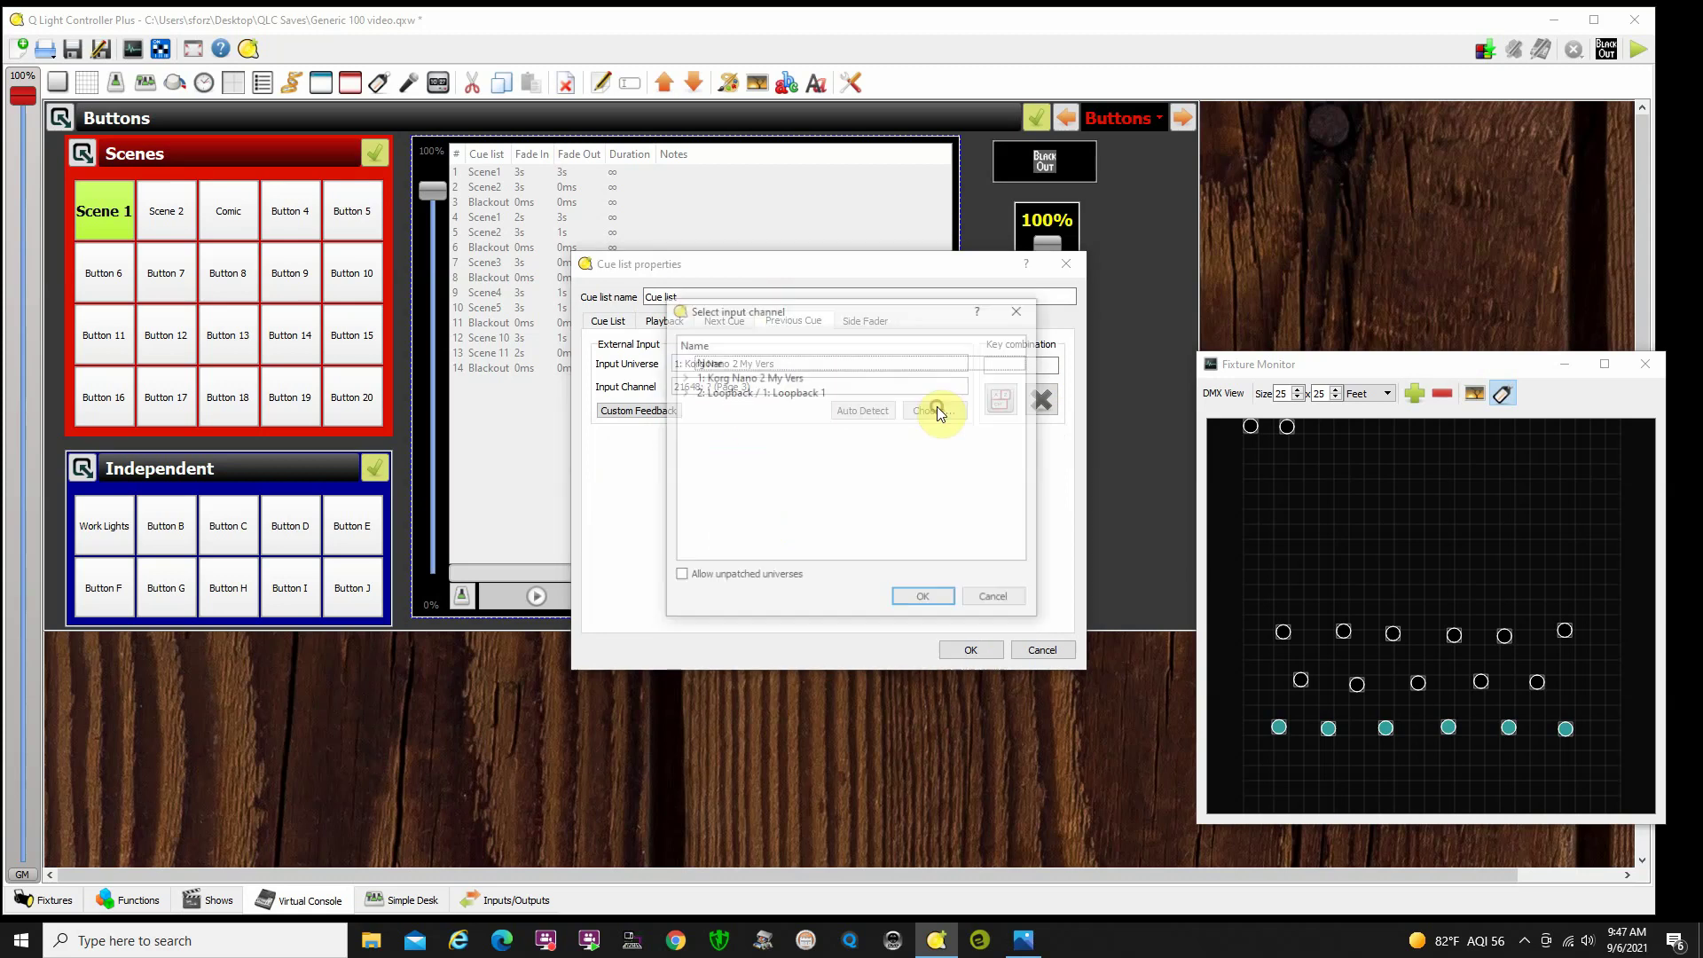
{"action": "left_click", "coordinate": [681, 379]}
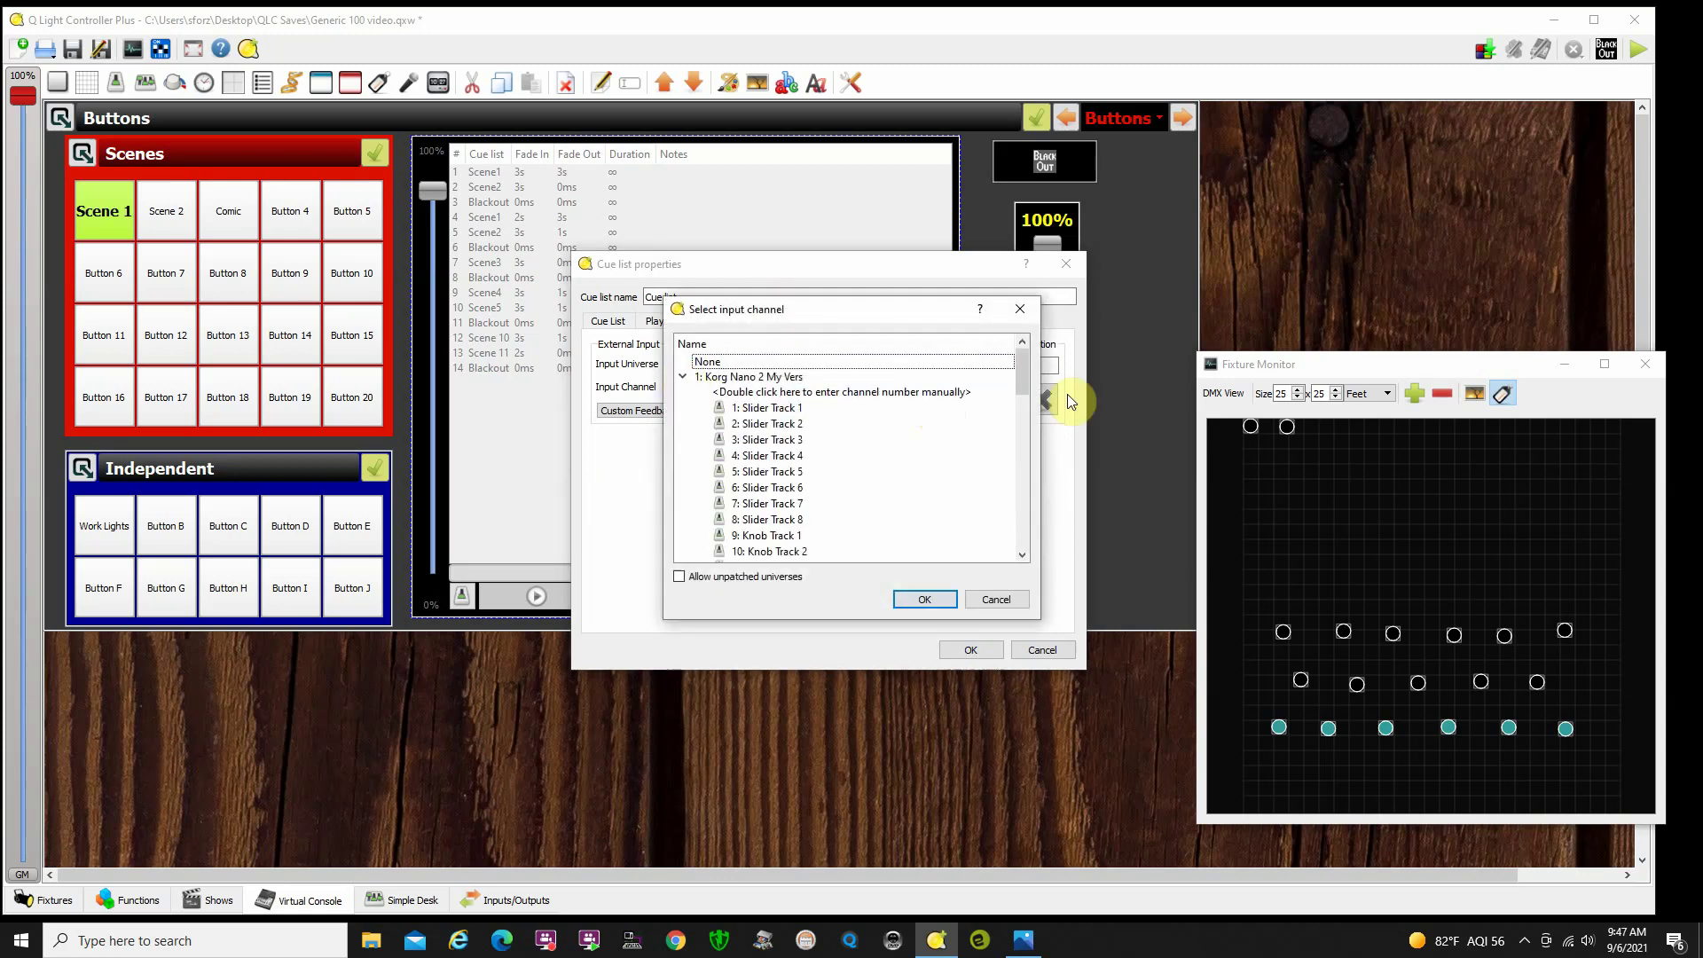
{"action": "left_click_drag", "start_coordinate": [1025, 375], "coordinate": [1015, 415]}
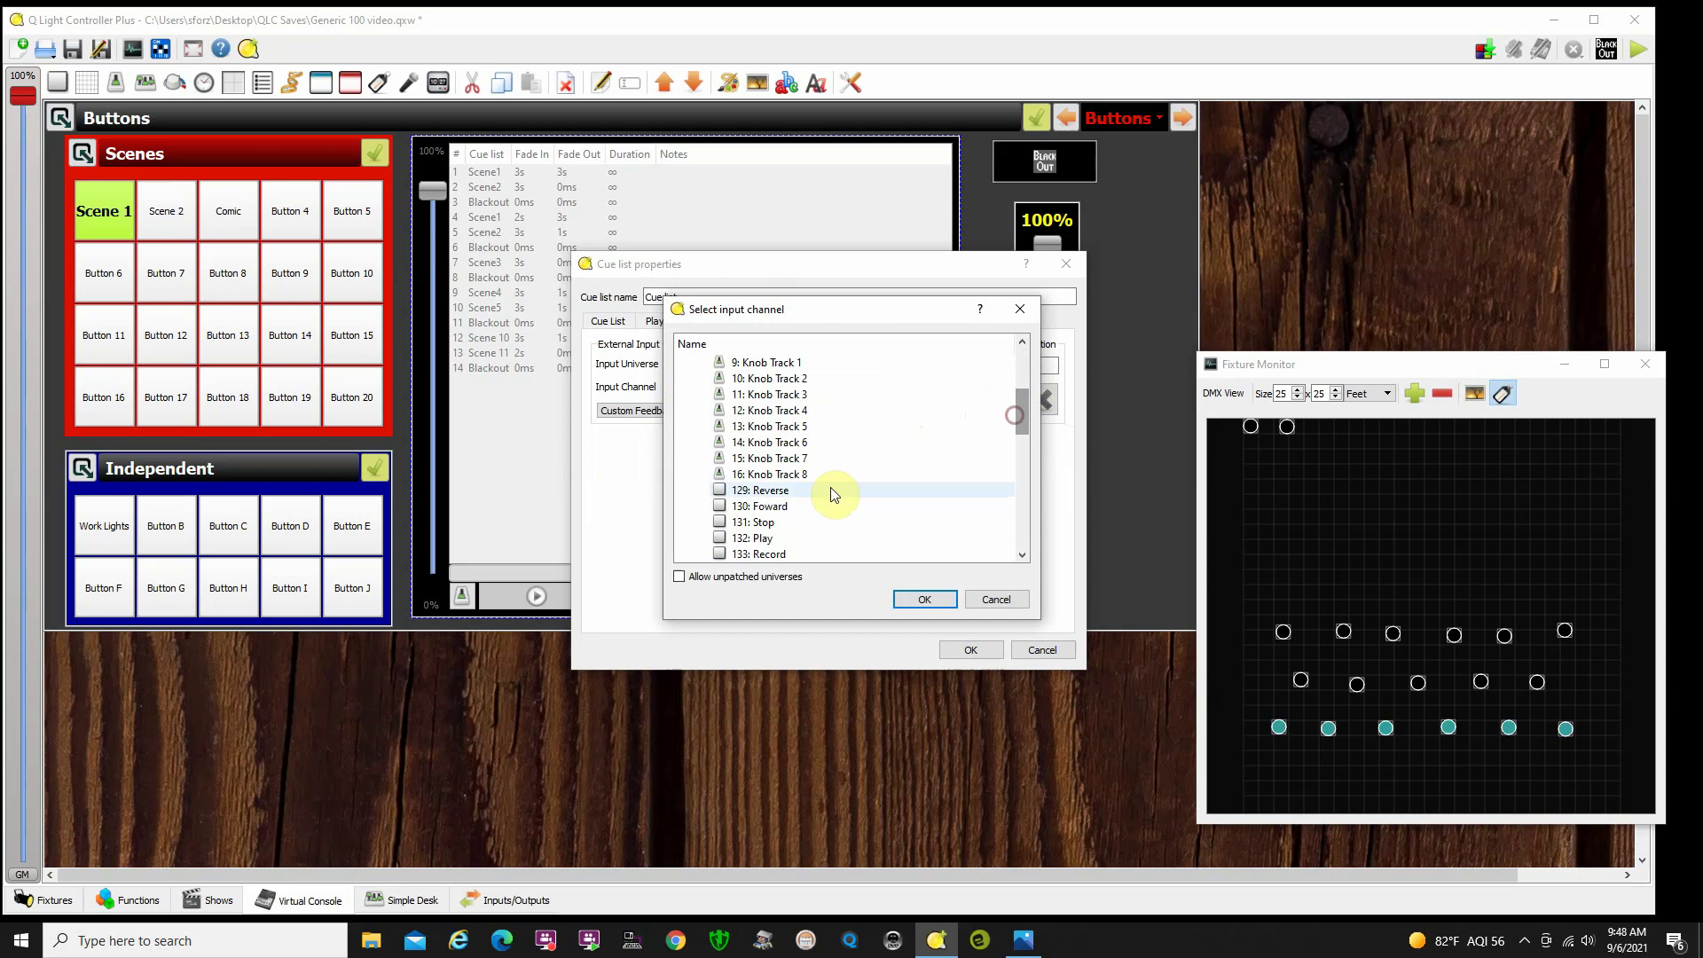
{"action": "left_click", "coordinate": [770, 489]}
{"action": "left_click", "coordinate": [924, 599]}
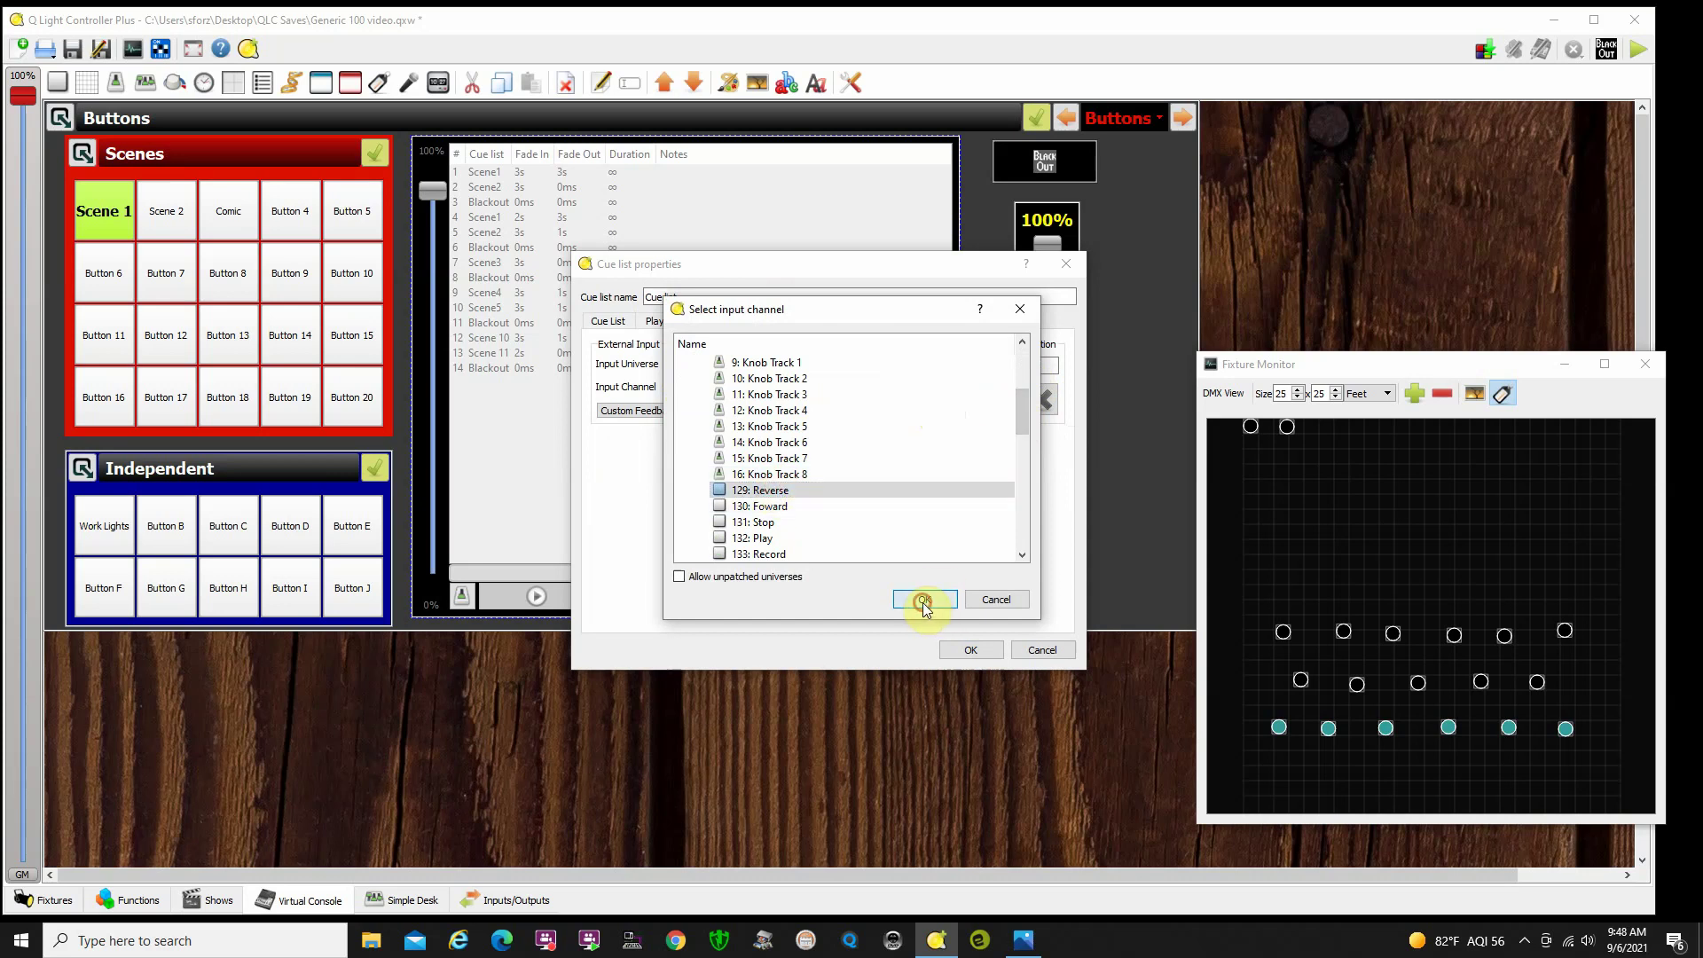
{"action": "left_click", "coordinate": [976, 651]}
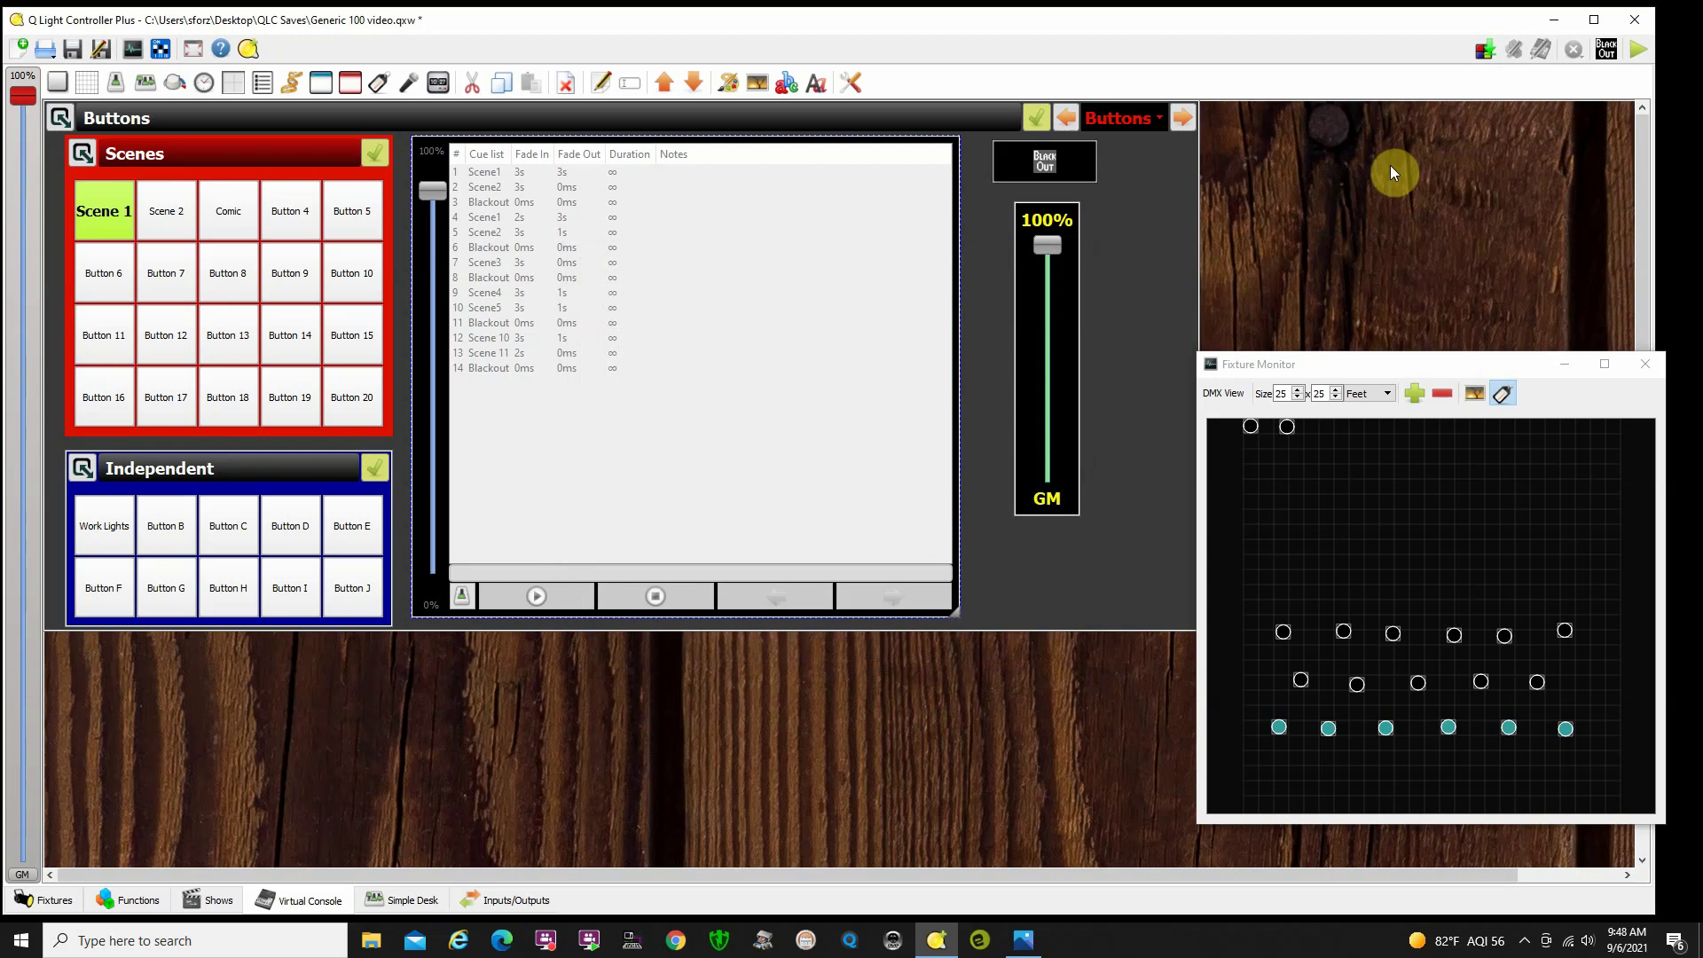
- Start operate mode and bring up the nanoKONTROL2 photo beside the cue list for testing its playback controls
{"action": "left_click", "coordinate": [1643, 51]}
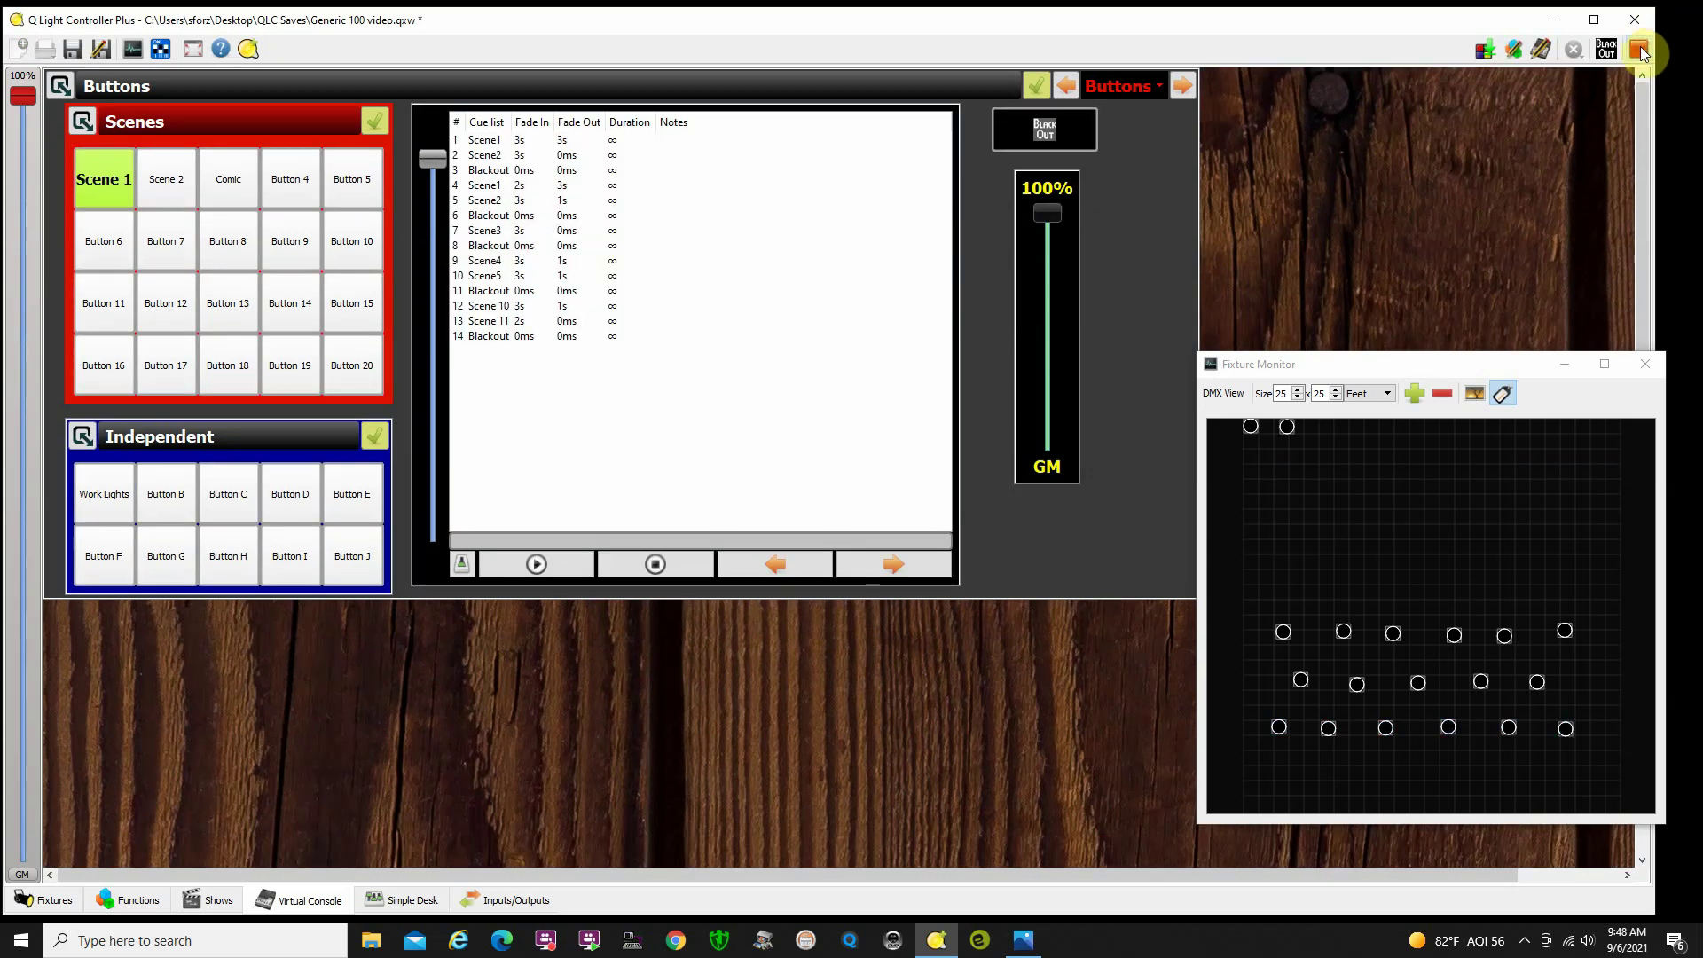
{"action": "left_click", "coordinate": [1022, 940]}
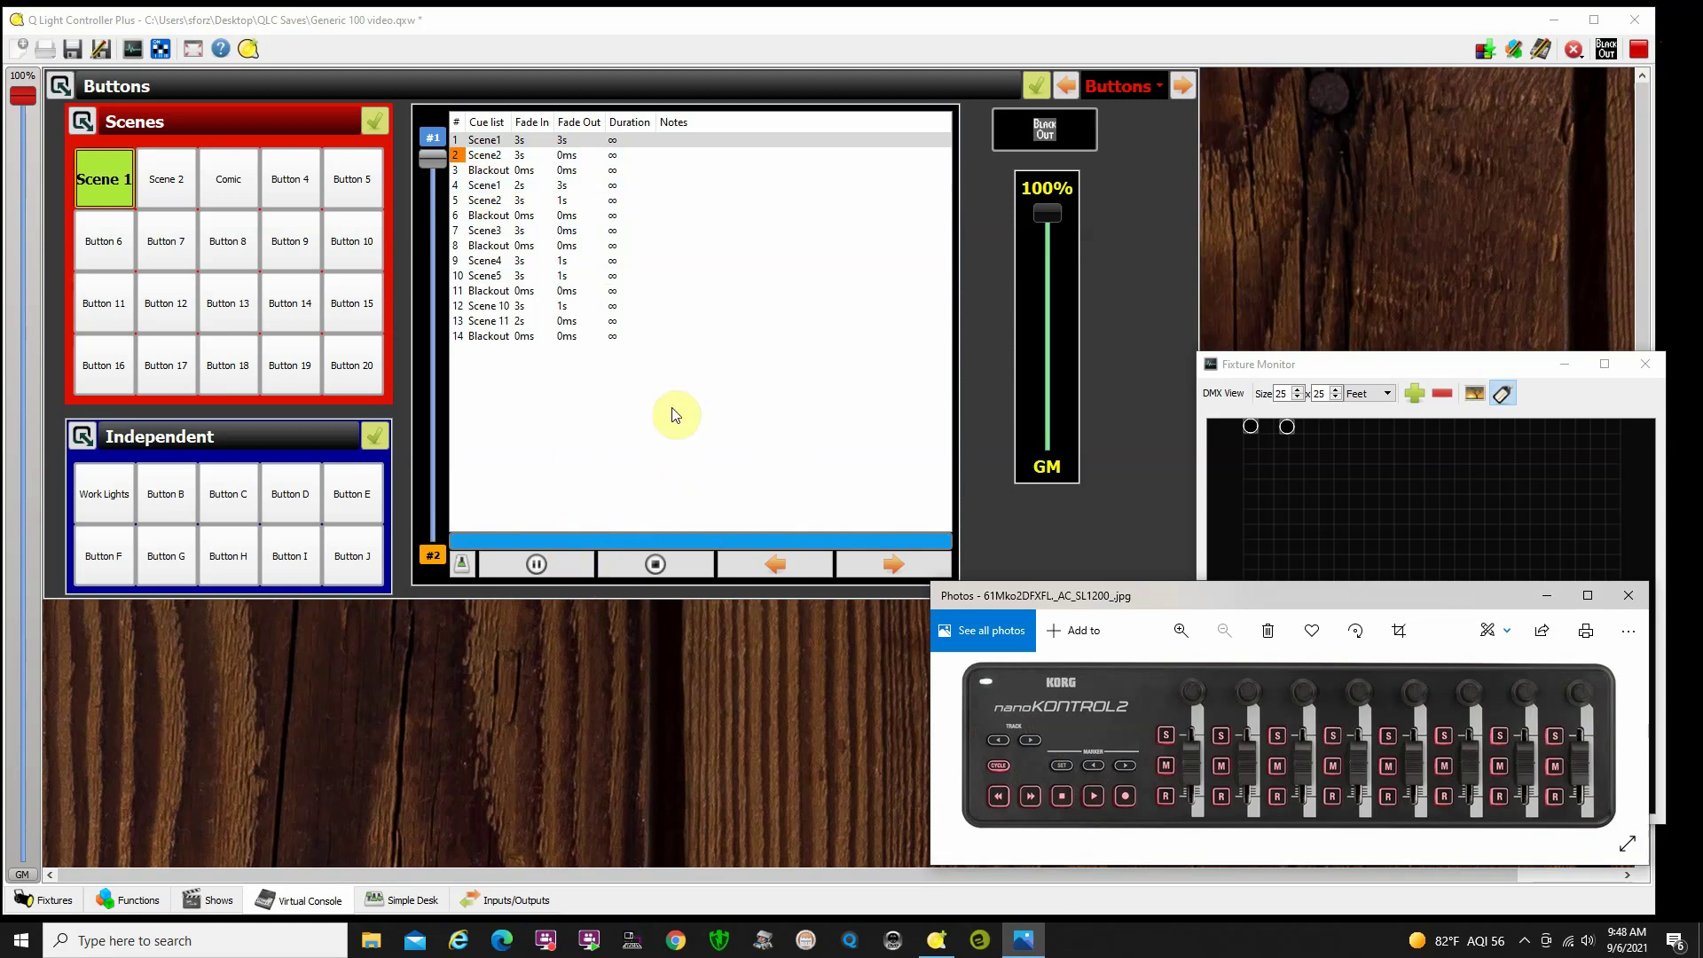
- Test the cue list's play/pause and stop controls, and toggle out of operate mode and back in
{"action": "left_click", "coordinate": [561, 571]}
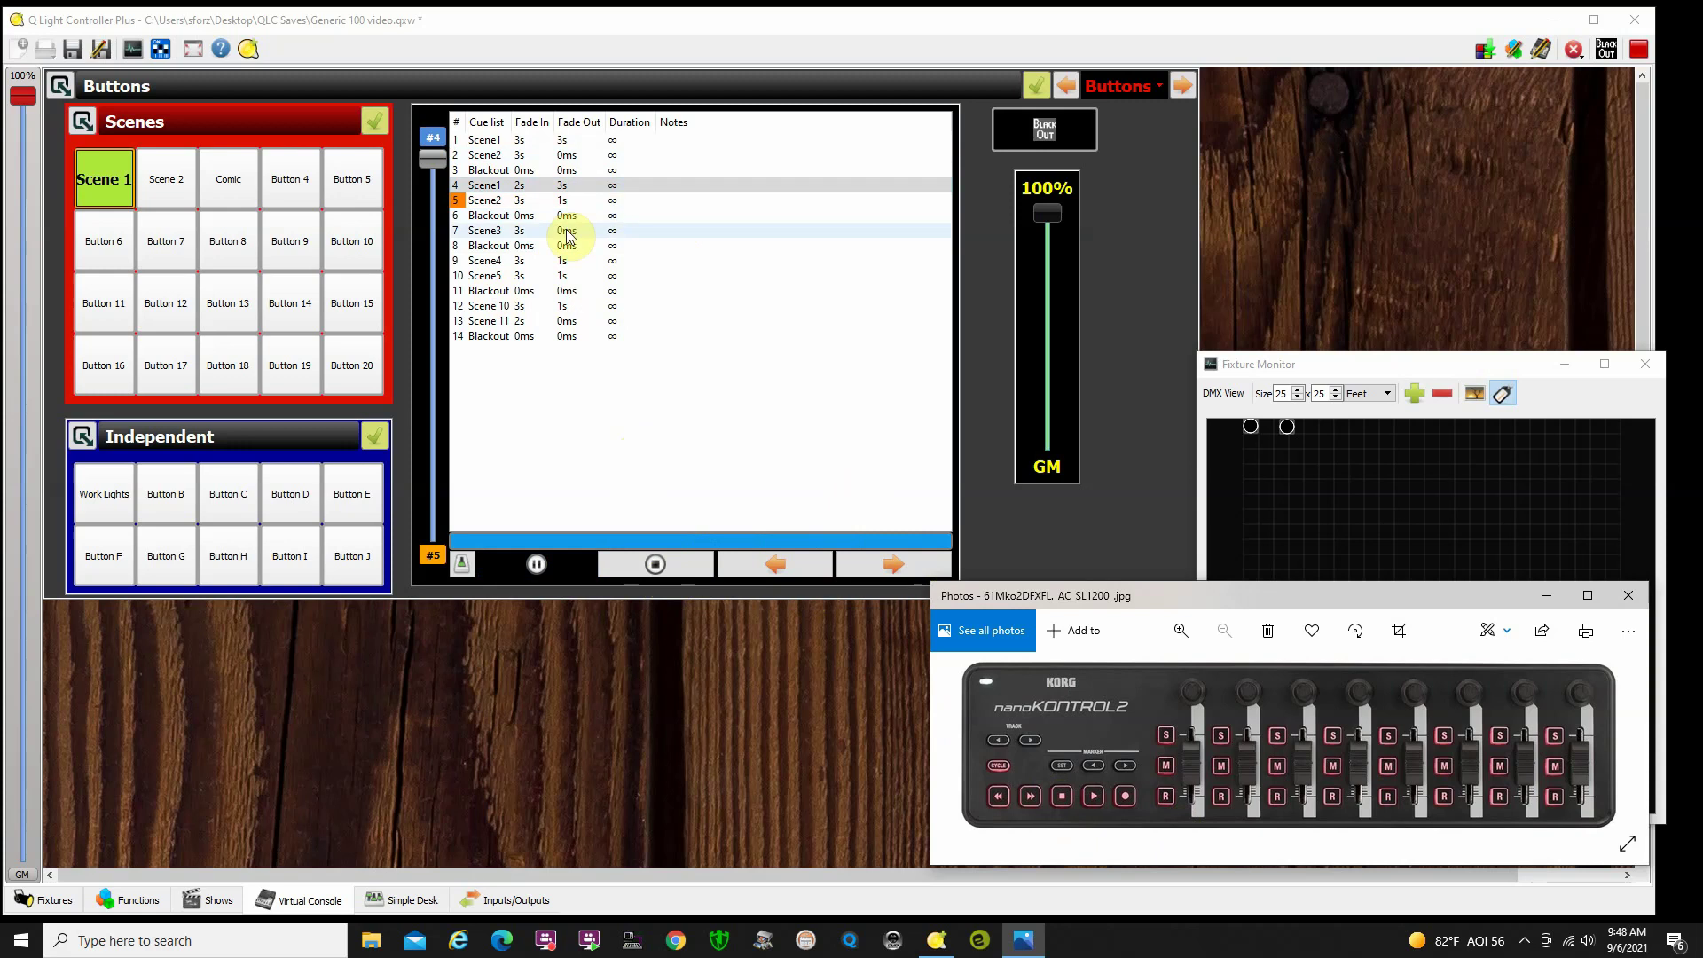
{"action": "left_click", "coordinate": [659, 565]}
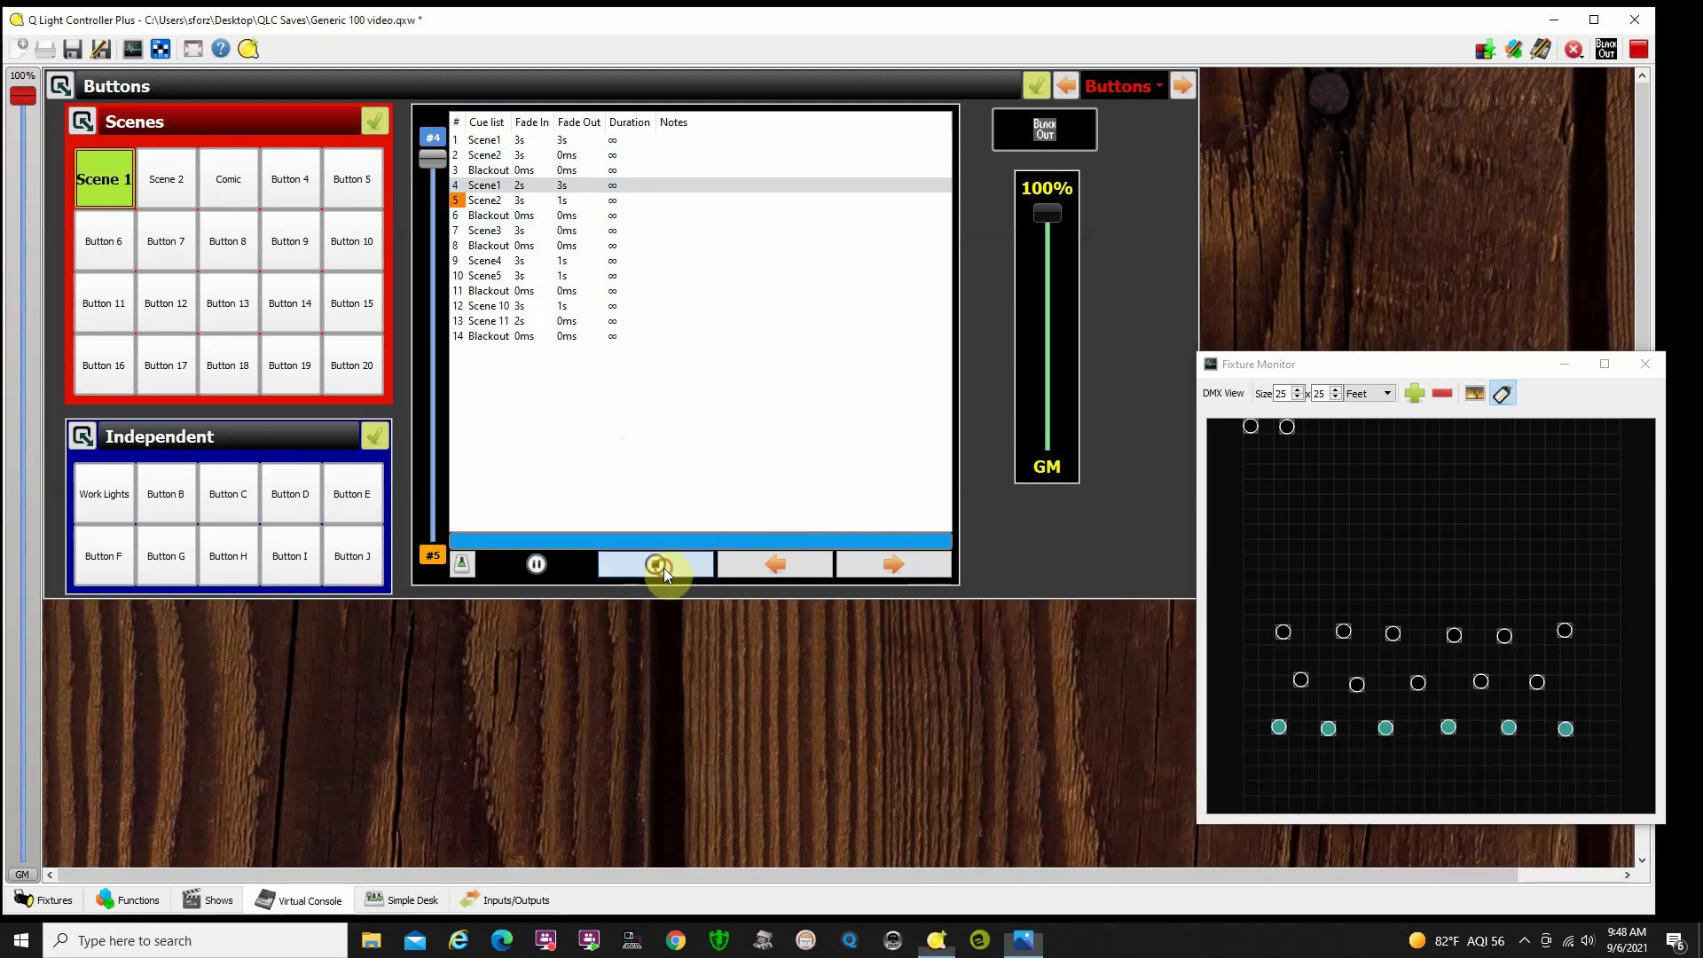
{"action": "left_click", "coordinate": [1639, 49]}
{"action": "left_click", "coordinate": [1641, 50]}
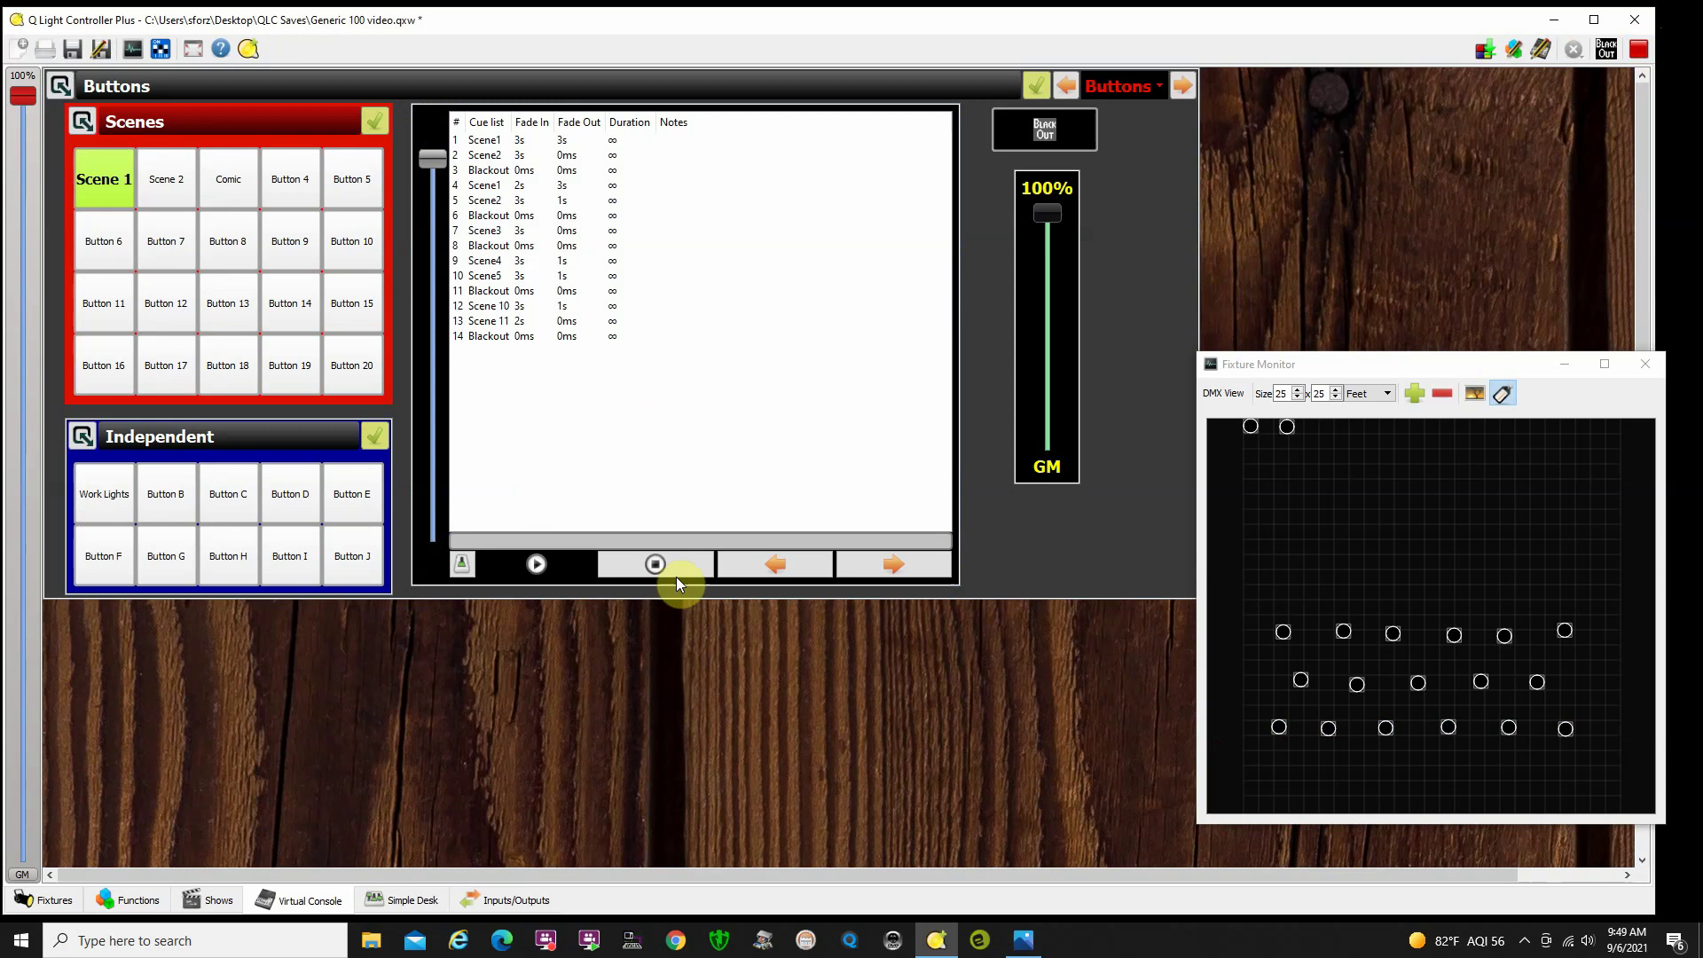
- Start cue list playback, advance to the next cue, and bring up the nanoKONTROL2 photo for testing the playback controls
{"action": "key", "text": "space"}
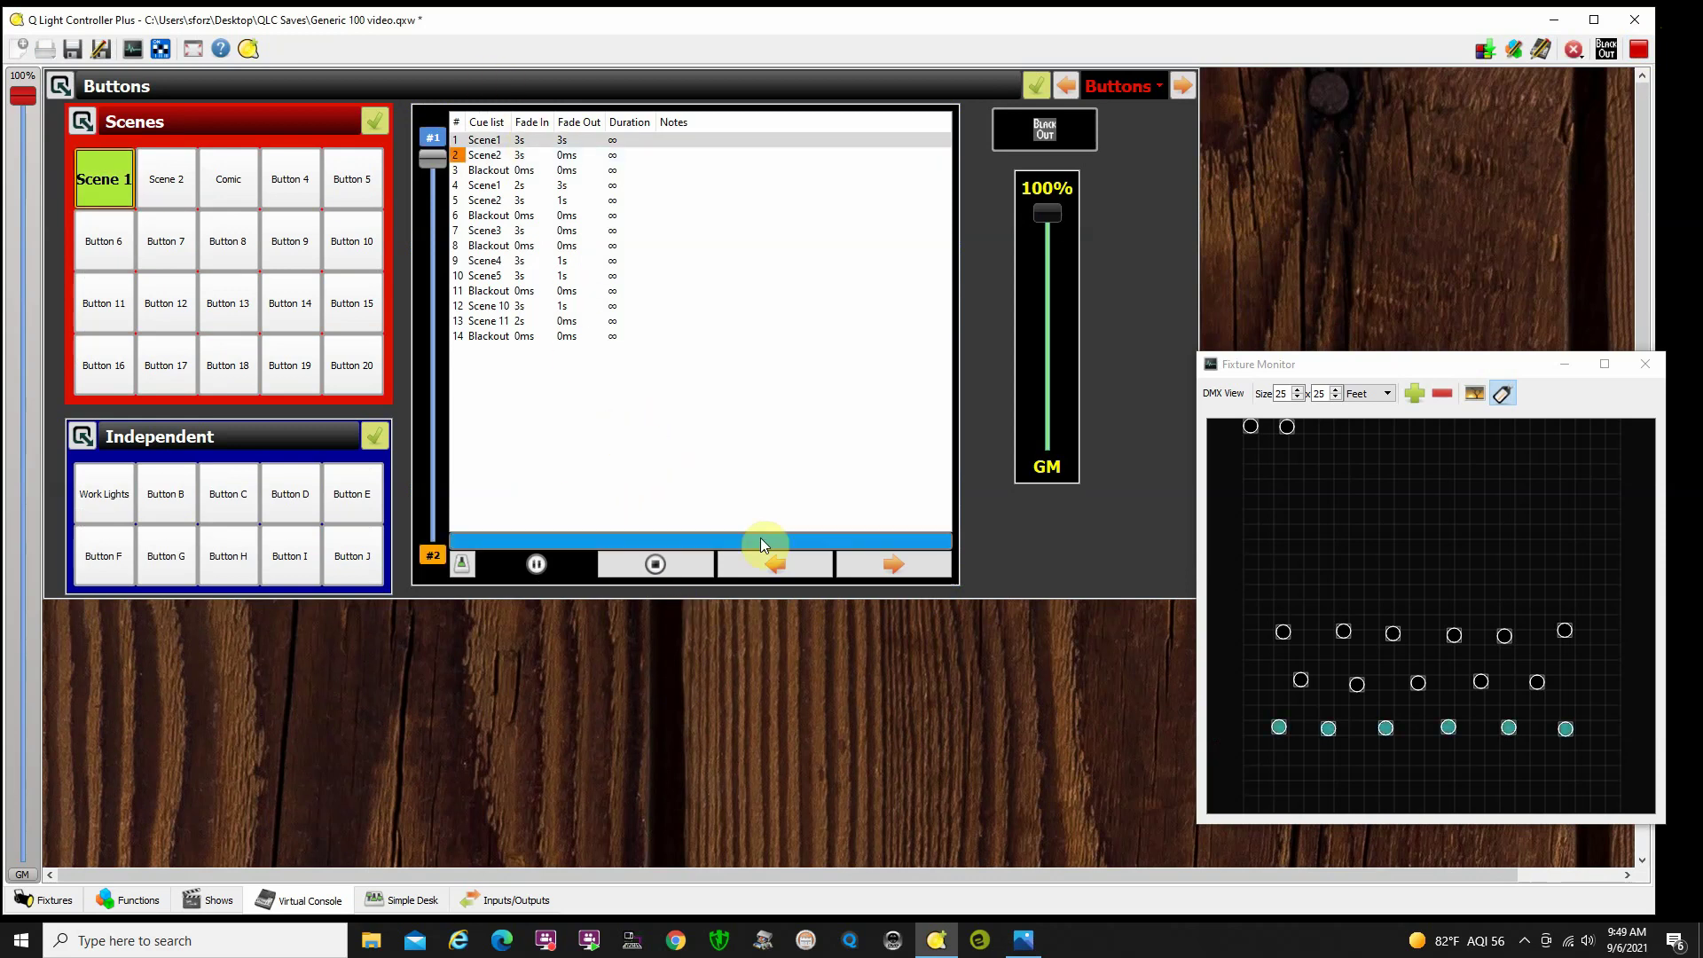
{"action": "left_click", "coordinate": [886, 576]}
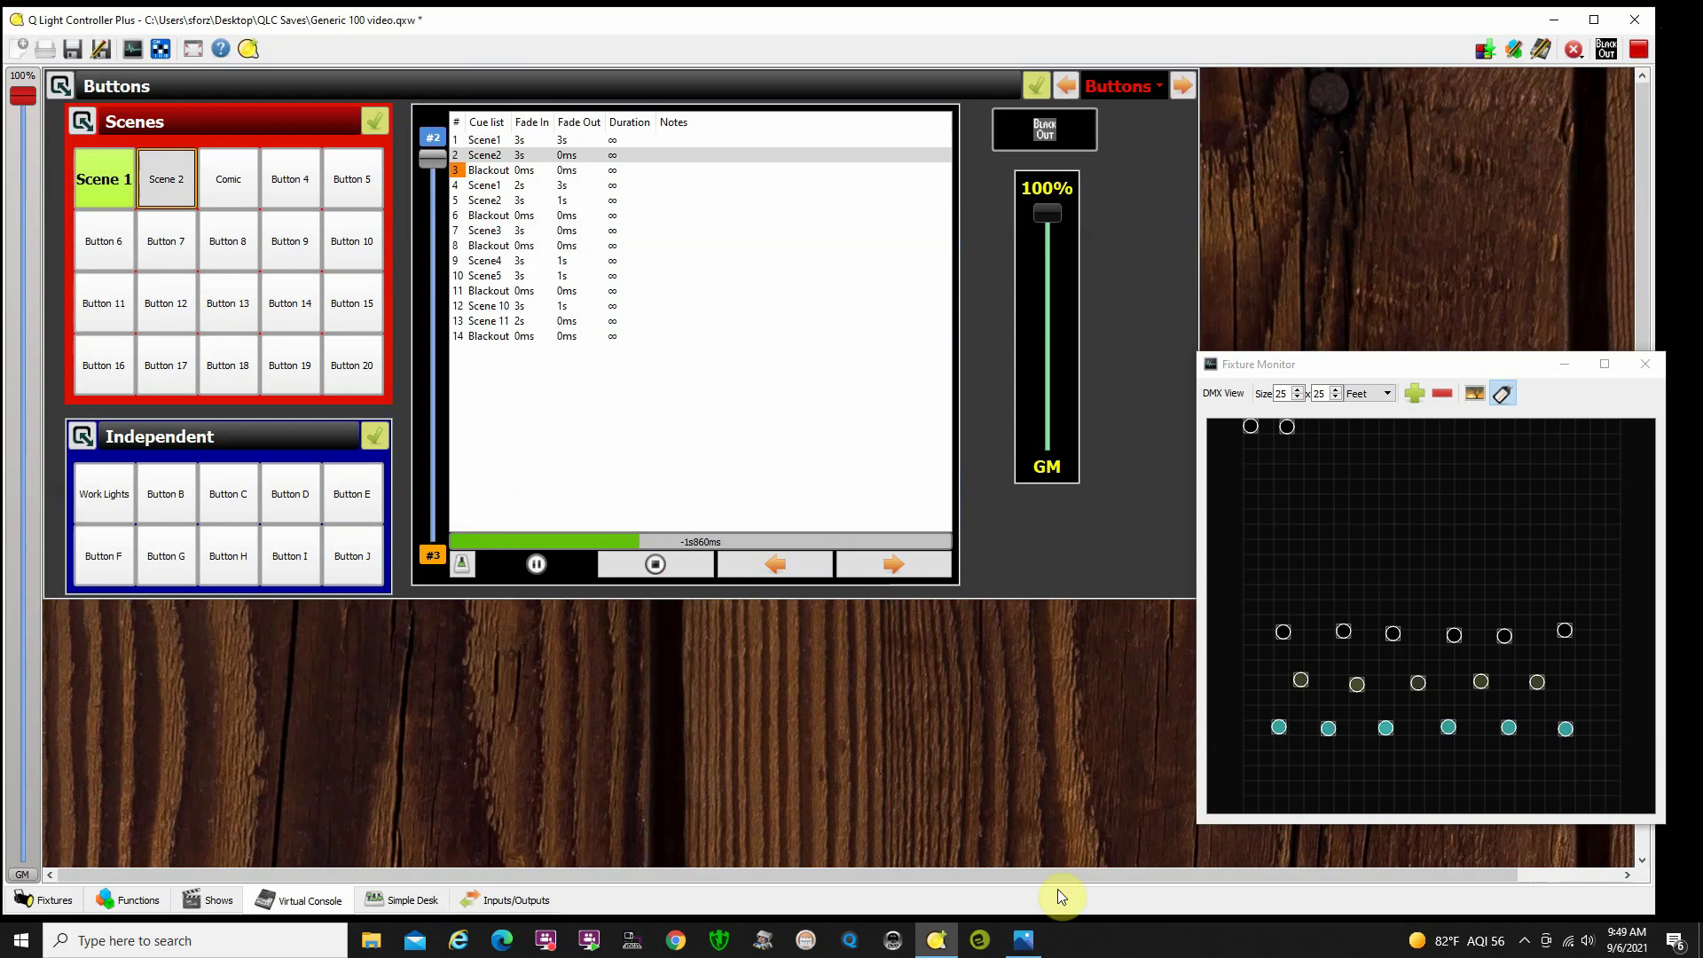
{"action": "left_click", "coordinate": [1025, 942]}
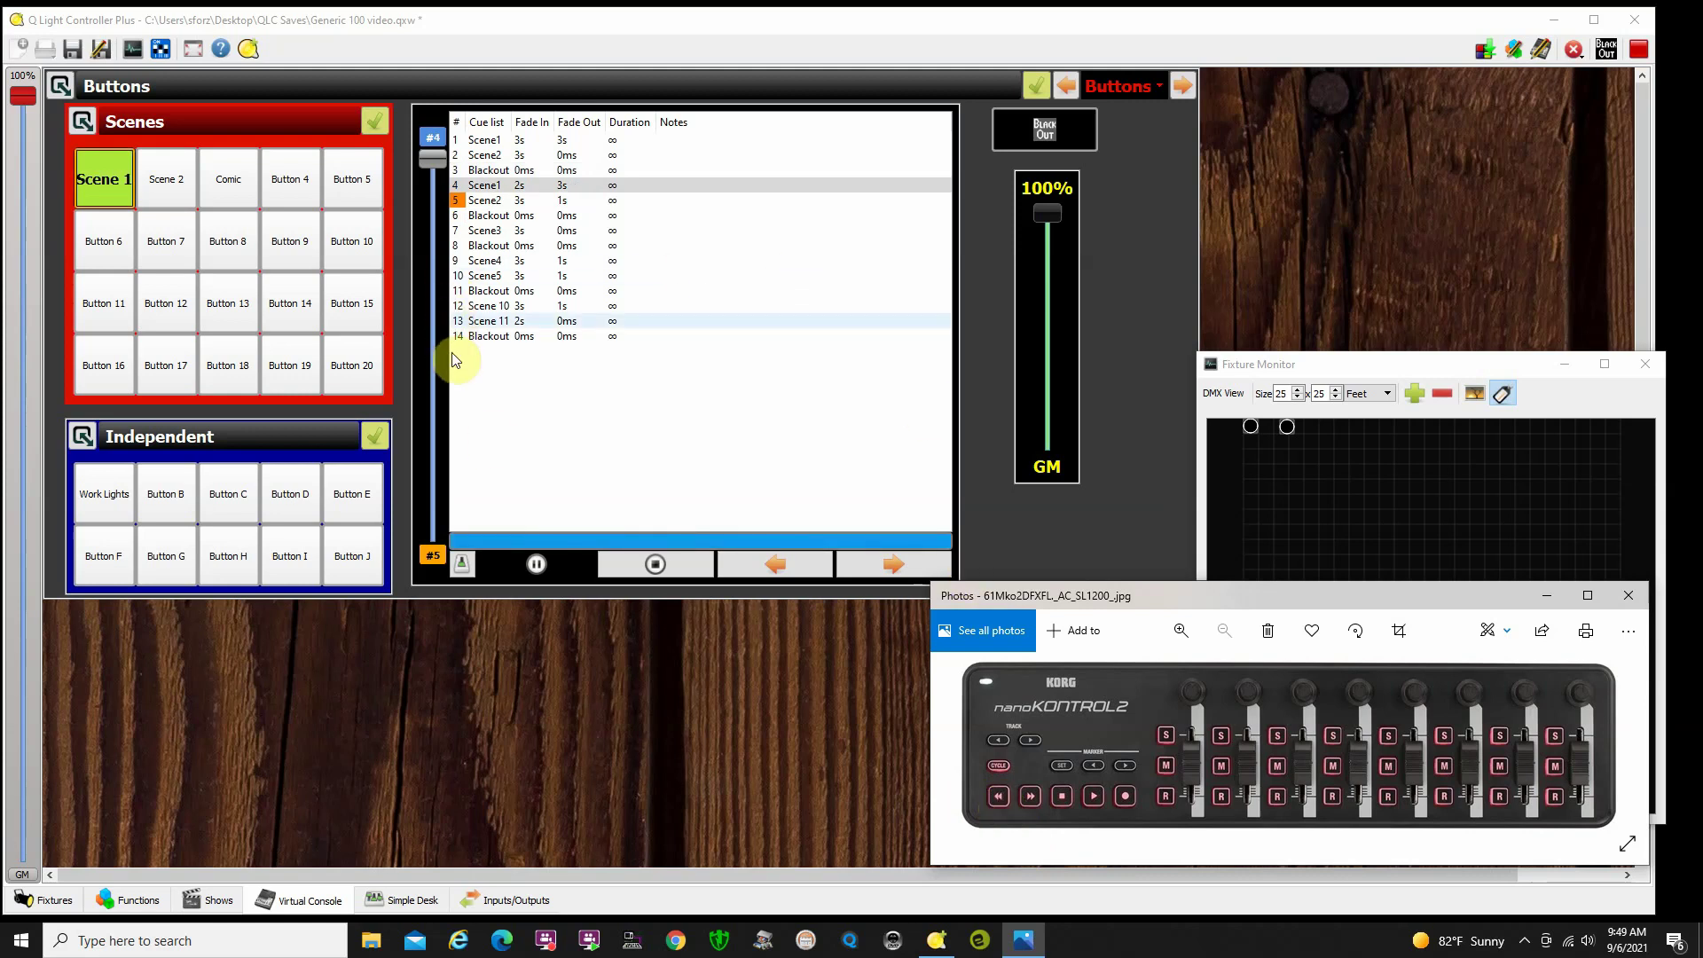
- Switch to design mode and assign the cue list's side fader to channel 5: Slider Track 5 (Page 3) of Korg Nano 2 My Vers
{"action": "left_click", "coordinate": [1637, 51]}
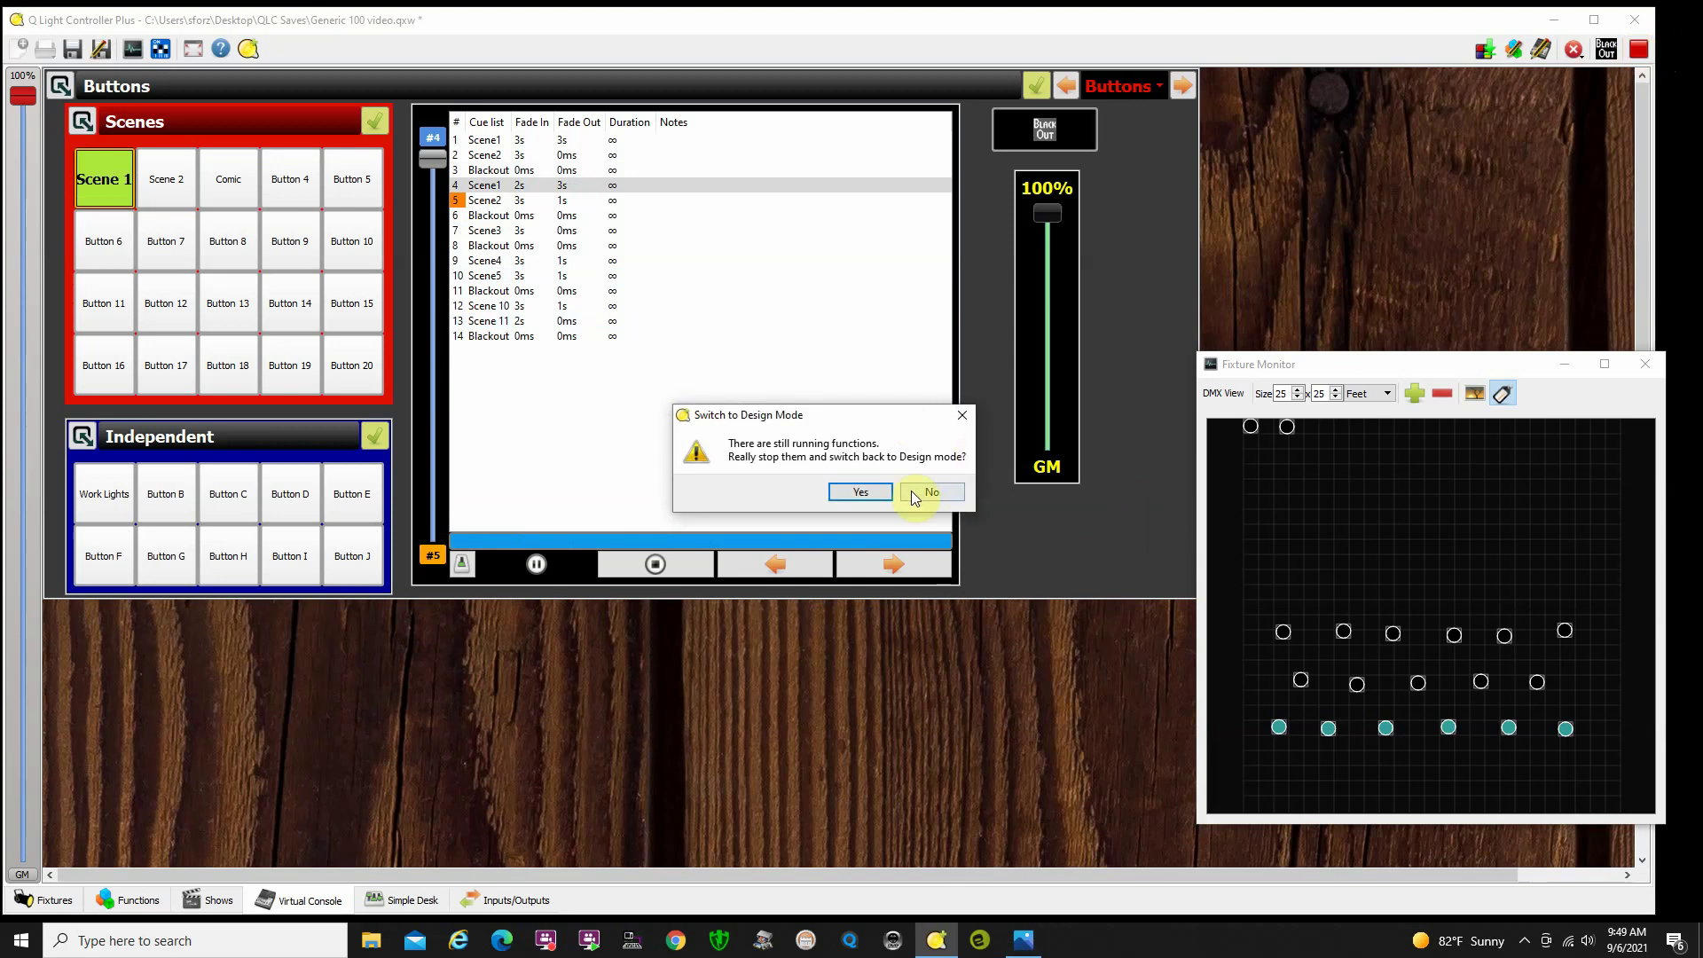
{"action": "left_click", "coordinate": [859, 492]}
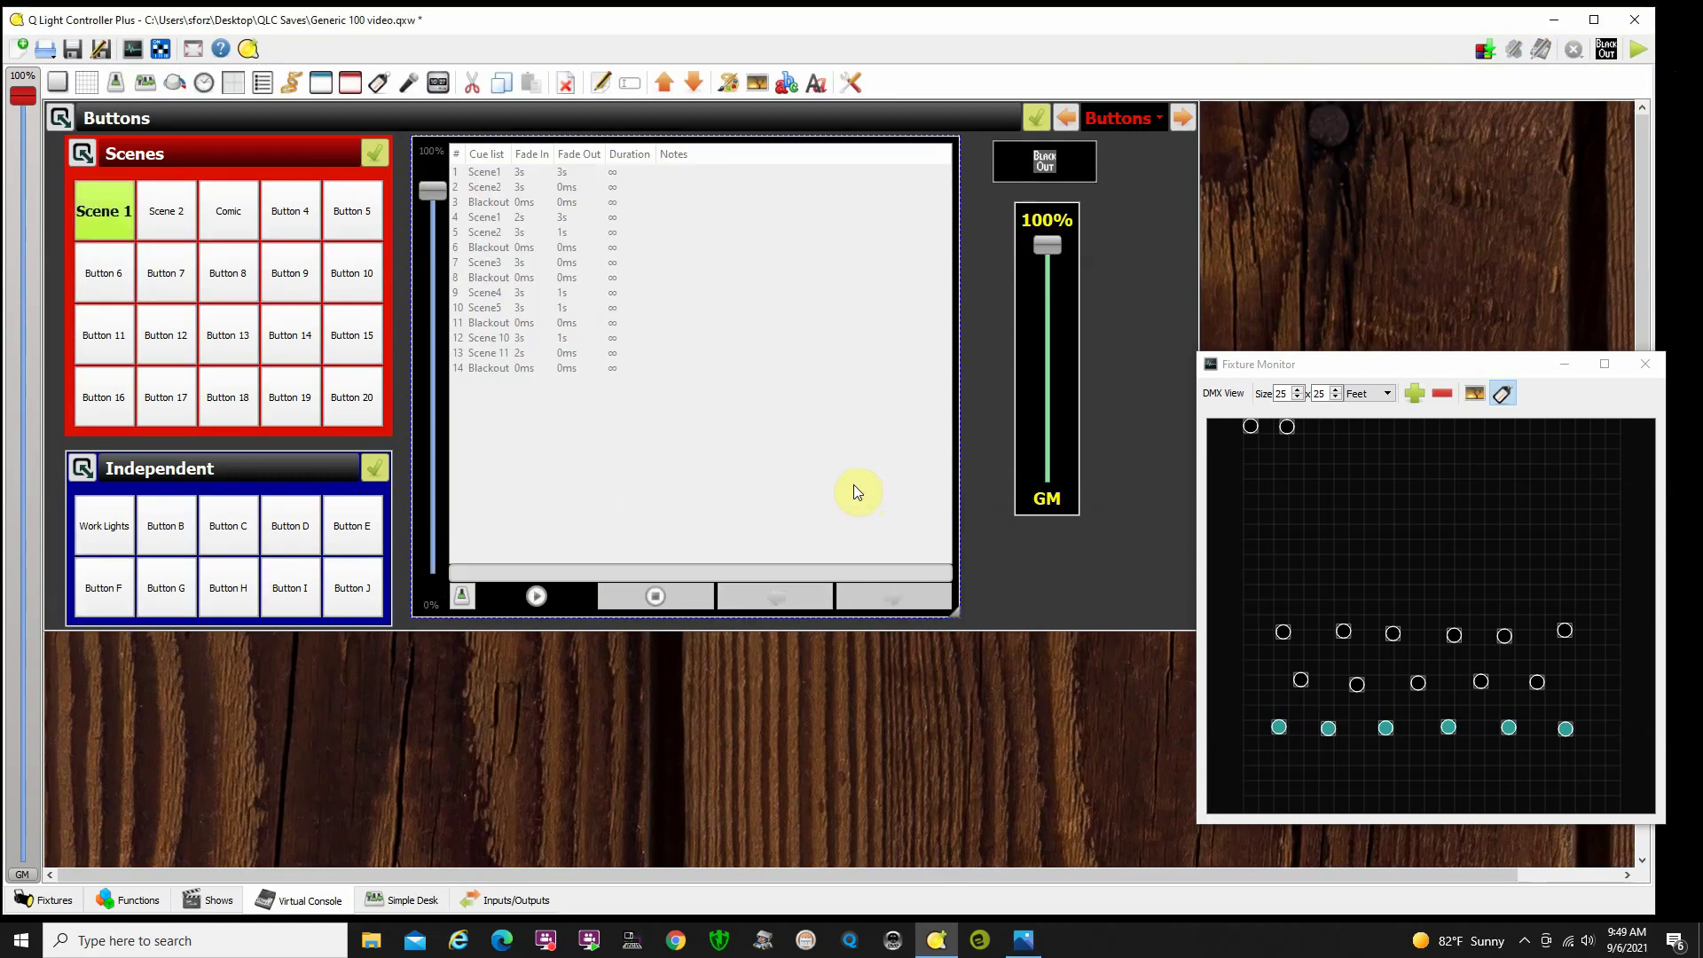
{"action": "double_click", "coordinate": [742, 345]}
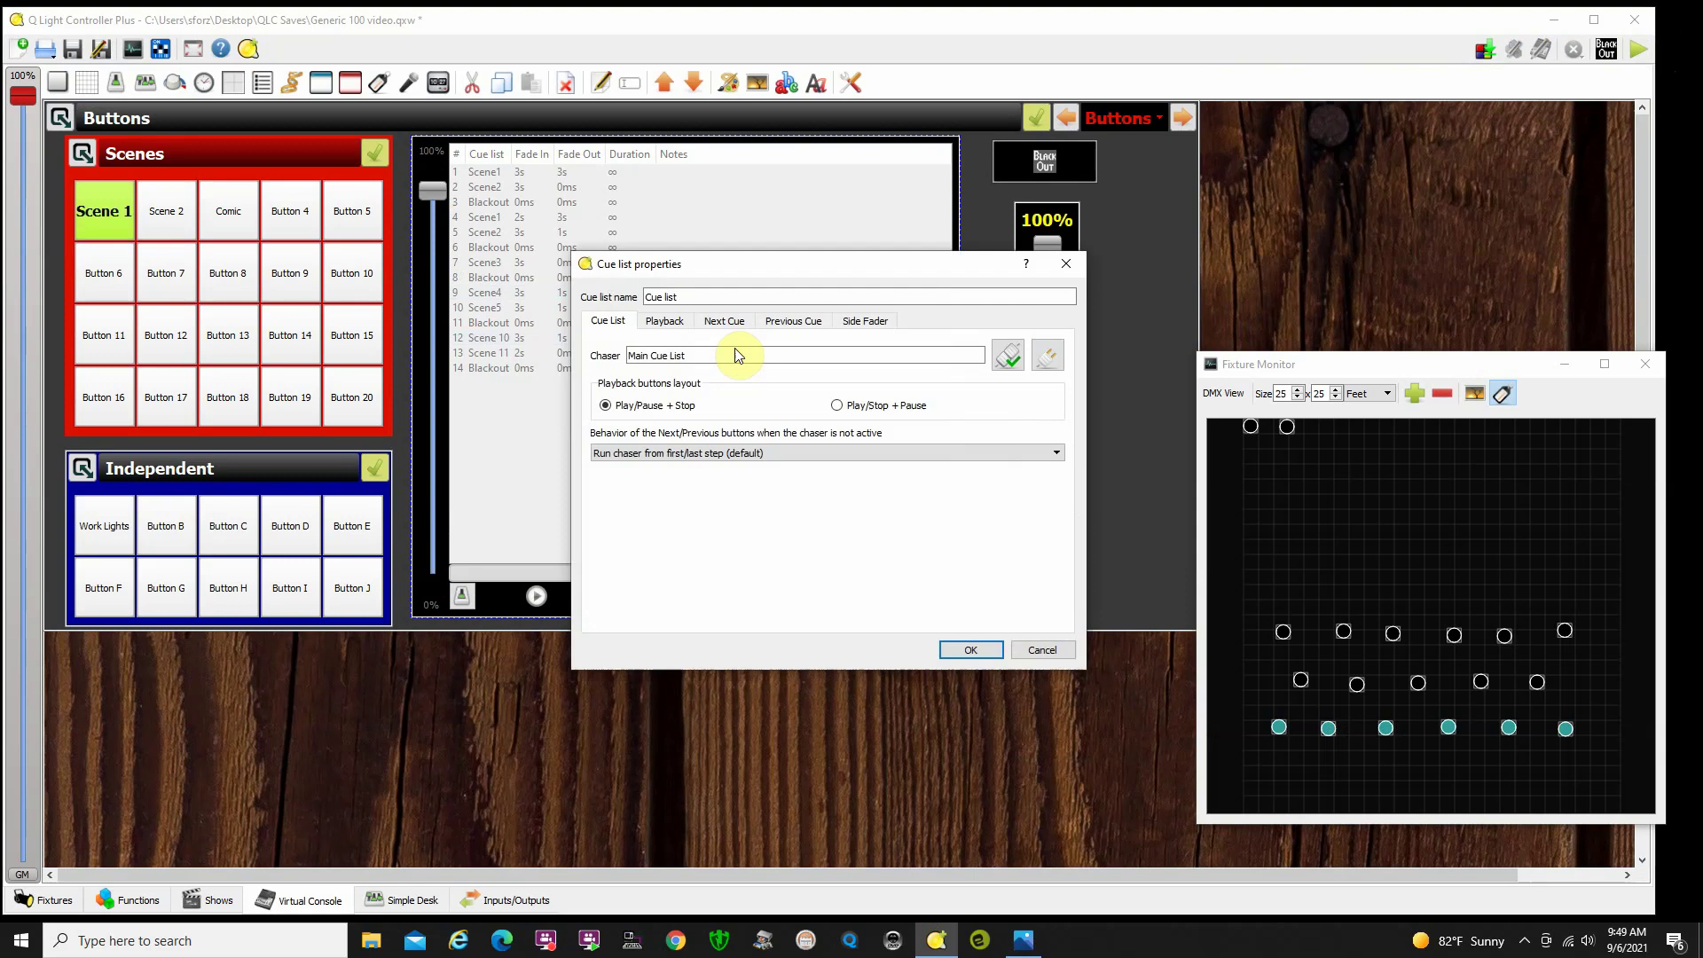
{"action": "left_click", "coordinate": [867, 325]}
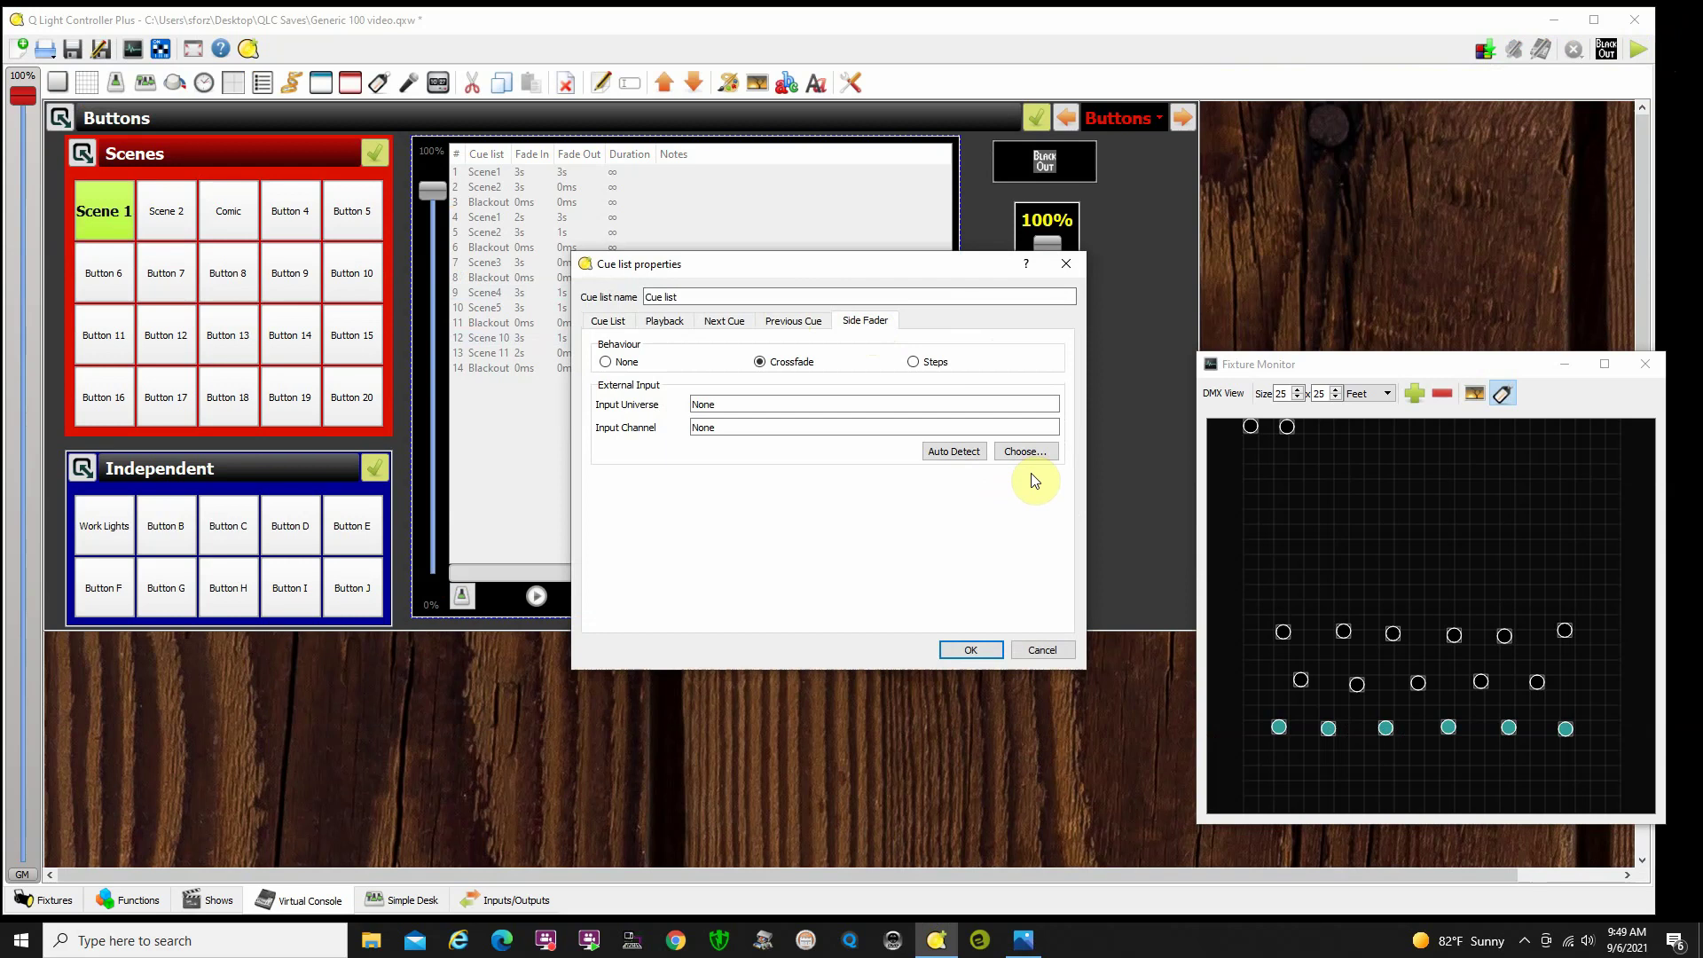
{"action": "left_click", "coordinate": [954, 453]}
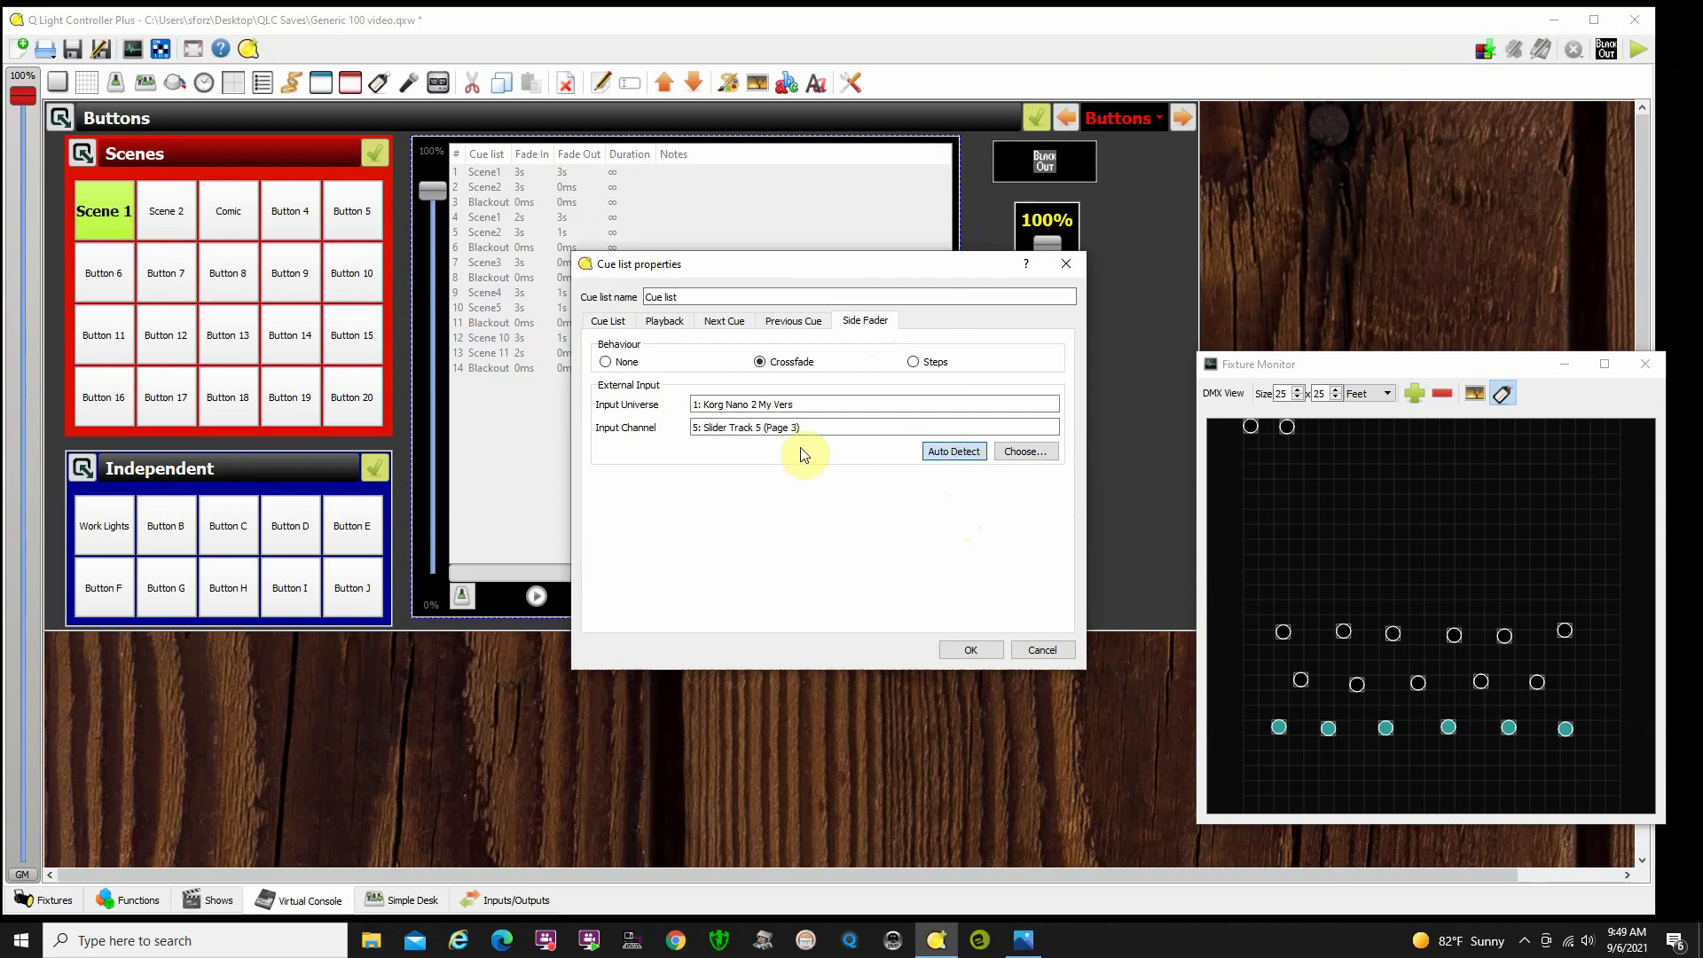
{"action": "left_click", "coordinate": [981, 650]}
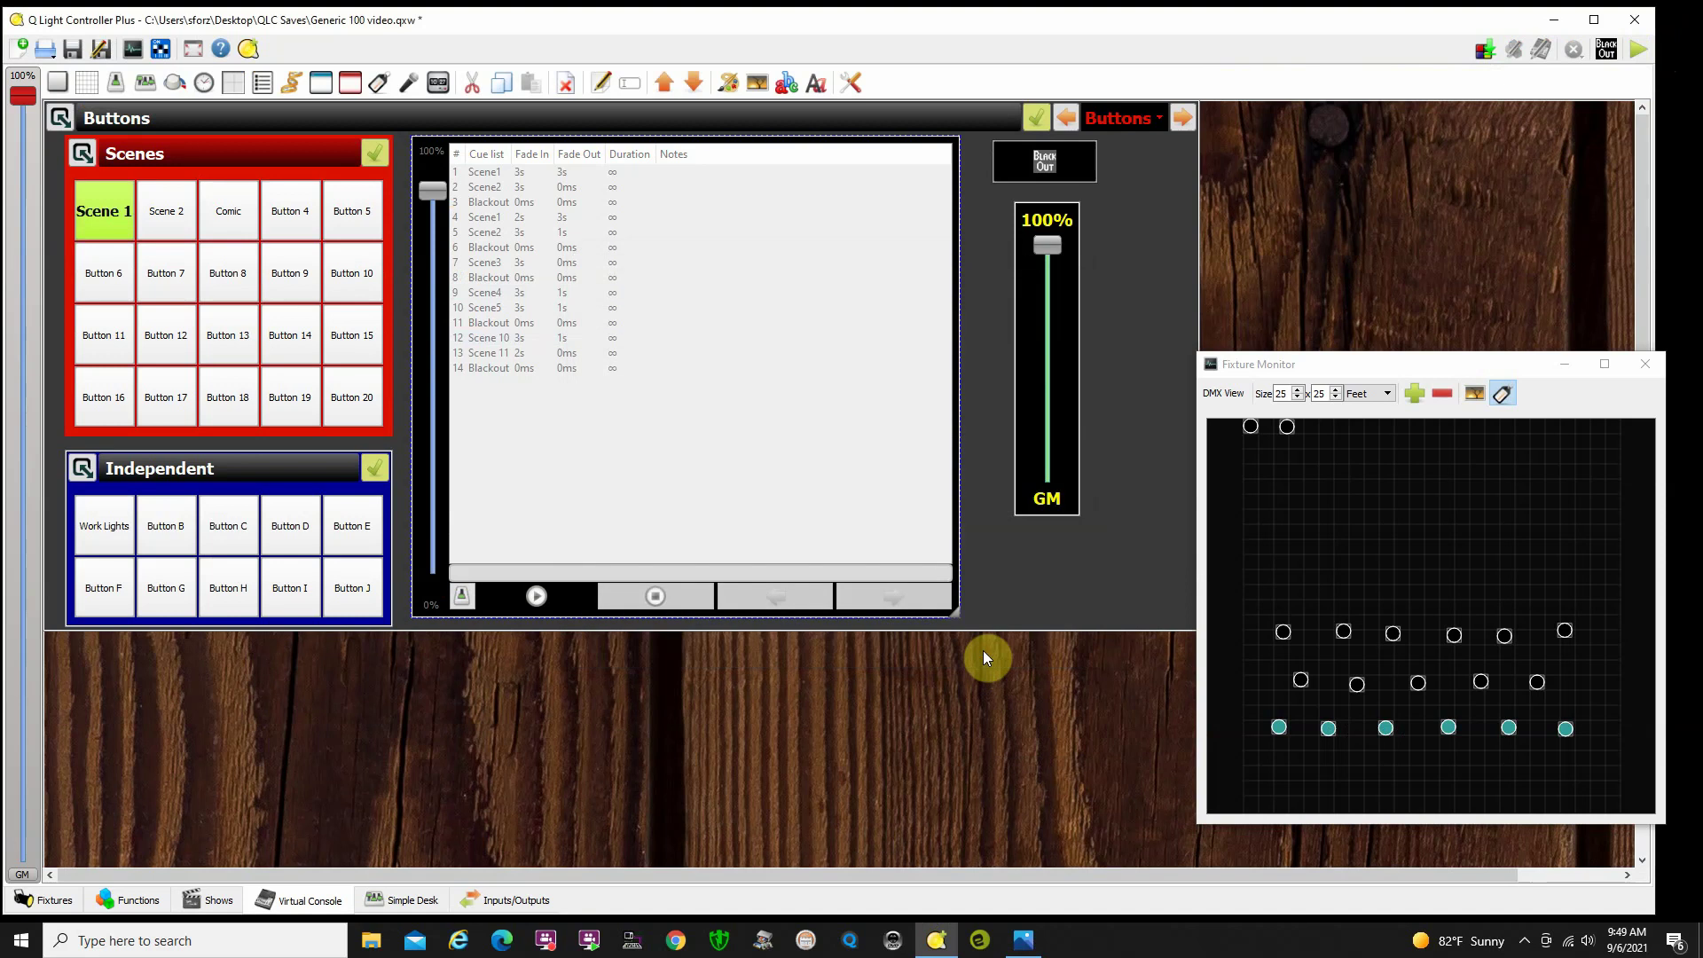
- Test the cue list's crossfade side fader in operate mode beside the nanoKONTROL2 photo, and return to design mode
{"action": "left_click", "coordinate": [1640, 52]}
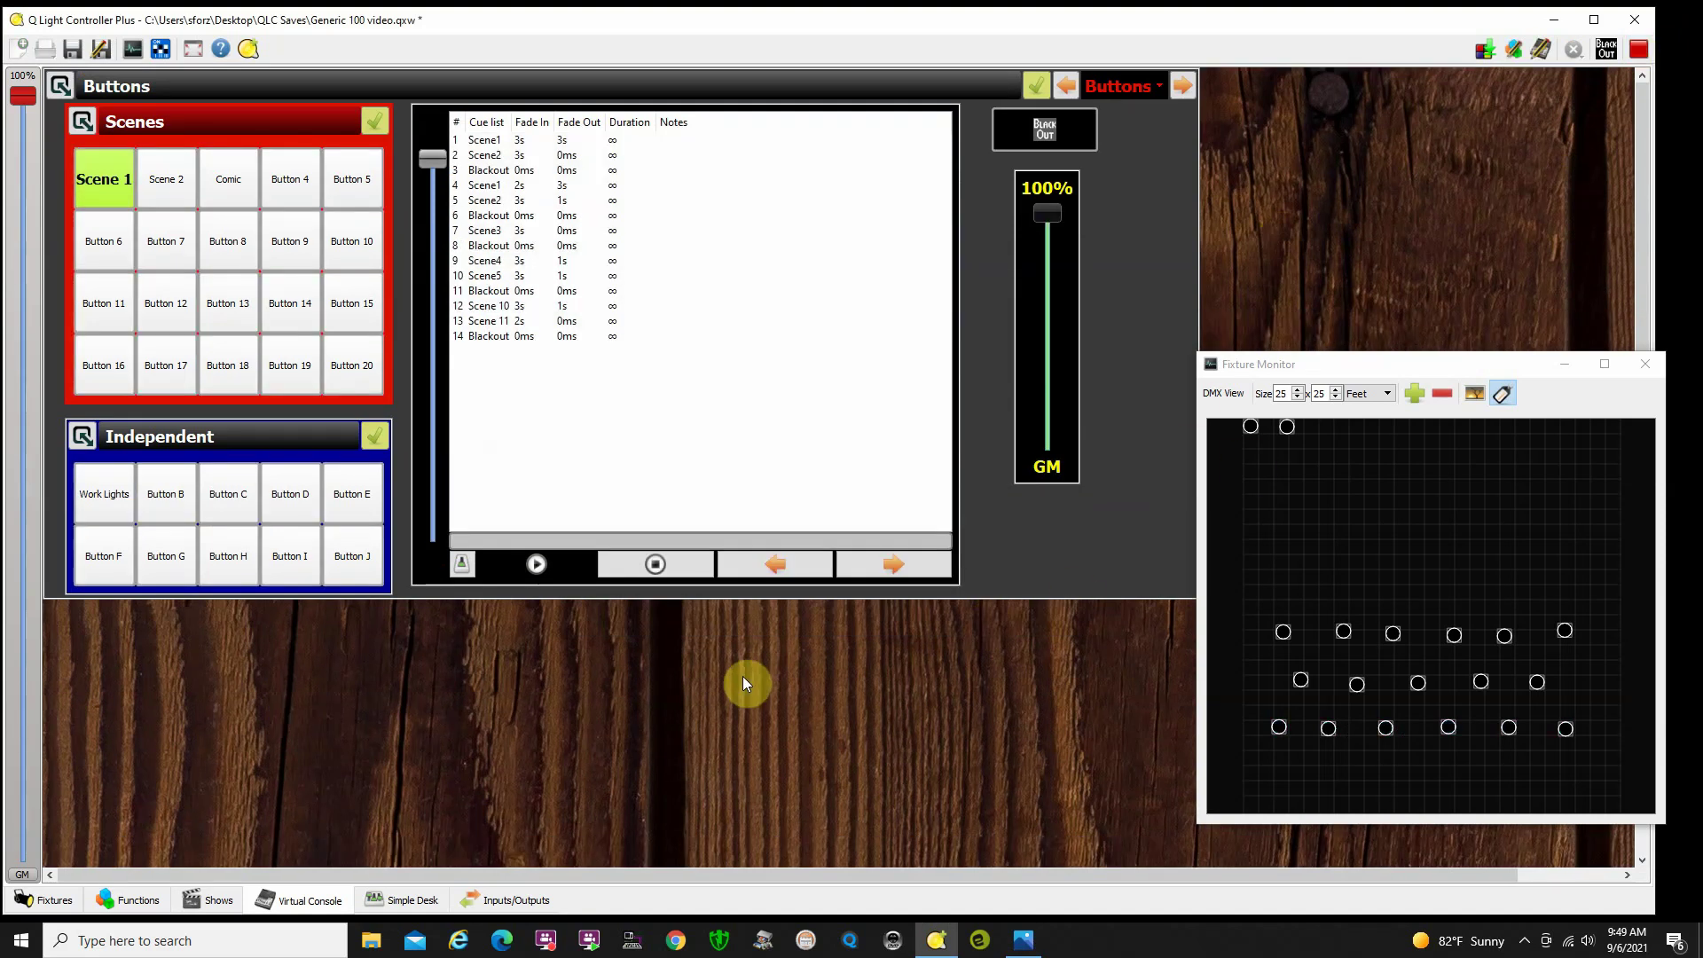
{"action": "left_click", "coordinate": [1023, 940]}
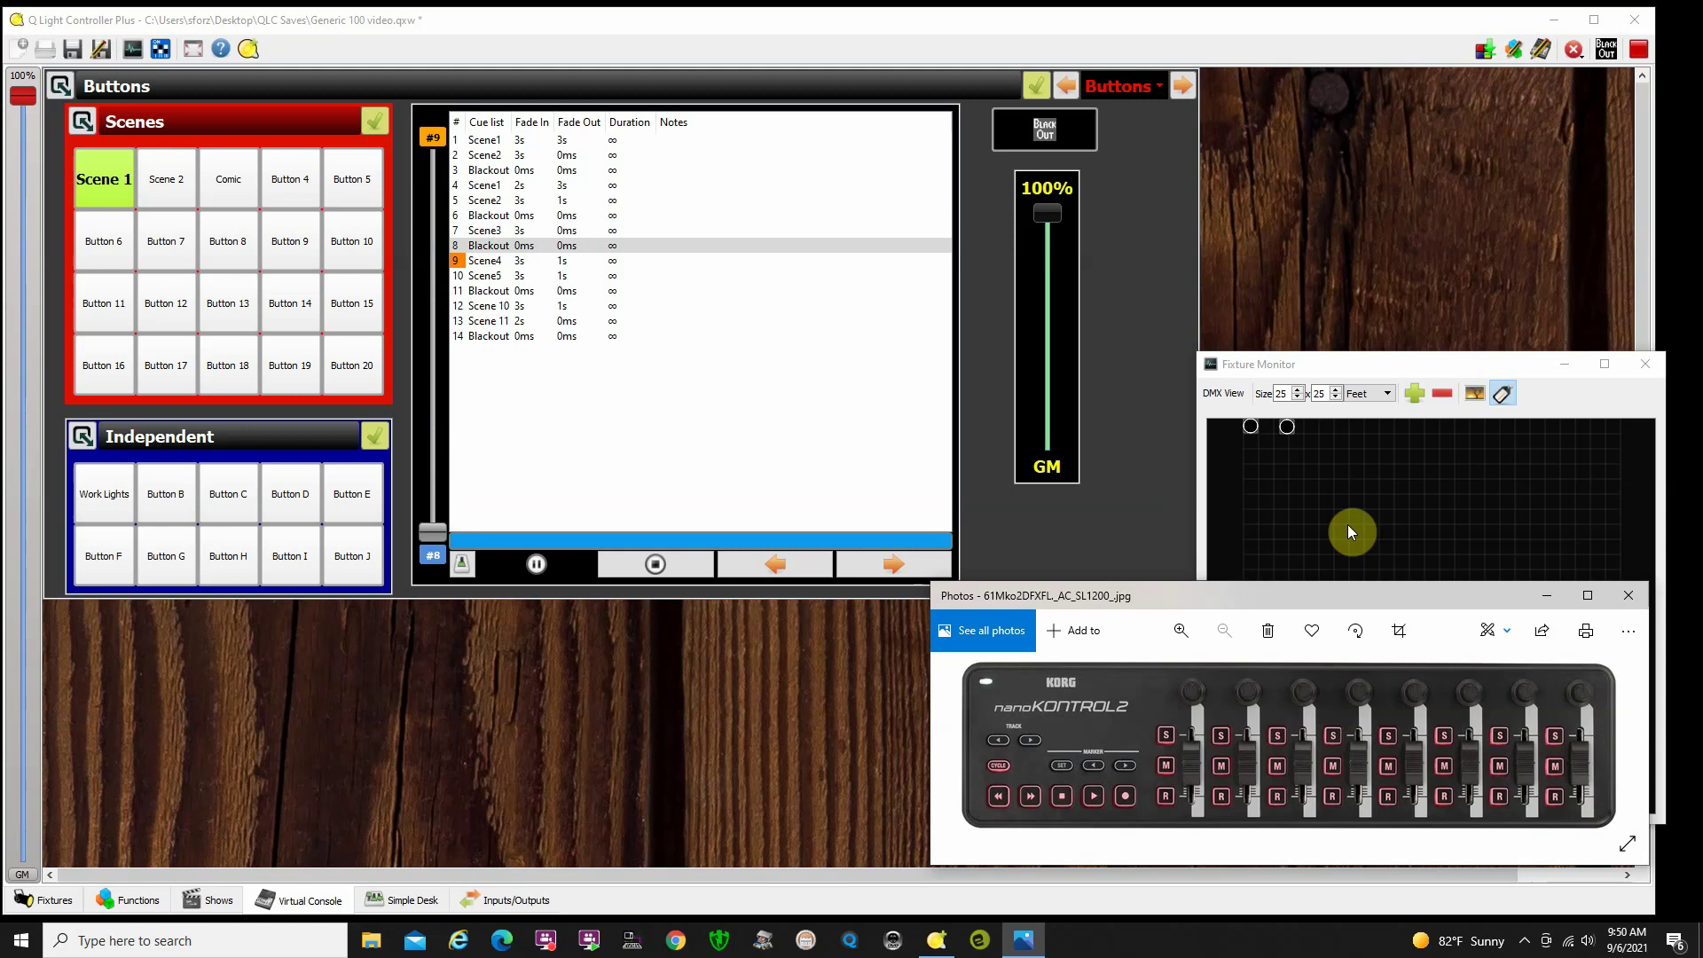
{"action": "left_click", "coordinate": [1640, 50]}
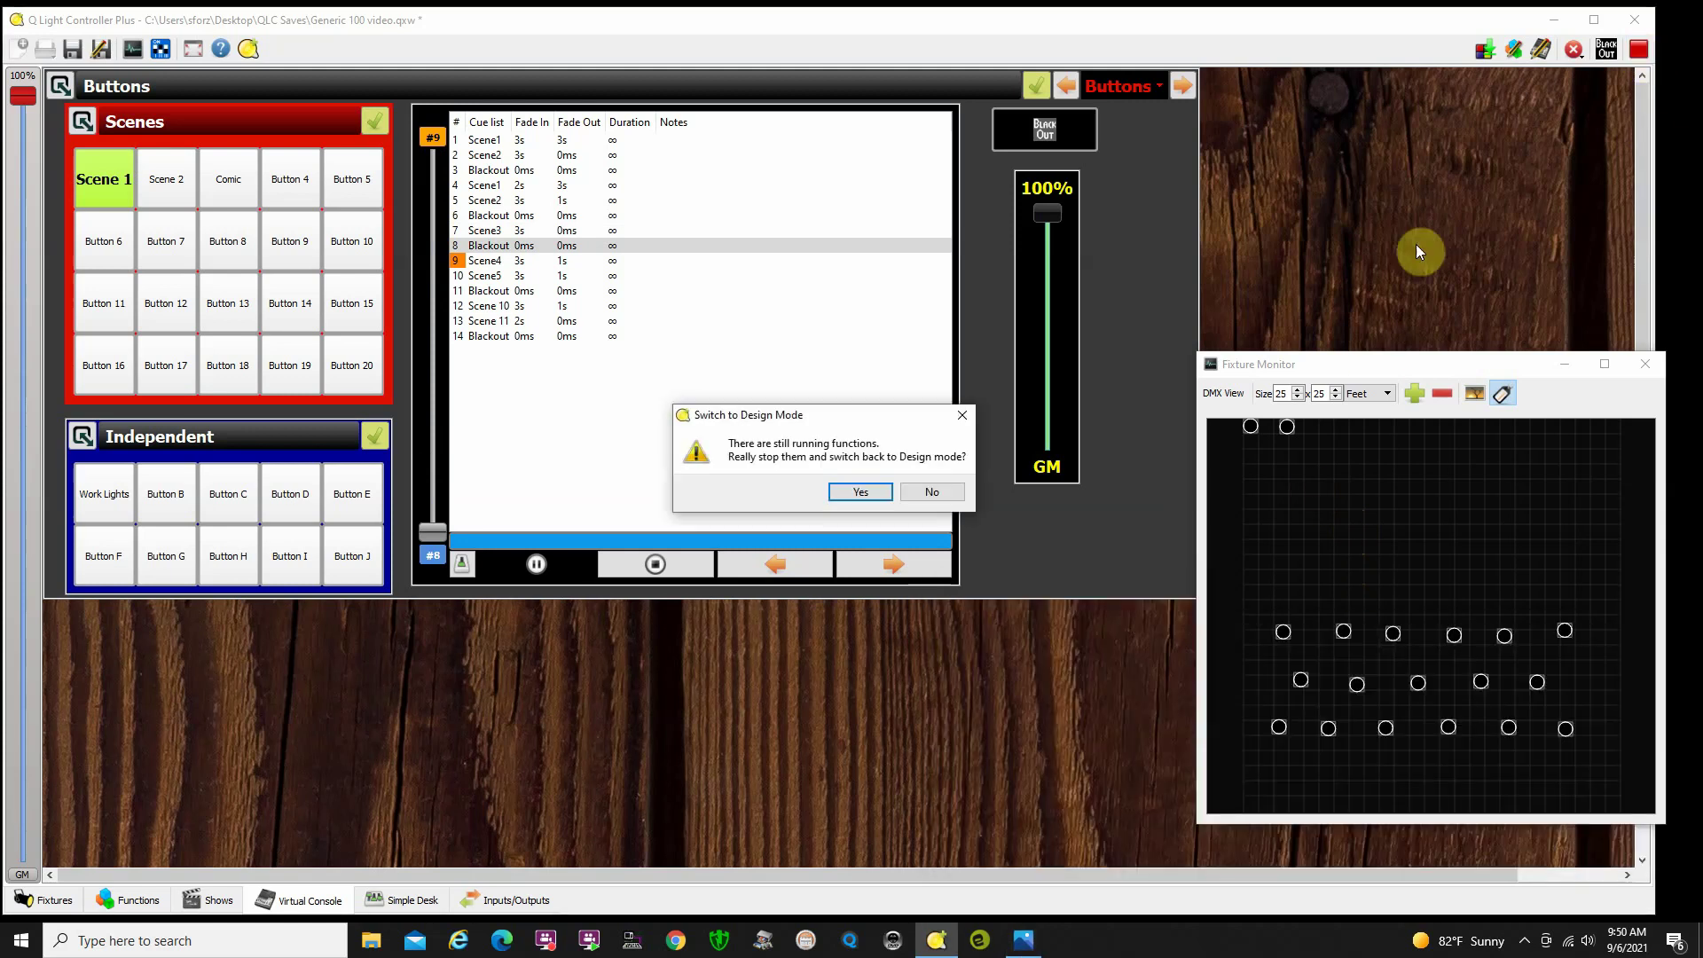
{"action": "left_click", "coordinate": [861, 492]}
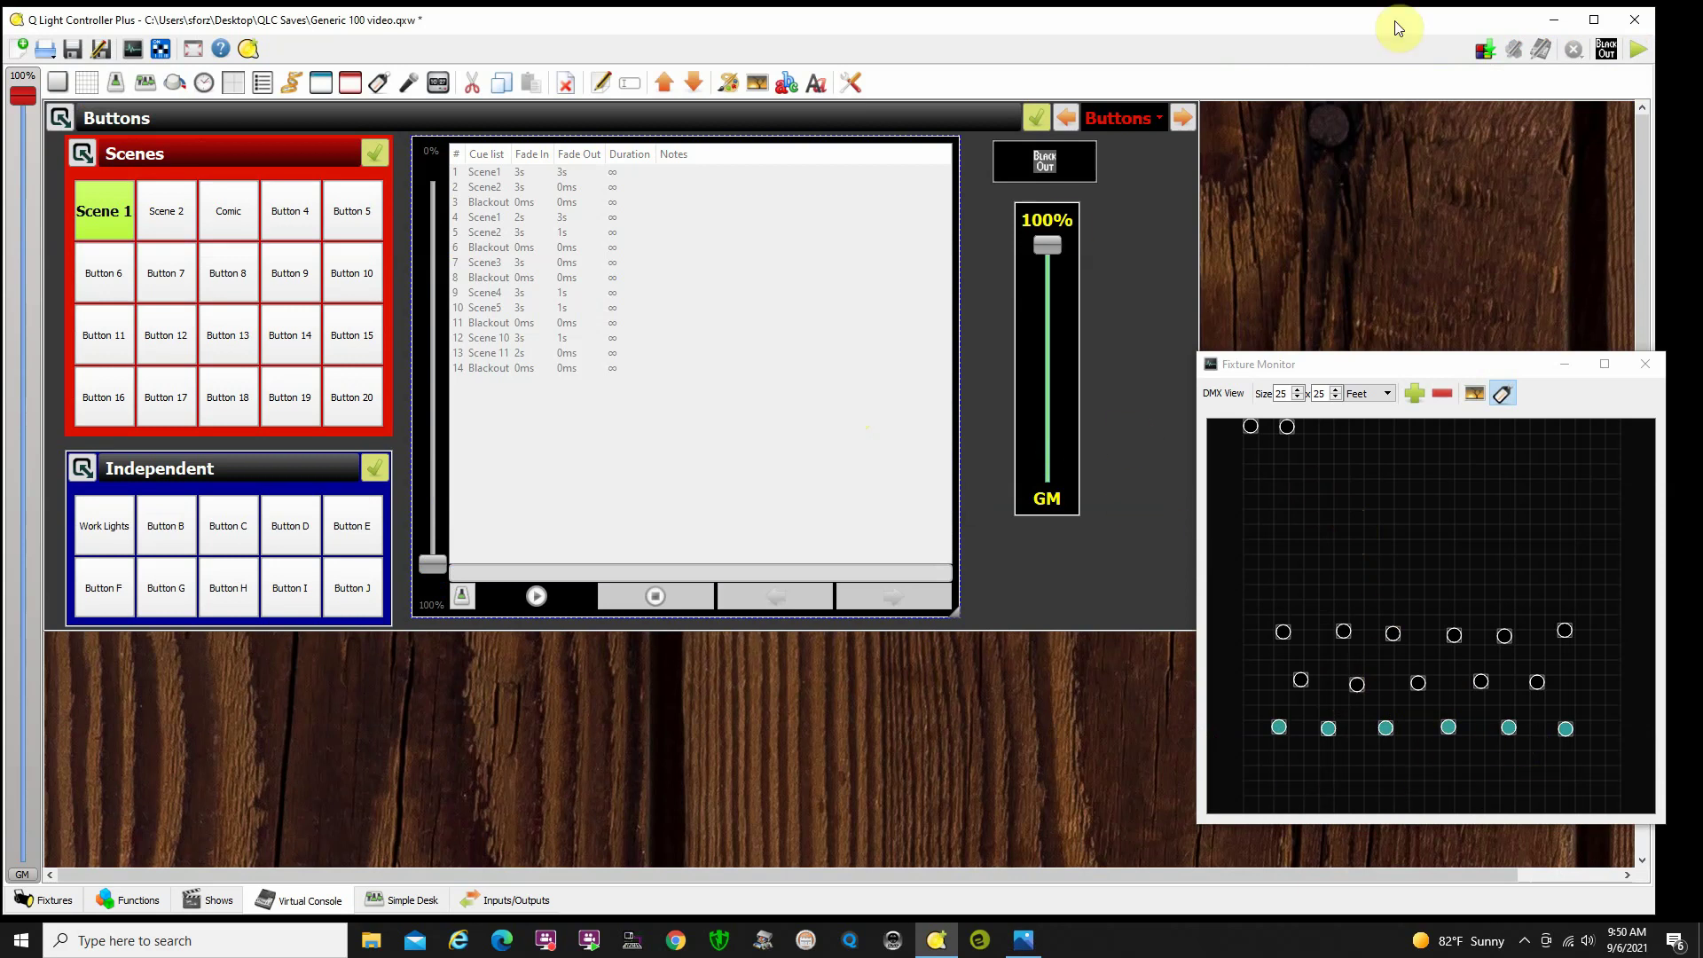
- Check the Channels 1-50 and Channels 51-100 pages of the Virtual Console for raised sliders
{"action": "left_click", "coordinate": [1068, 119]}
{"action": "left_click", "coordinate": [1068, 119]}
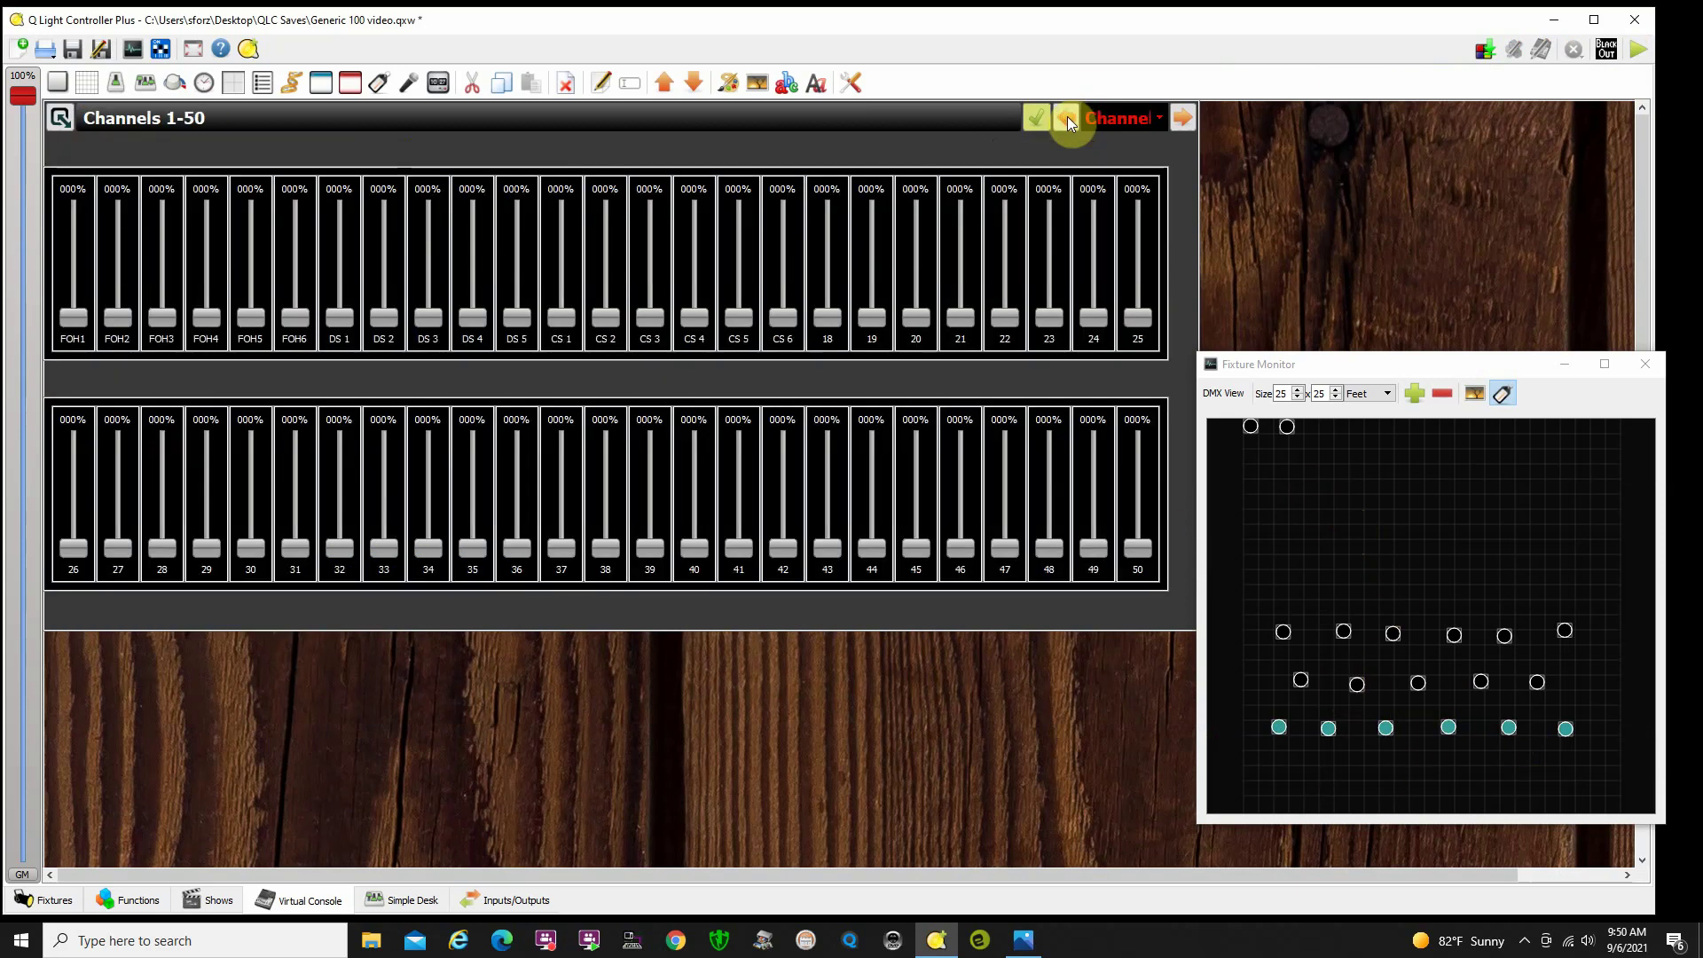
{"action": "left_click", "coordinate": [1184, 118]}
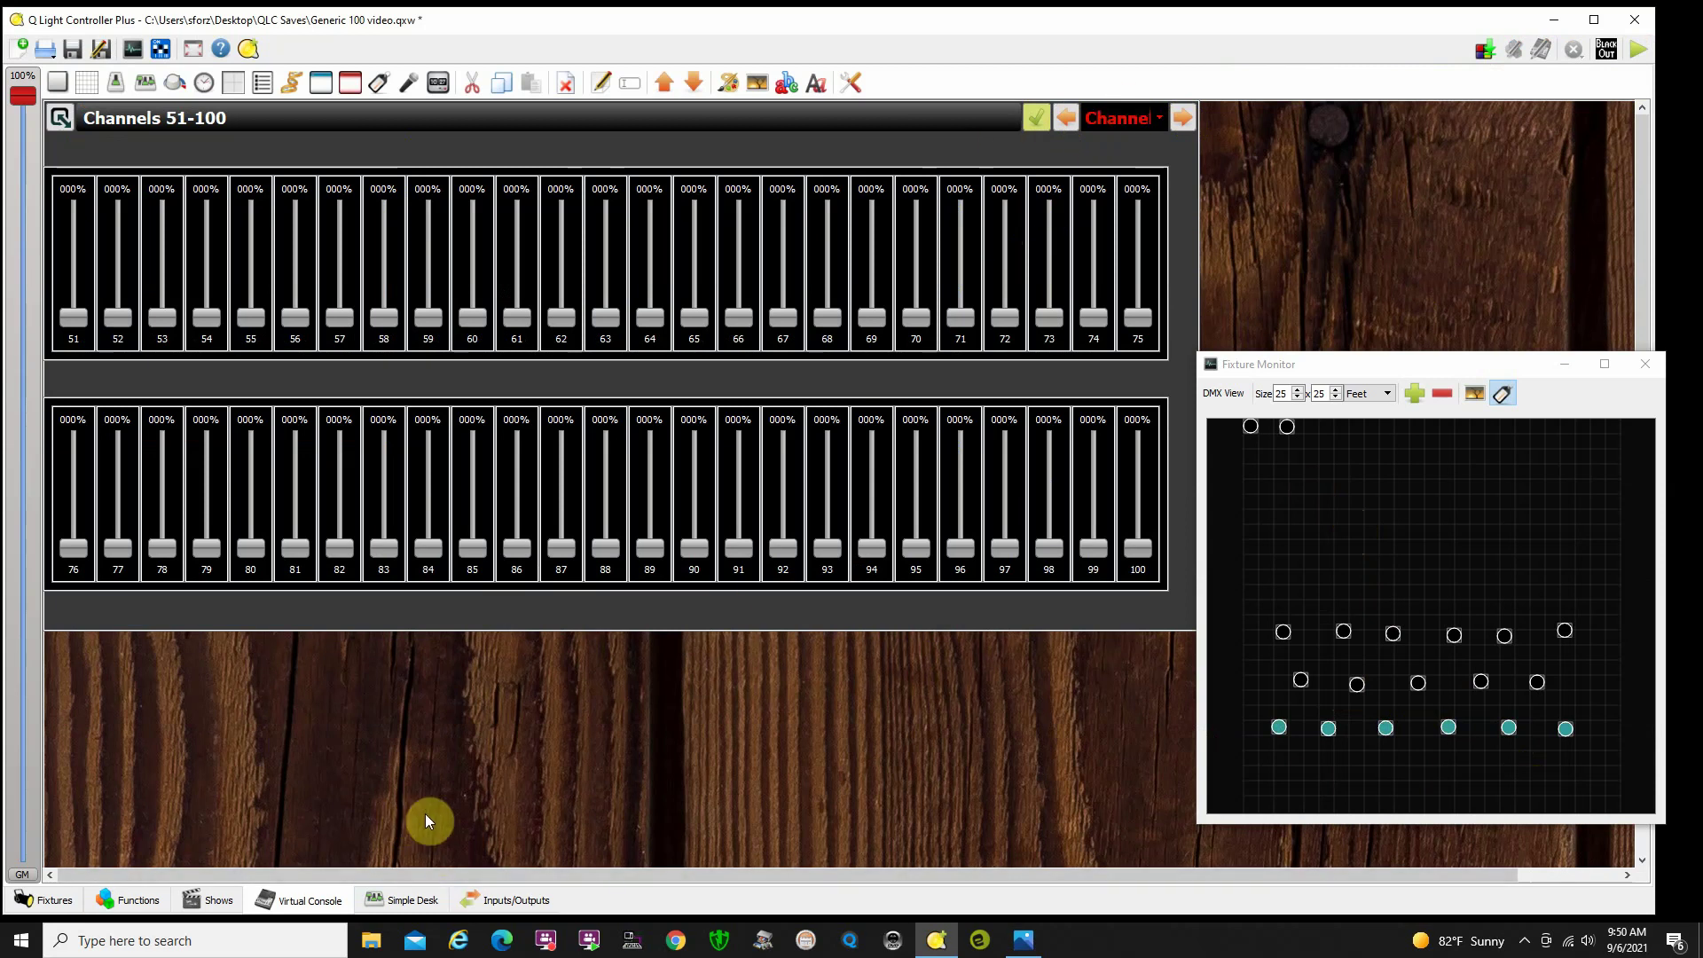
- Try to turn off the FOH 1 to FOH 6 channels by lowering them to 0 in the Simple Desk, and reset the universe
{"action": "left_click", "coordinate": [401, 899]}
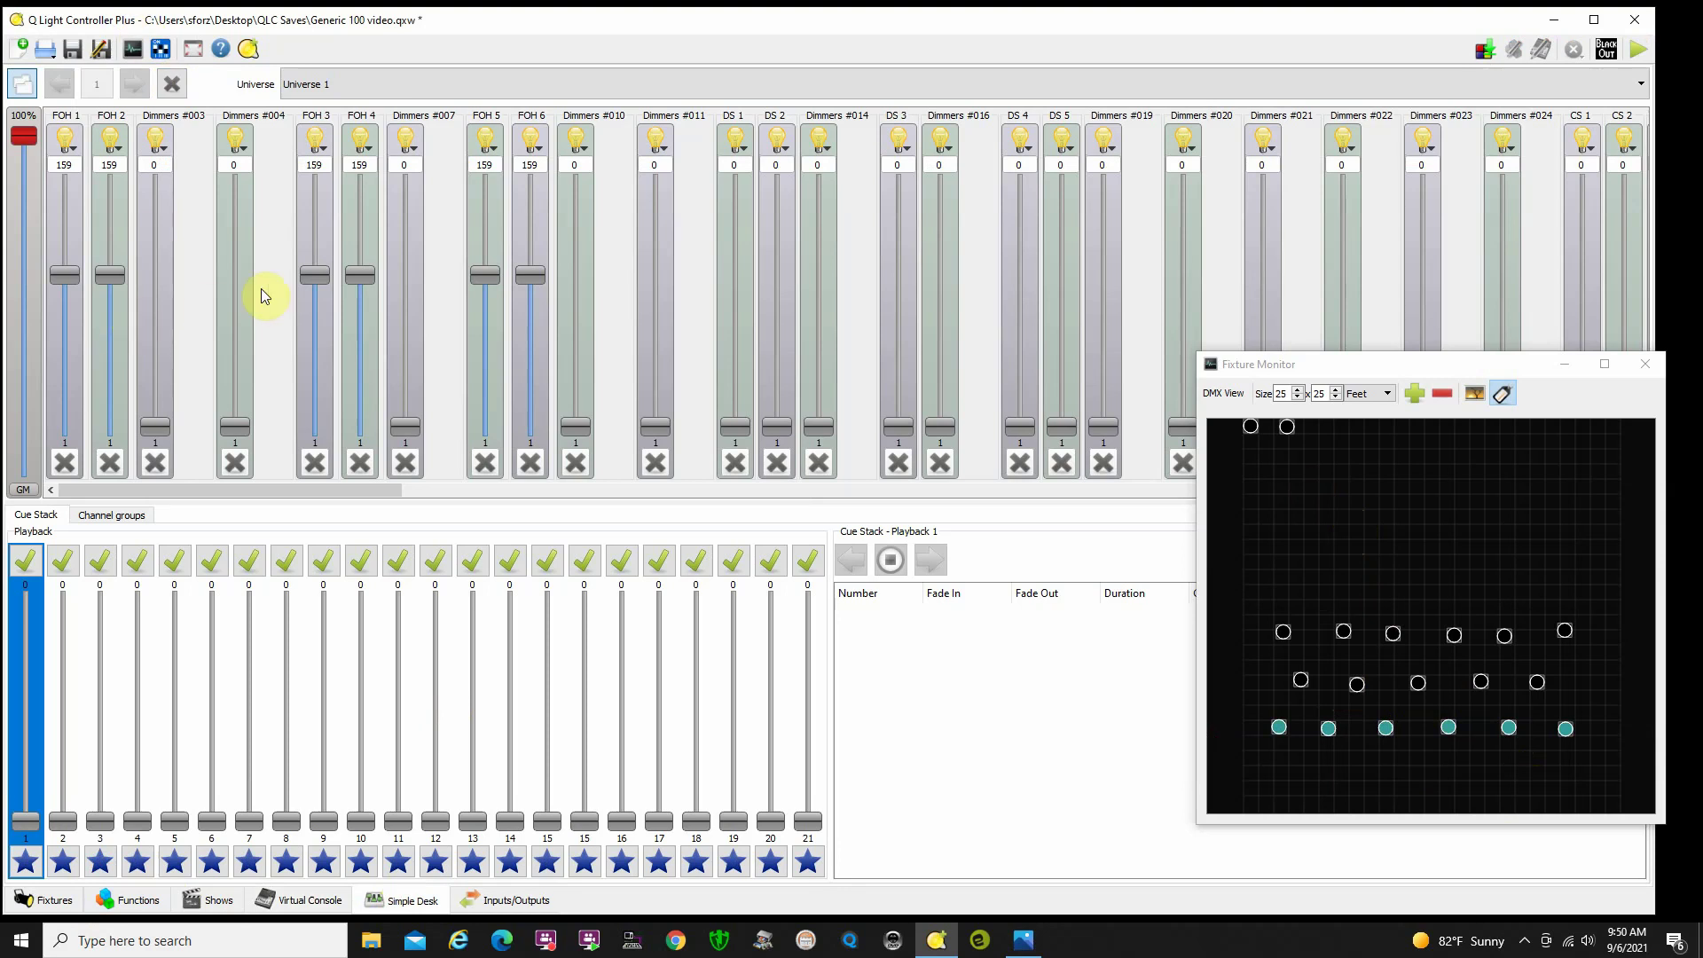
{"action": "left_click_drag", "start_coordinate": [64, 275], "coordinate": [65, 443]}
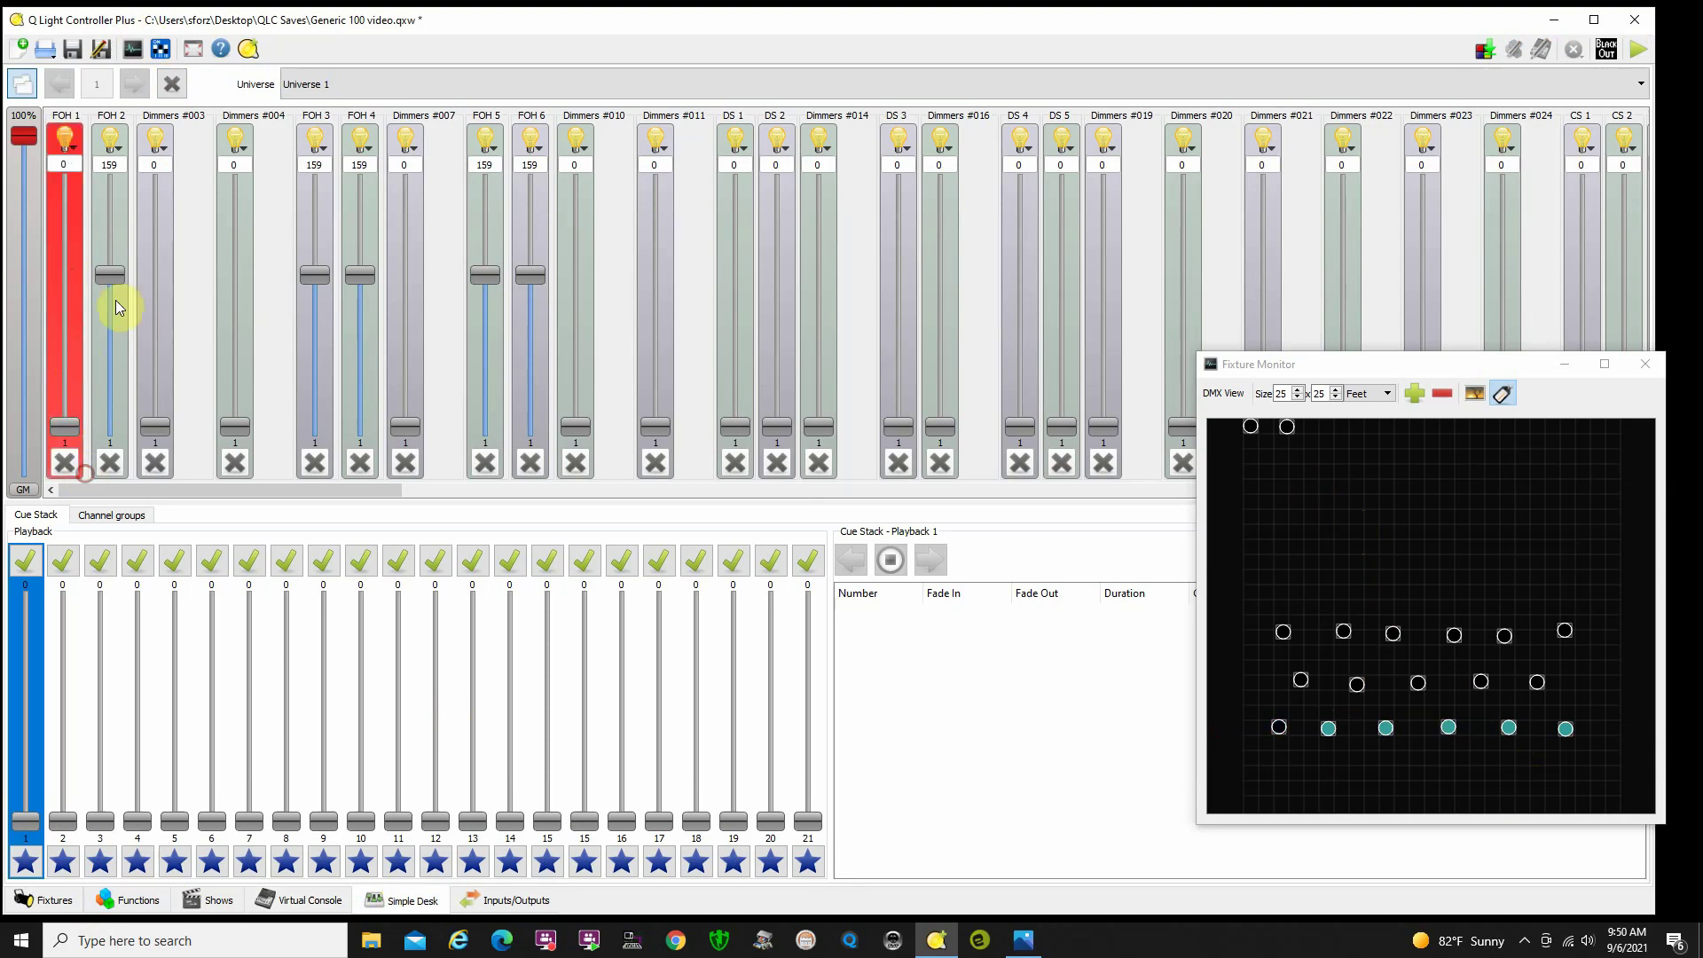
{"action": "left_click_drag", "start_coordinate": [120, 308], "coordinate": [111, 439]}
{"action": "left_click_drag", "start_coordinate": [312, 297], "coordinate": [315, 440]}
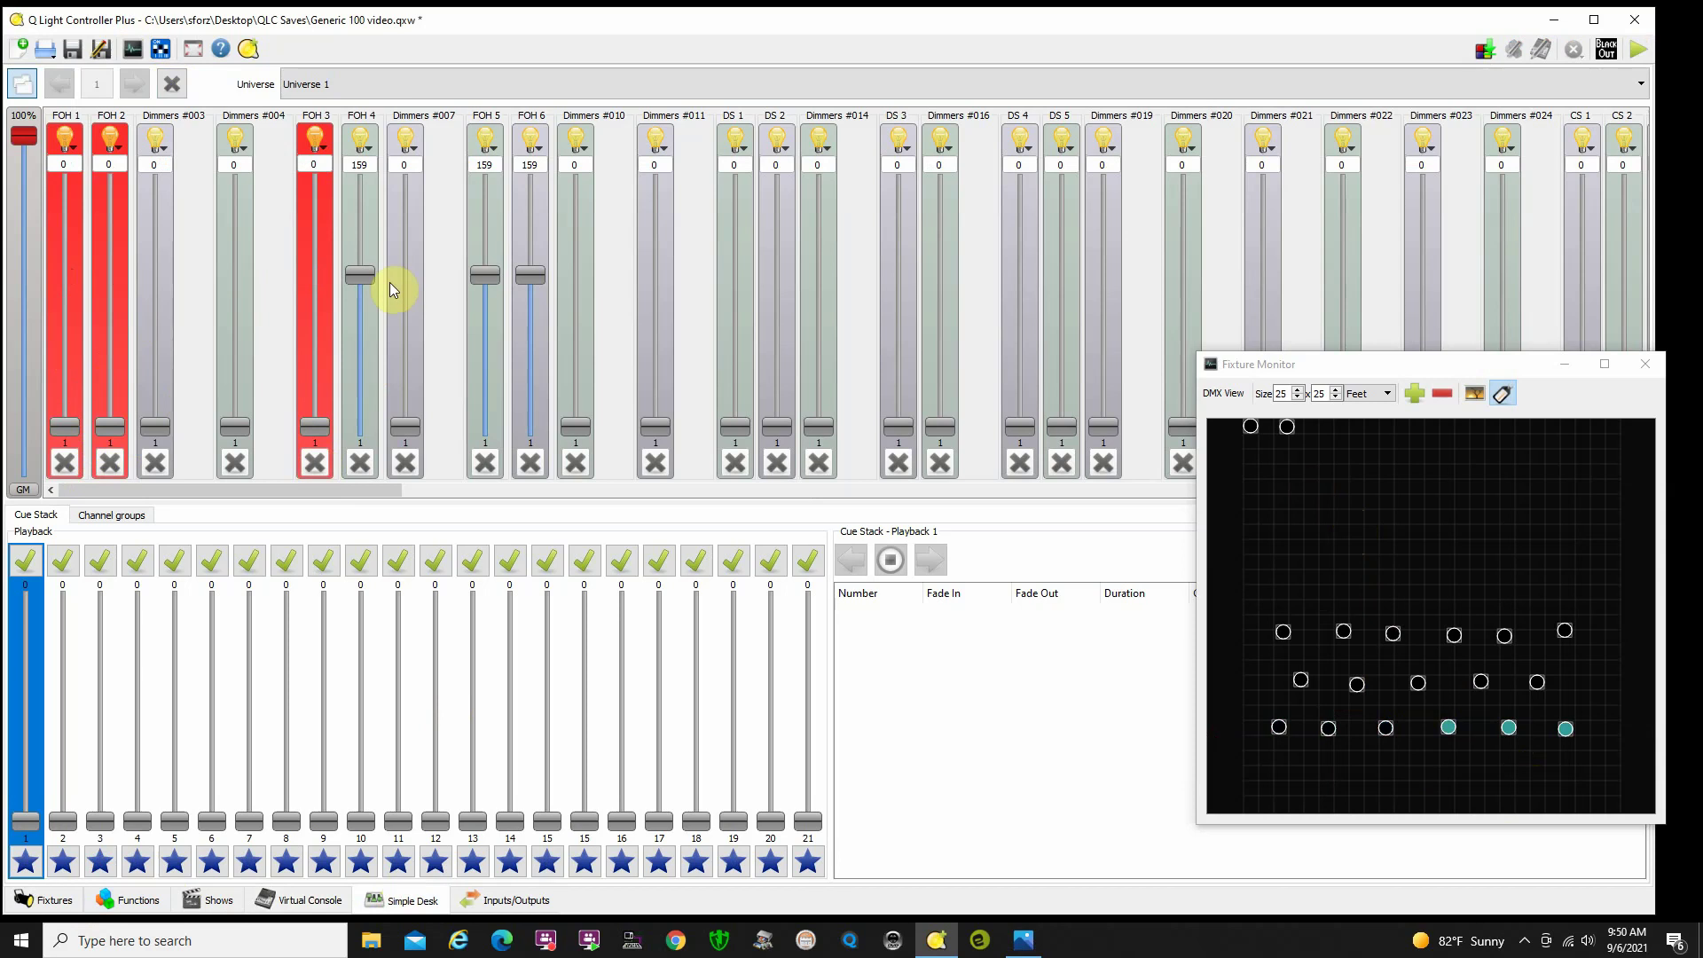
{"action": "left_click_drag", "start_coordinate": [360, 275], "coordinate": [358, 460]}
{"action": "left_click_drag", "start_coordinate": [493, 275], "coordinate": [532, 470]}
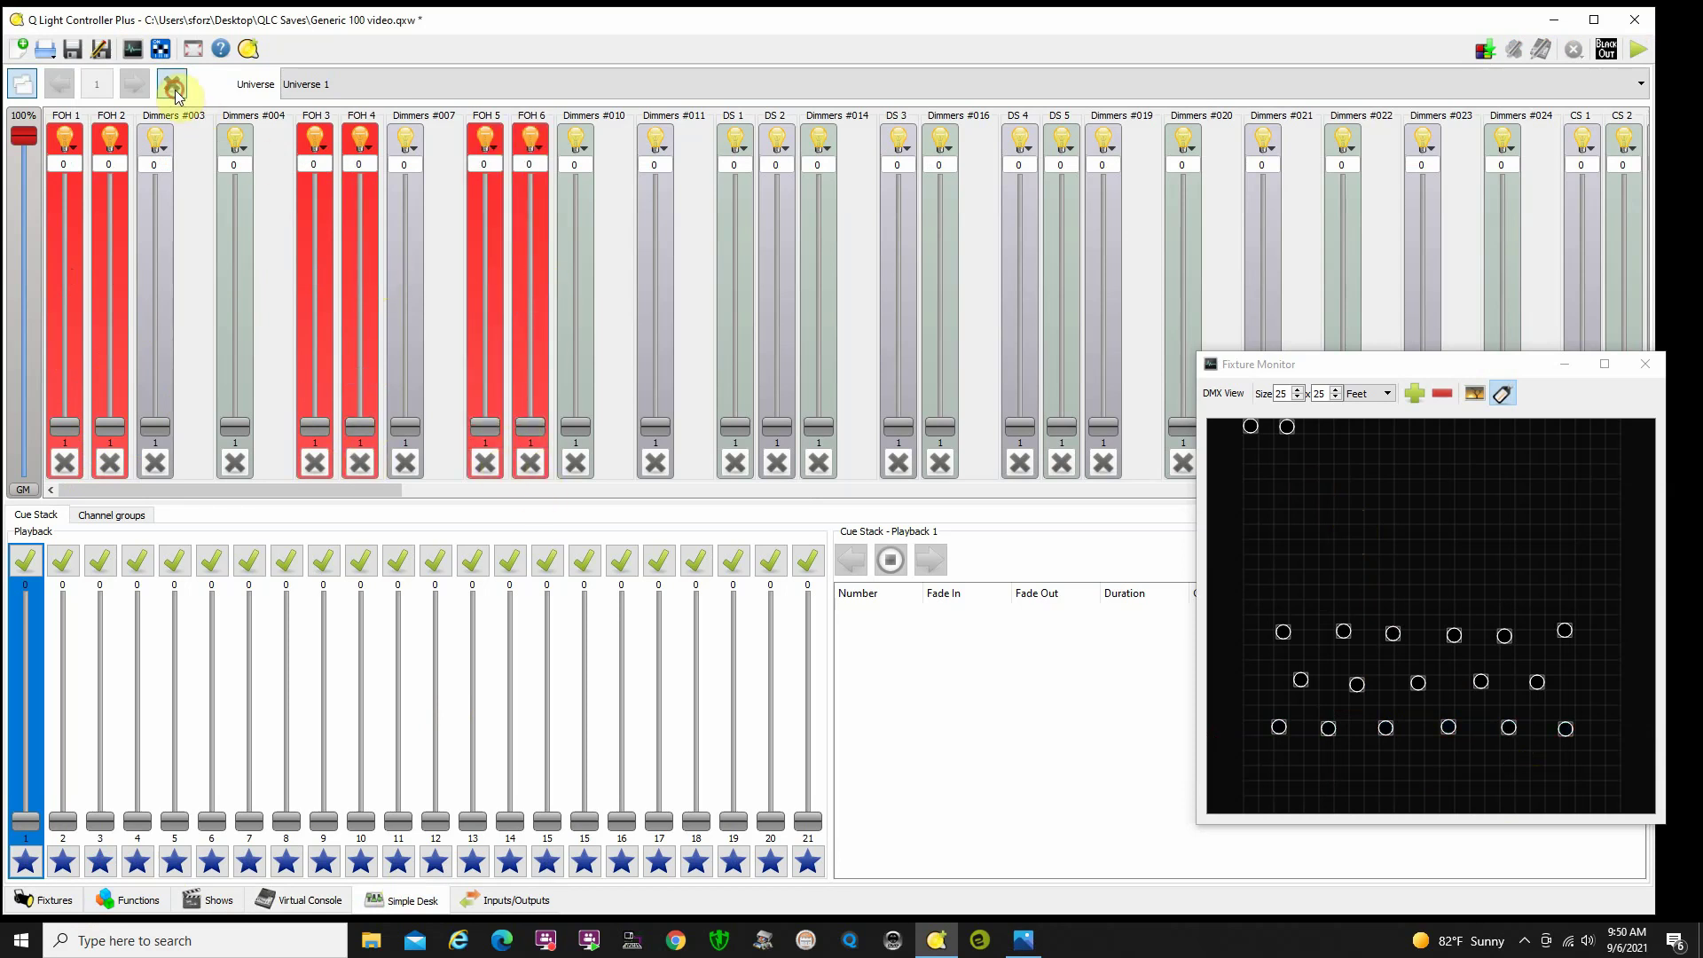
{"action": "left_click", "coordinate": [173, 87]}
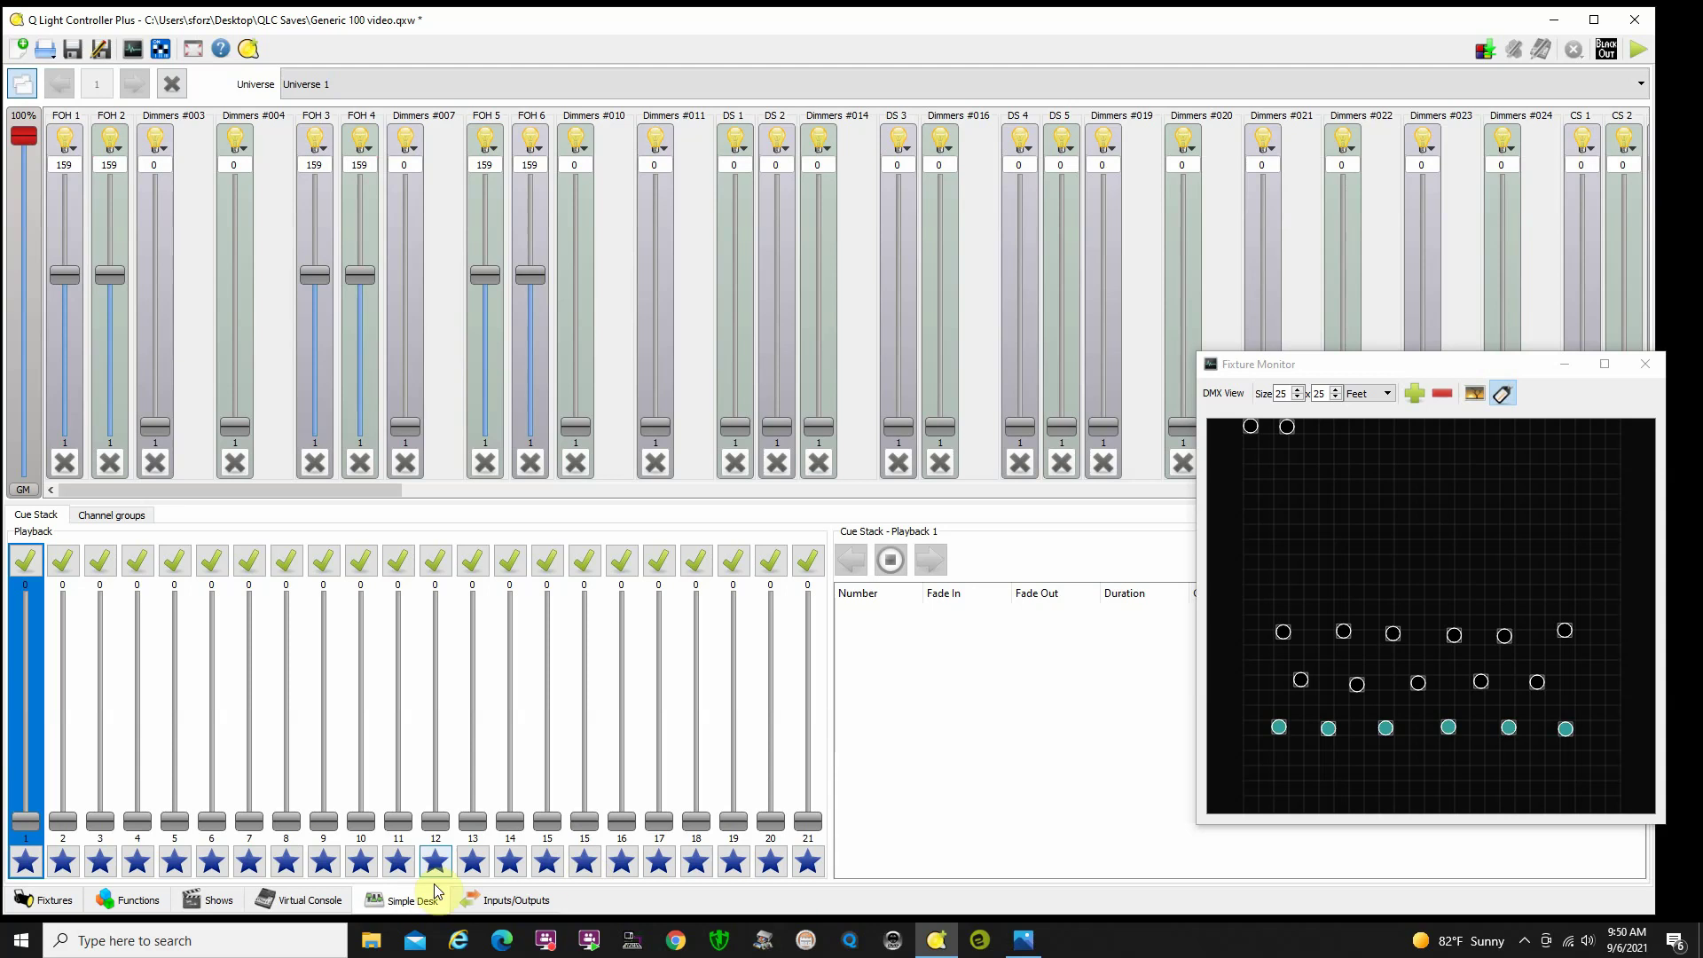
- Start operate mode in the Virtual Console and check the Channels 1-50, Channels 51-100 and Buttons pages against the fixture monitor
{"action": "left_click", "coordinate": [320, 891]}
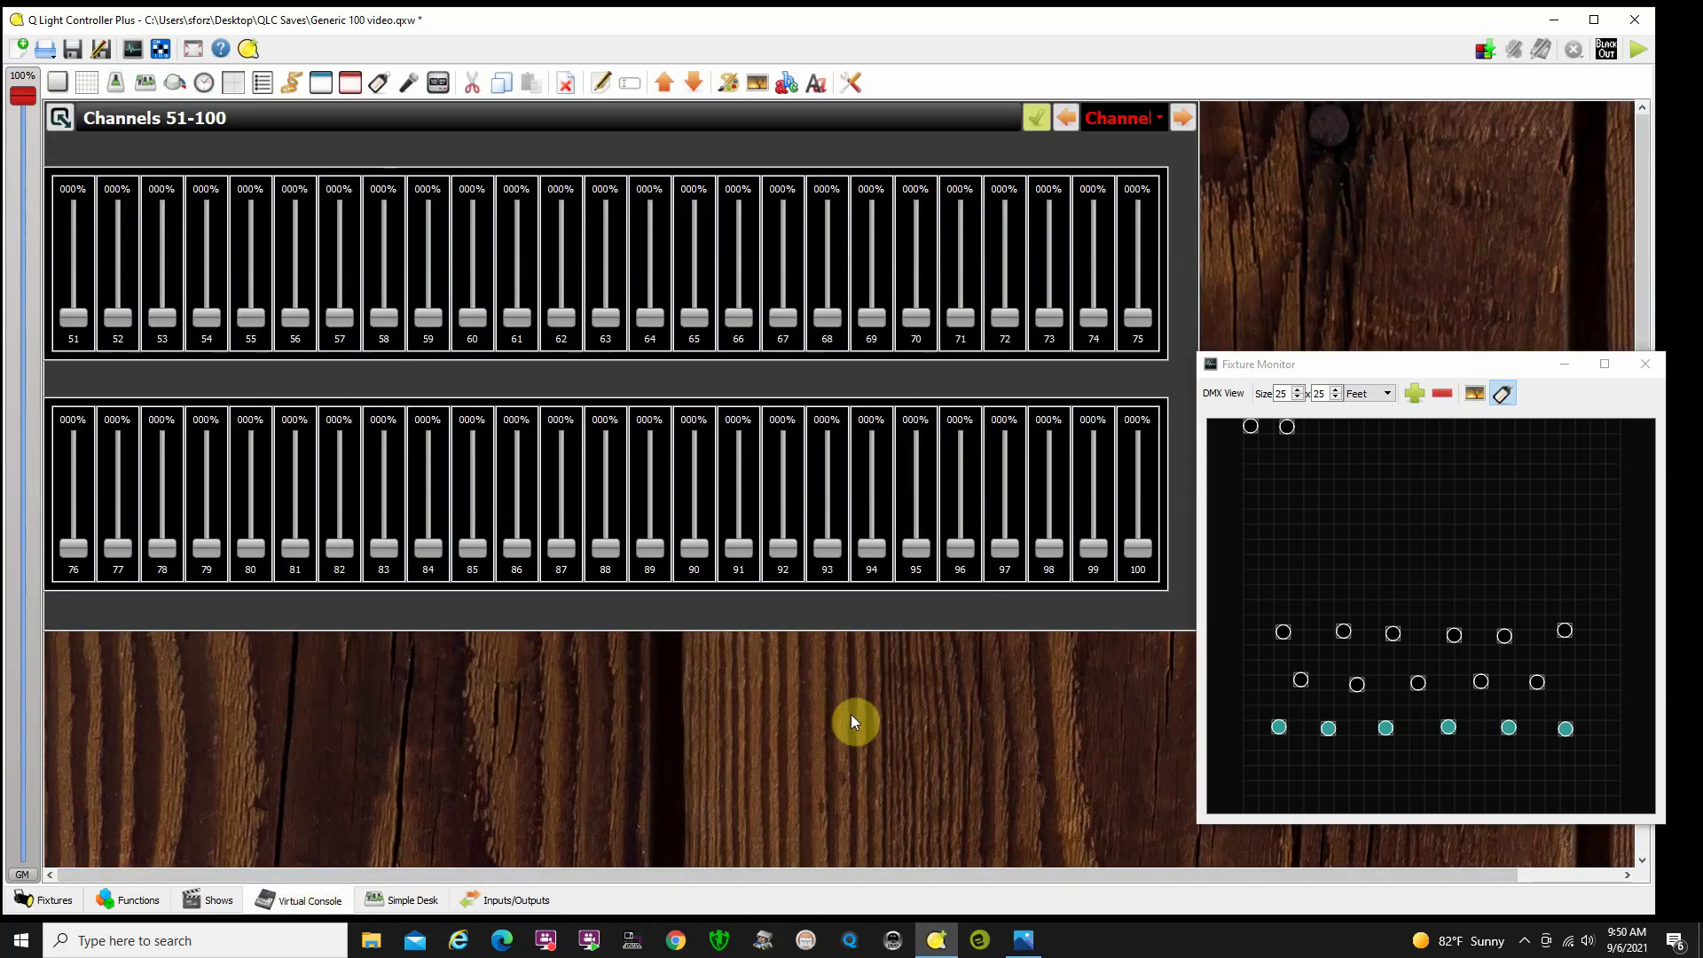
{"action": "left_click", "coordinate": [1640, 49]}
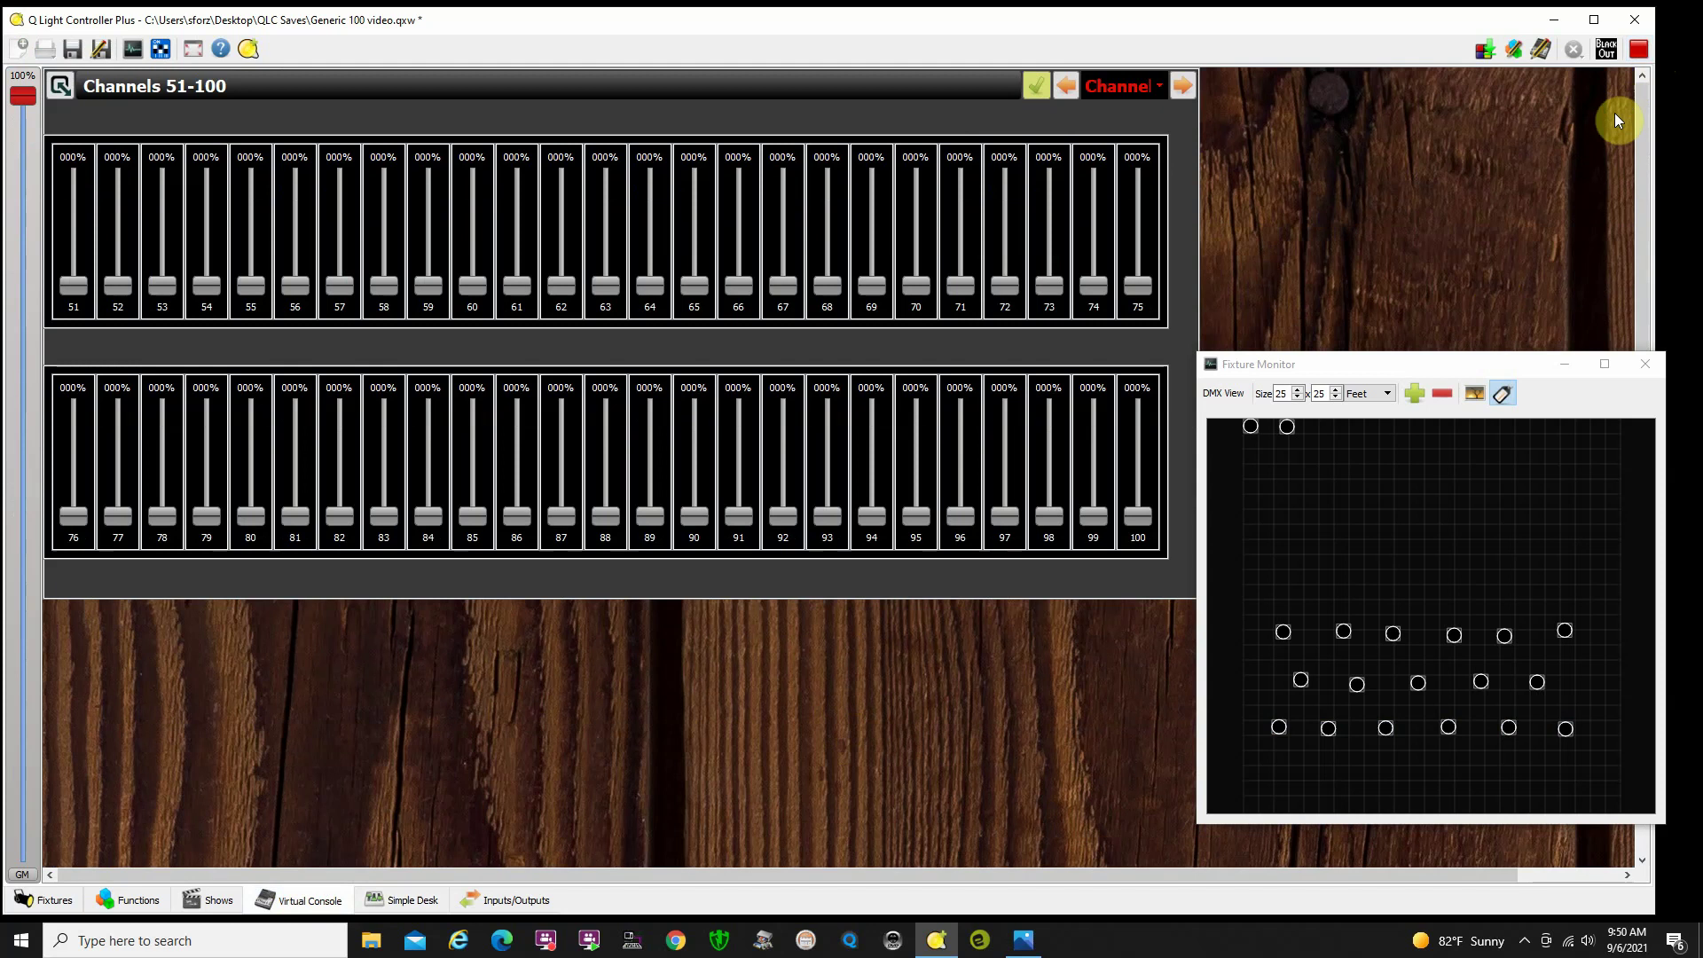
{"action": "left_click", "coordinate": [1067, 86]}
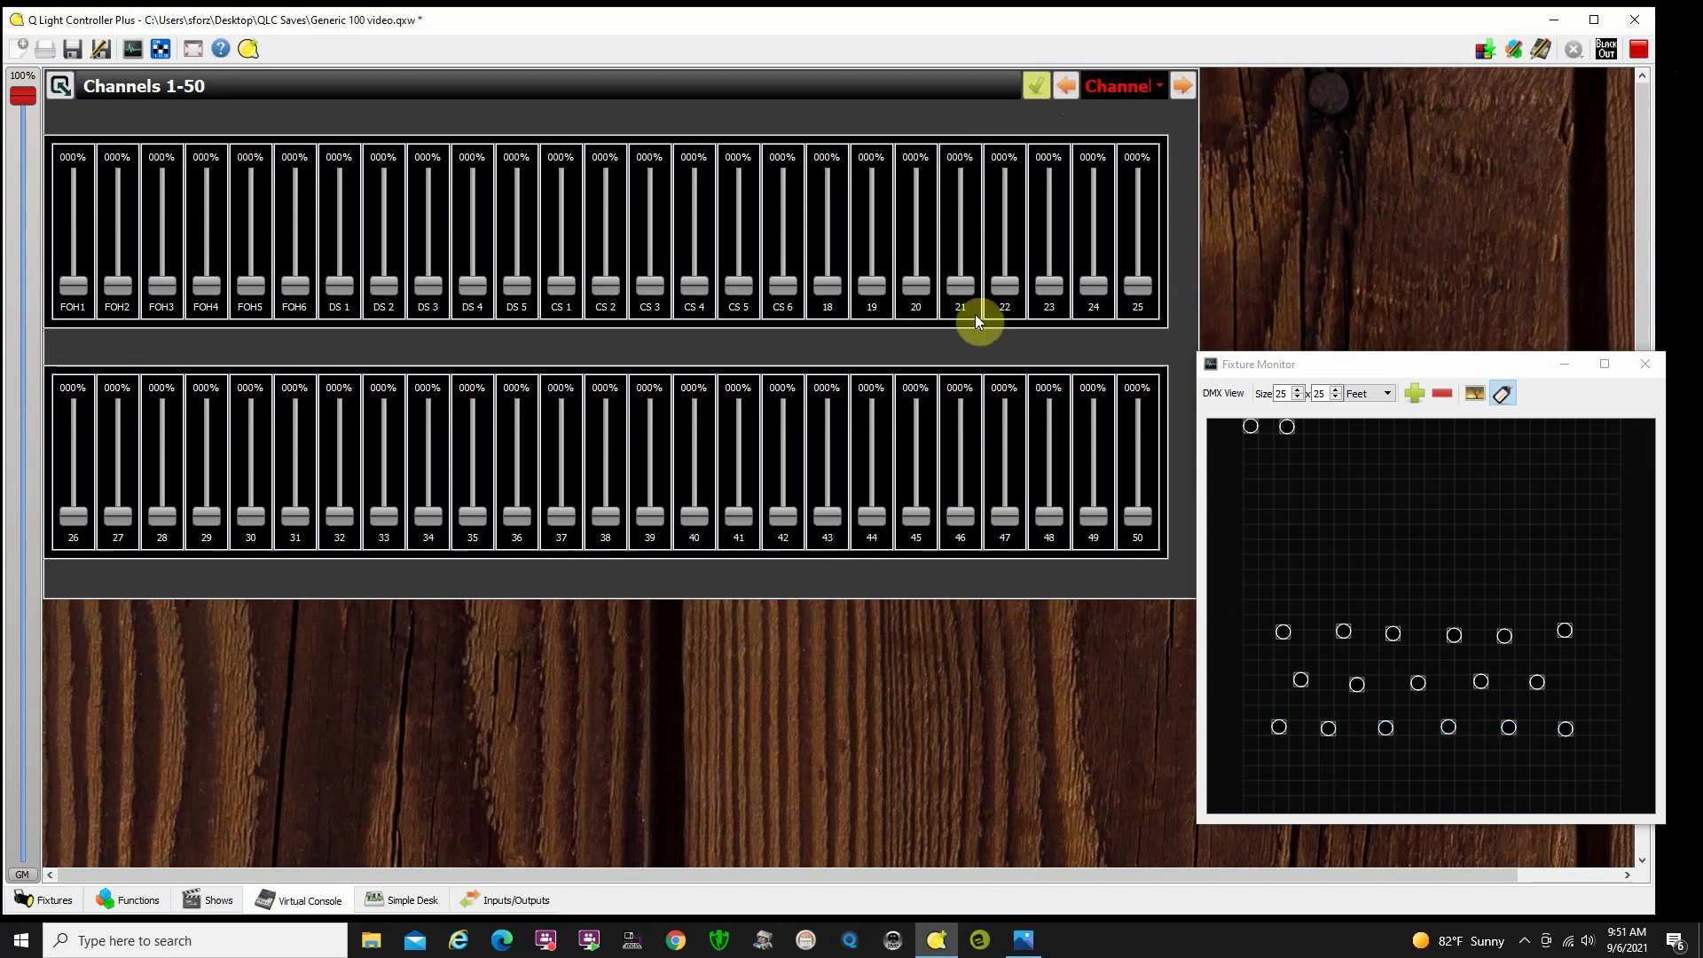
{"action": "left_click", "coordinate": [1180, 84]}
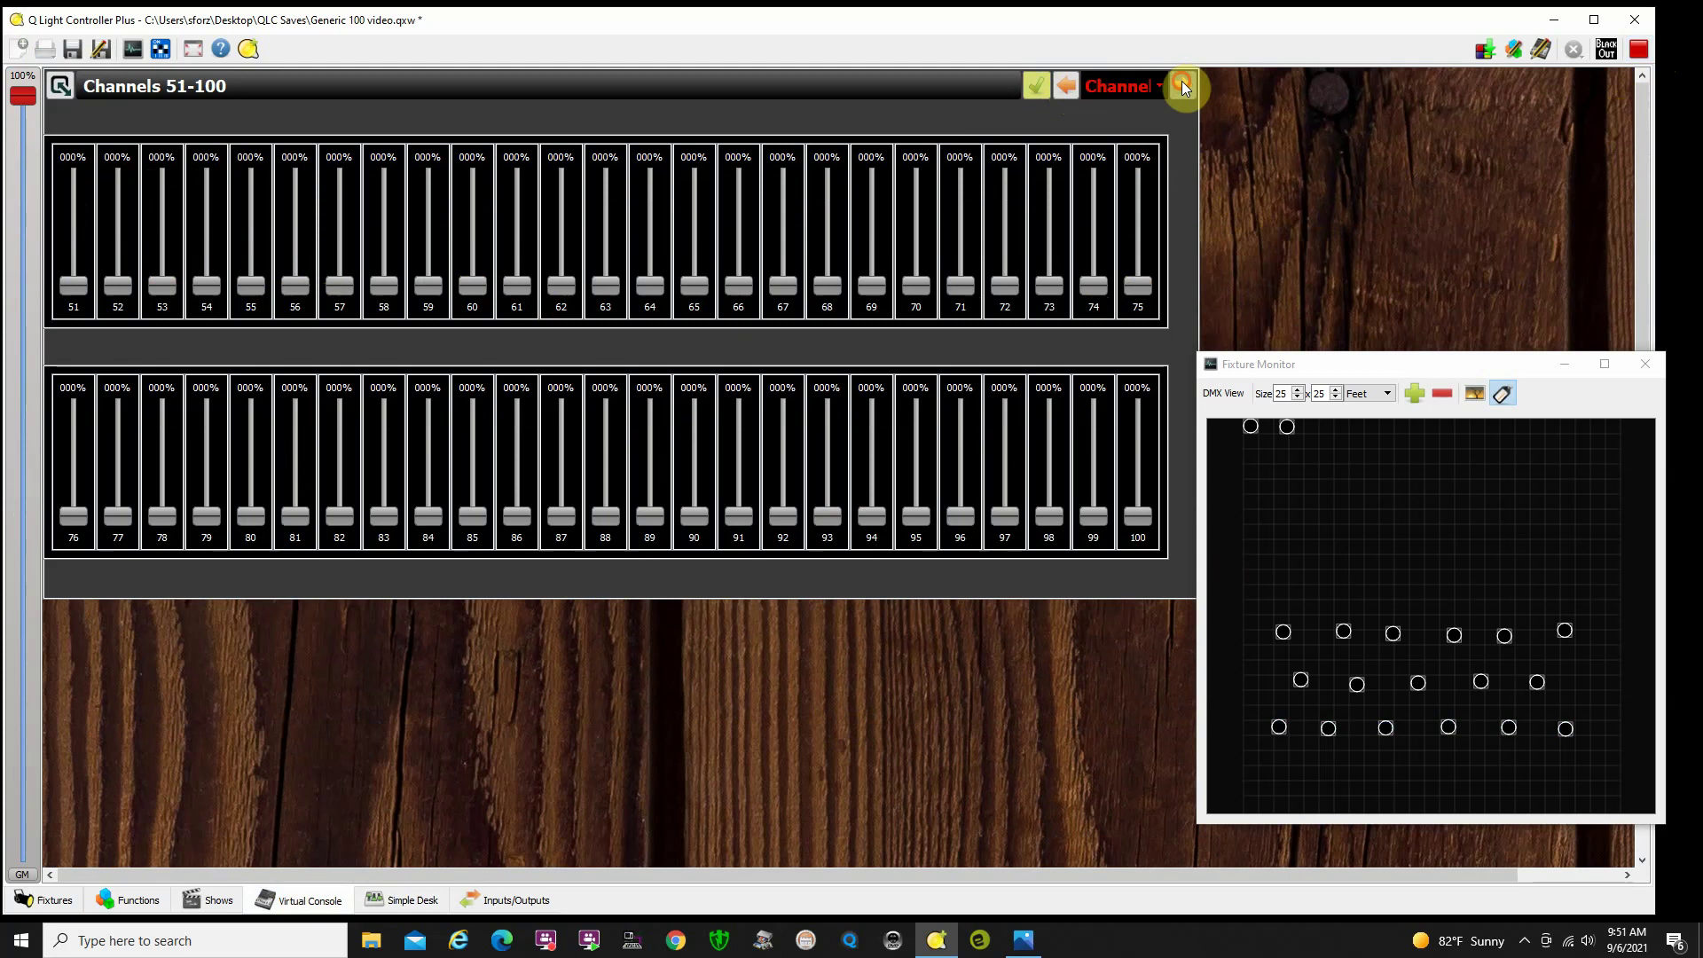
{"action": "left_click", "coordinate": [1183, 85]}
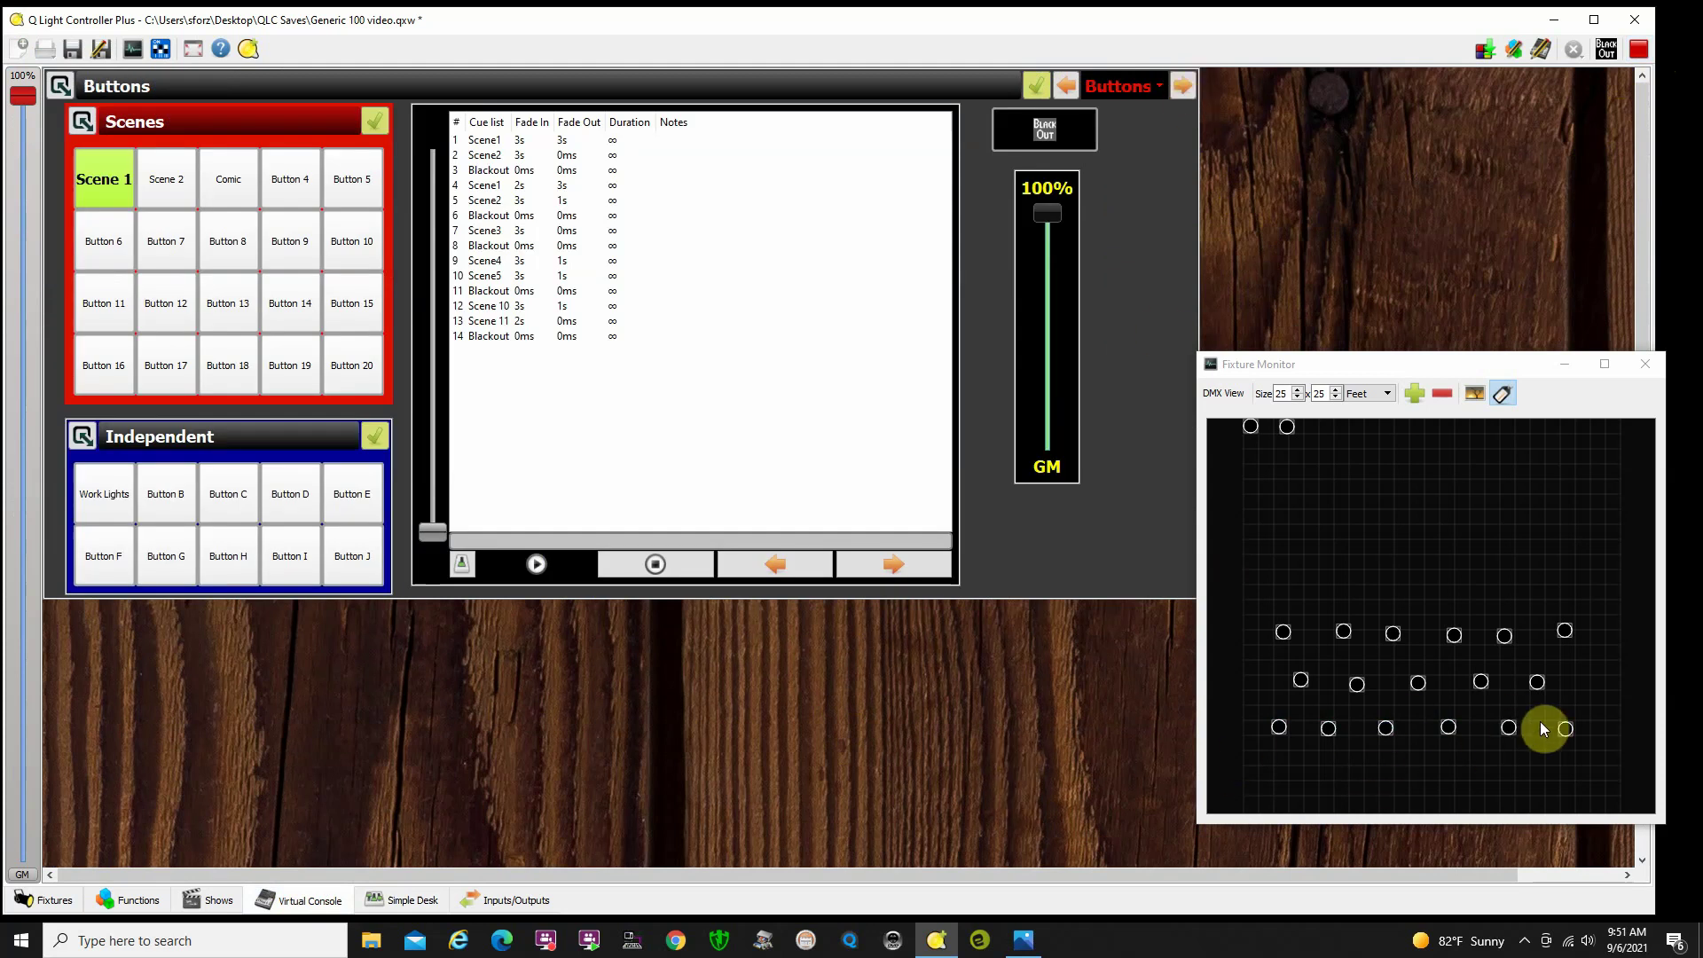
- Return to design mode and deselect Scene1 in the function list by selecting the Scene group, ending its live preview
{"action": "left_click", "coordinate": [1643, 50]}
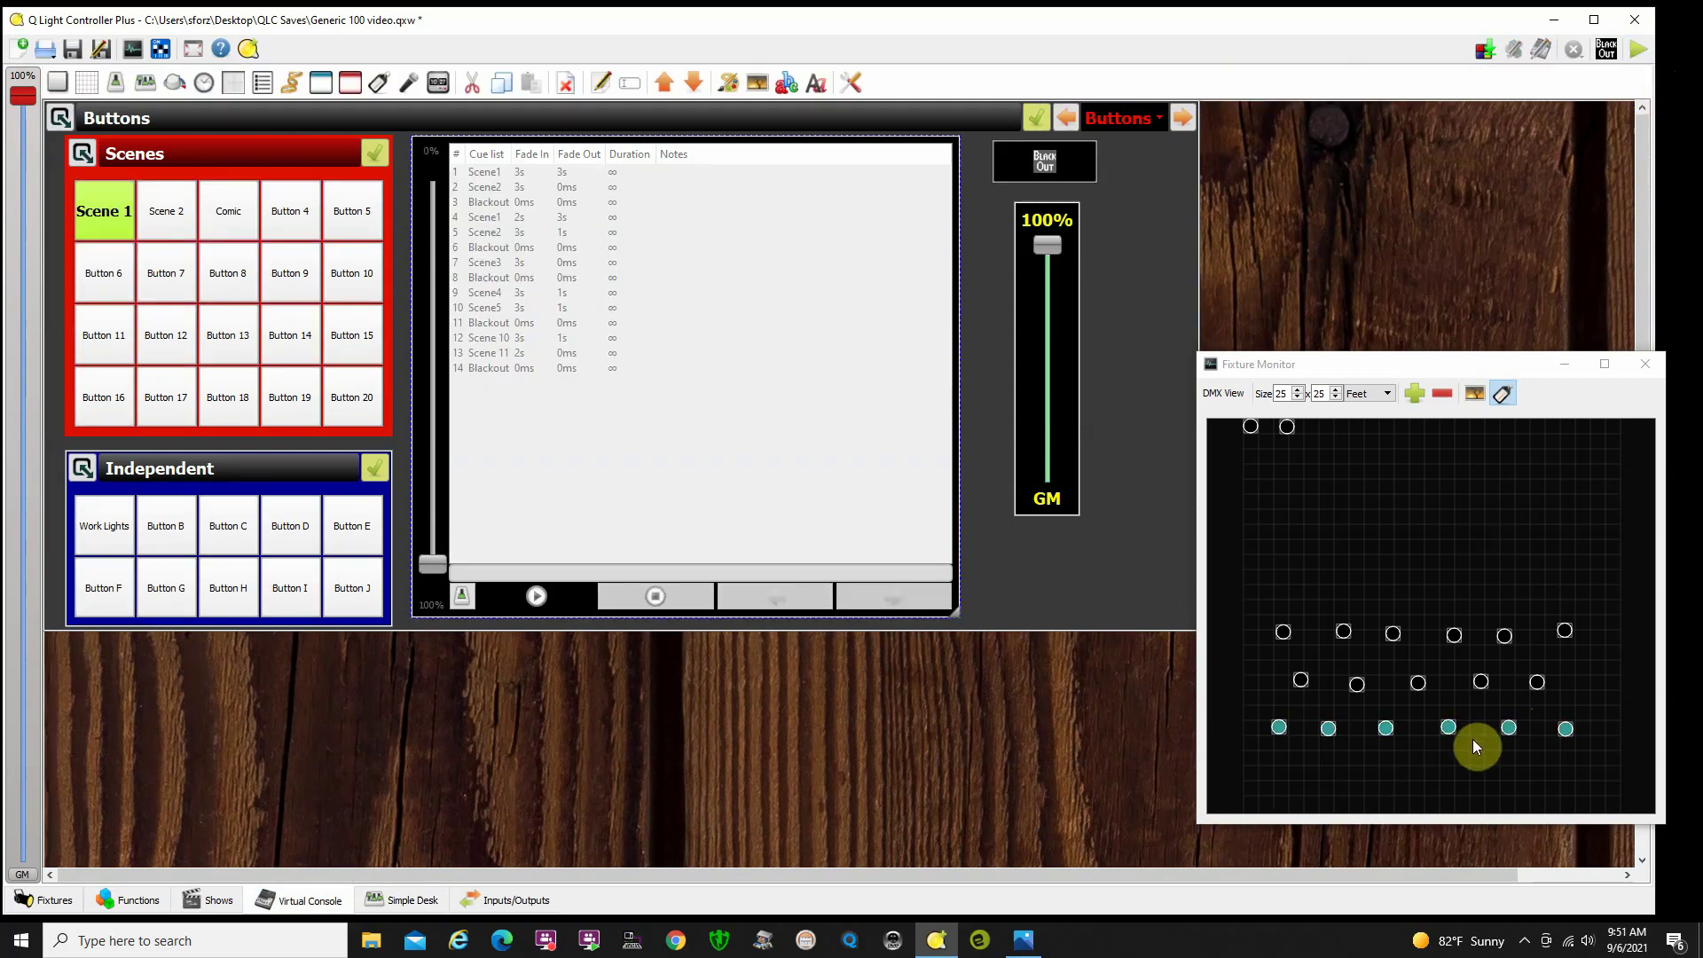
{"action": "left_click", "coordinate": [140, 901]}
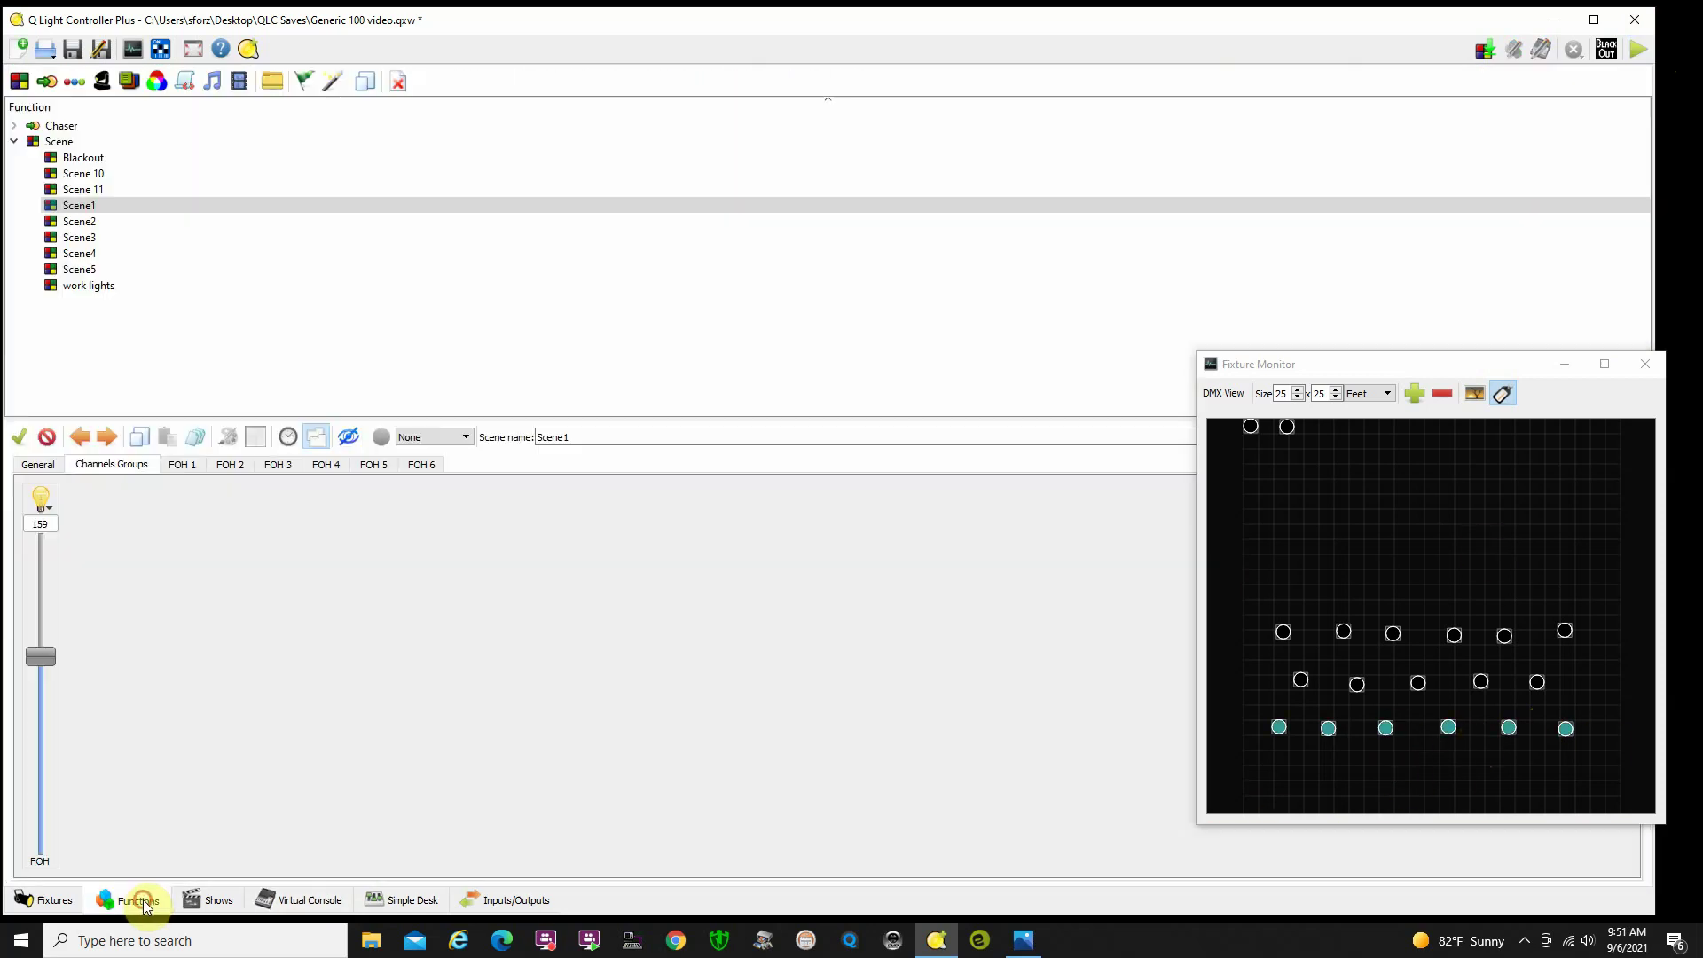
{"action": "left_click", "coordinate": [129, 211]}
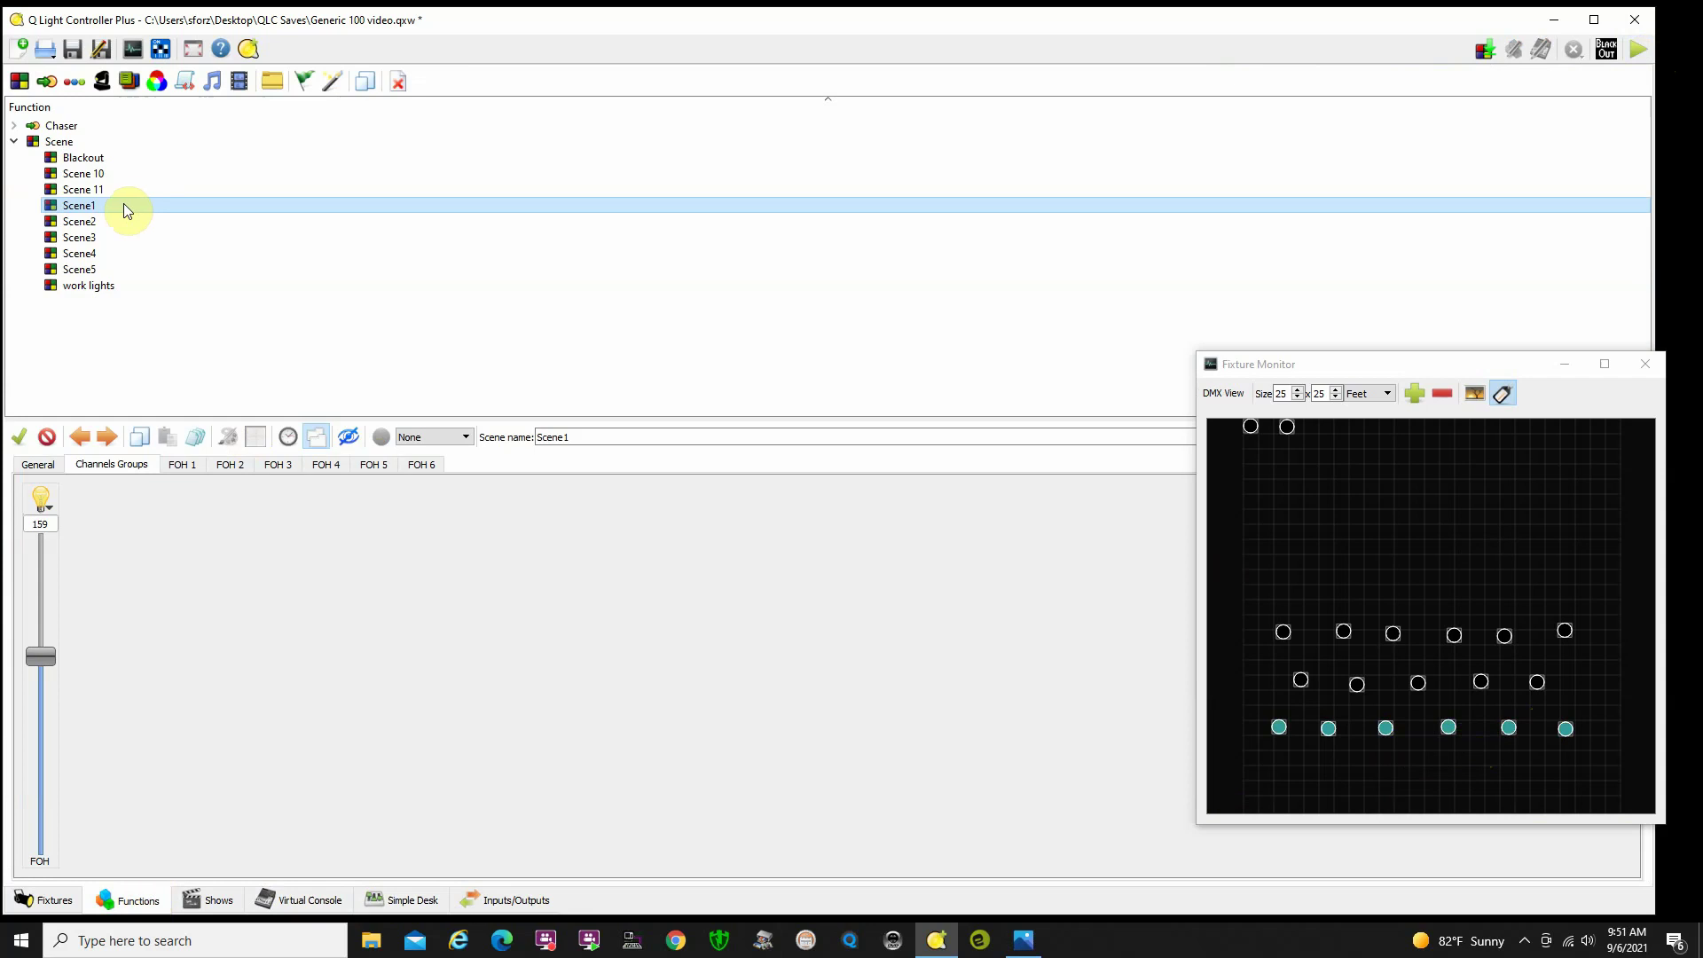
{"action": "left_click", "coordinate": [59, 142]}
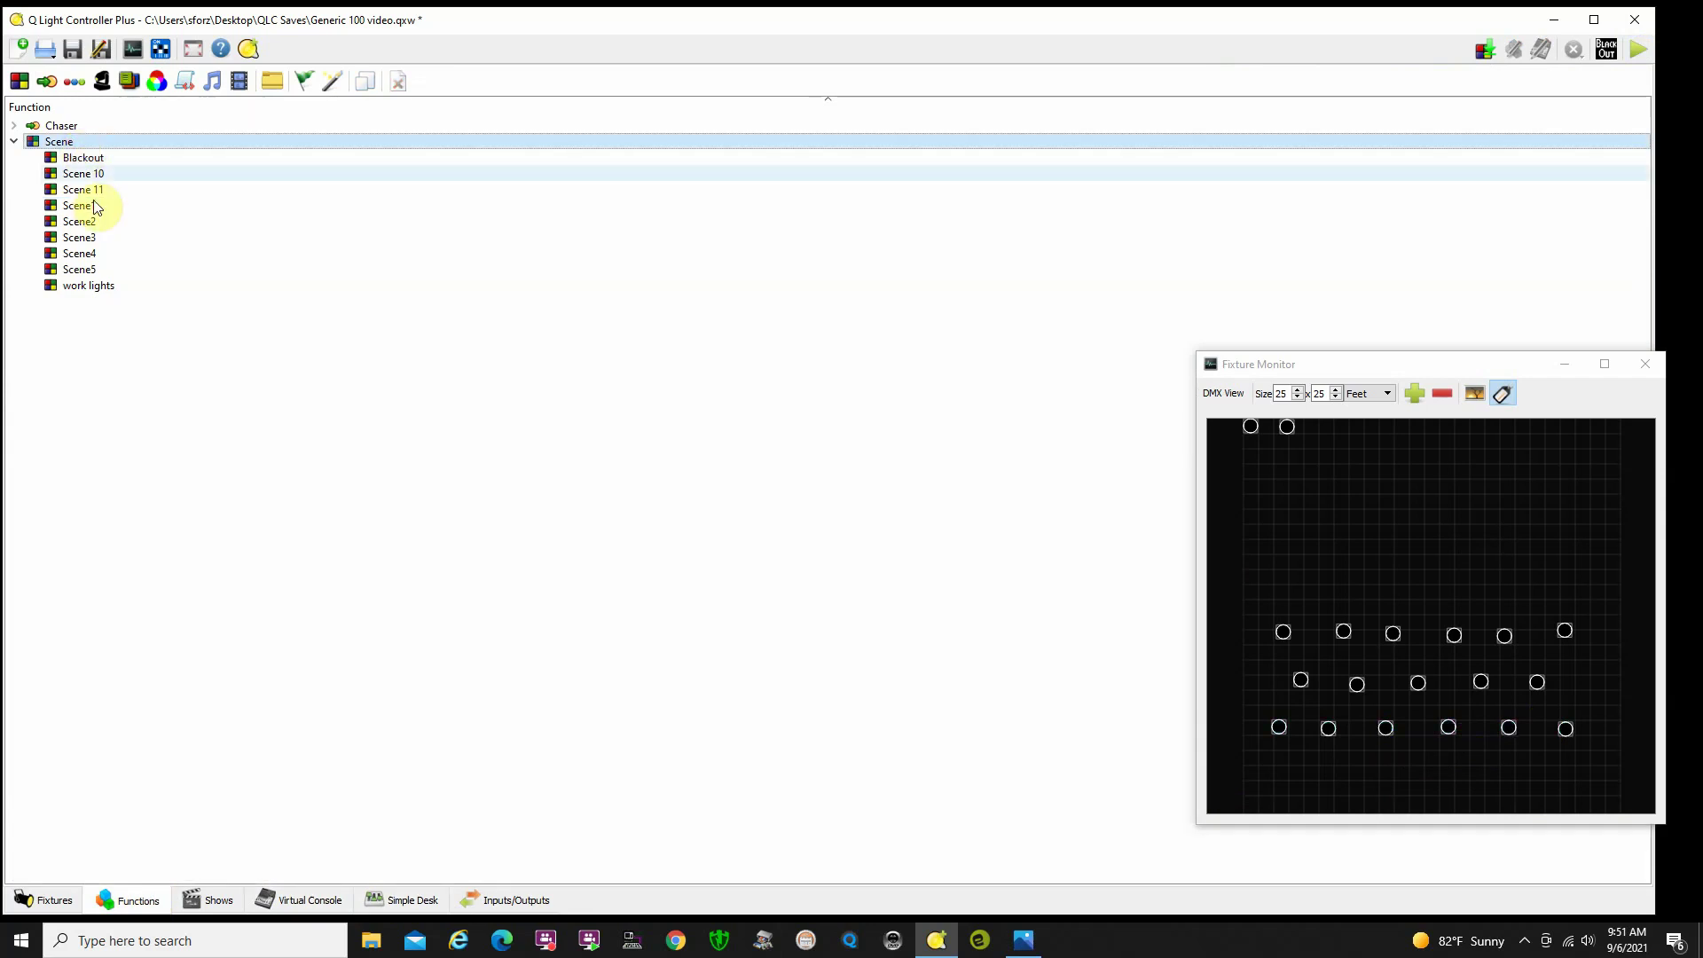
{"action": "left_click", "coordinate": [109, 209]}
{"action": "left_click", "coordinate": [103, 146]}
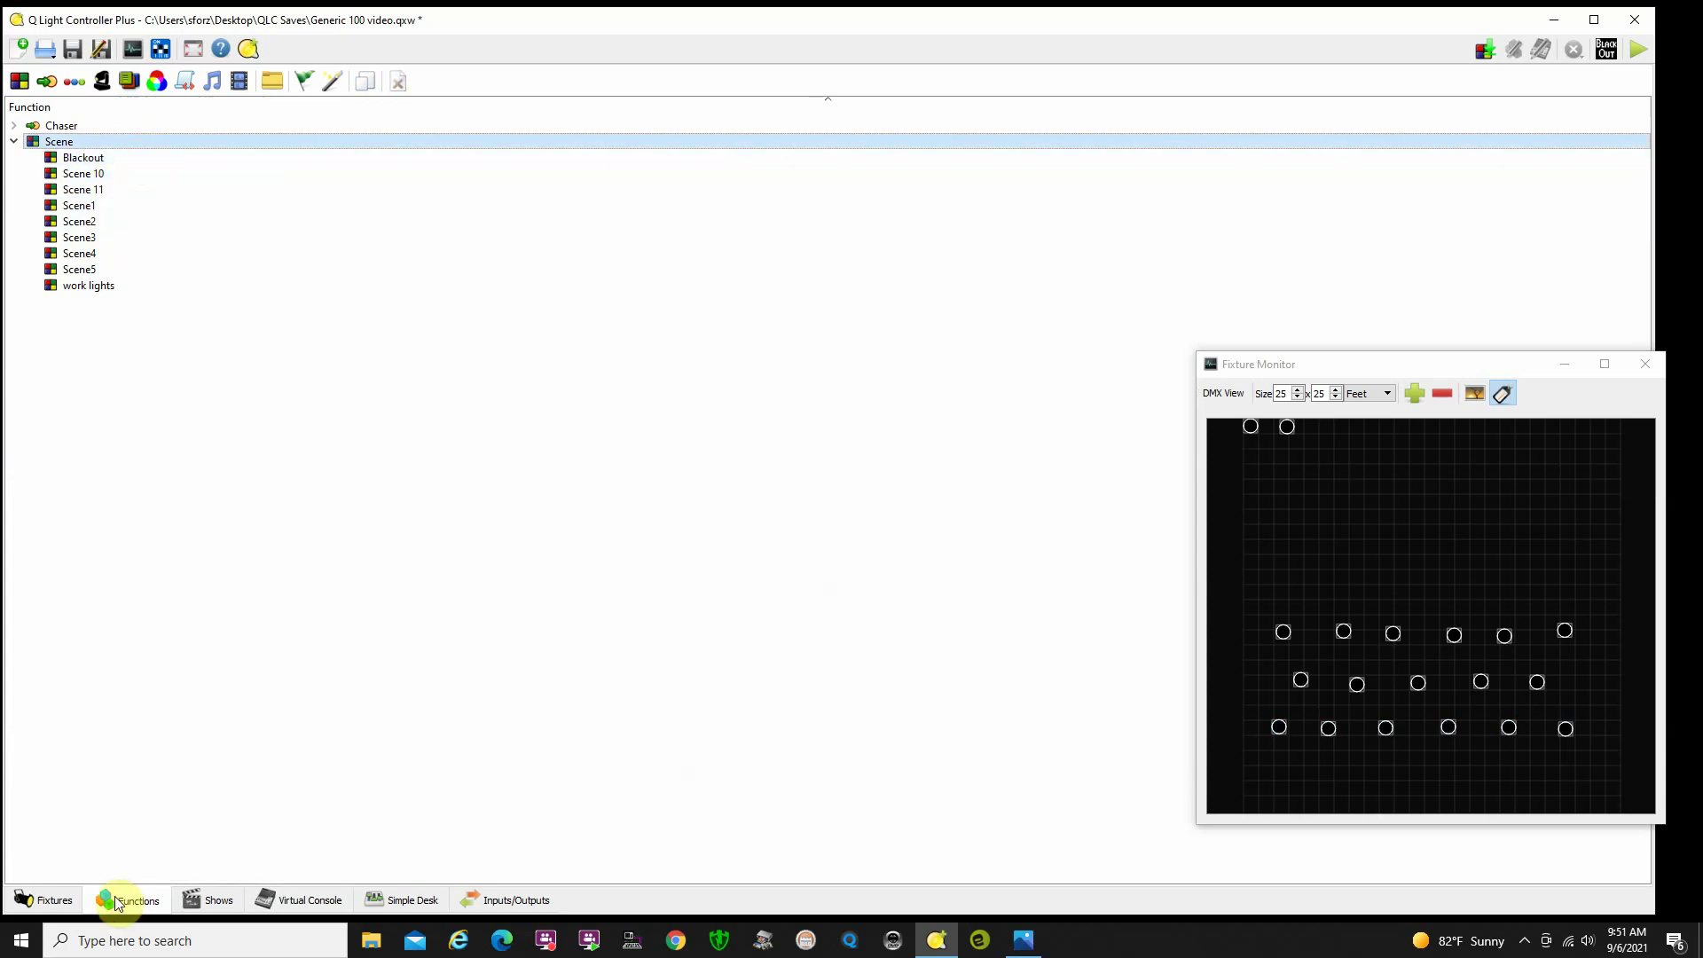
- In the Virtual Console, assign the Korg Nano 2 My Vers channel 141: Solo Track 1 as external input for the Scene 1 button
{"action": "left_click", "coordinate": [311, 901]}
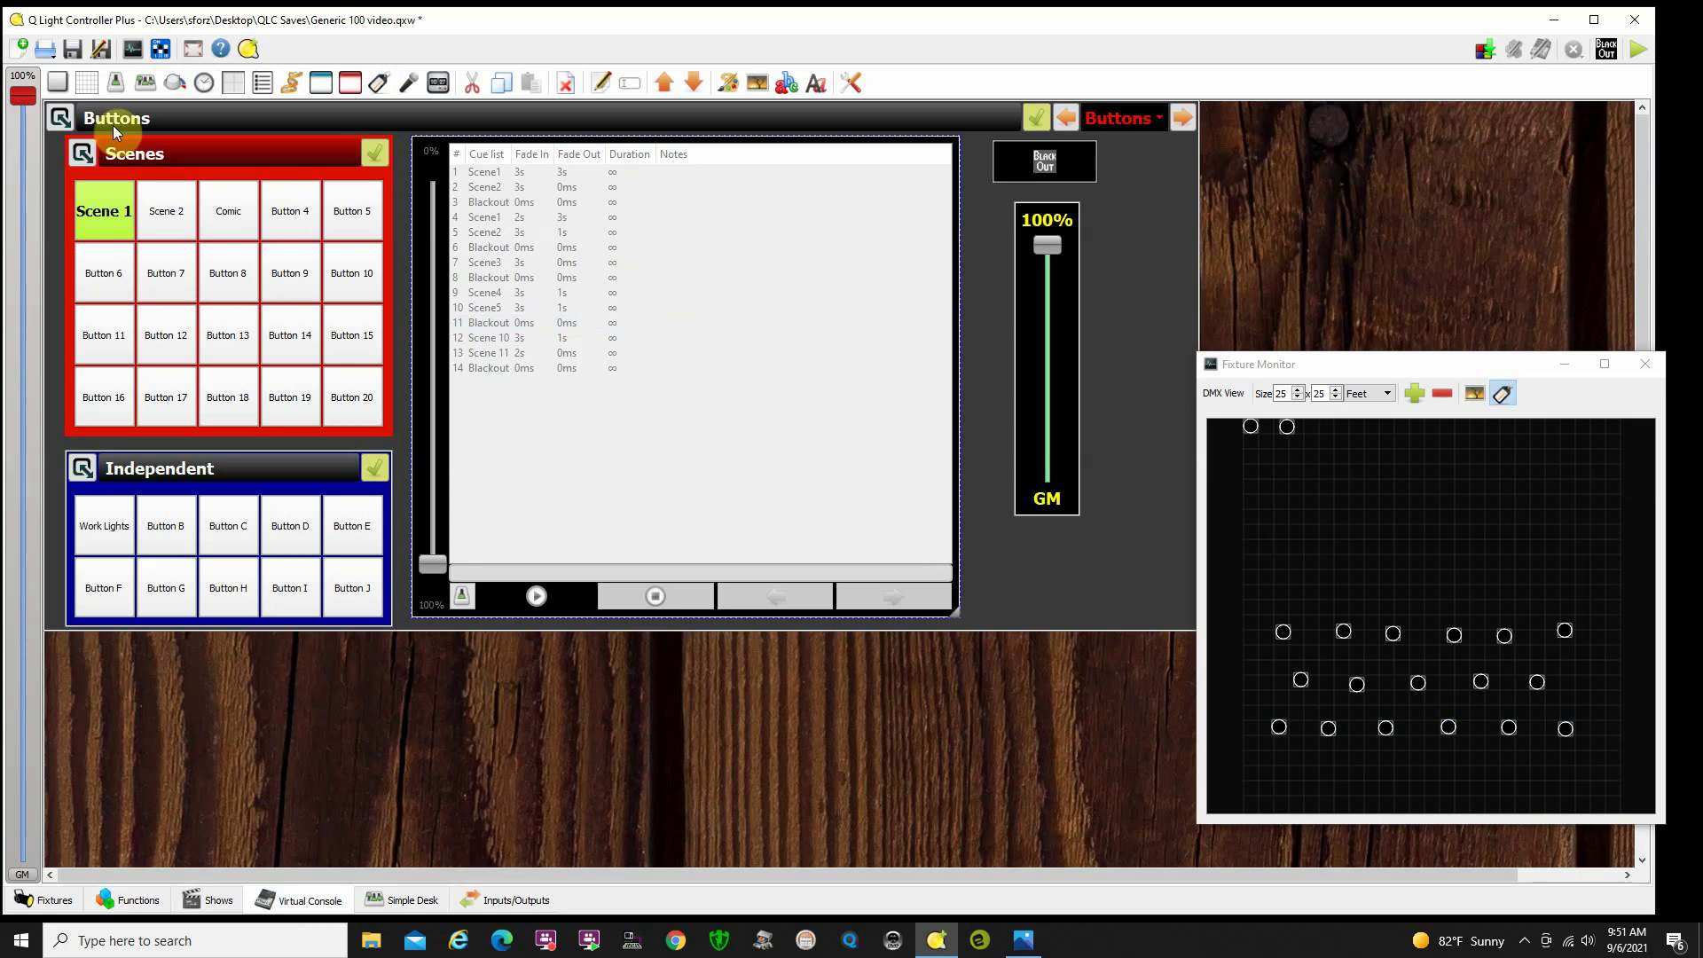
{"action": "double_click", "coordinate": [112, 227]}
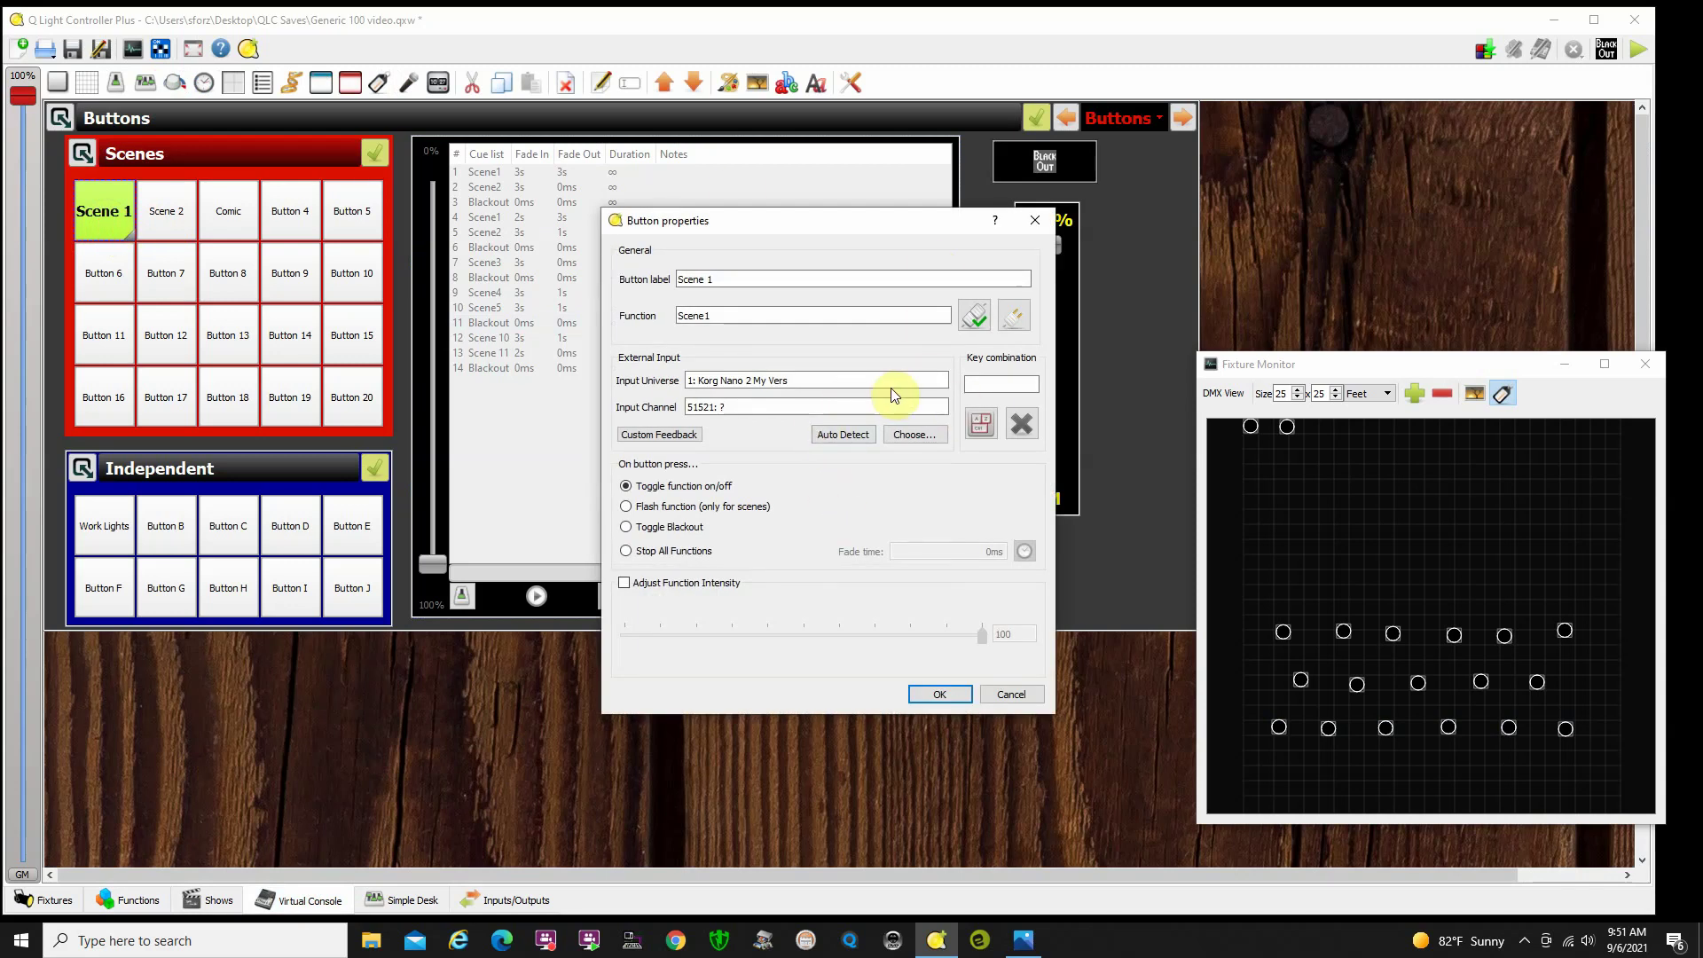
{"action": "left_click", "coordinate": [915, 437]}
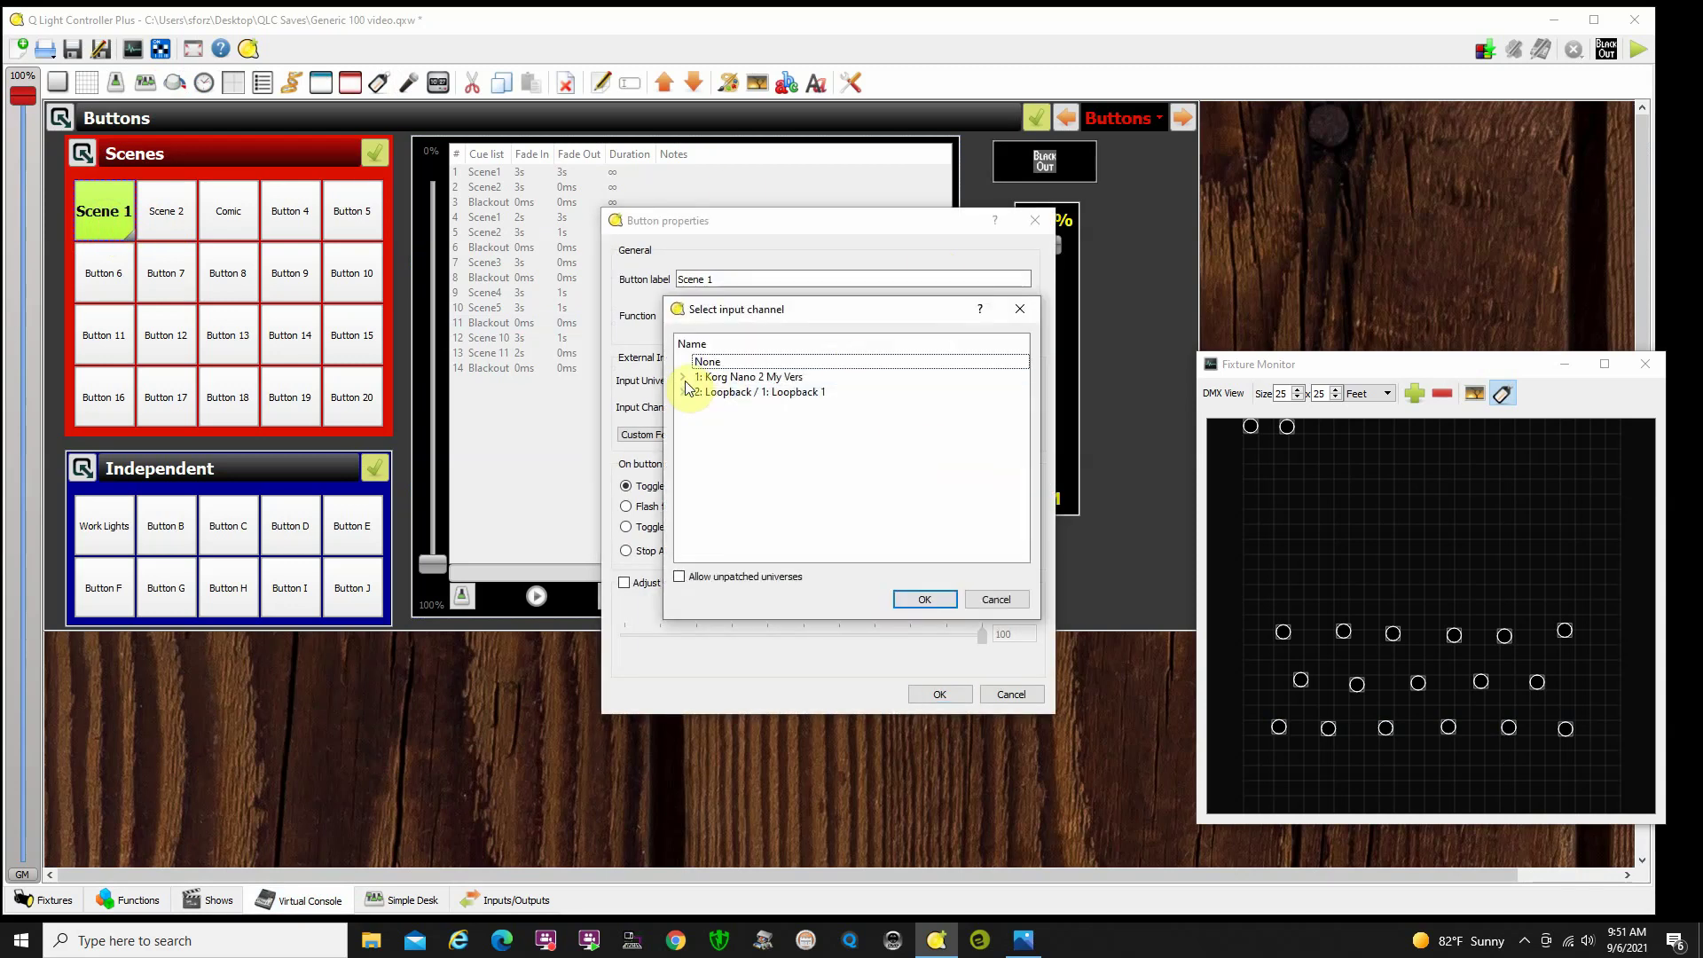
{"action": "left_click", "coordinate": [686, 376]}
{"action": "left_click_drag", "start_coordinate": [1022, 382], "coordinate": [1024, 460]}
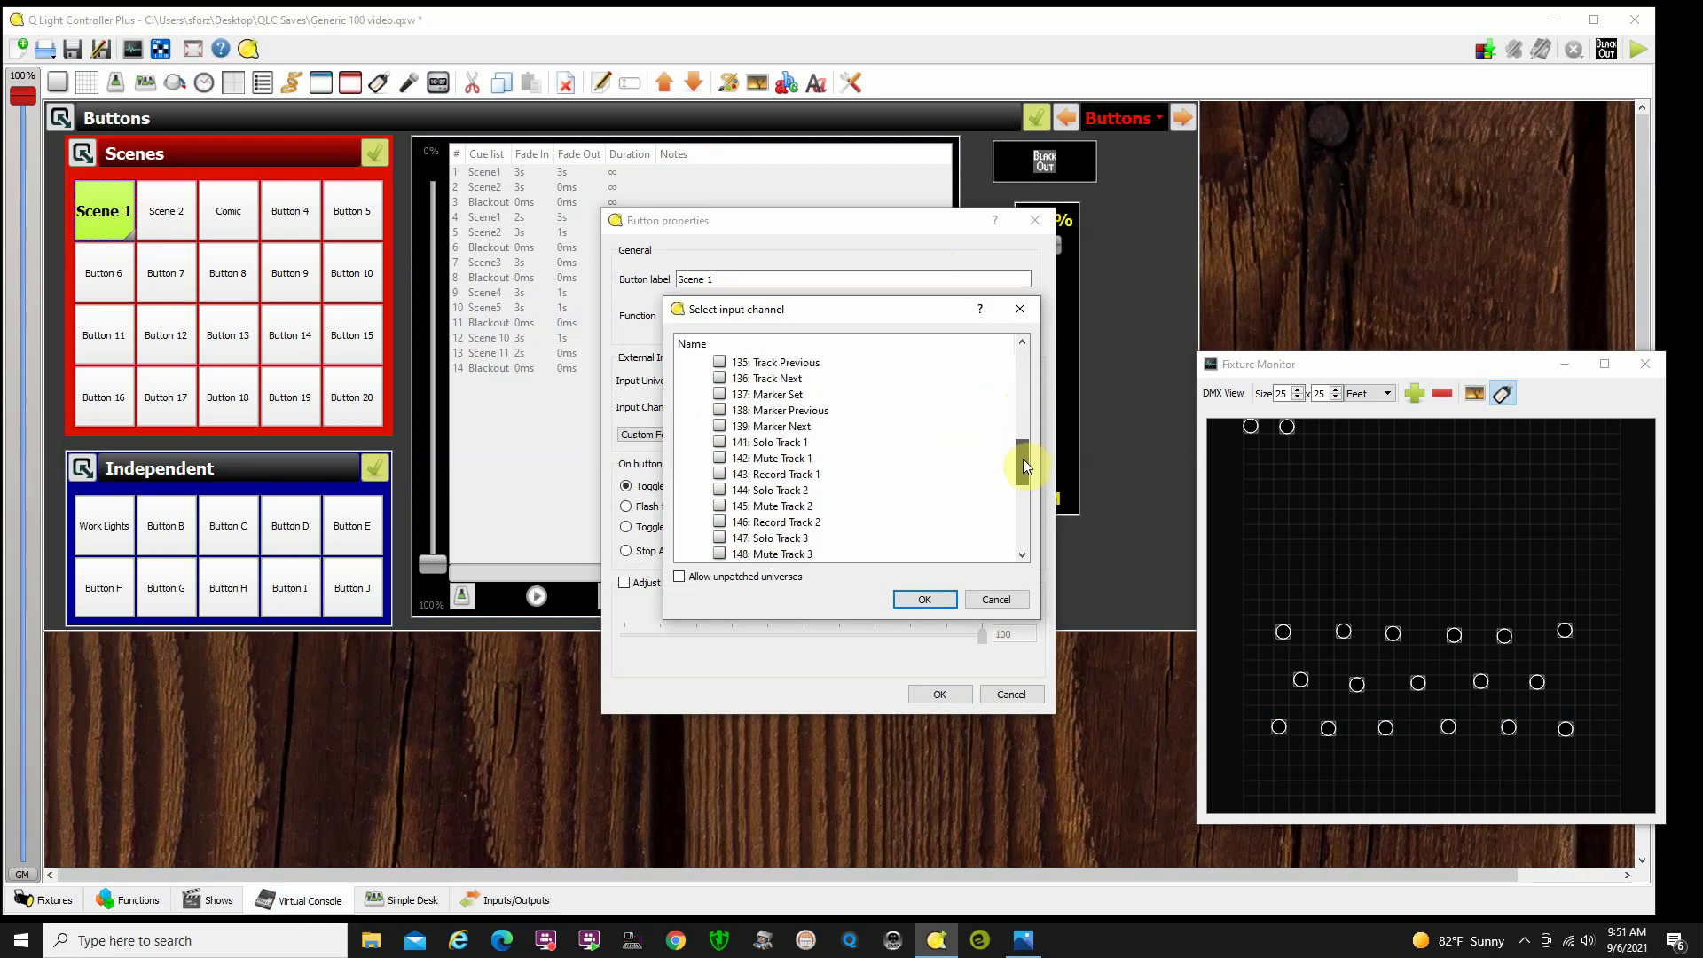
{"action": "left_click", "coordinate": [778, 442]}
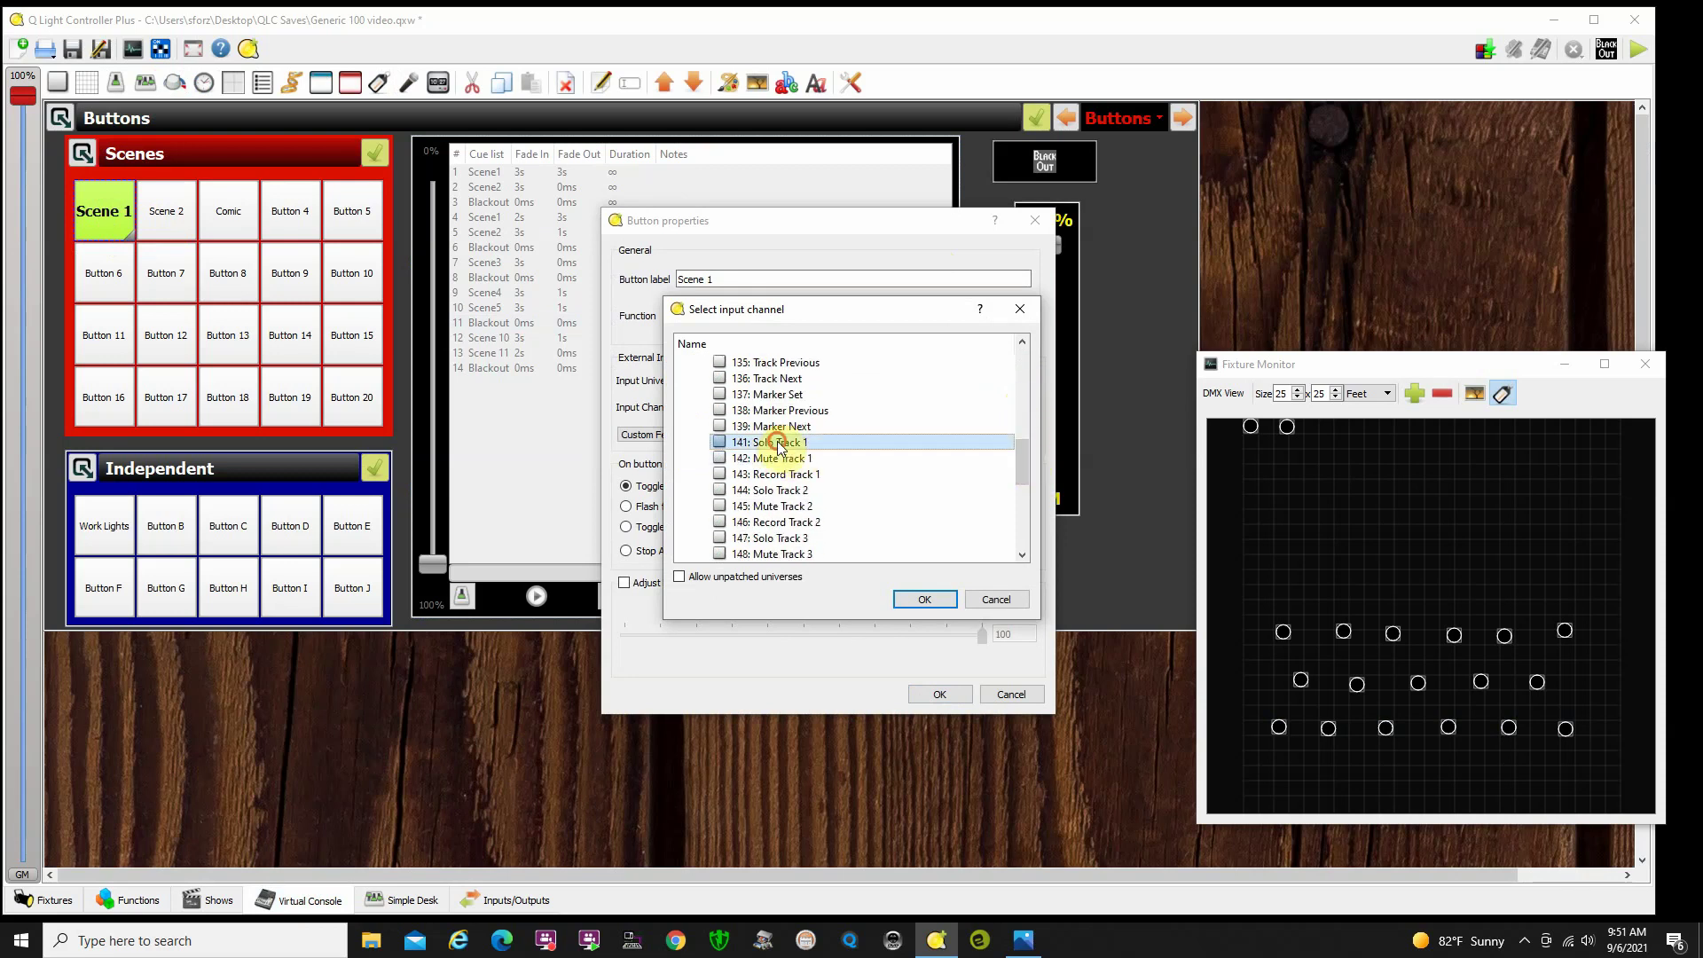
{"action": "left_click", "coordinate": [924, 600]}
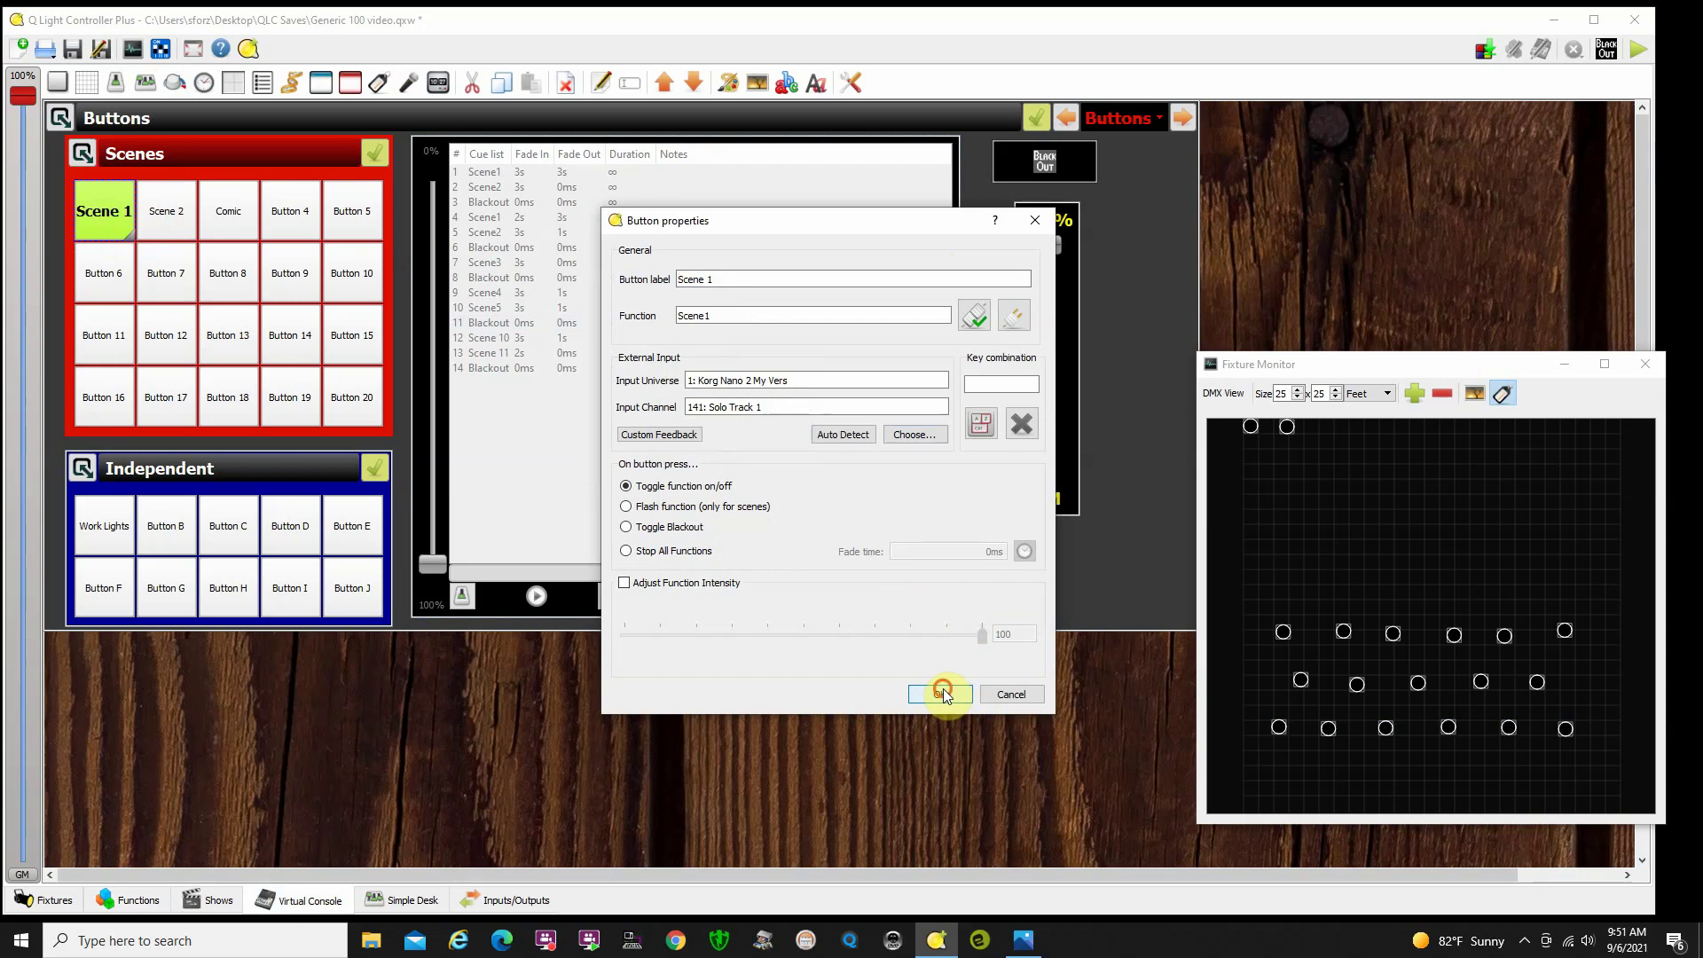
{"action": "left_click", "coordinate": [940, 693]}
- Assign the Korg Nano 2 My Vers channel 142: Mute Track 1 to the Scene 2 button, checking its position on the controller photo
{"action": "double_click", "coordinate": [164, 228]}
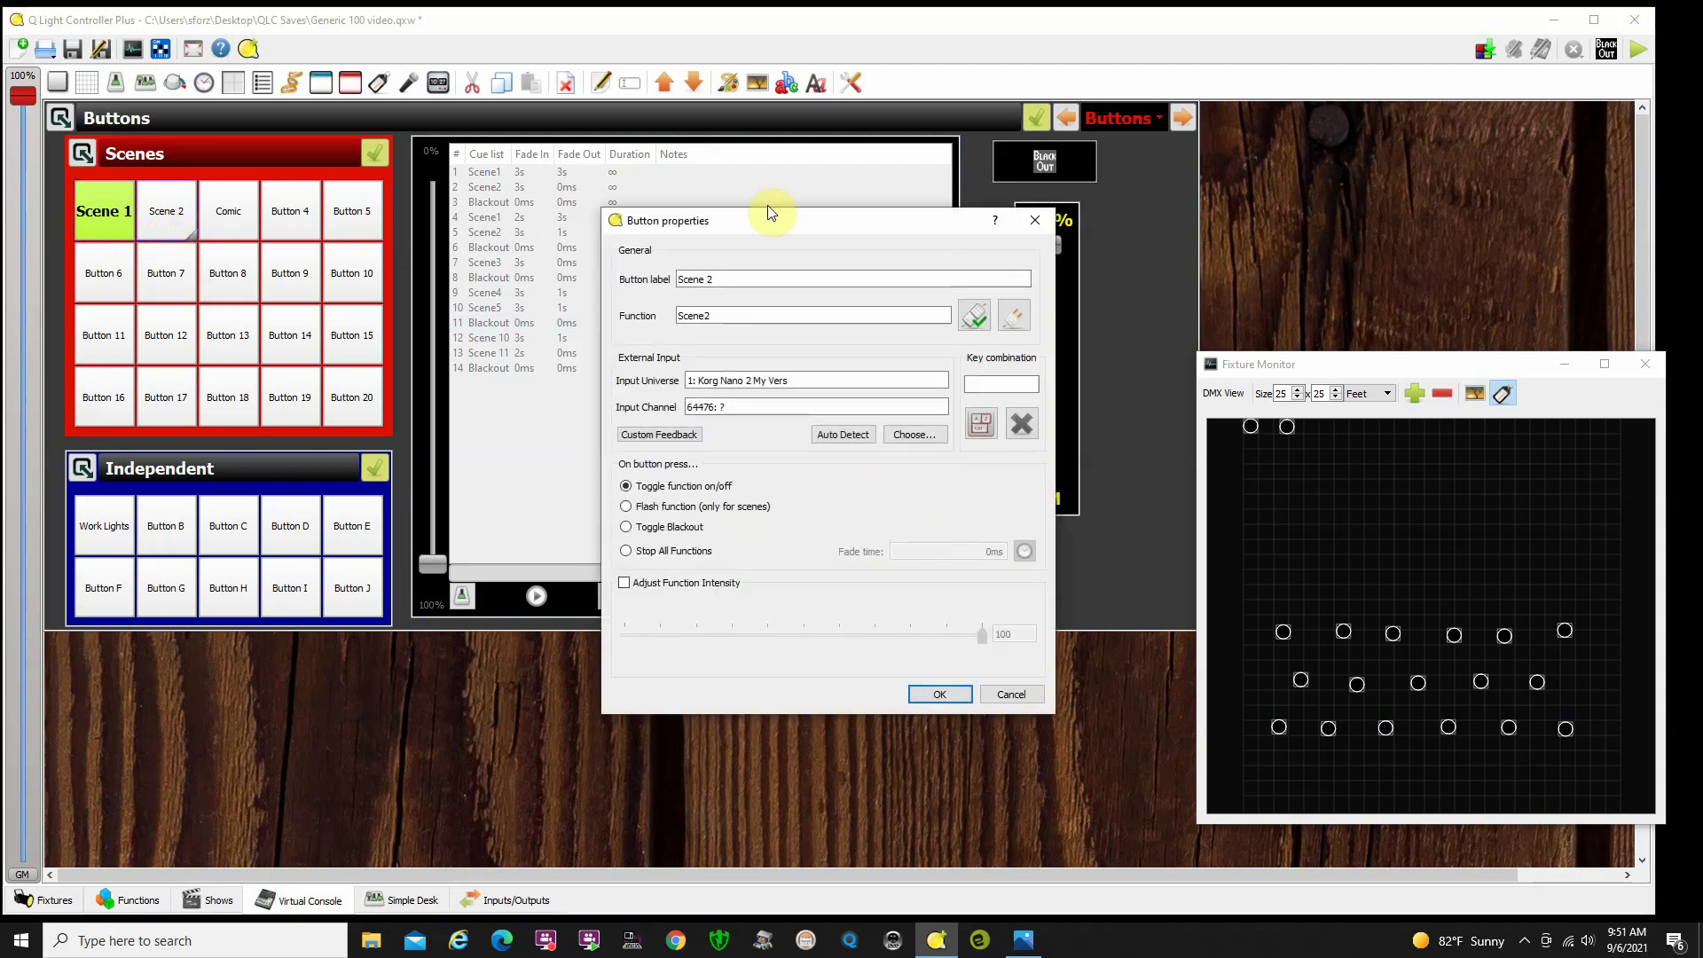
{"action": "left_click", "coordinate": [914, 434]}
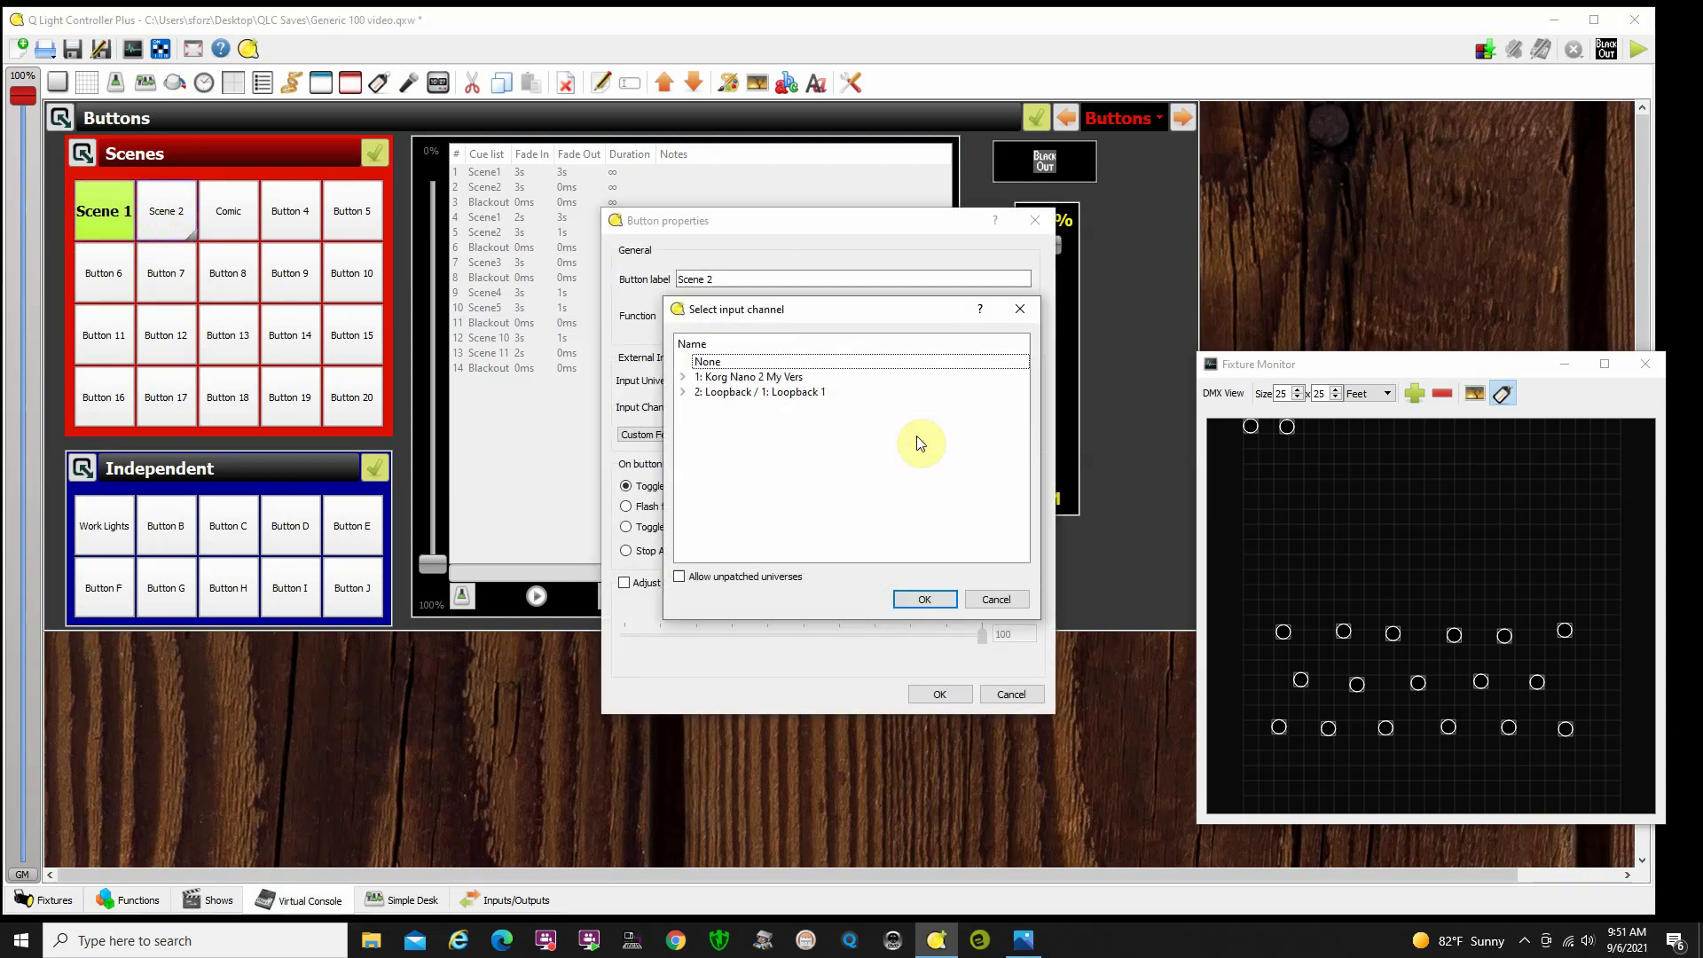
{"action": "left_click", "coordinate": [687, 378]}
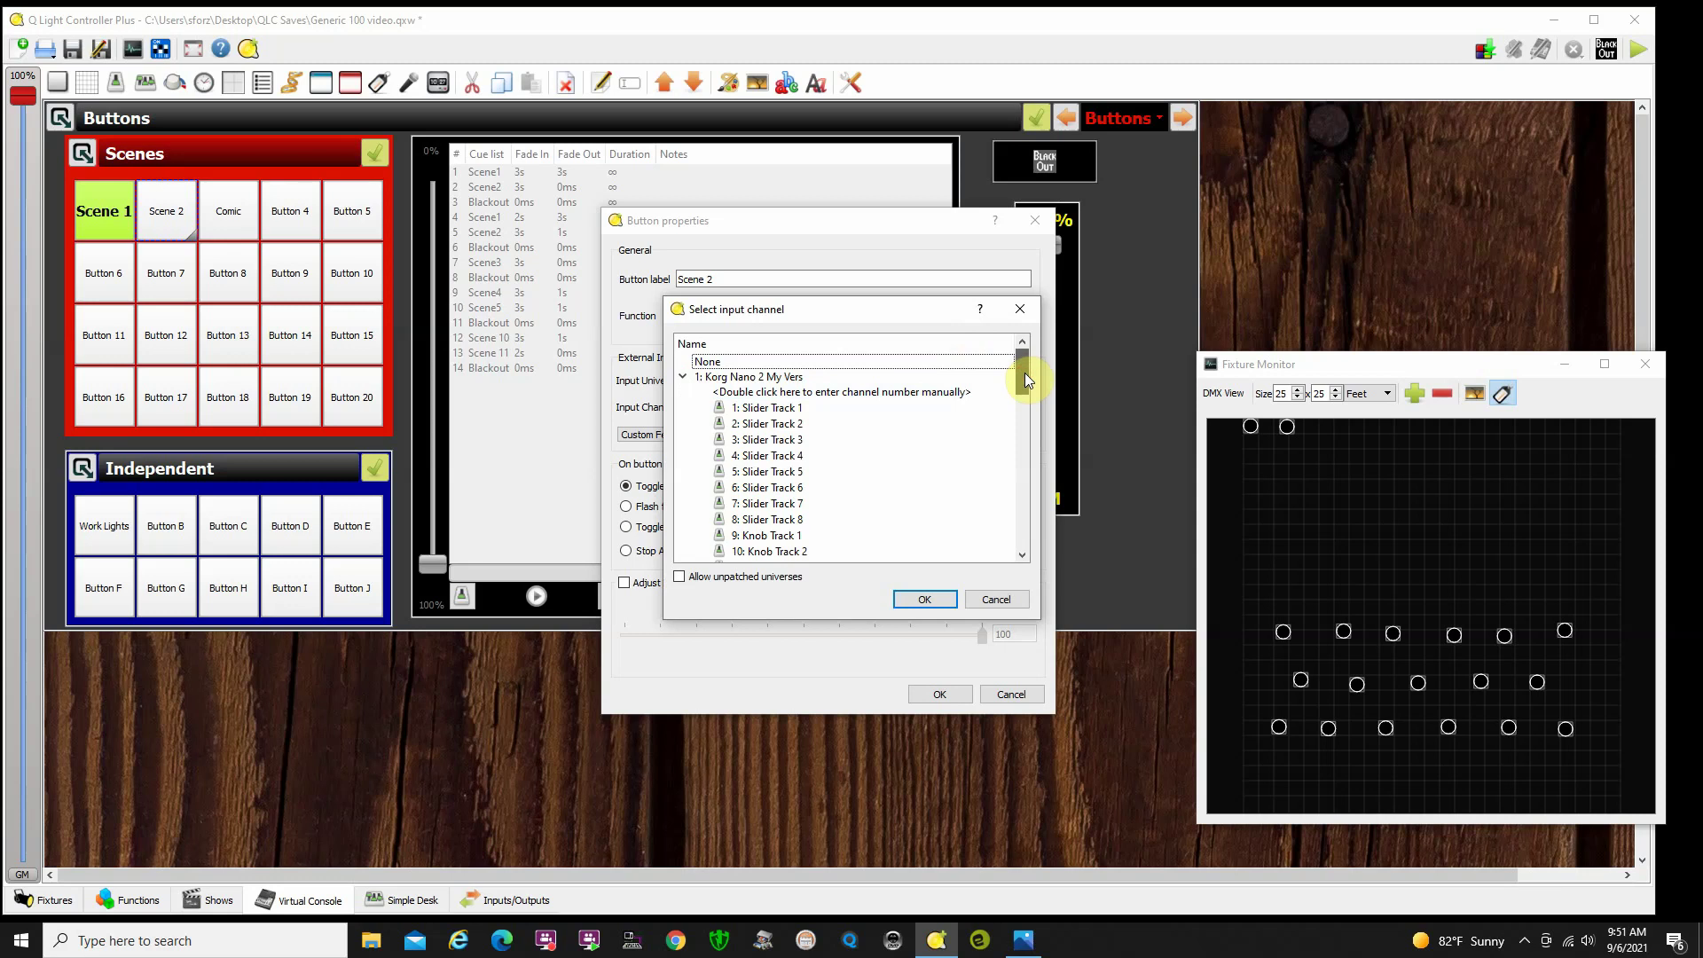
{"action": "left_click_drag", "start_coordinate": [1025, 373], "coordinate": [1021, 451]}
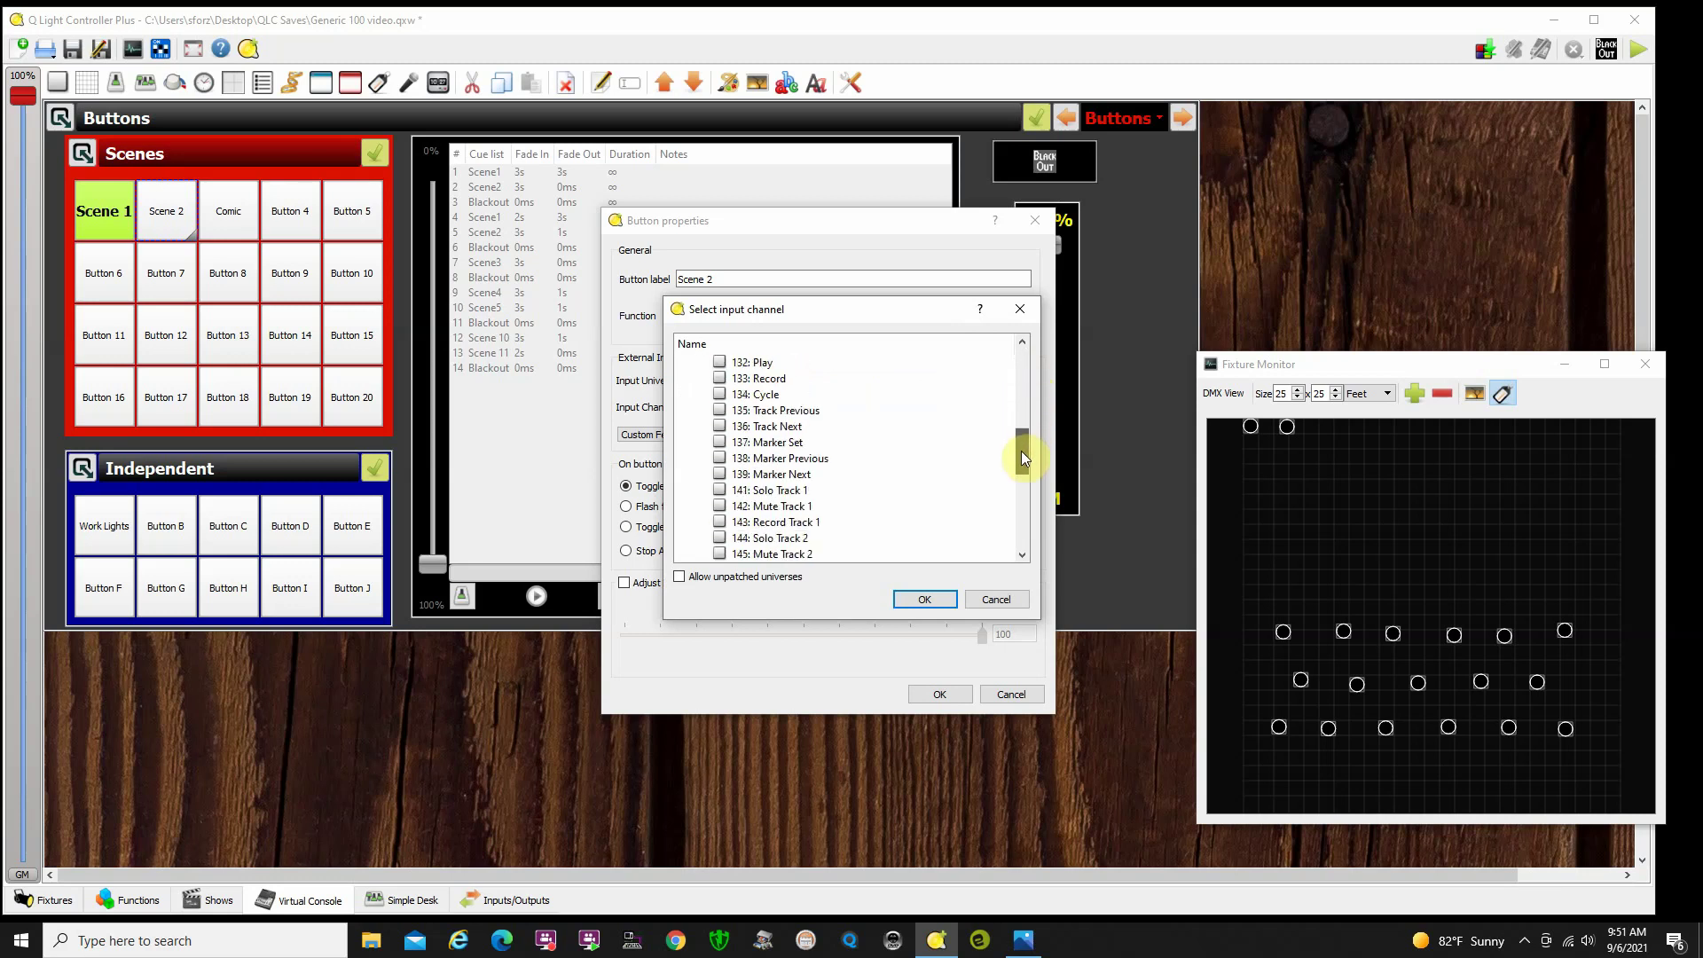
{"action": "left_click", "coordinate": [812, 504]}
{"action": "left_click", "coordinate": [924, 599]}
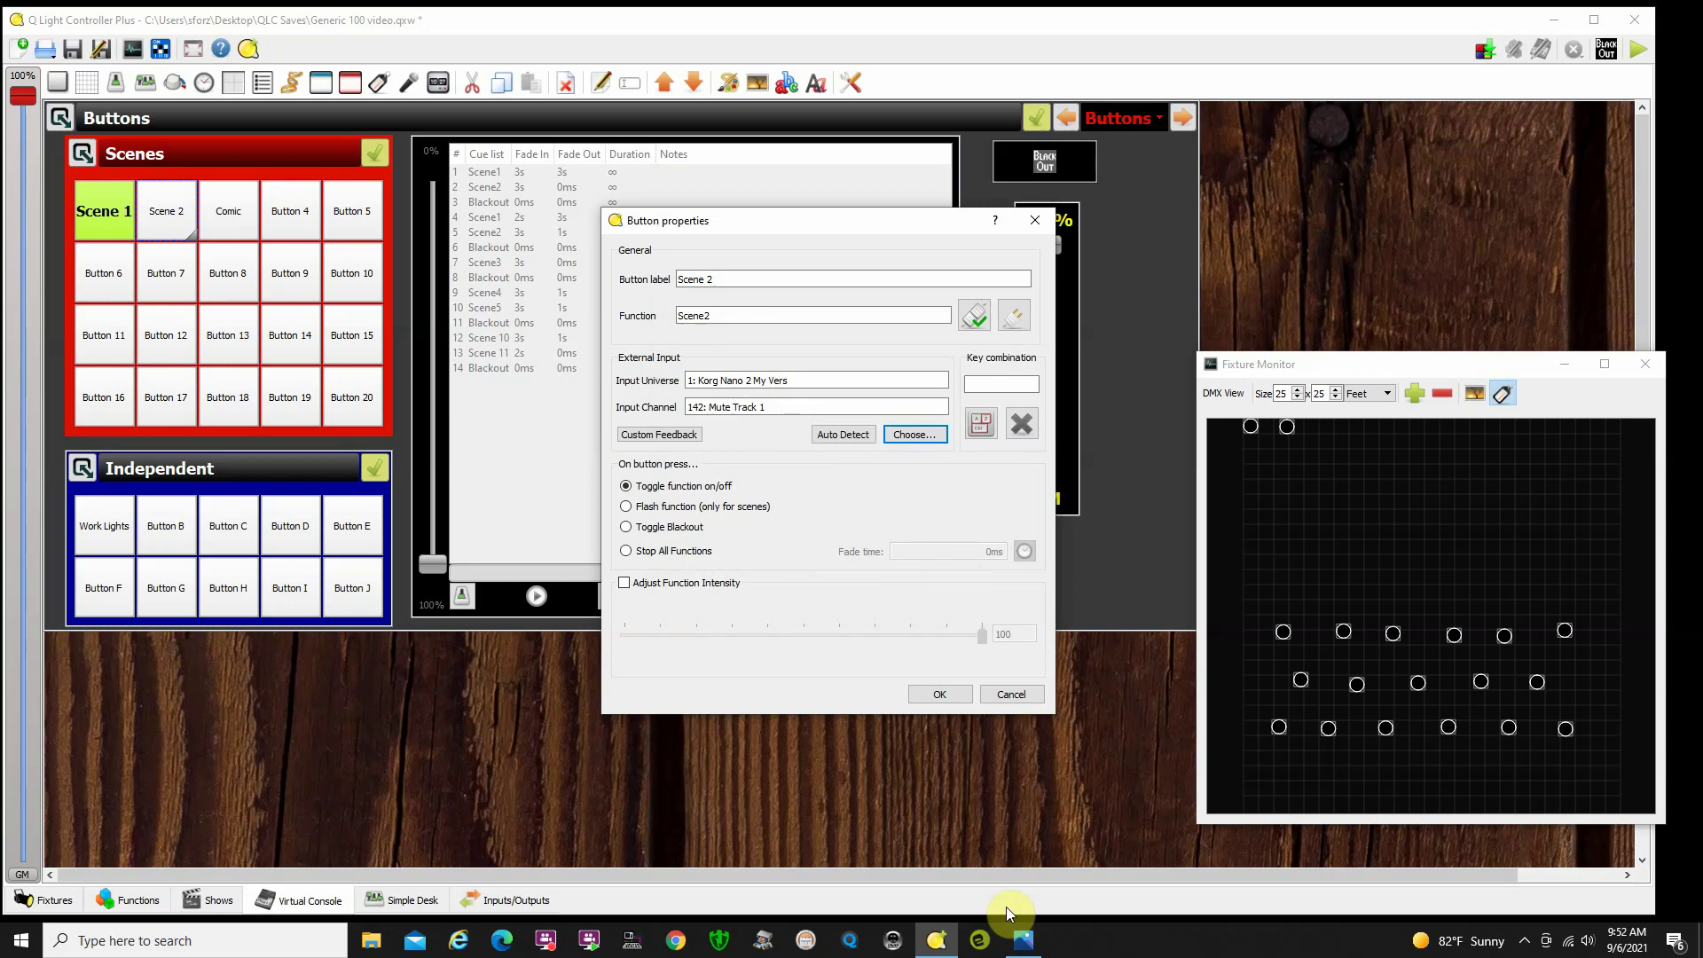
{"action": "left_click", "coordinate": [1022, 946]}
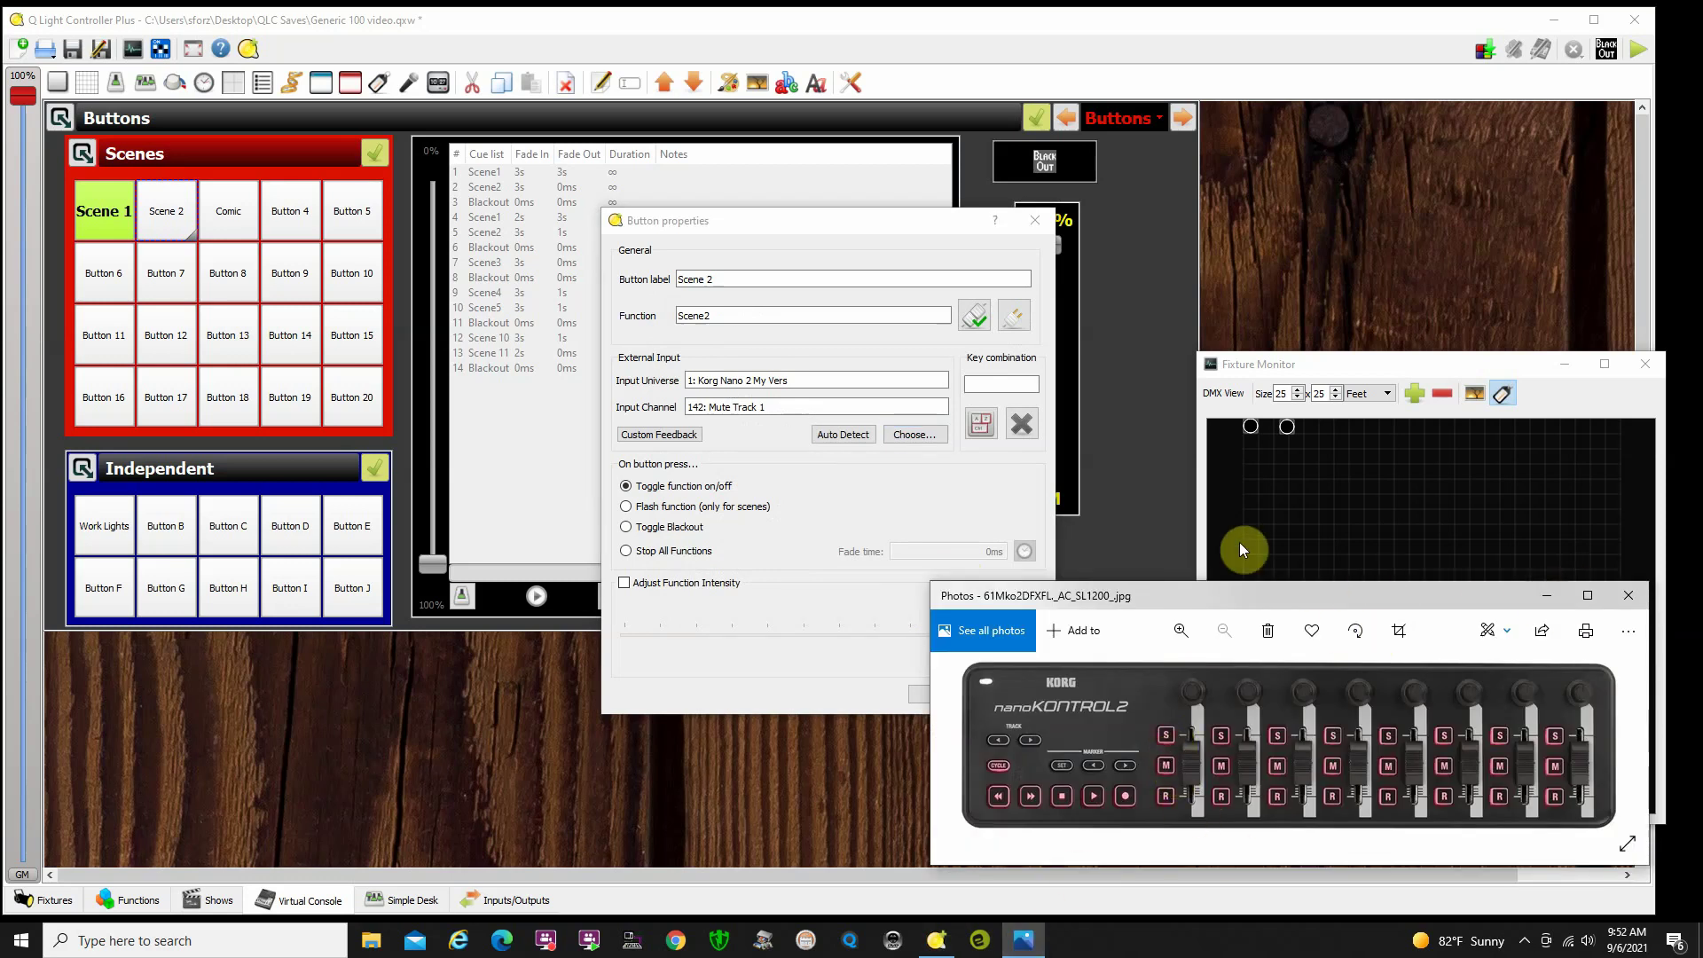
{"action": "left_click", "coordinate": [874, 240]}
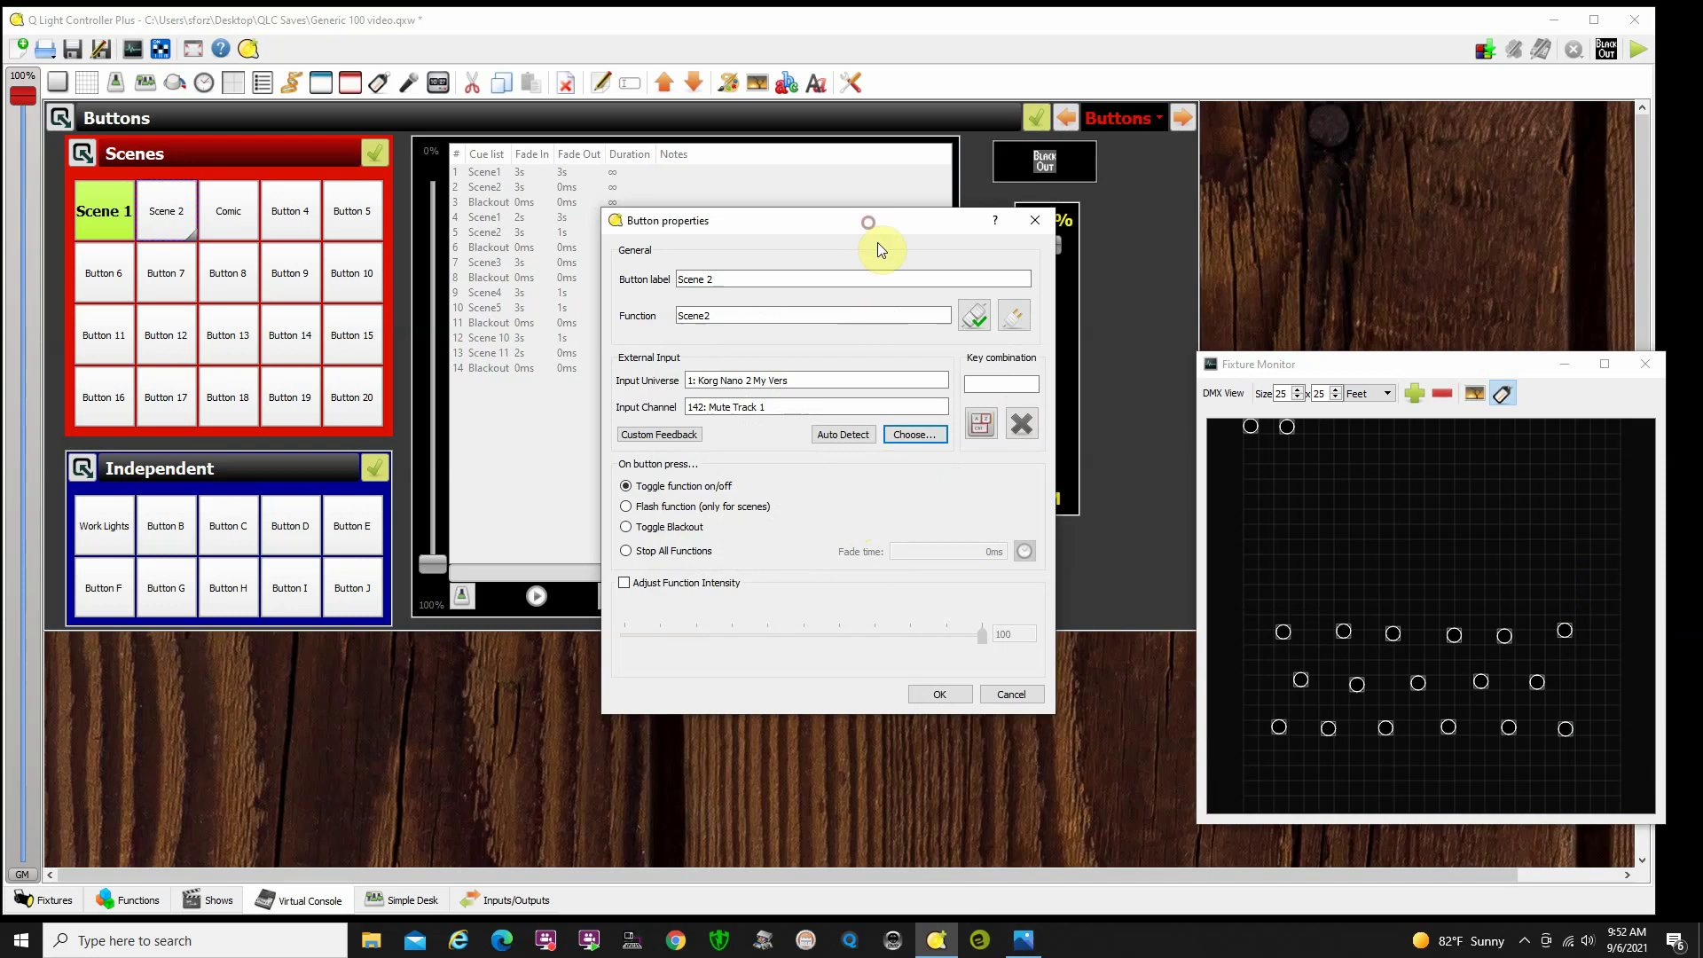
{"action": "left_click", "coordinate": [947, 699]}
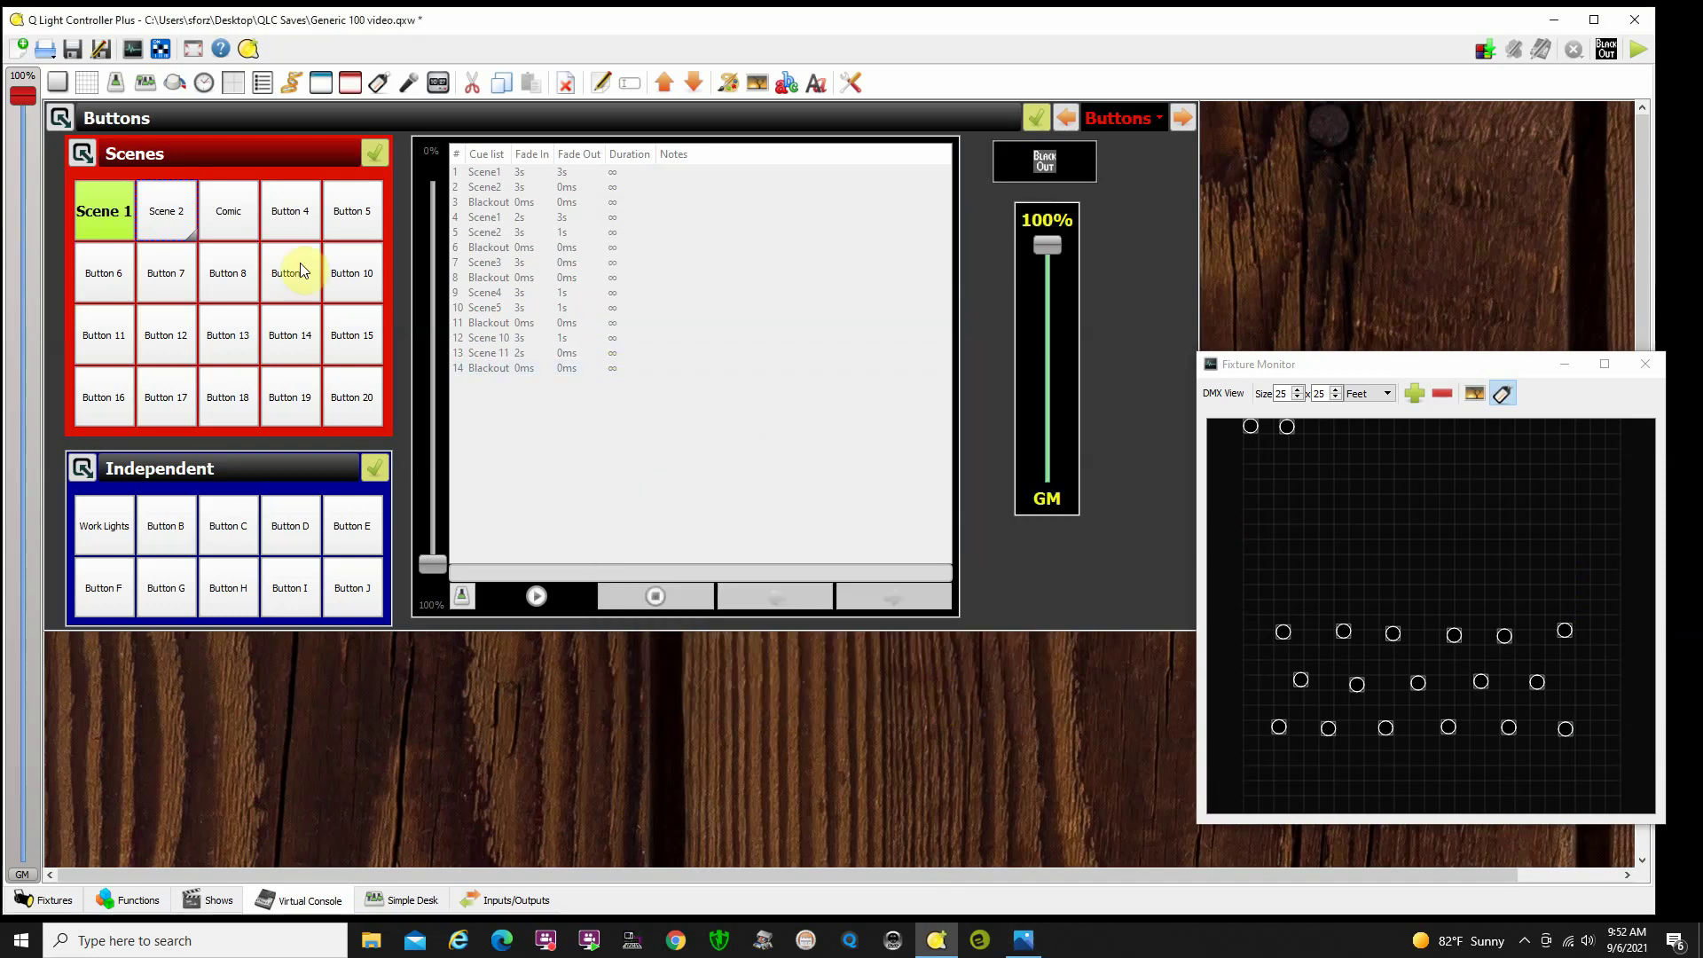
- Assign the controller's Record Track 1 button to the Comic button using Auto Detect, with the controller photo as reference
{"action": "double_click", "coordinate": [231, 226]}
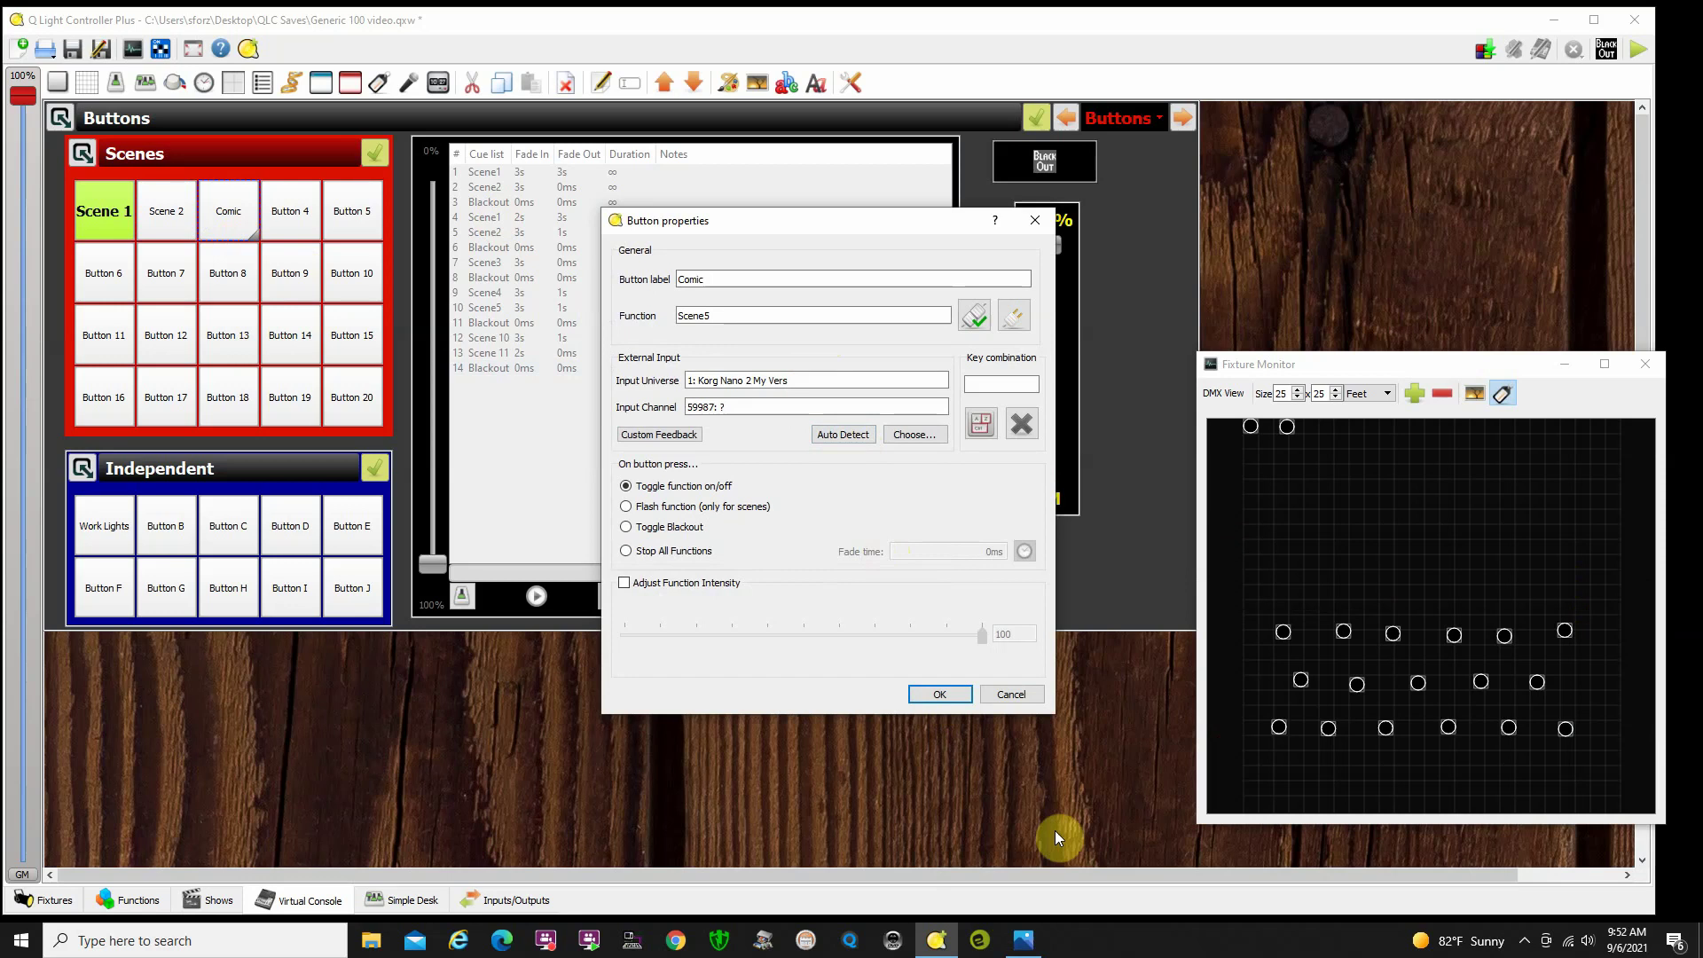
{"action": "left_click", "coordinate": [1023, 939]}
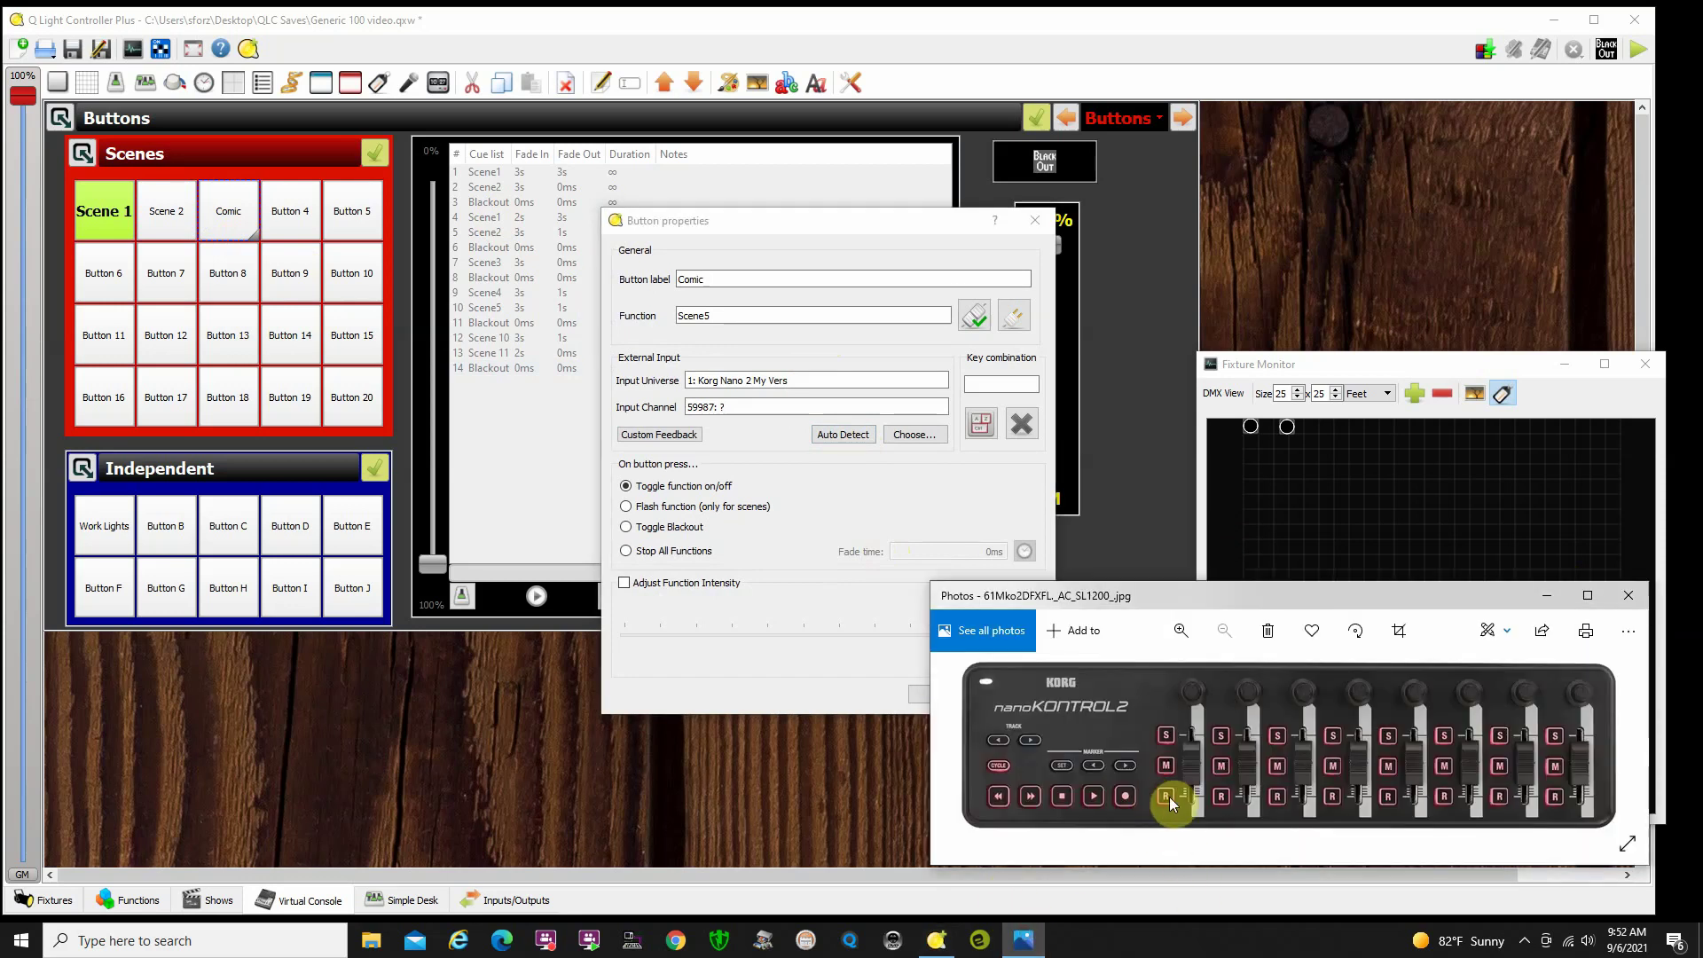
{"action": "left_click", "coordinate": [845, 438]}
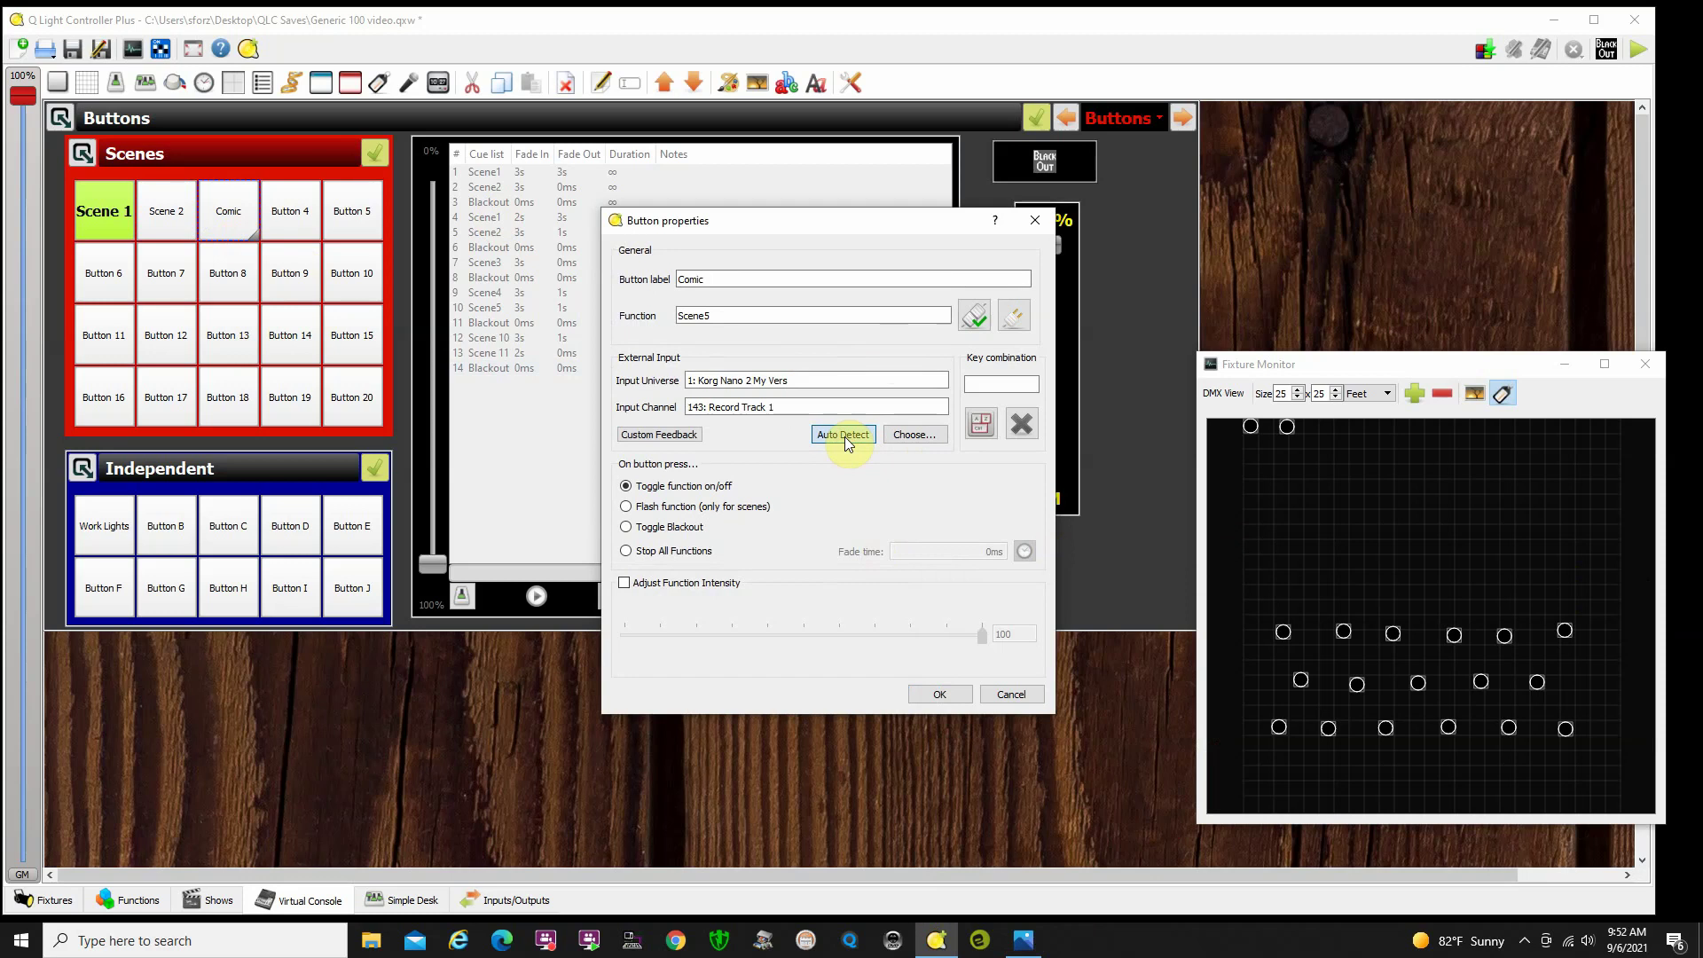
{"action": "left_click", "coordinate": [967, 702]}
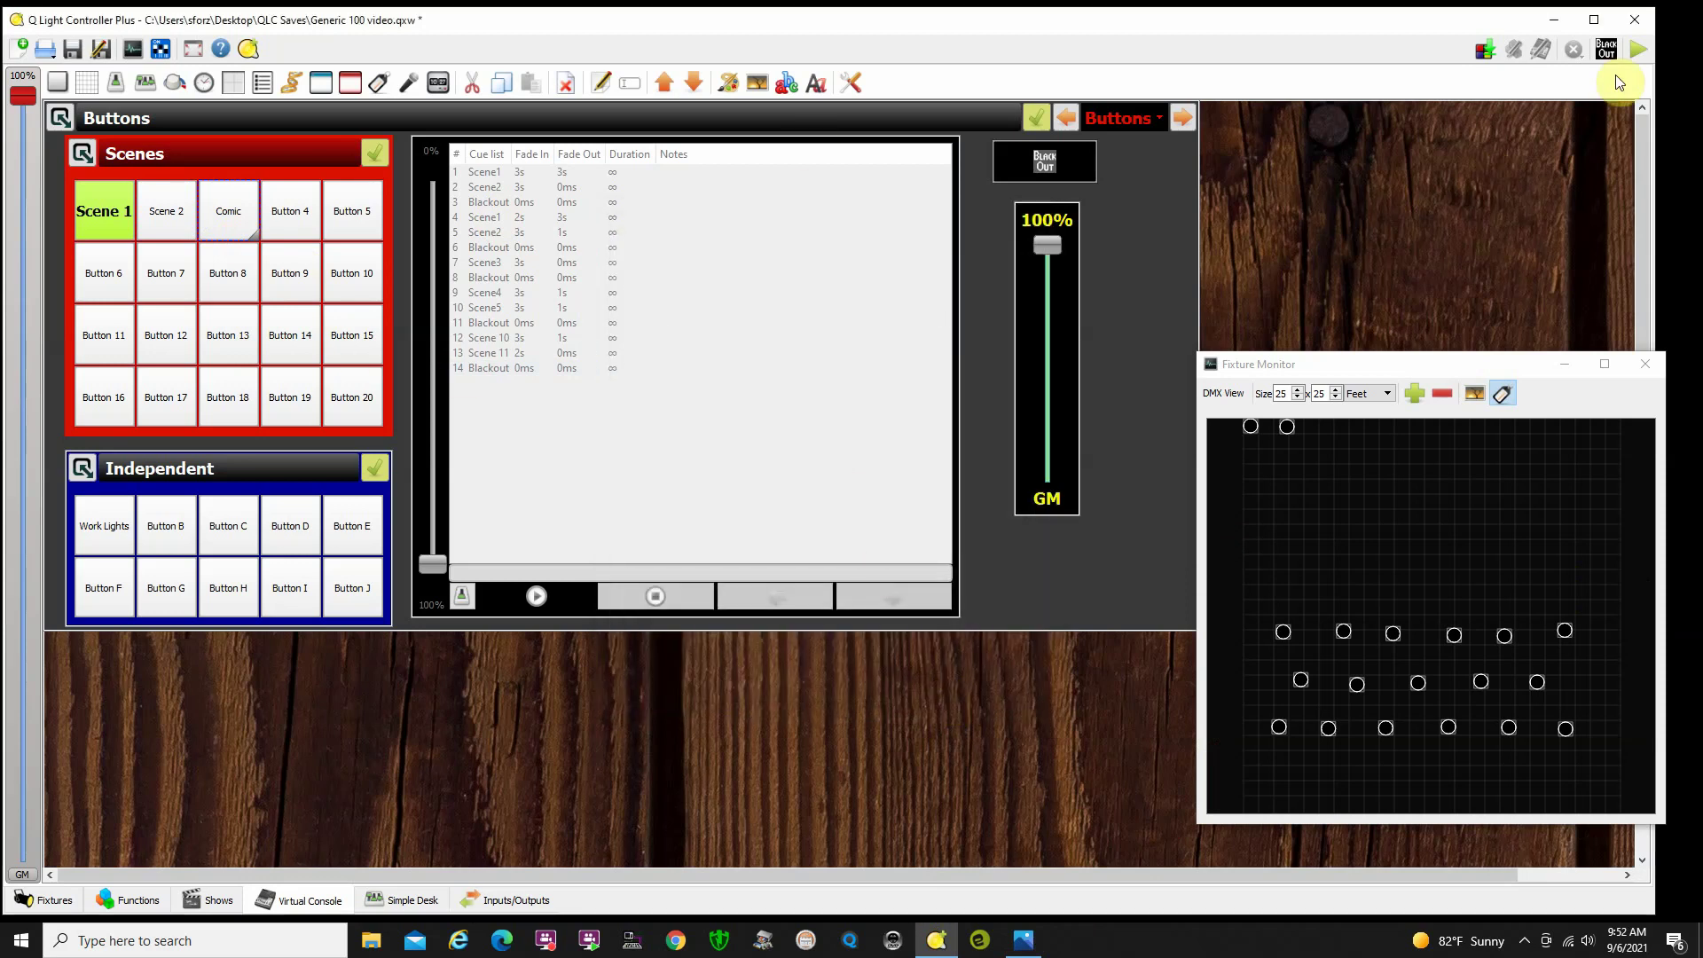
- Start operate mode to test the mapped scene buttons, and place the nanoKONTROL2 photo below the cue list, clear of the fixture monitor
{"action": "left_click", "coordinate": [1638, 50]}
{"action": "left_click", "coordinate": [1023, 940]}
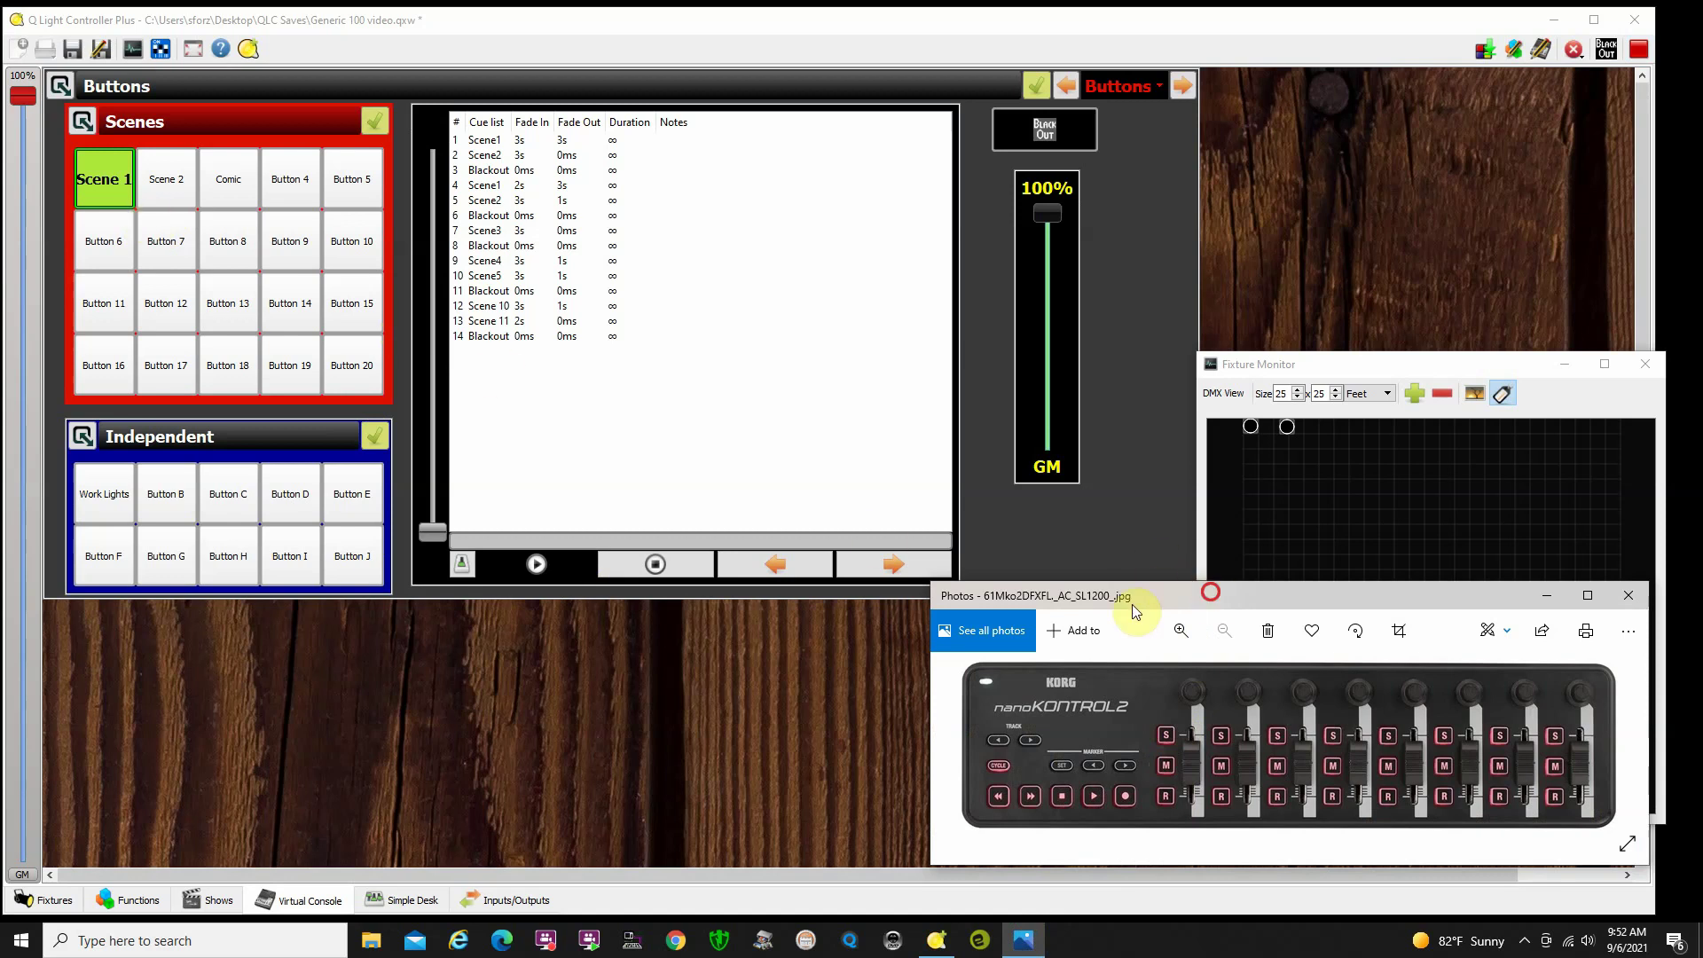
{"action": "left_click_drag", "start_coordinate": [1132, 600], "coordinate": [654, 591]}
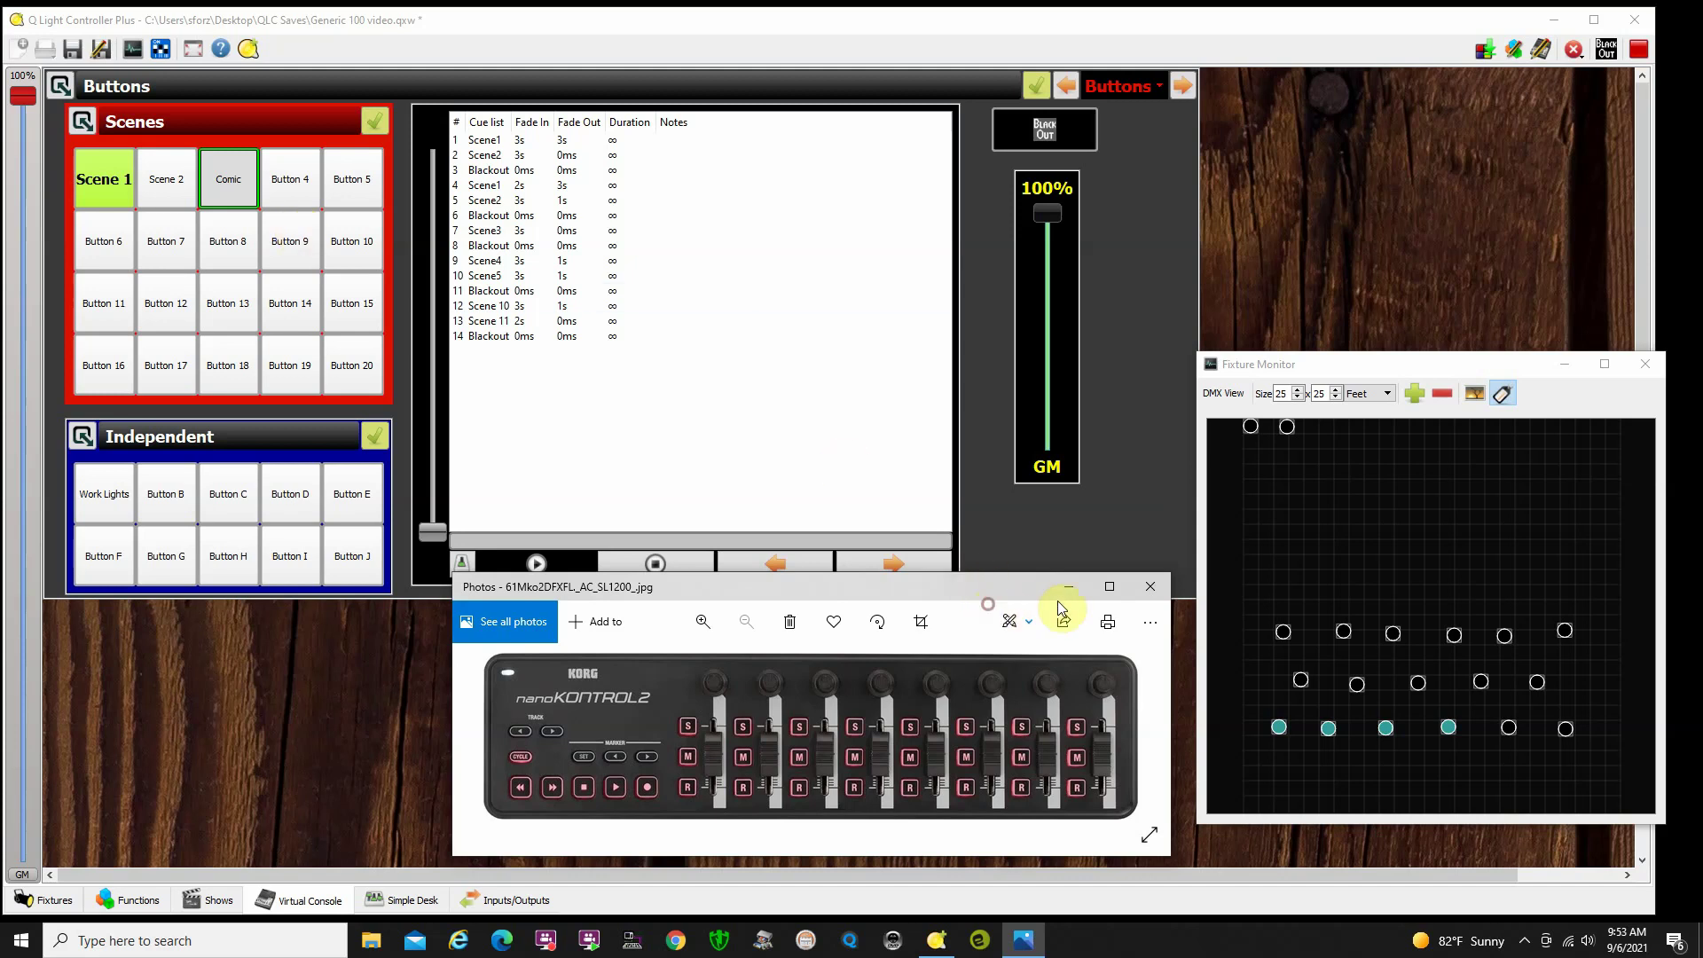
{"action": "mouse_move", "coordinate": [988, 593]}
{"action": "left_mouse_down"}
{"action": "mouse_move", "coordinate": [1020, 584]}
{"action": "mouse_move", "coordinate": [1010, 594]}
{"action": "left_mouse_up"}
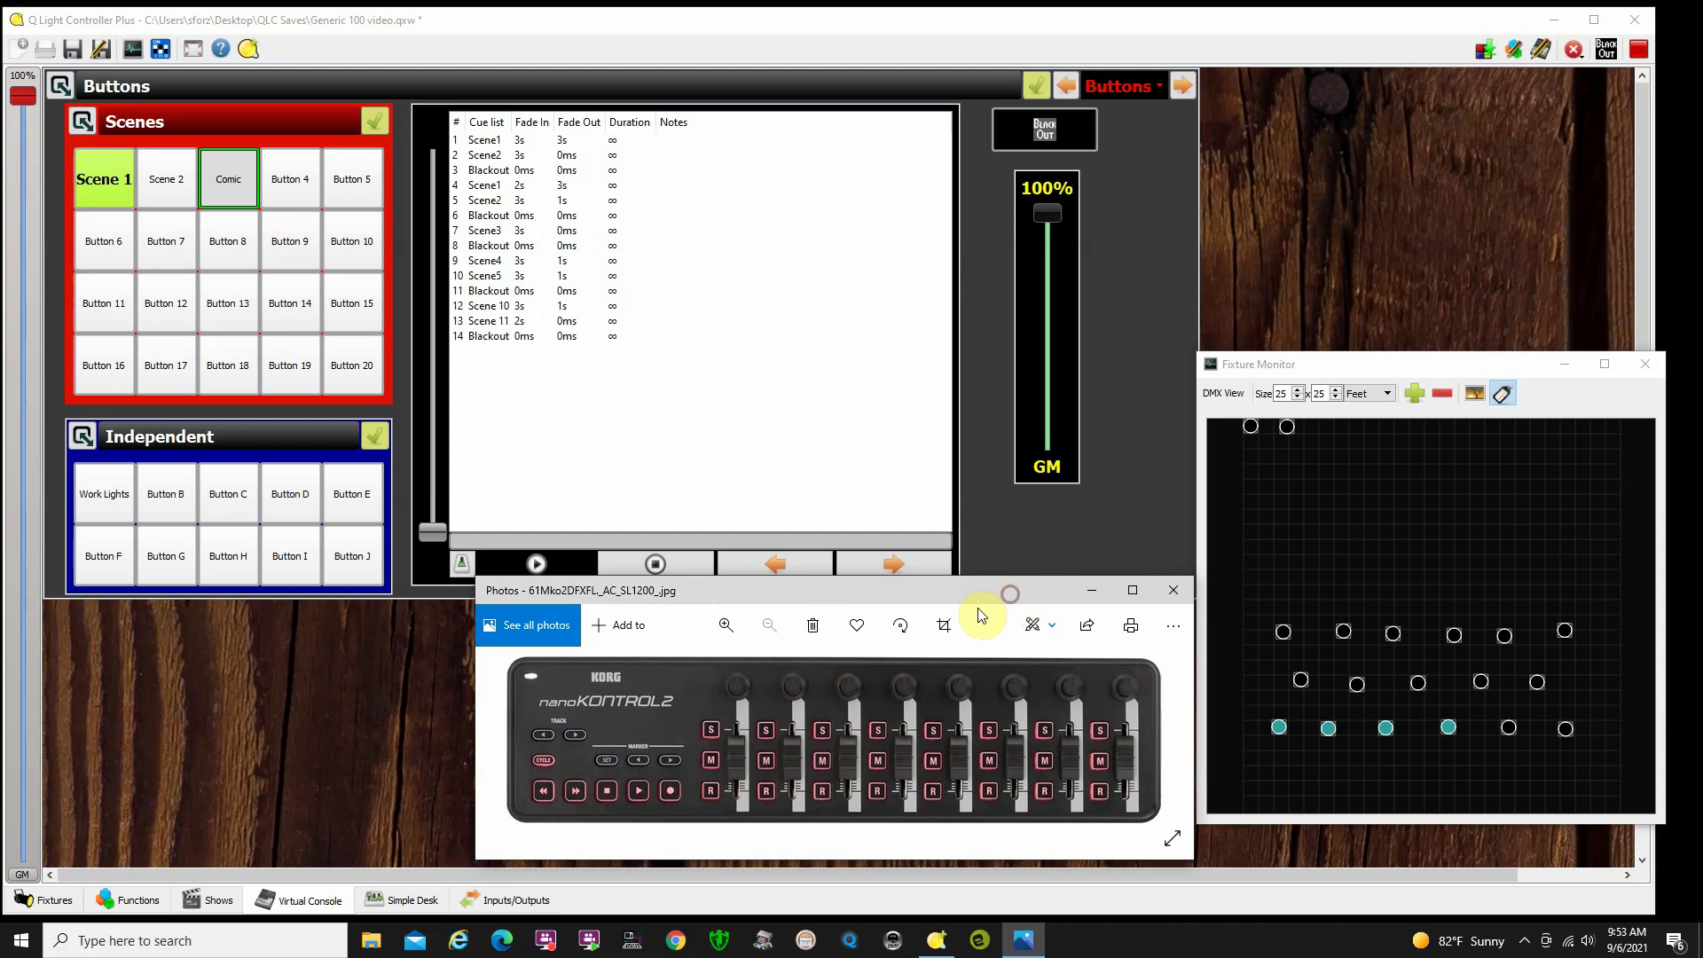